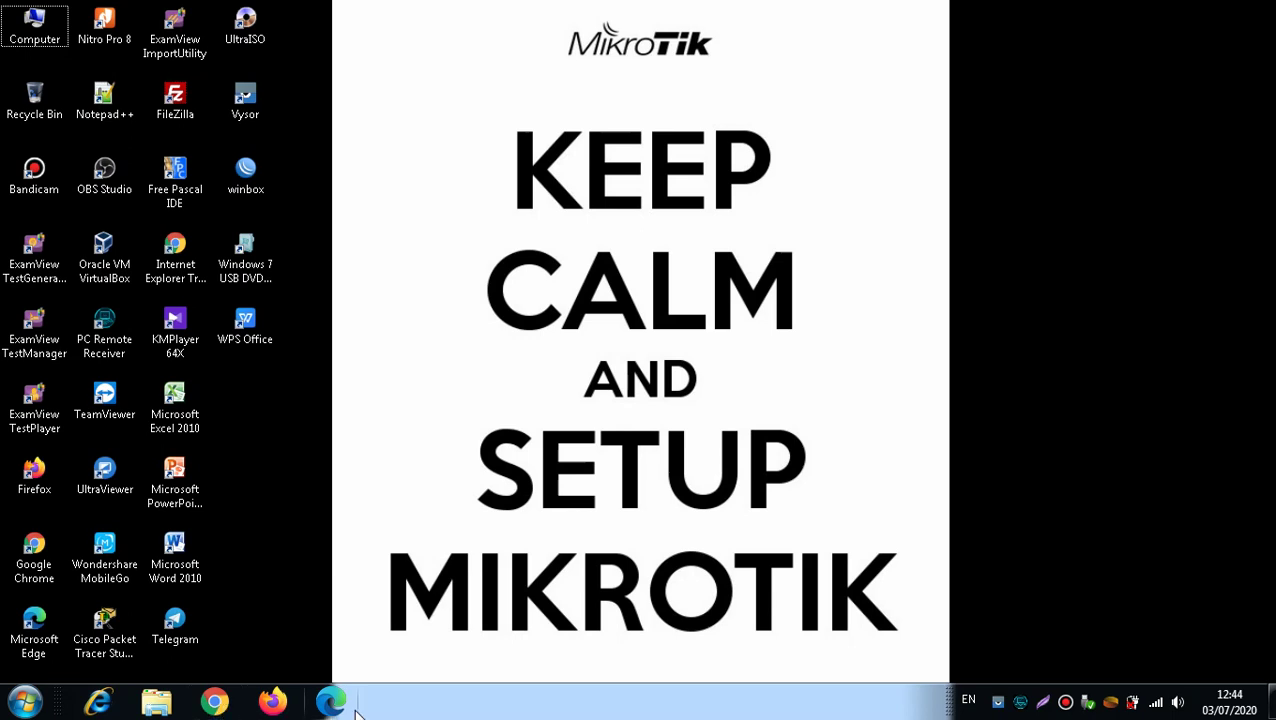
left_click(214, 702)
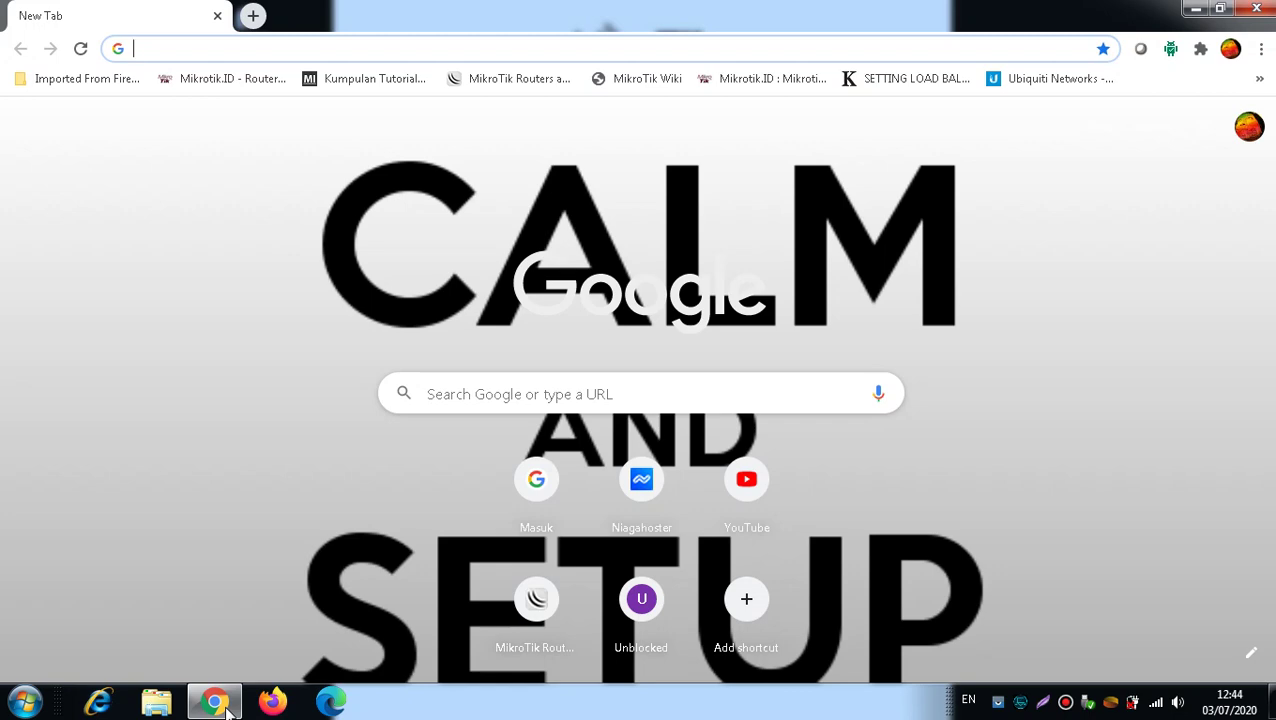
type("www")
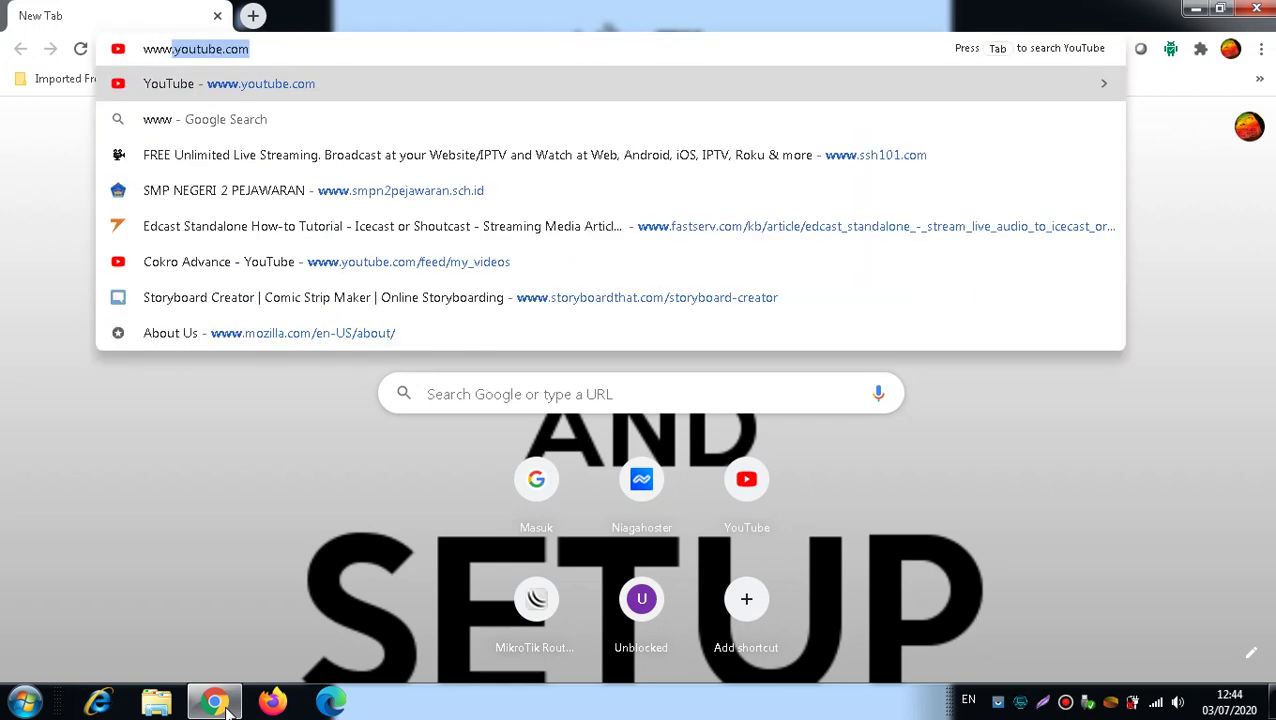
type(".")
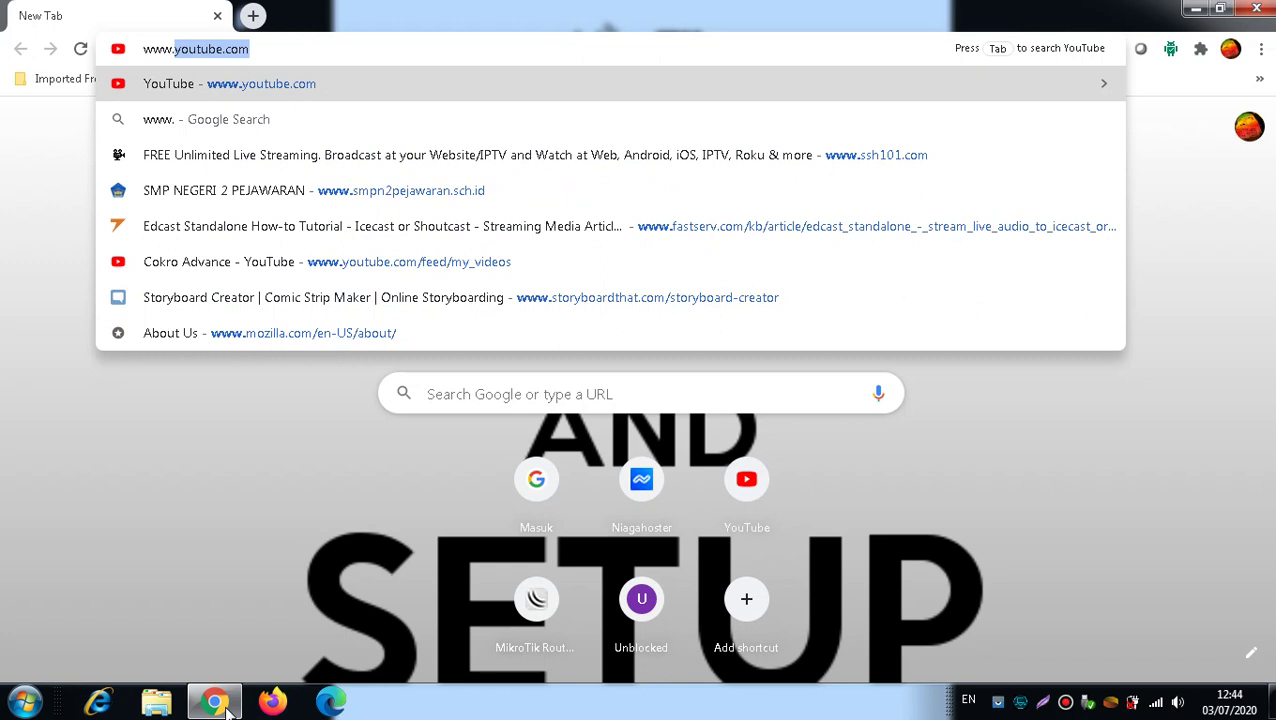
type("zeno")
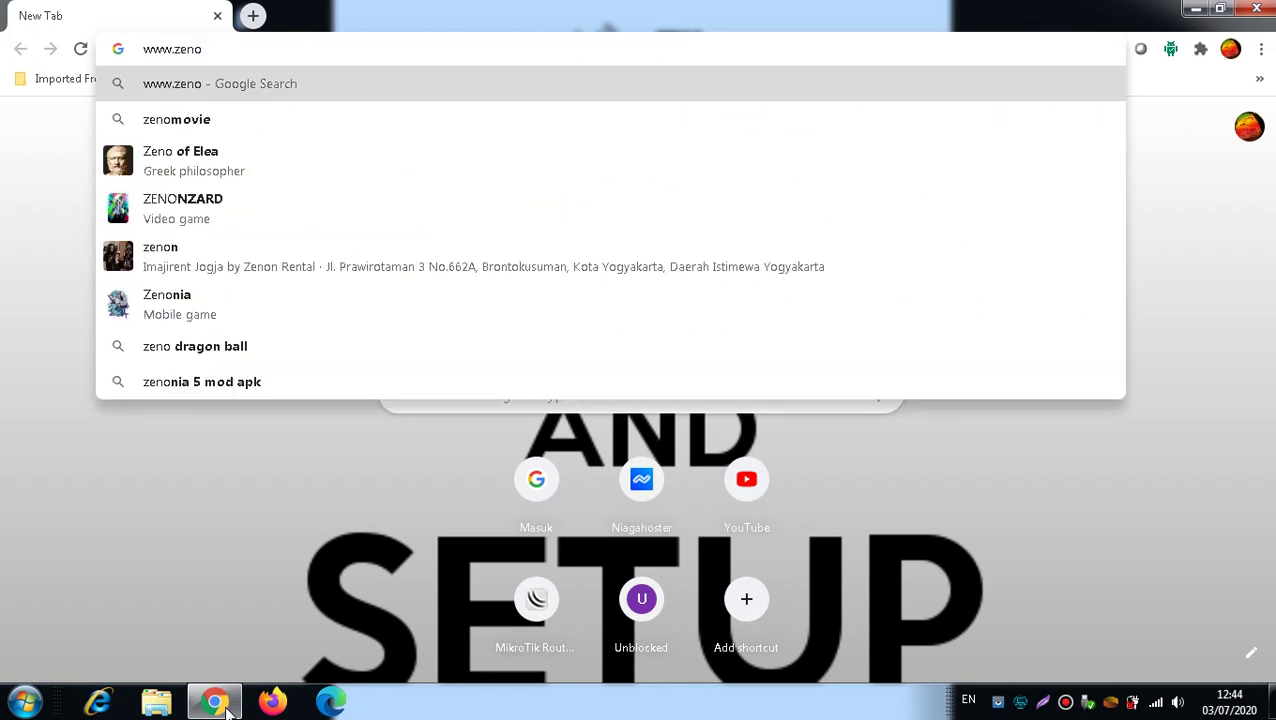
type(".fm")
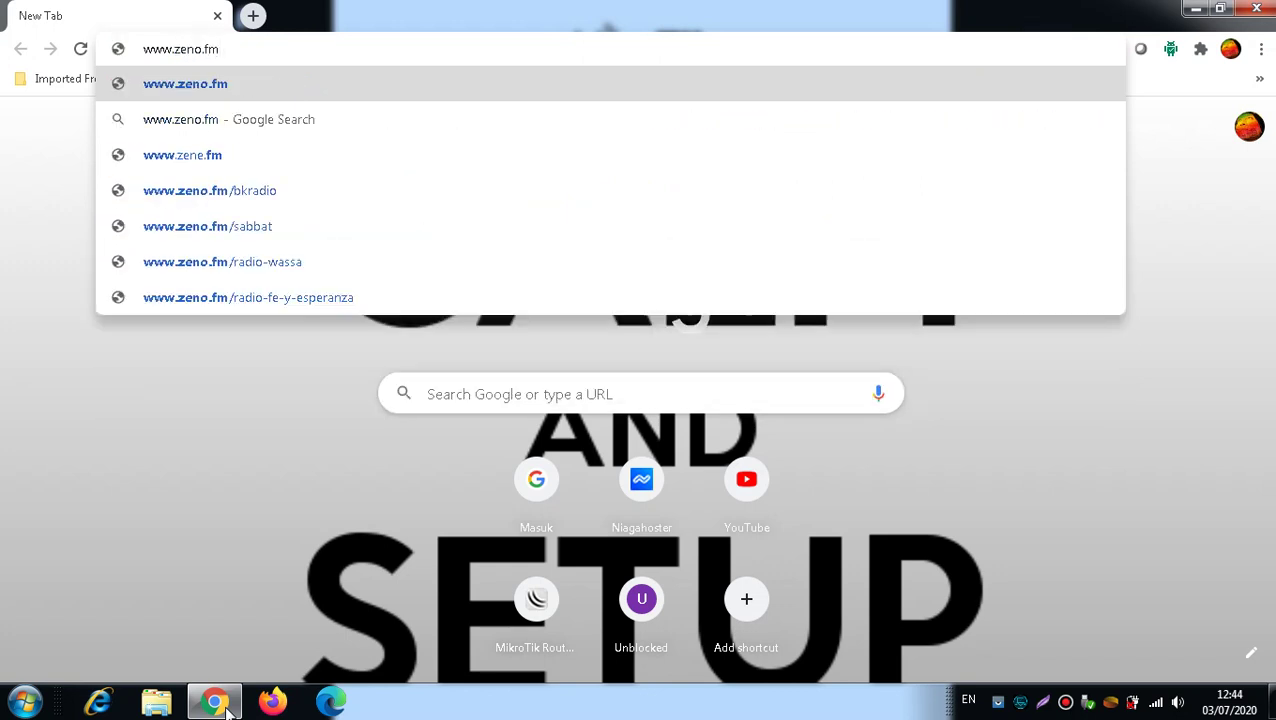
key("Return")
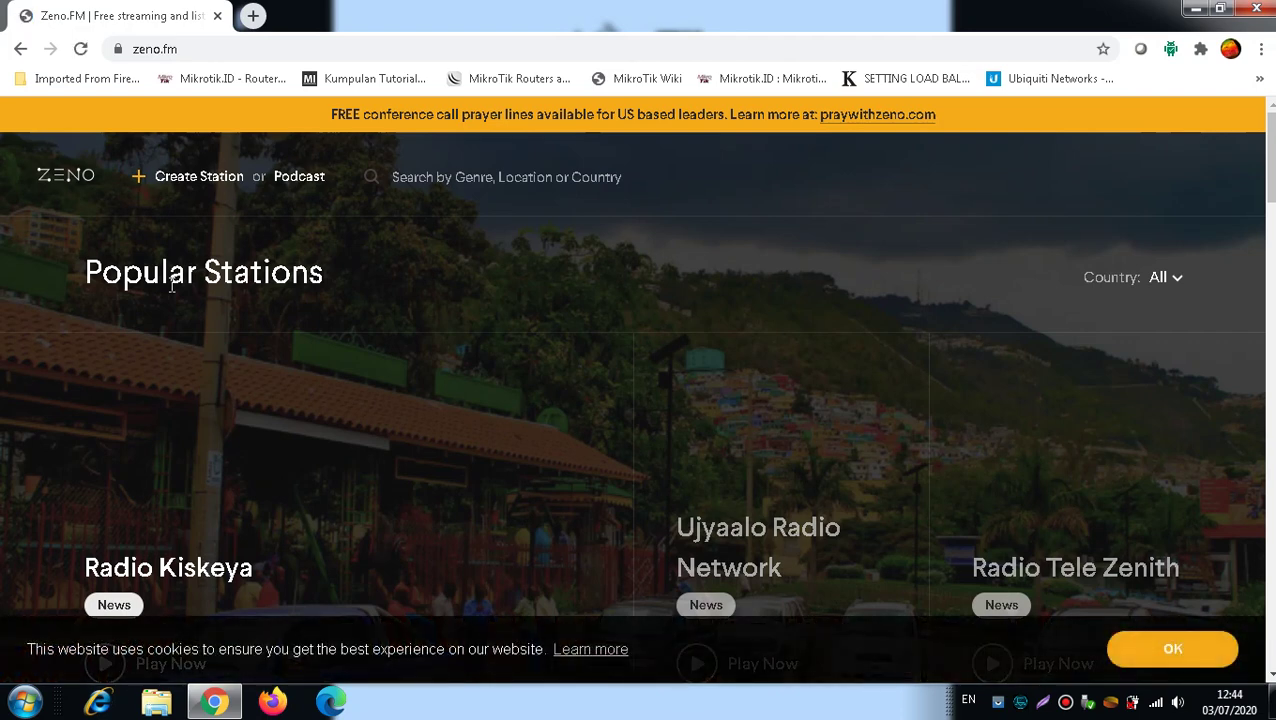
- Accept the Zeno.FM cookie notice with OK
left_click(1176, 662)
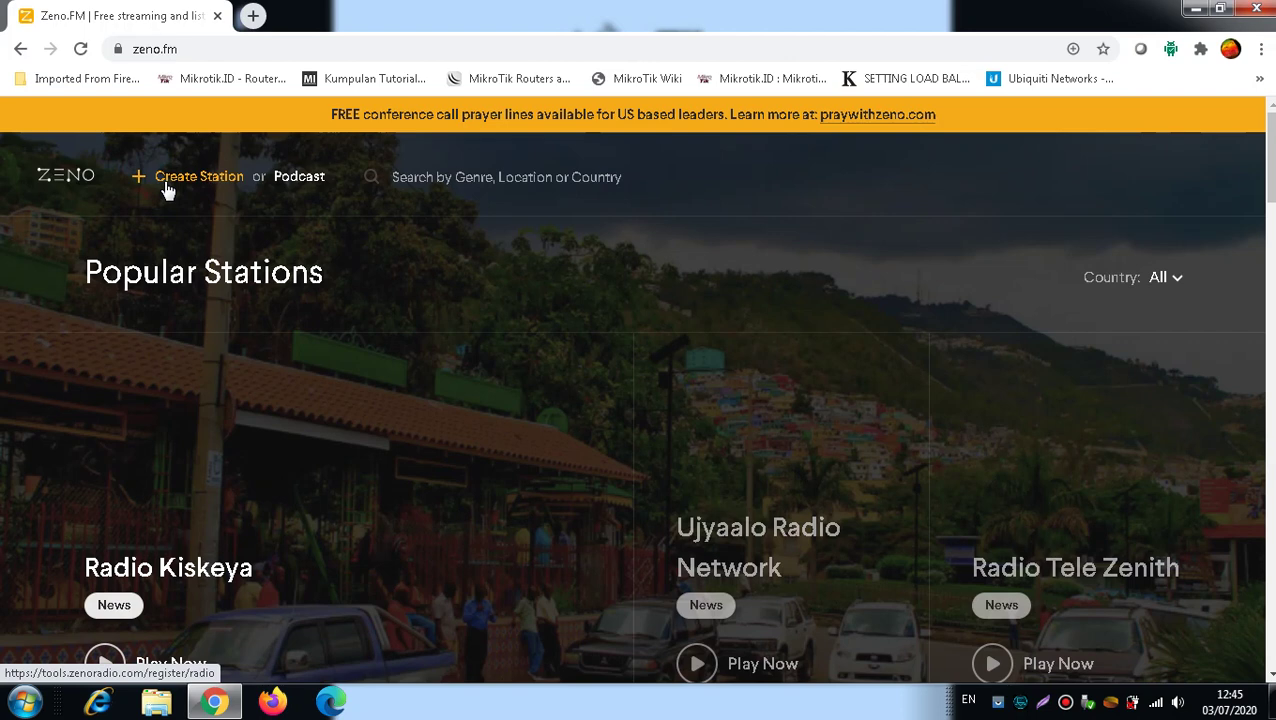
- Start a new station via Create Station and fill in the first and last name fields
left_click(191, 194)
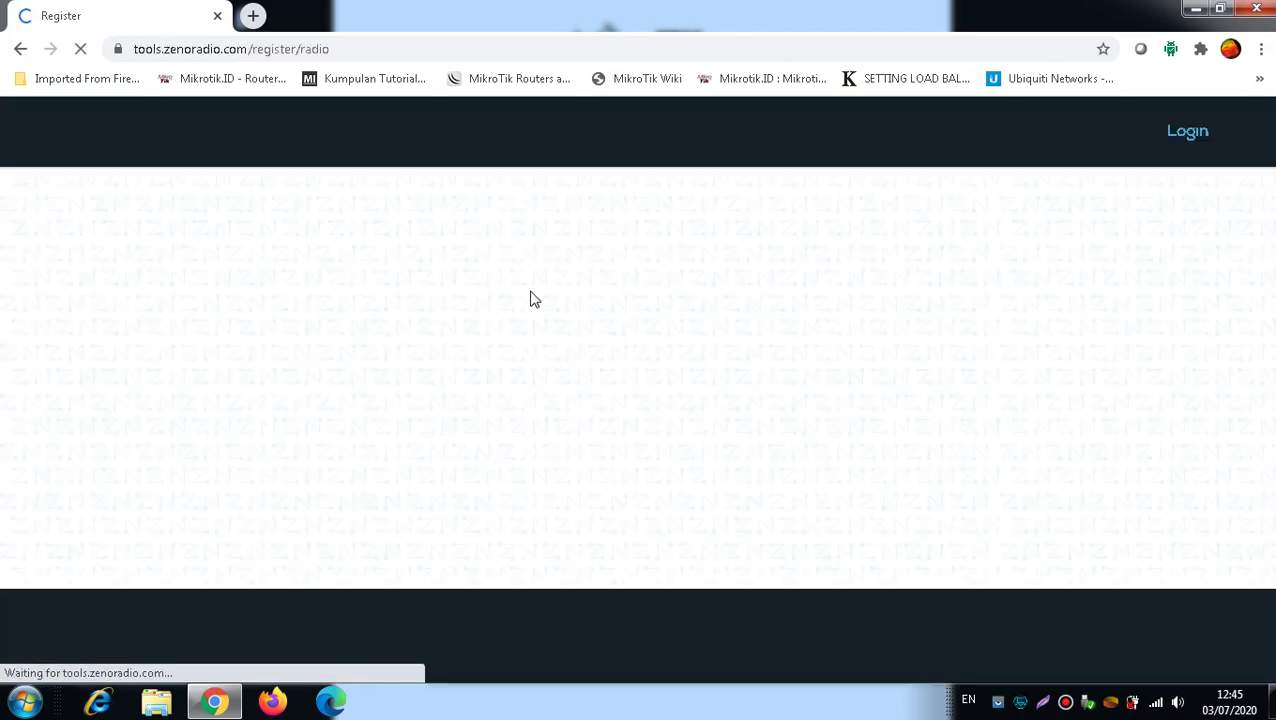
scroll(533, 299, "down", 2)
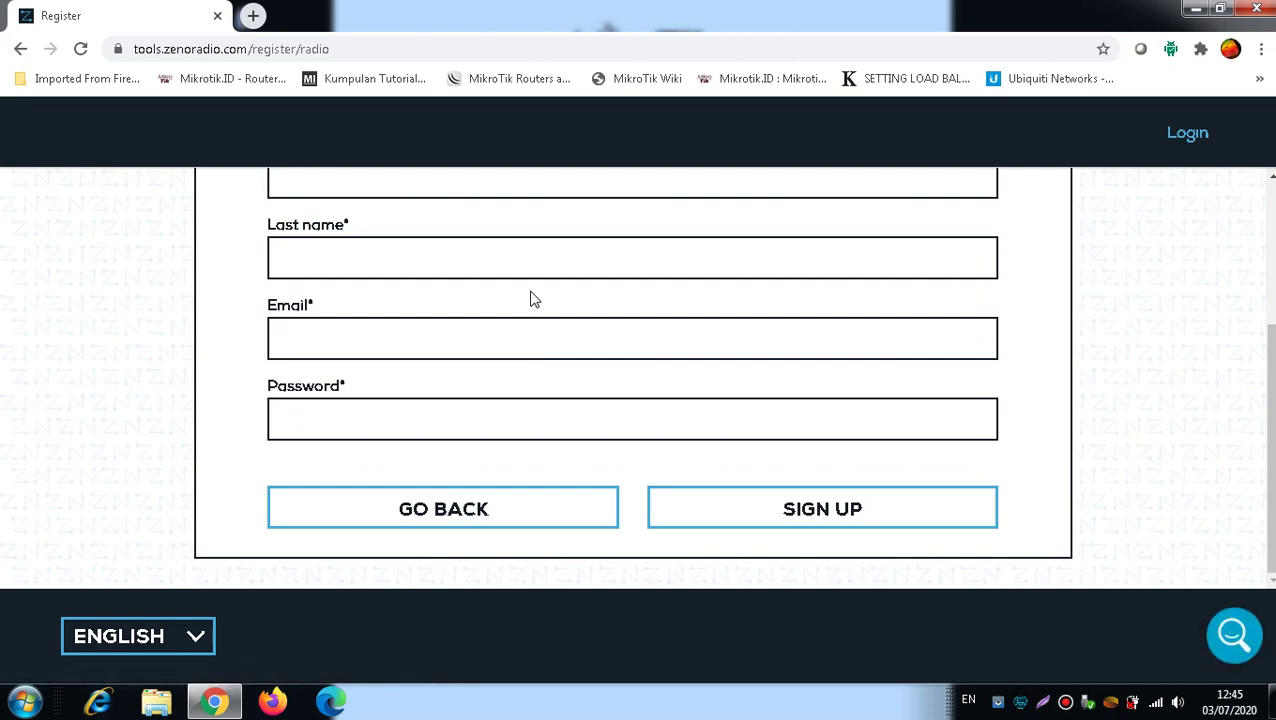
scroll(533, 299, "up", 2)
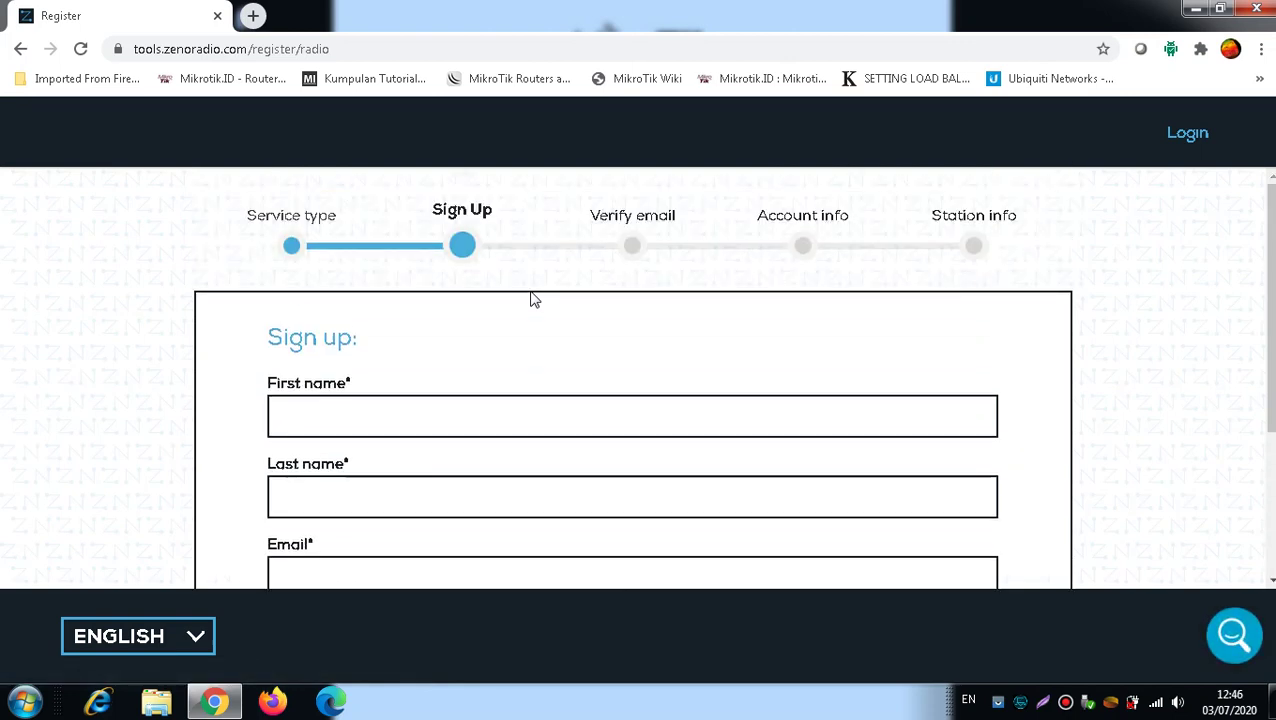
scroll(538, 301, "down", 2)
scroll(538, 302, "up", 2)
left_click(521, 398)
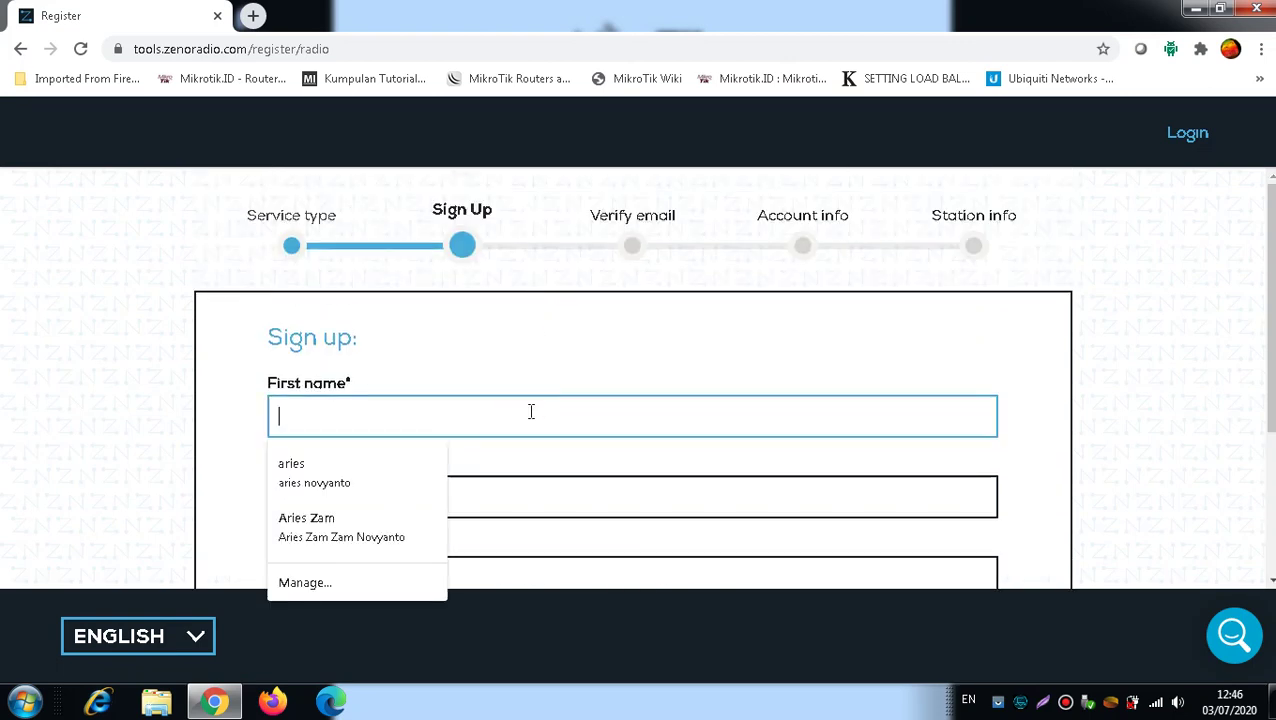
type("T")
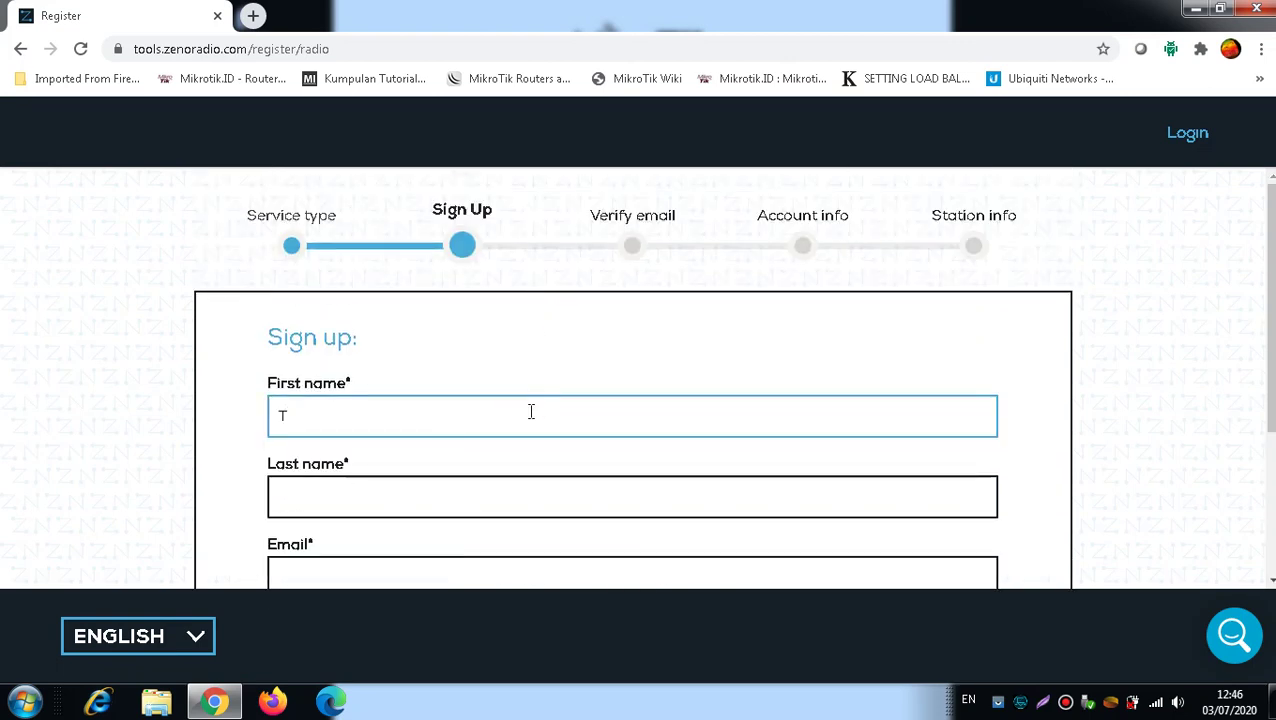
key("BackSpace")
type("Ruang Belaj")
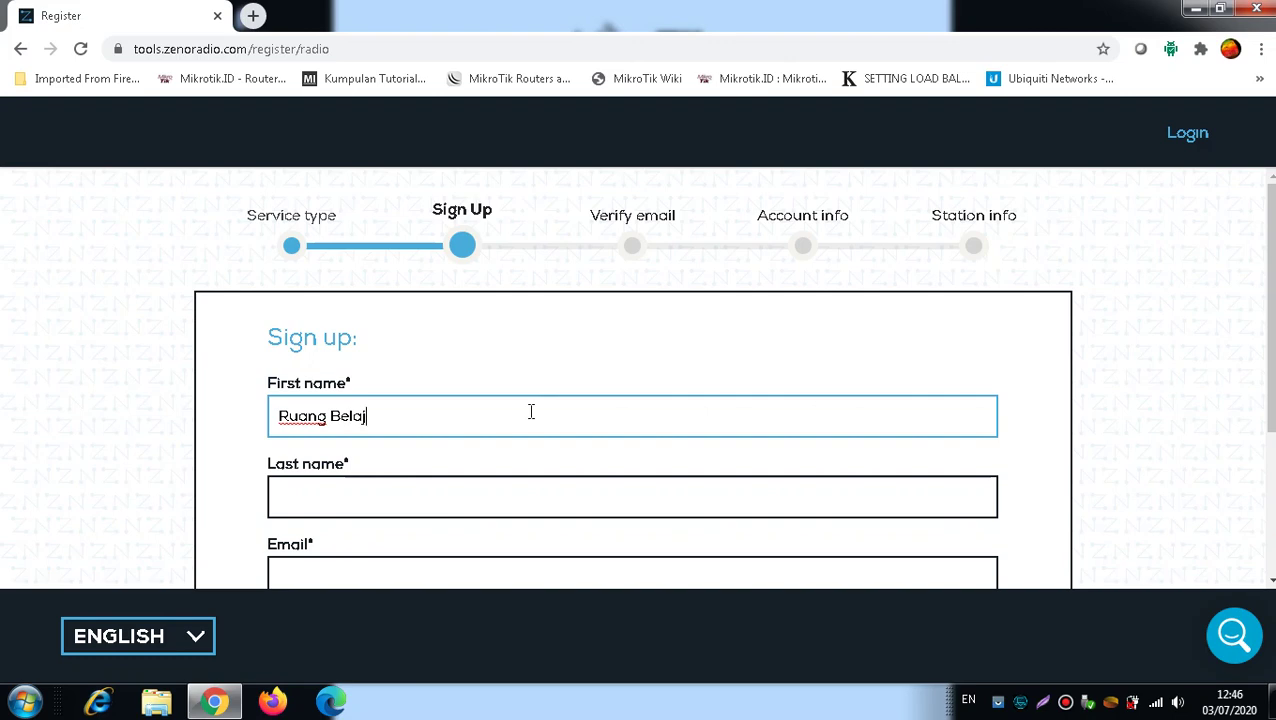
type("ar")
left_click(514, 508)
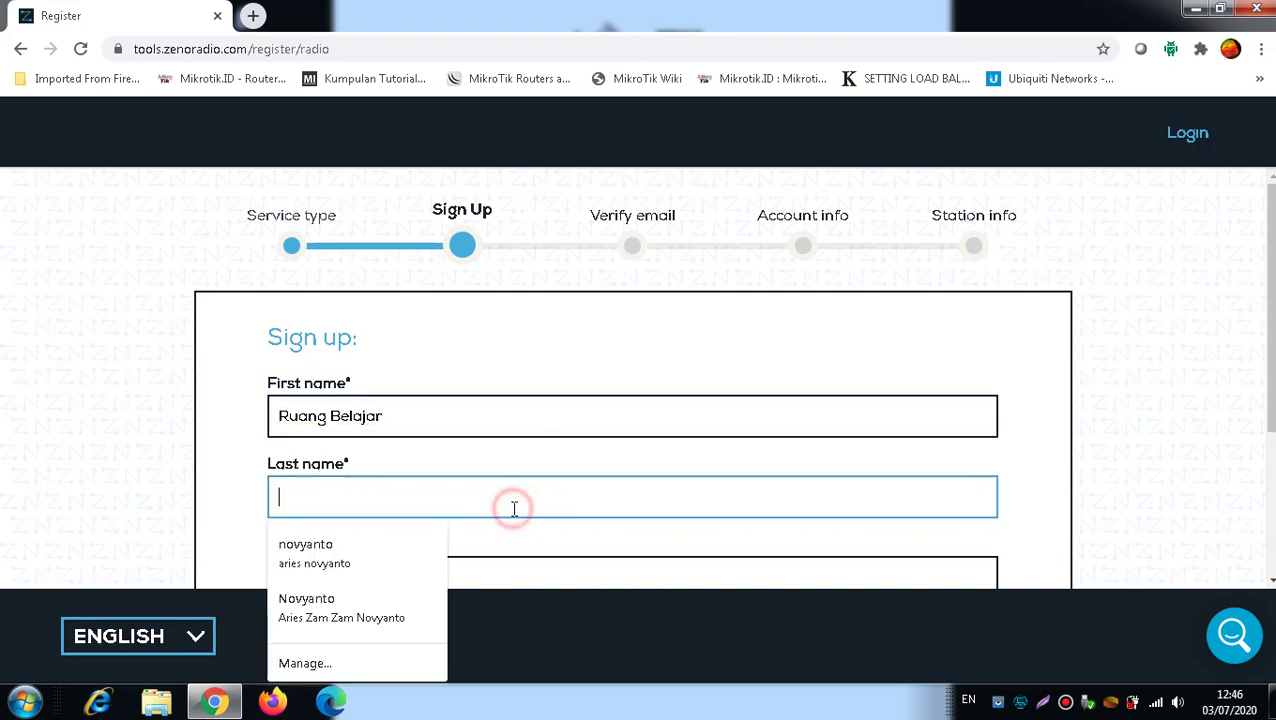
type("Bersa")
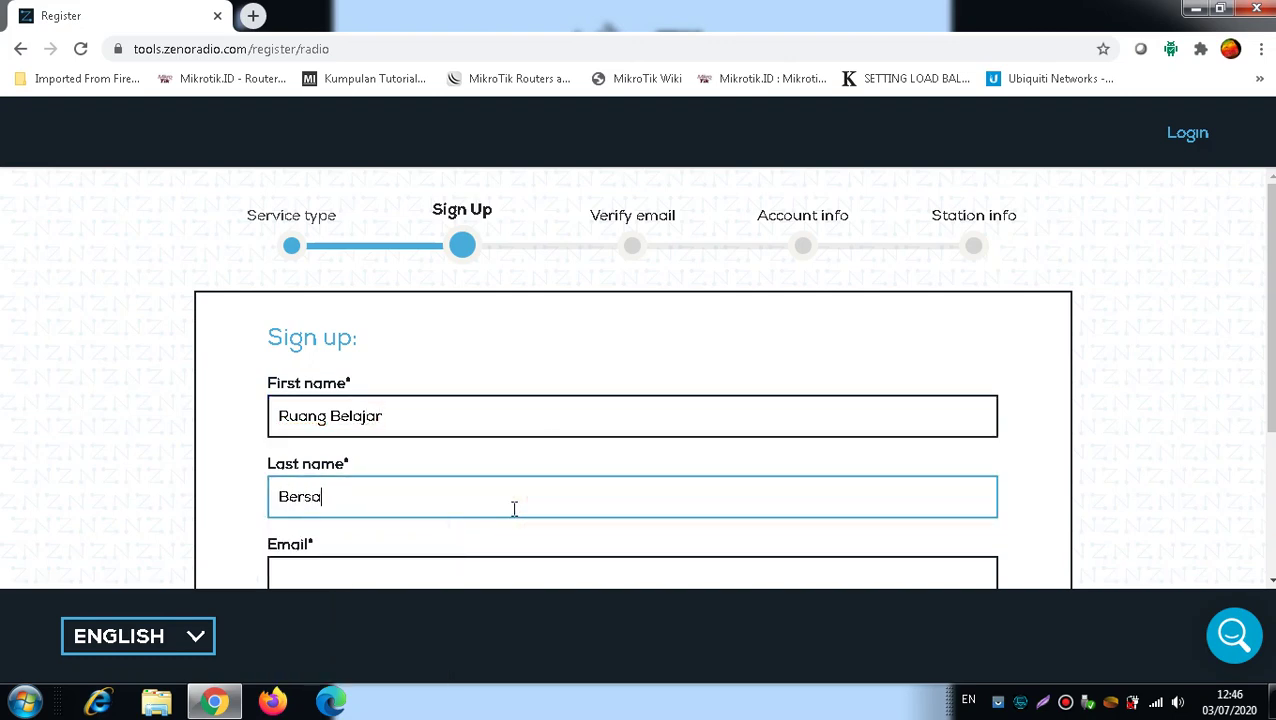
type("ma")
- Fill in the account e-mail address and password on the Sign up form
scroll(514, 508, "down", 2)
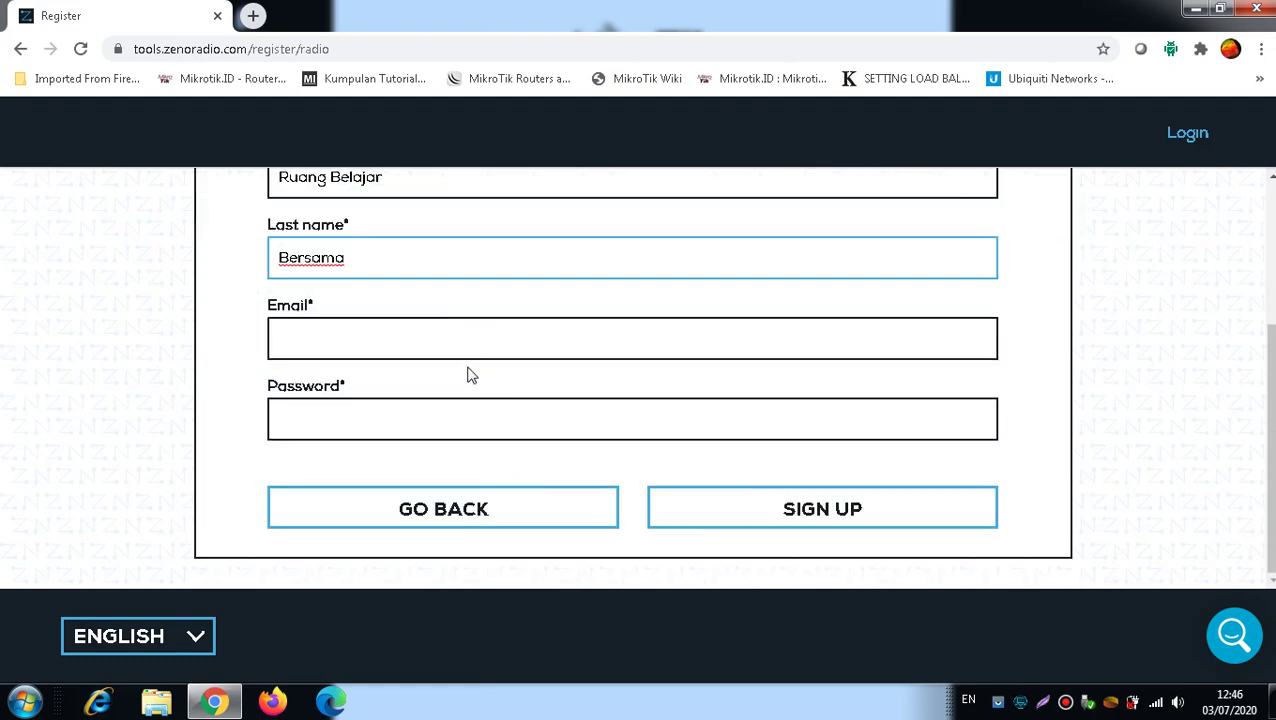
left_click(476, 334)
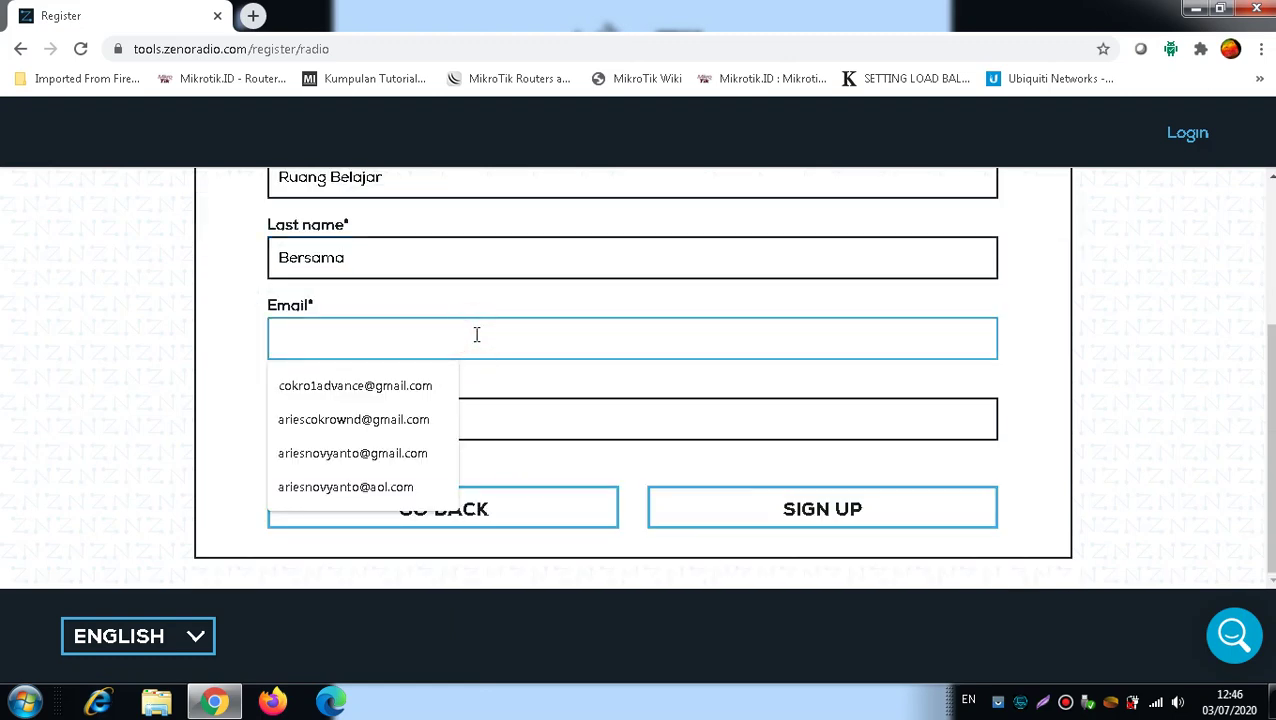
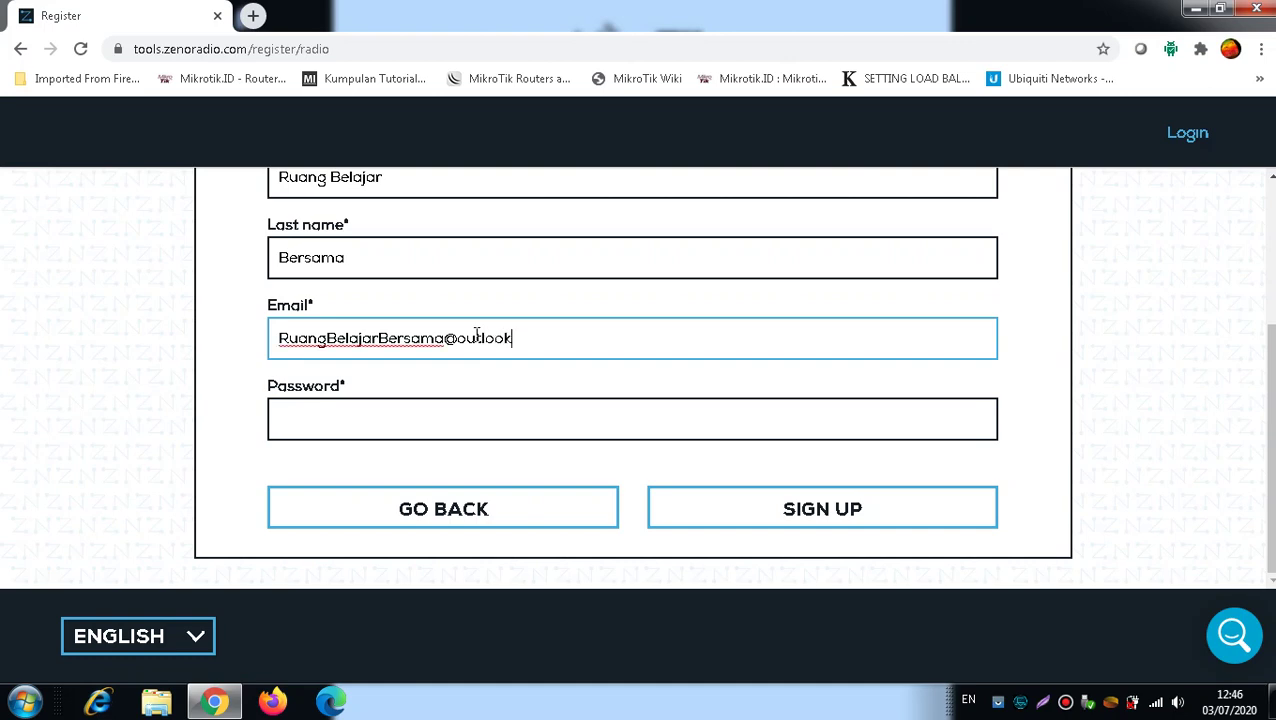
left_click(411, 411)
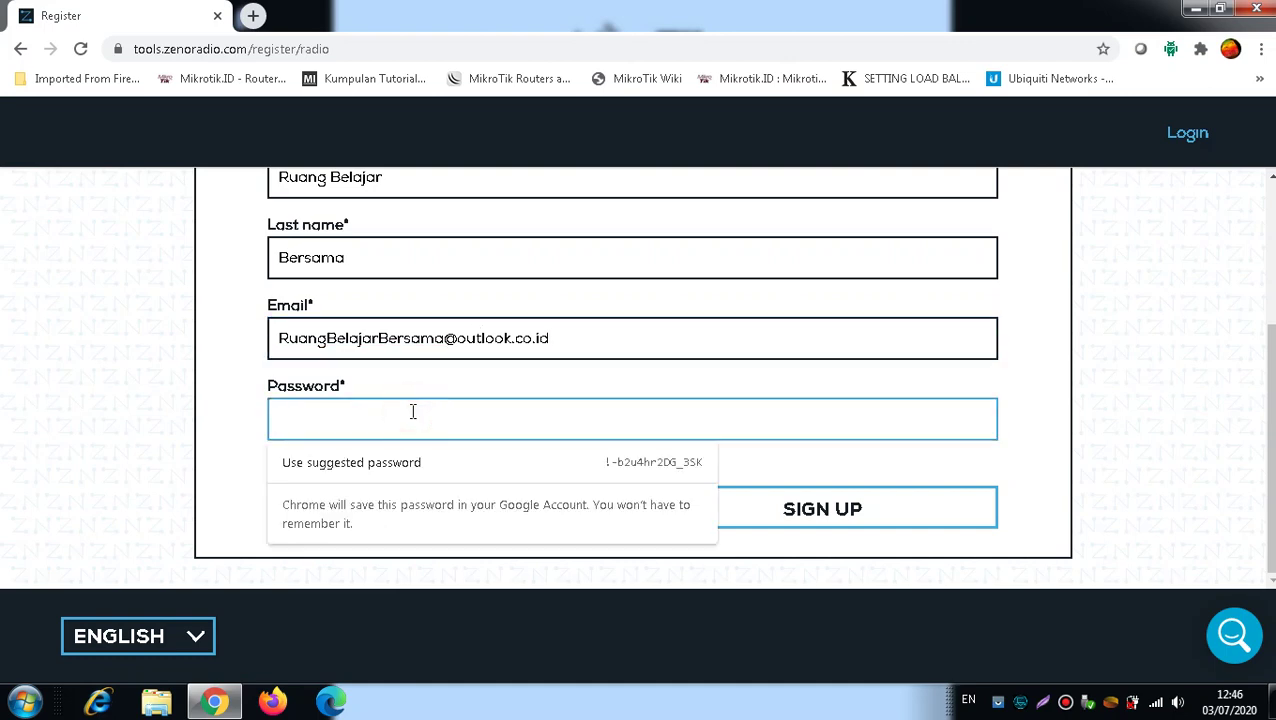
type("•••••")
key("BackSpace")
key("BackSpace")
key("BackSpace")
key("BackSpace")
key("BackSpace")
type("•••••••••••••")
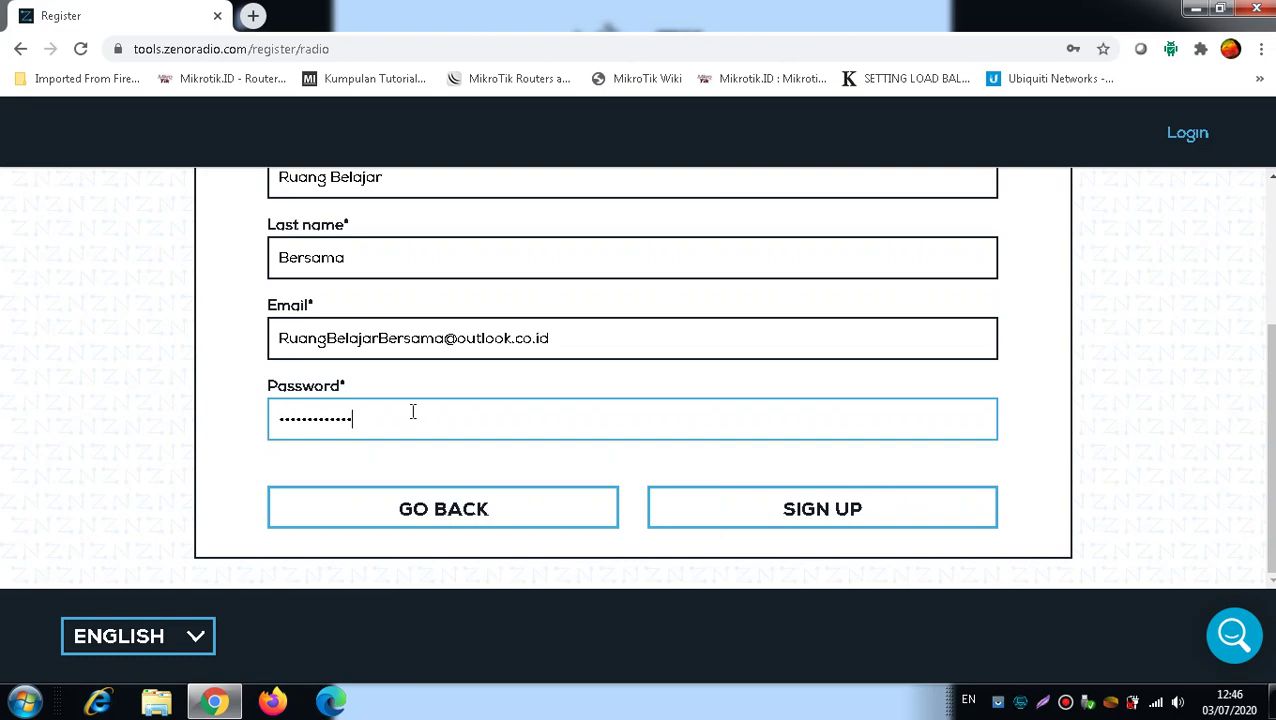
- Submit the sign-up form, decline saving the password, and open a blank new tab
left_click(735, 516)
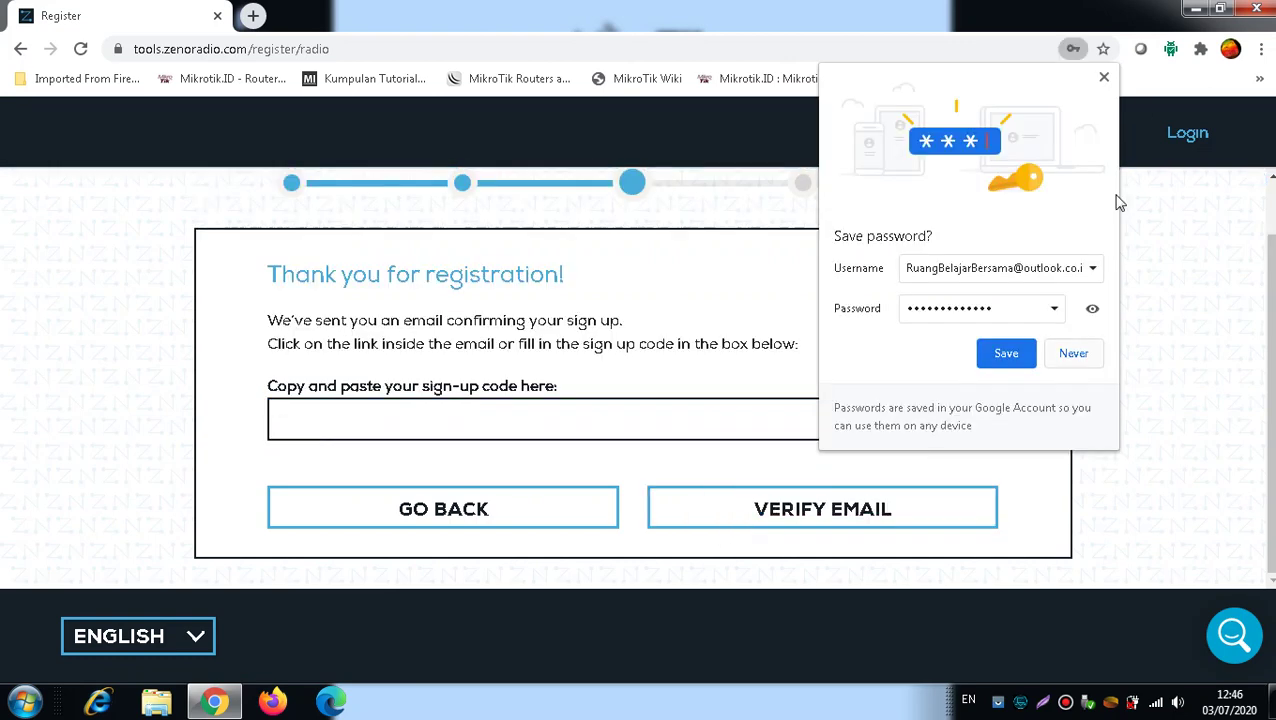
left_click(1104, 77)
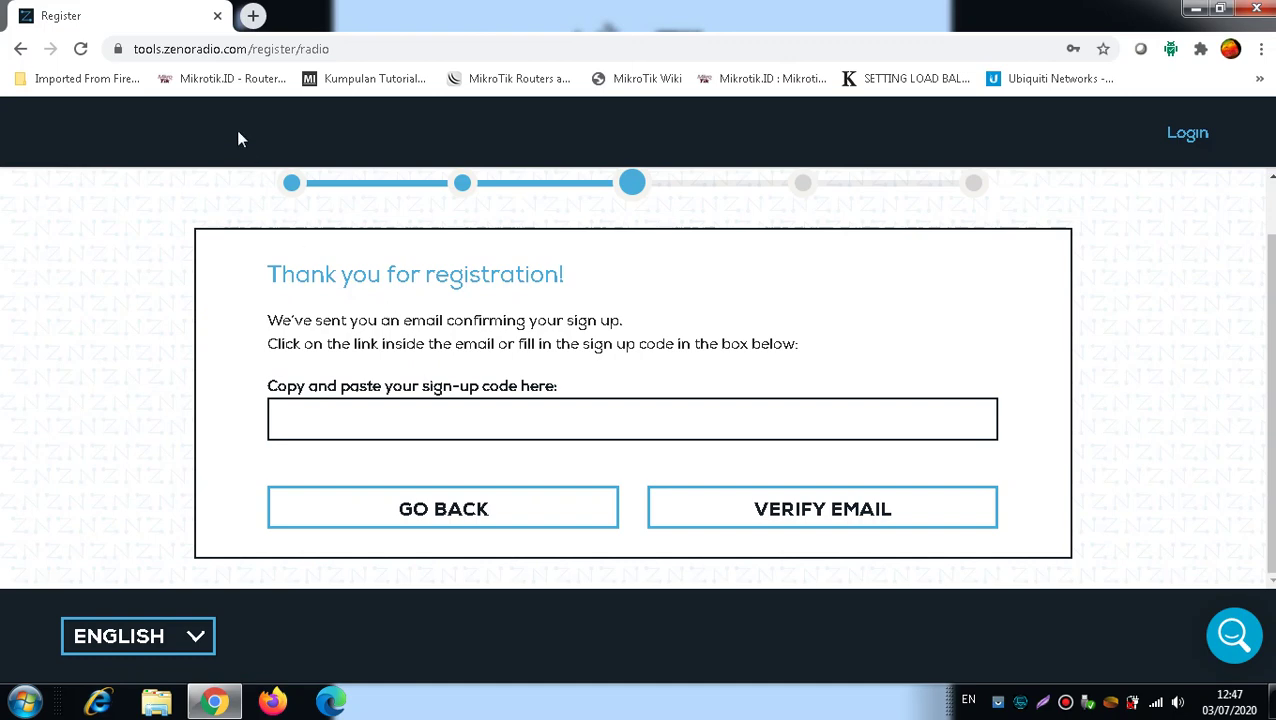
left_click(253, 17)
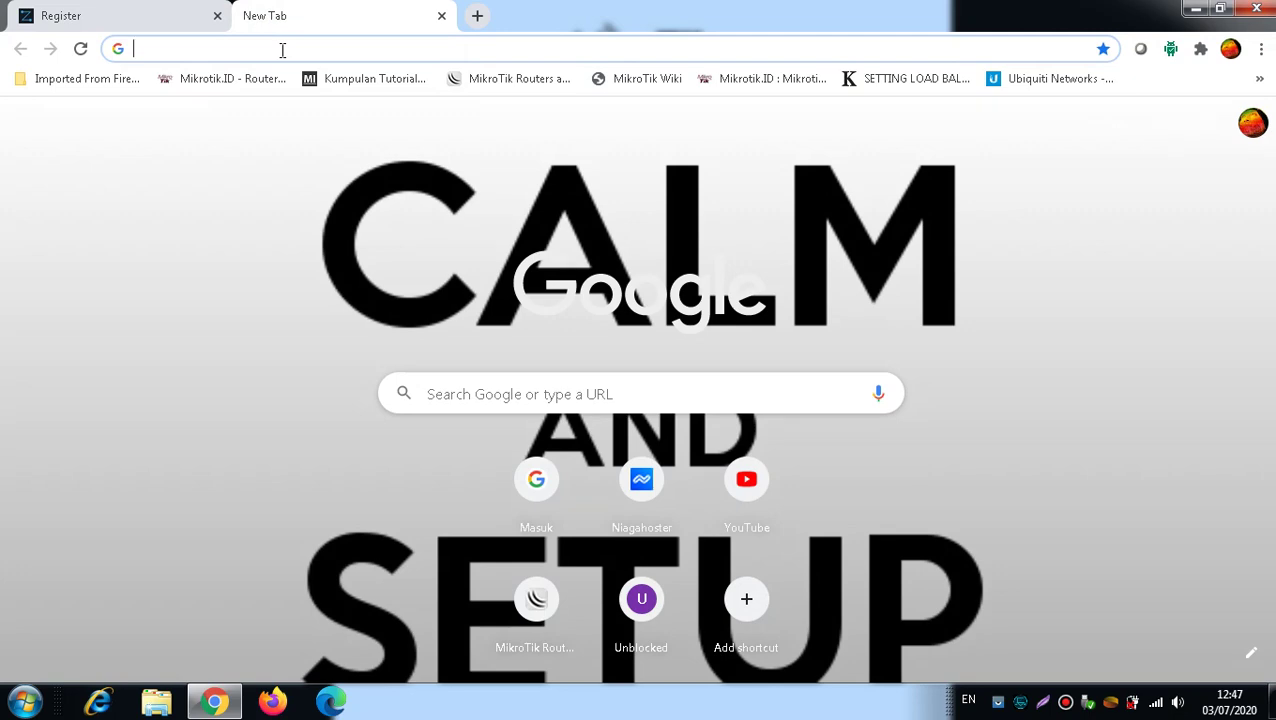
- Search 'microsoft outlook login' and follow the outlook.live.com result to its sign-in page
left_click(282, 50)
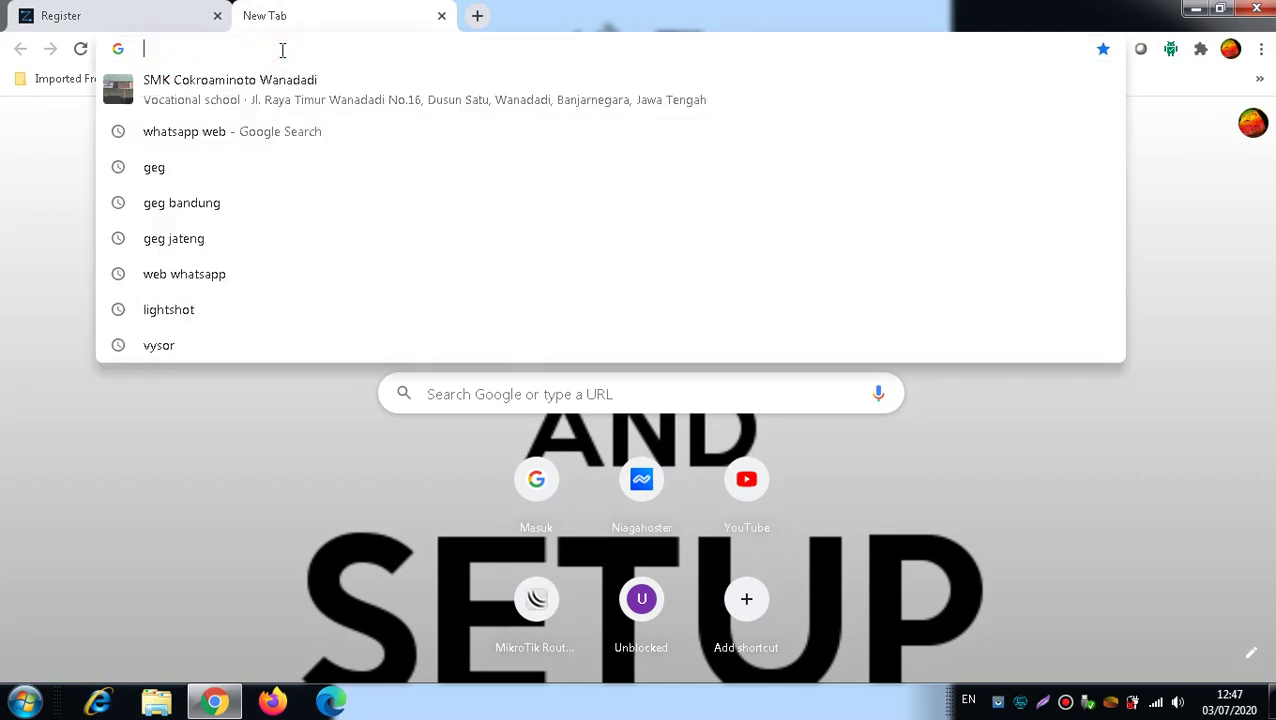
type("mi")
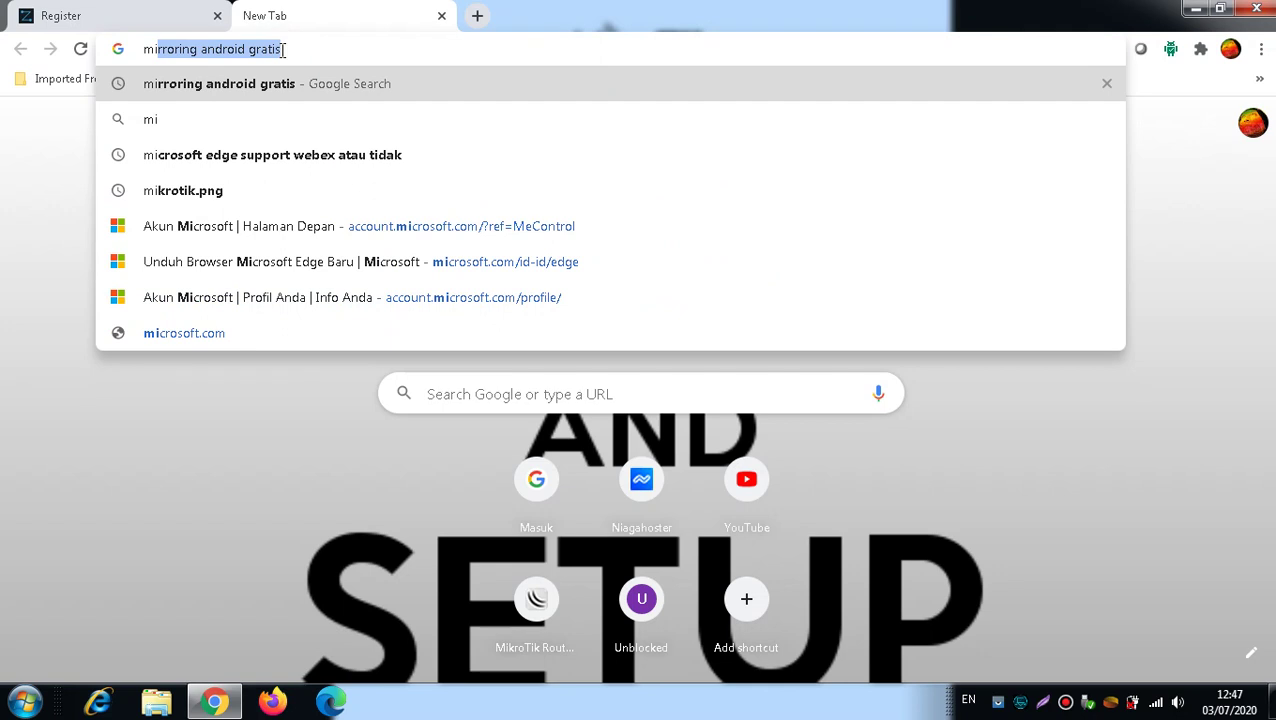
type("c")
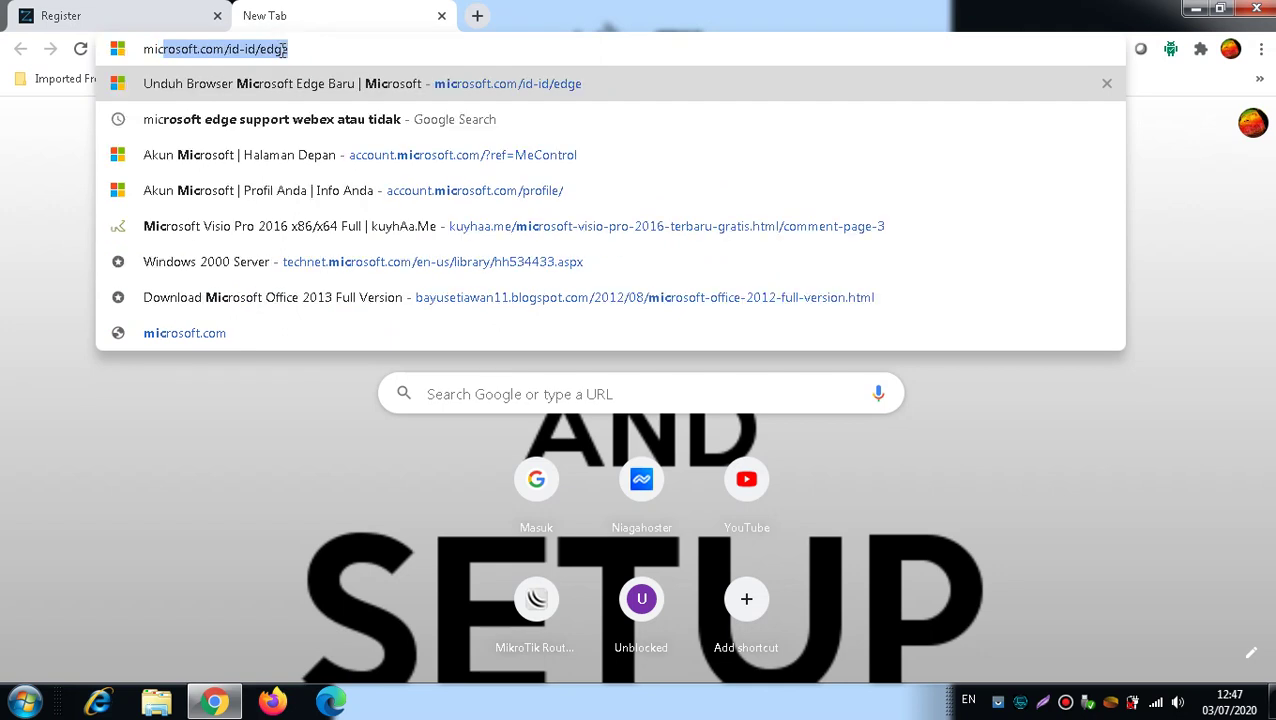
type("rosoft ")
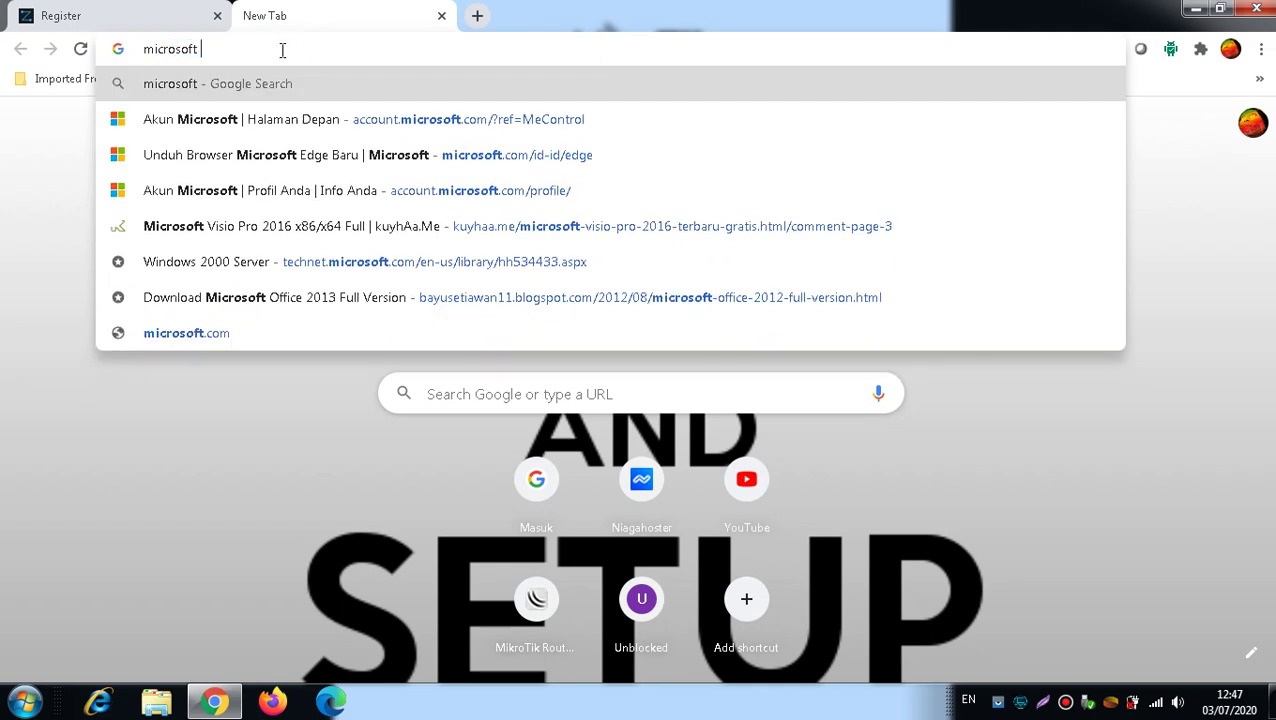
type("outlook")
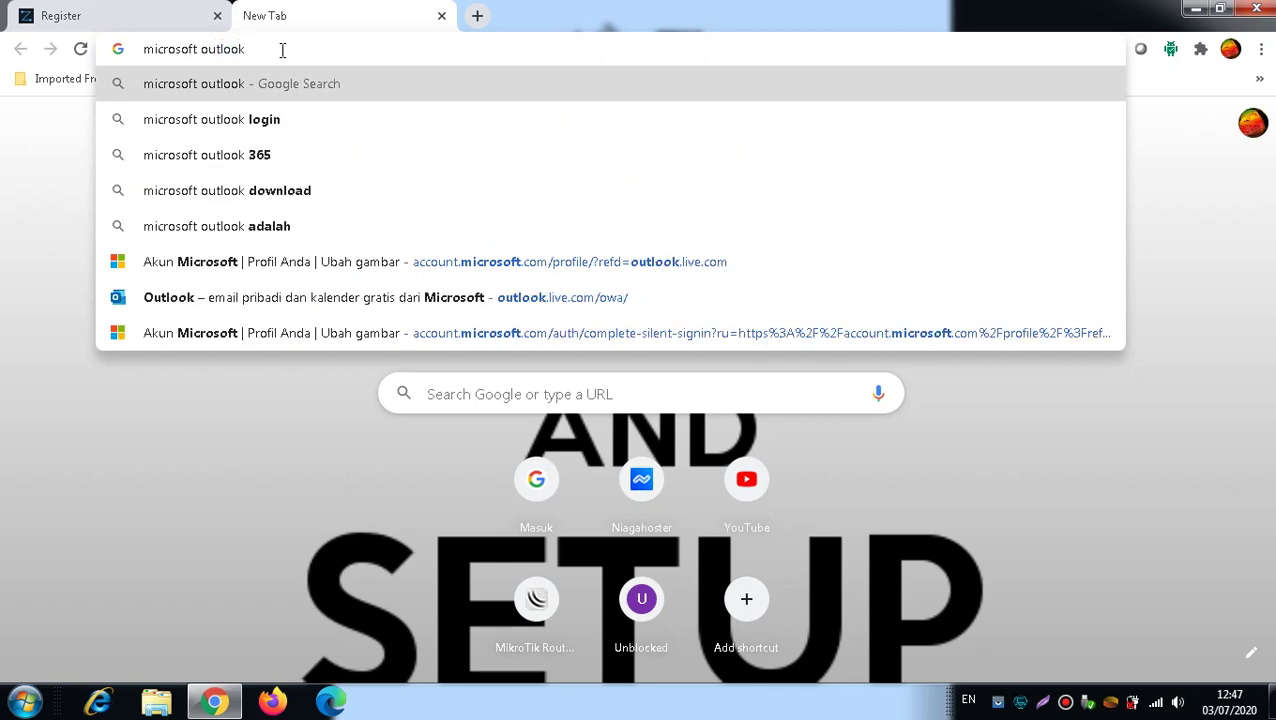
left_click(330, 117)
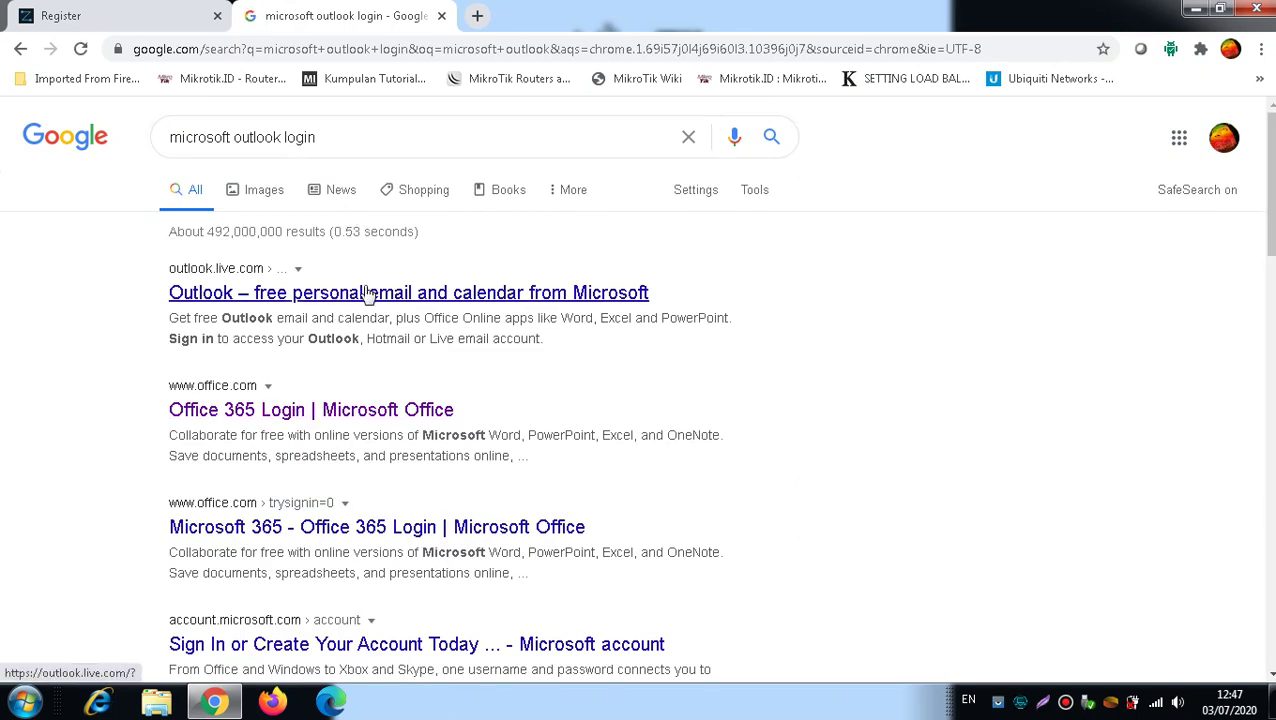
left_click(368, 292)
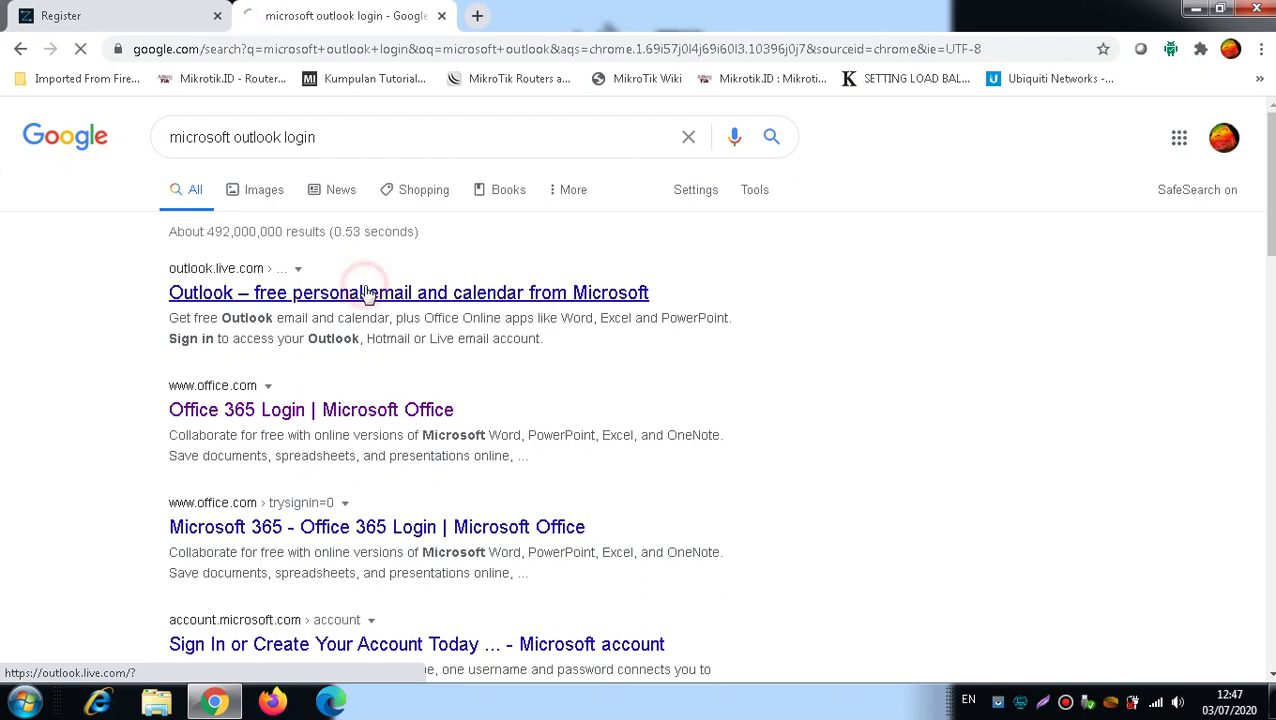
left_click(368, 293)
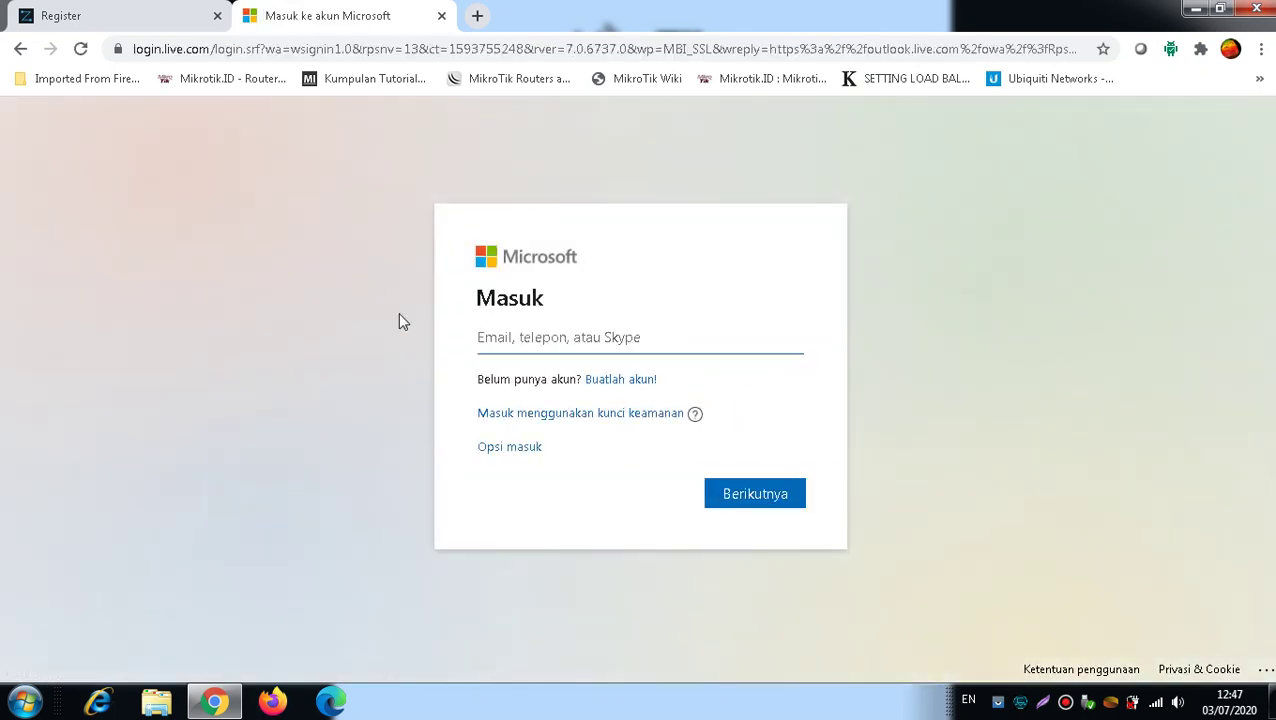
- Sign in to Outlook with the account's e-mail address and password
right_click(525, 337)
left_click(498, 340)
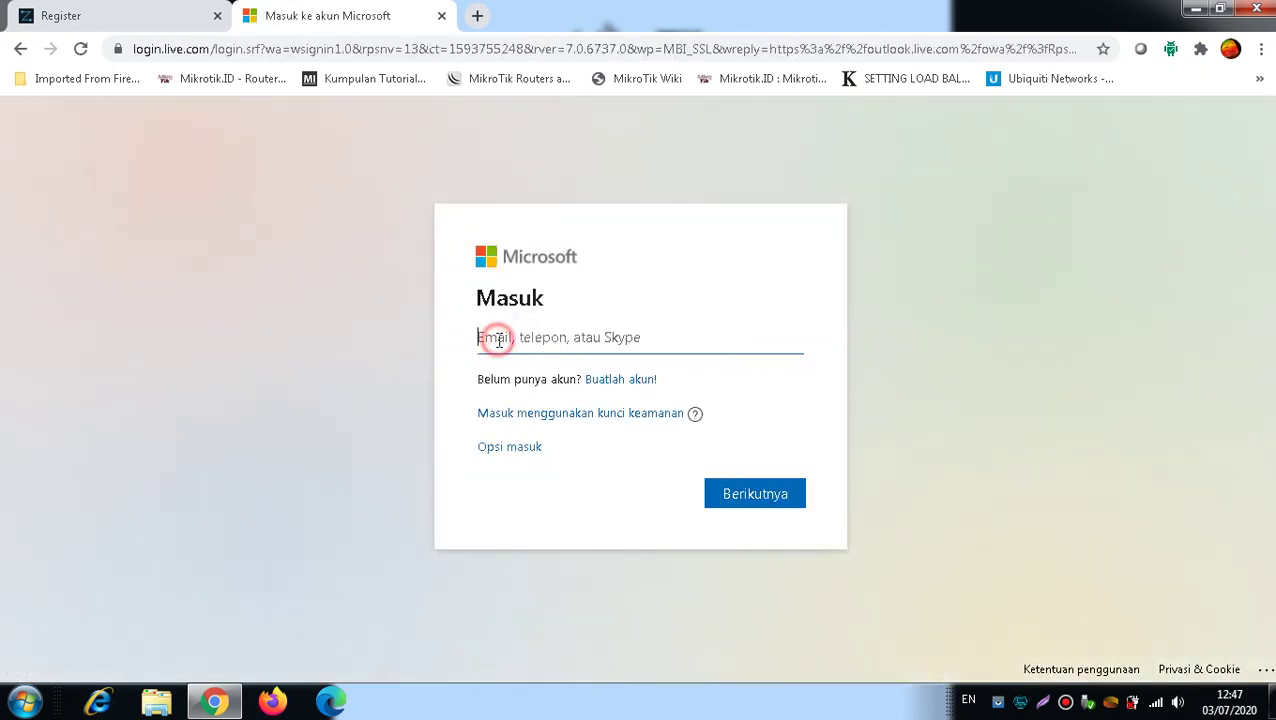
type("r")
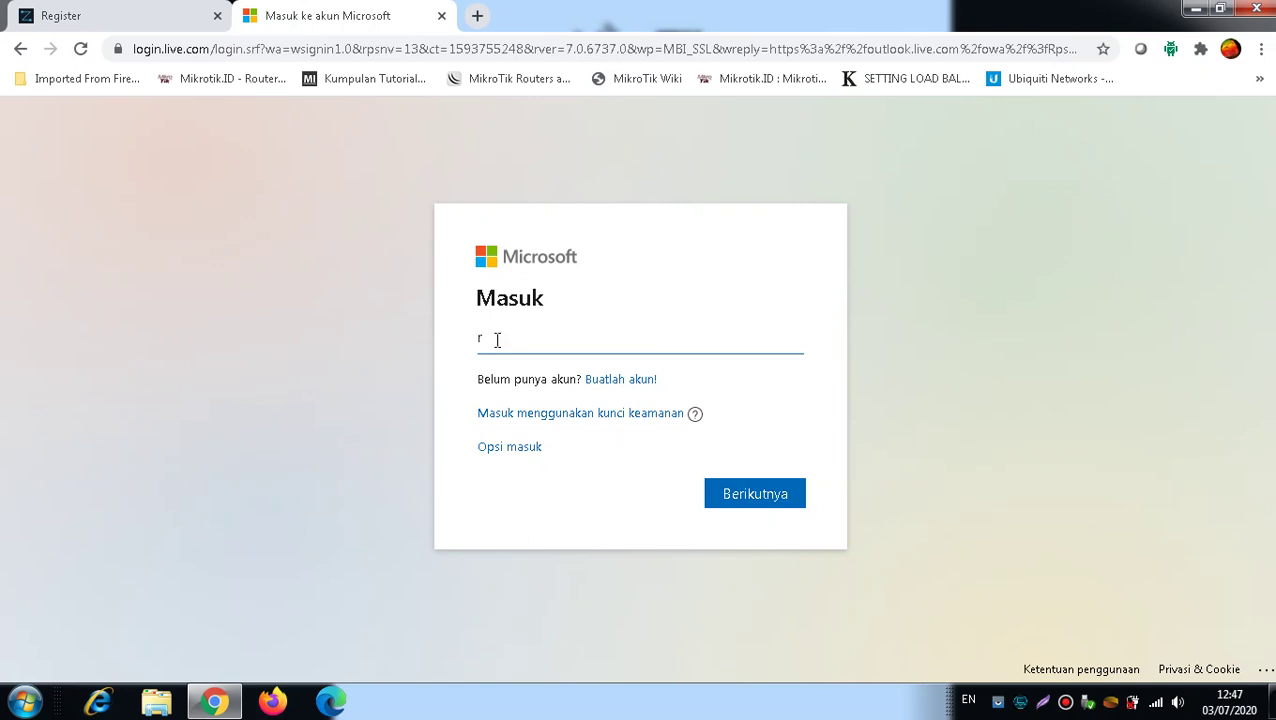
key("BackSpace")
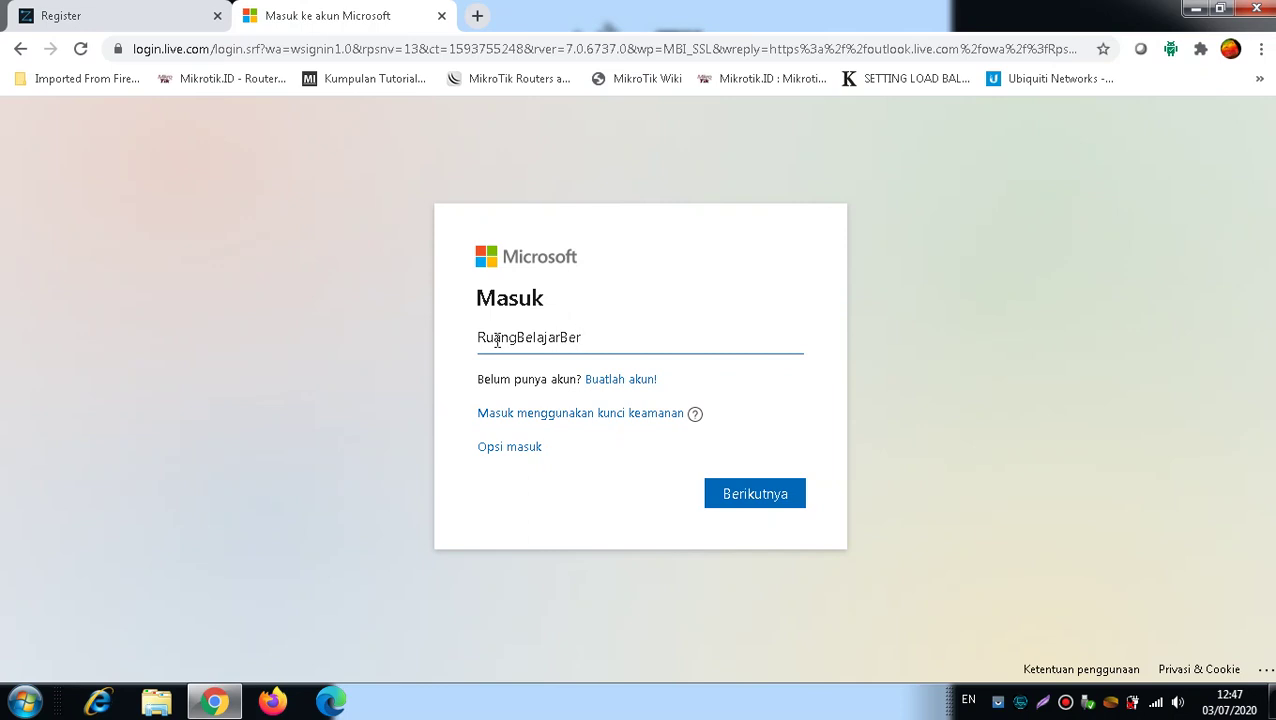
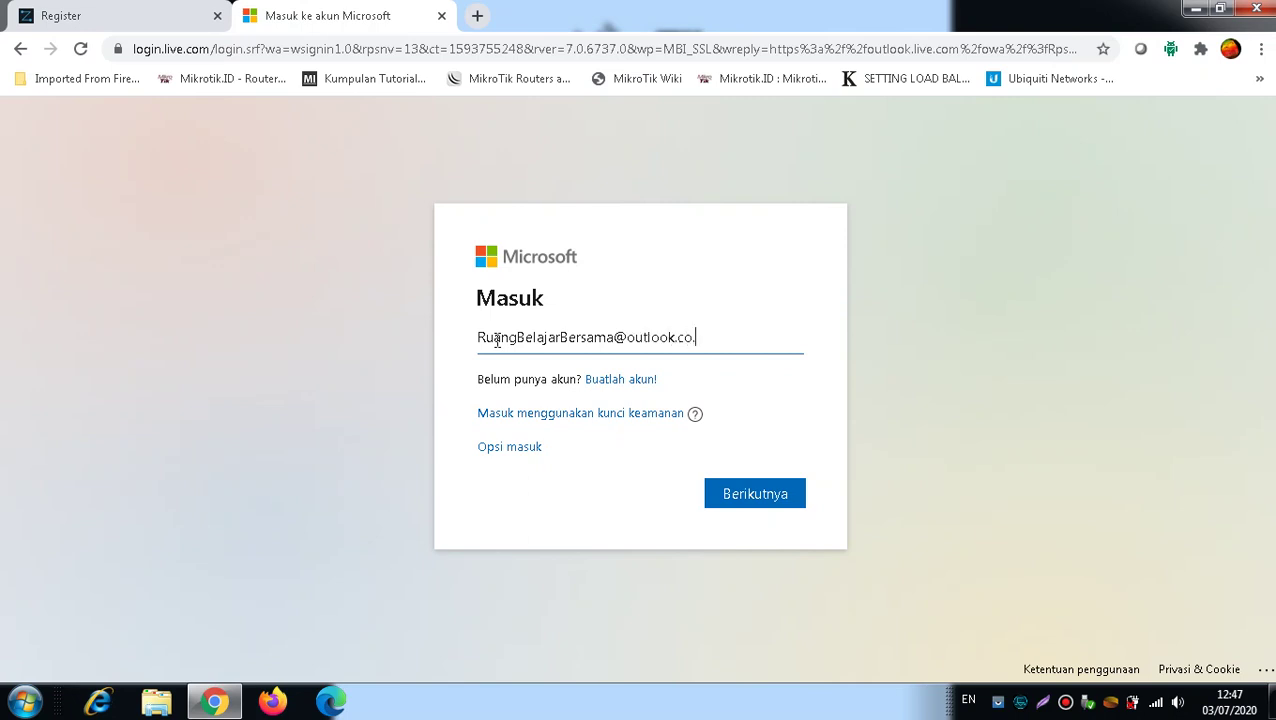
left_click(794, 497)
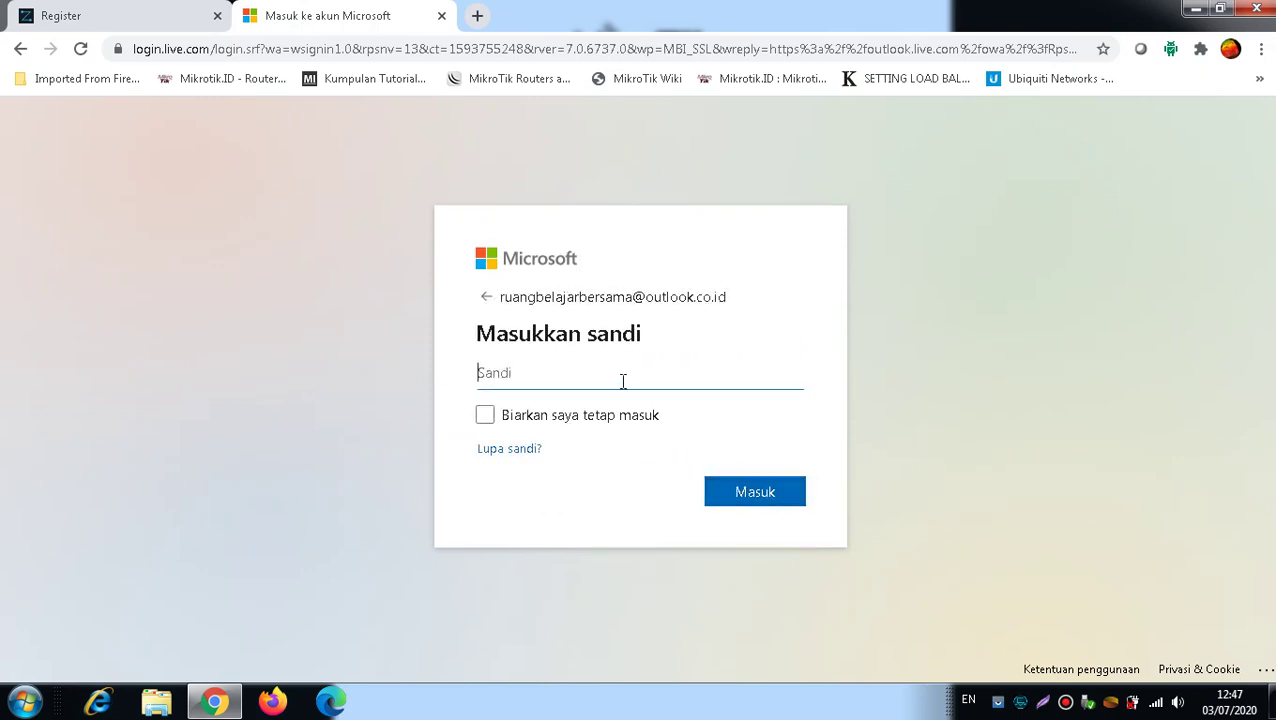
type("••••••••••••••••••")
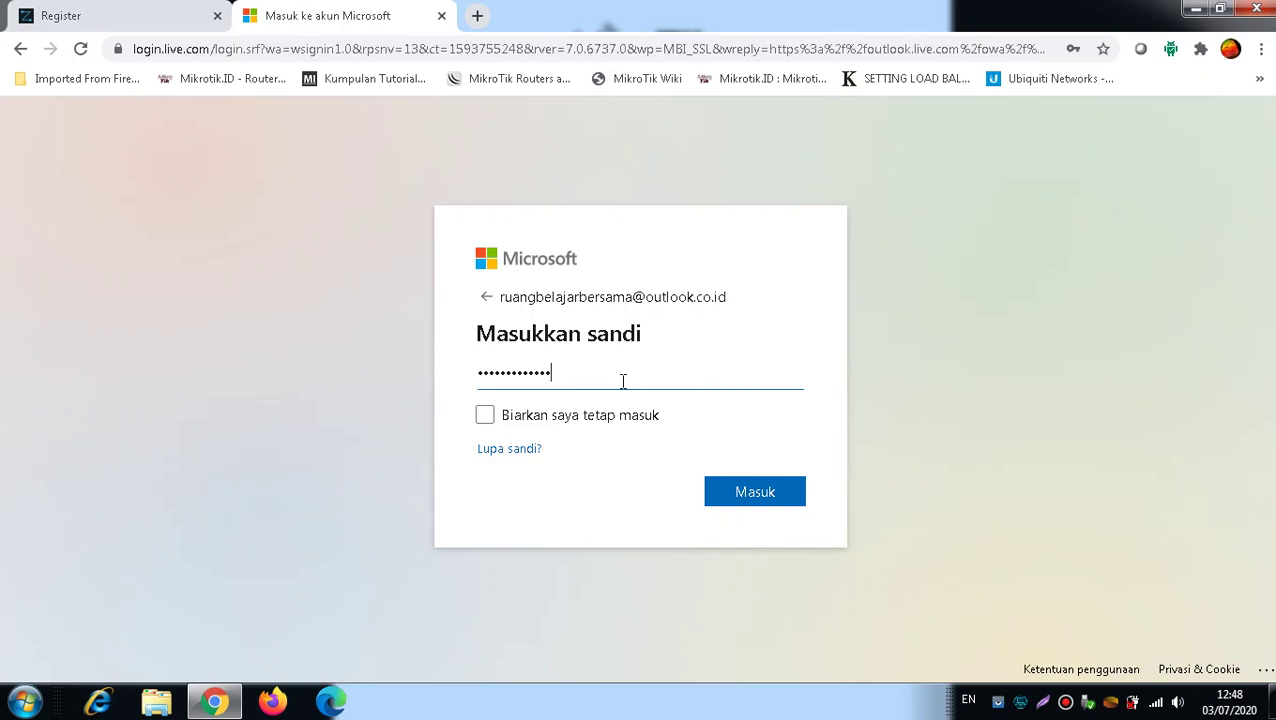
left_click(718, 488)
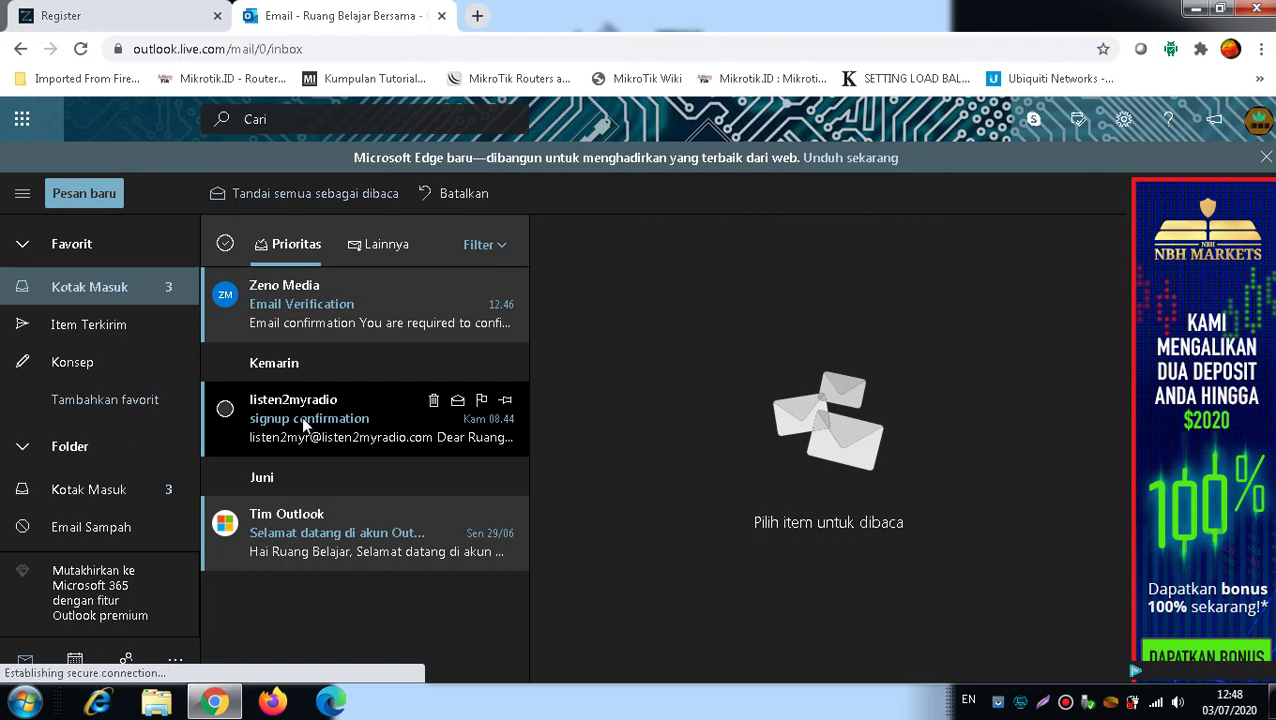
- Copy the sign-up code from the Zeno Media Email Verification message and return to the Register tab
left_click(295, 307)
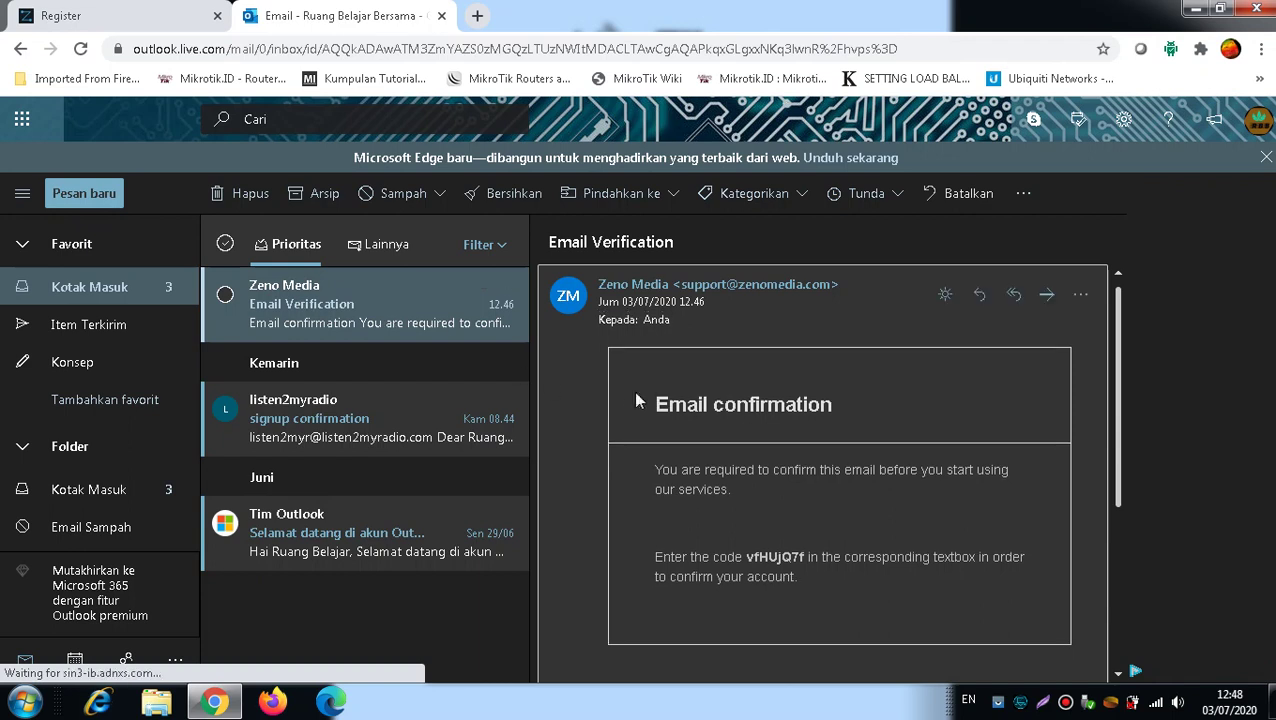
scroll(796, 436, "down", 3)
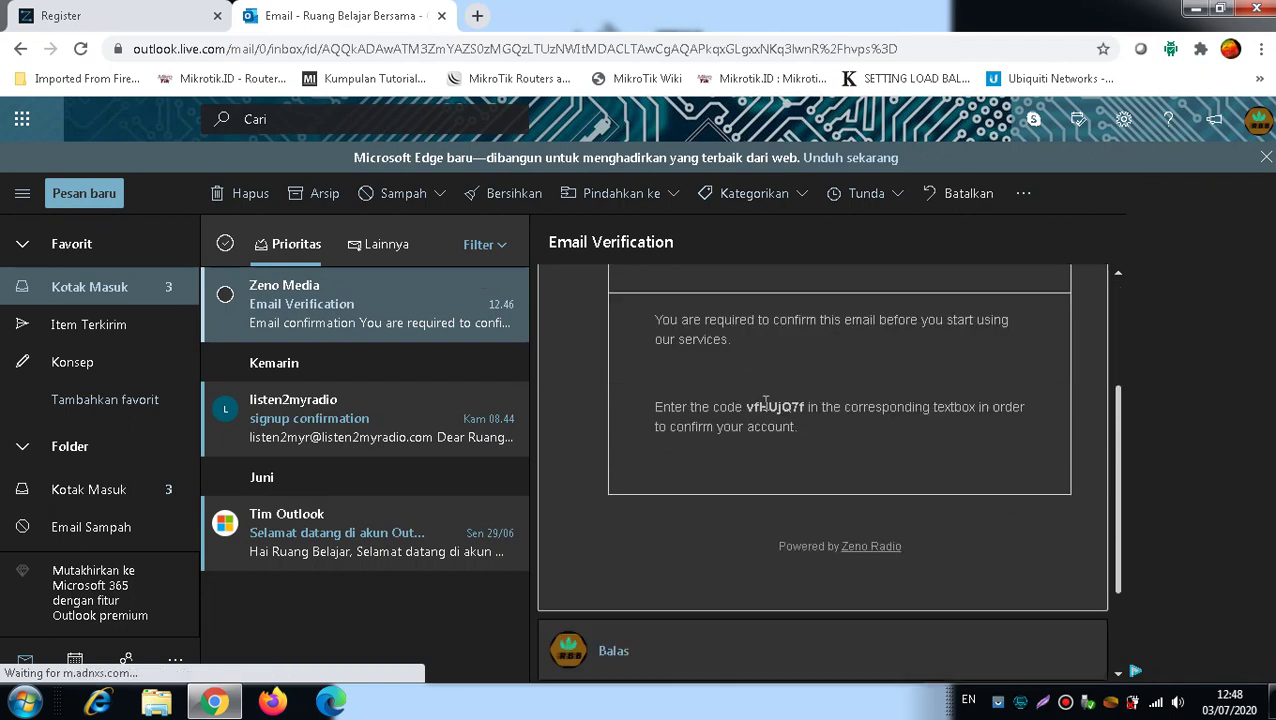
left_click_drag(745, 407, 806, 408)
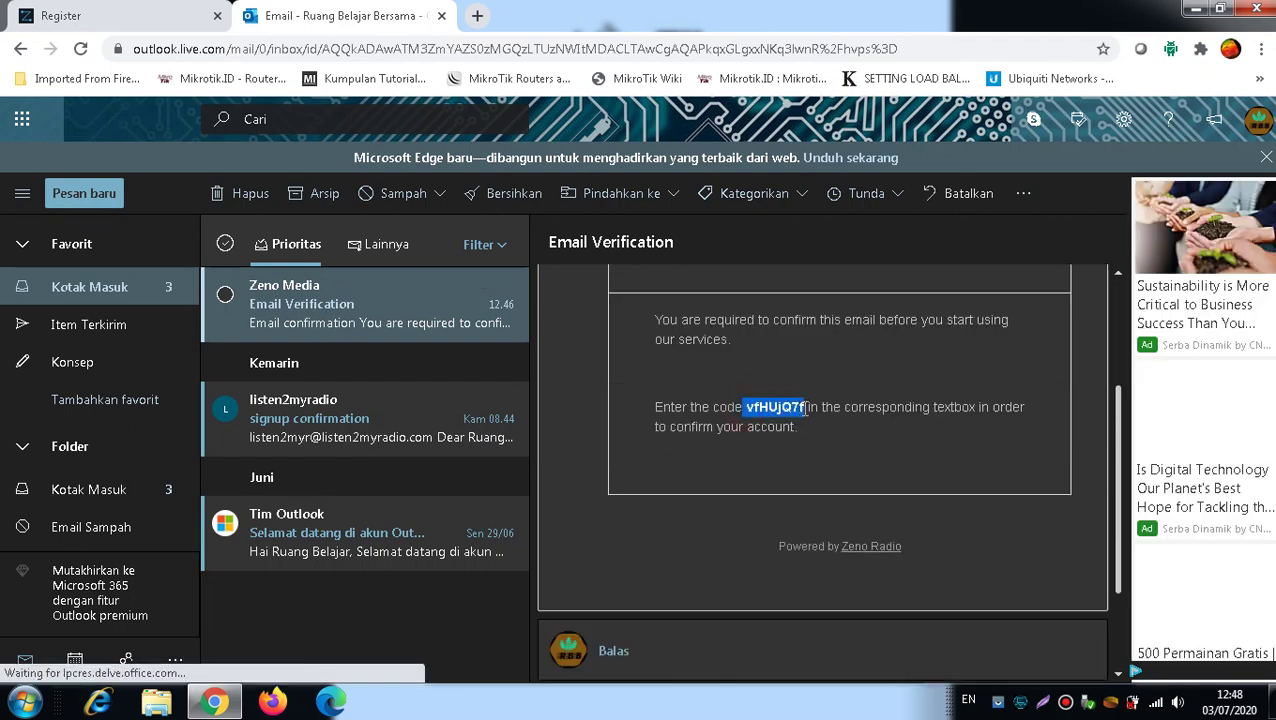
right_click(797, 416)
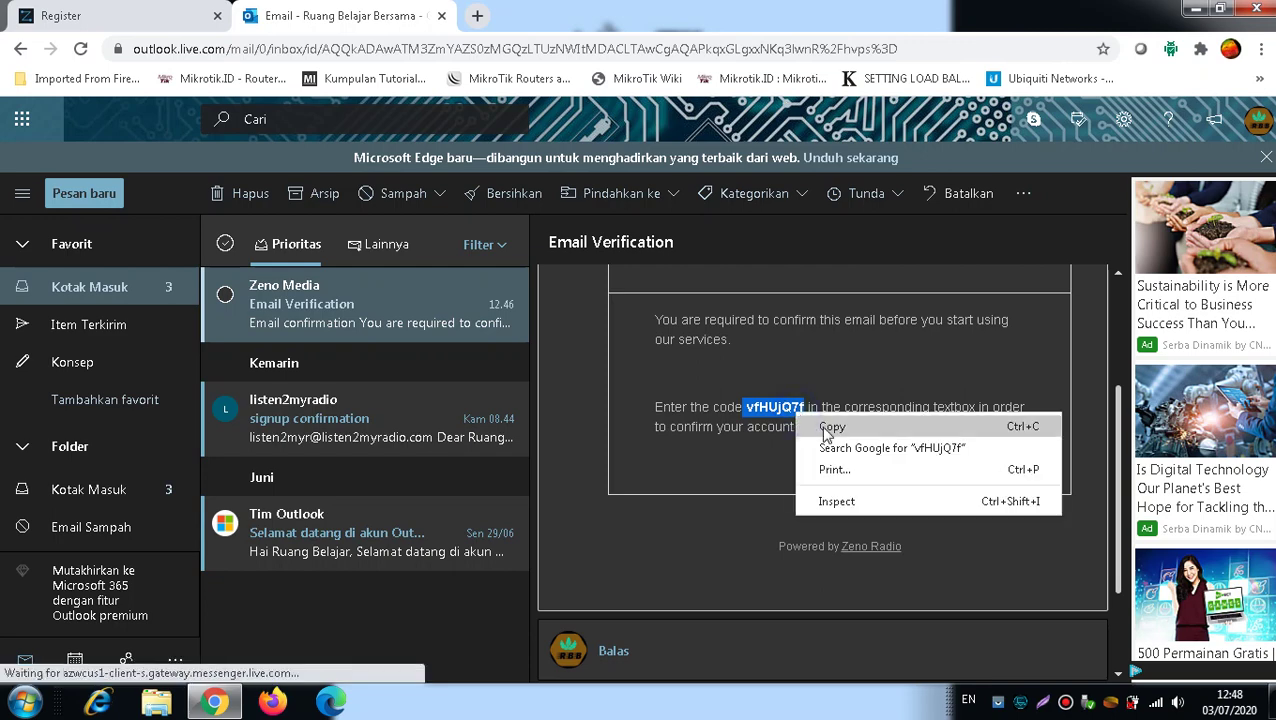
left_click(830, 427)
left_click(103, 12)
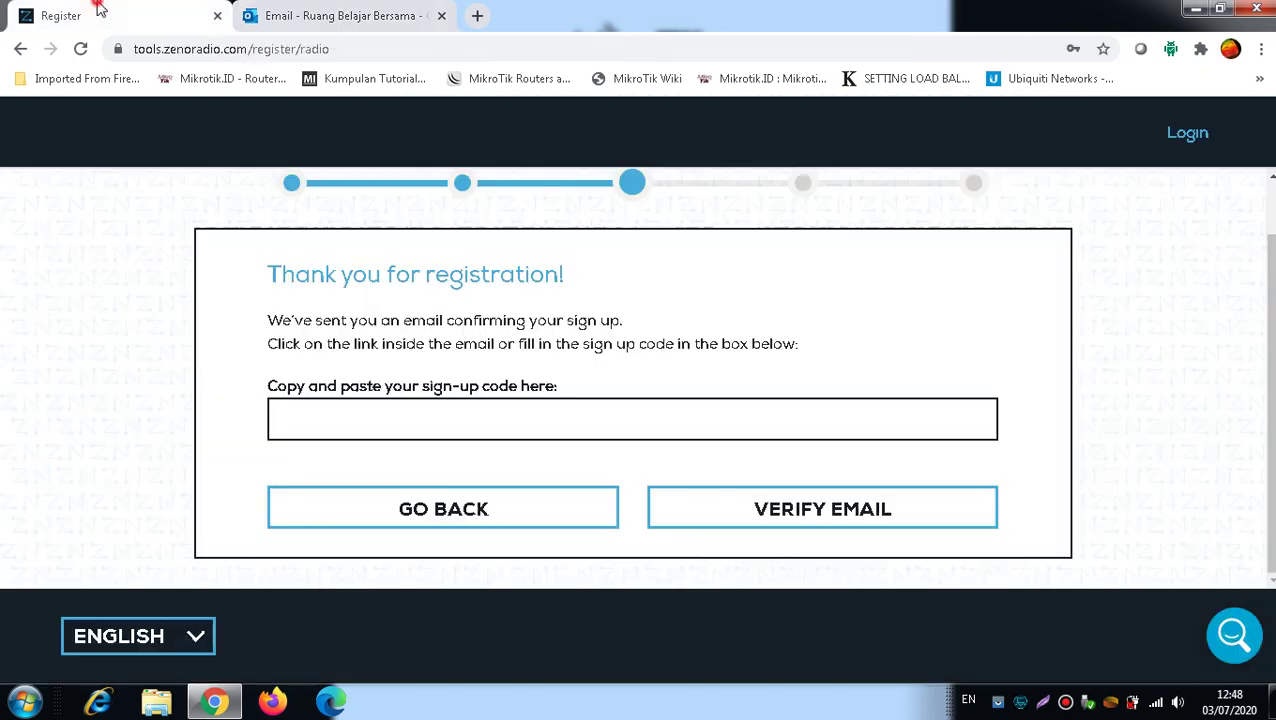
- Paste the copied code into the sign-up code box and verify the e-mail
right_click(300, 422)
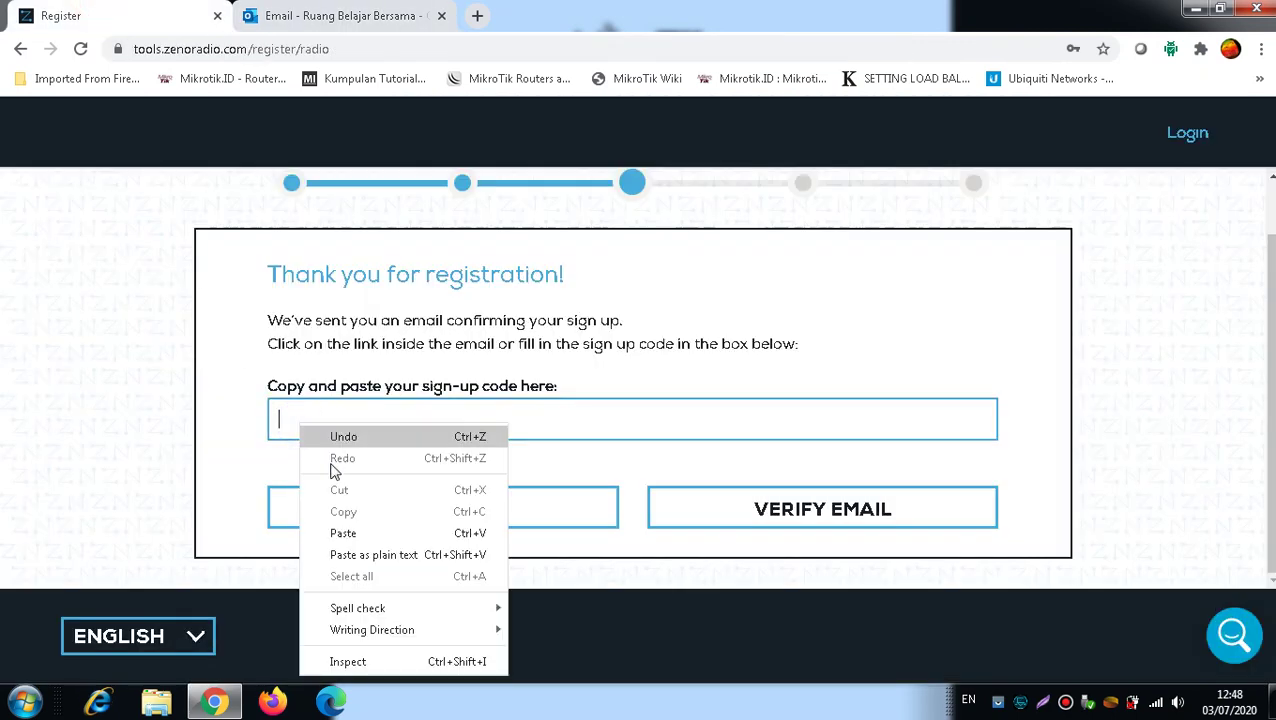
left_click(353, 535)
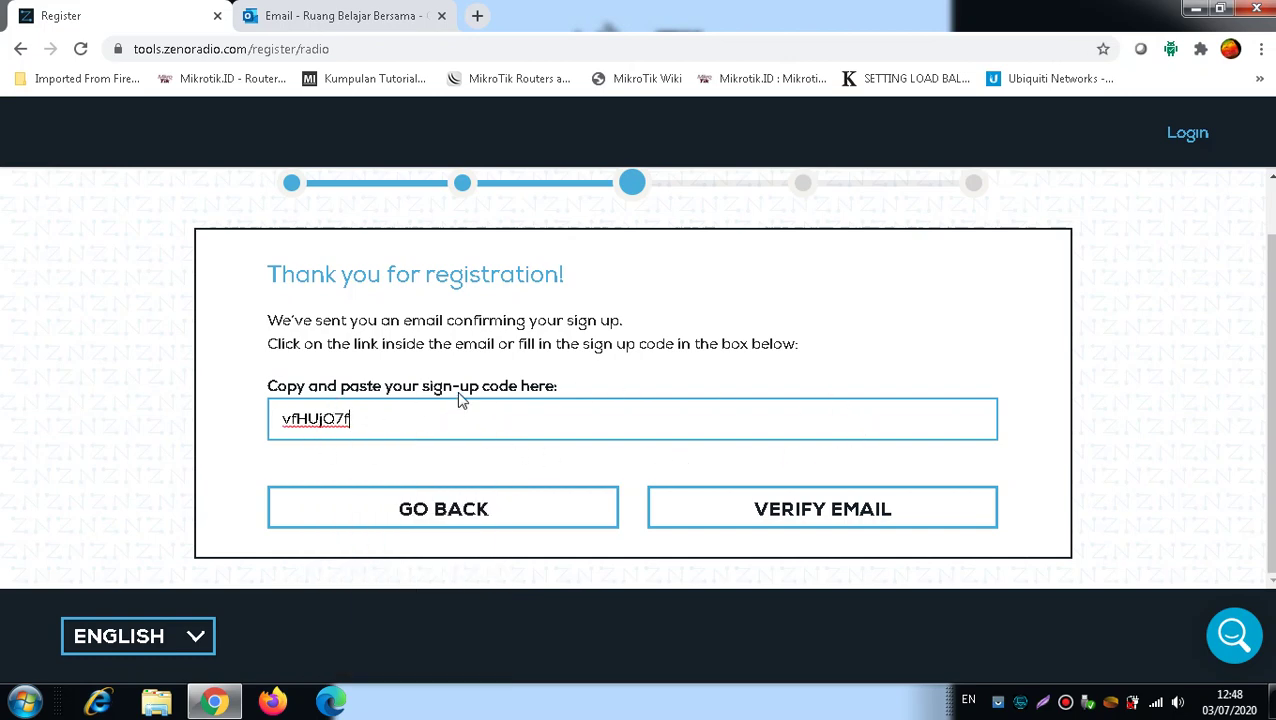
left_click(772, 512)
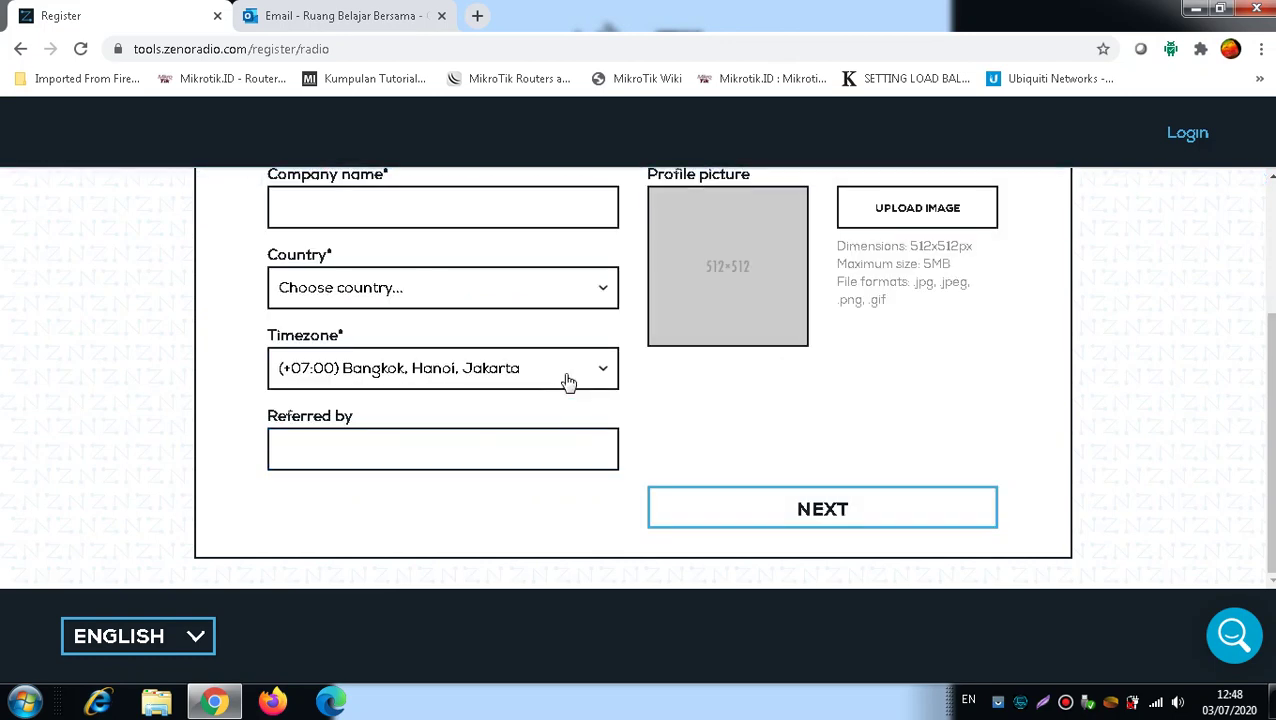
- Enter RuangBelajarBersama as the company name
scroll(580, 362, "up", 2)
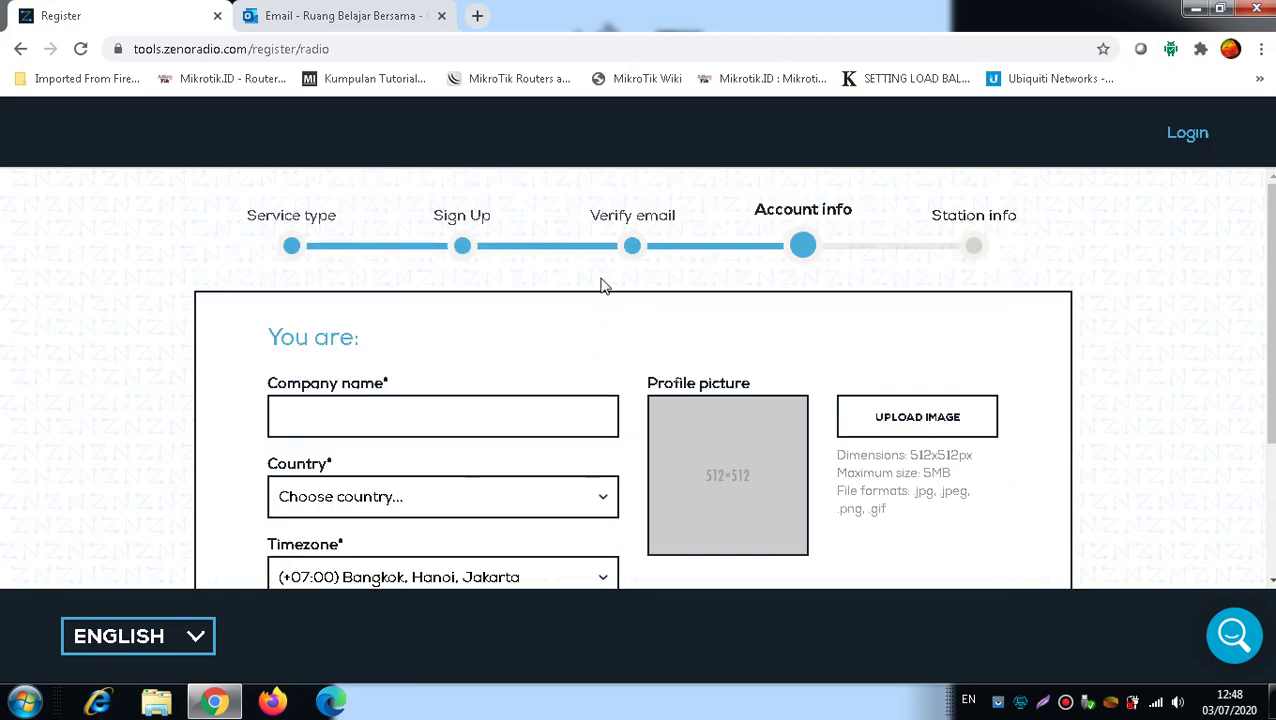
scroll(600, 284, "down", 2)
scroll(600, 282, "up", 1)
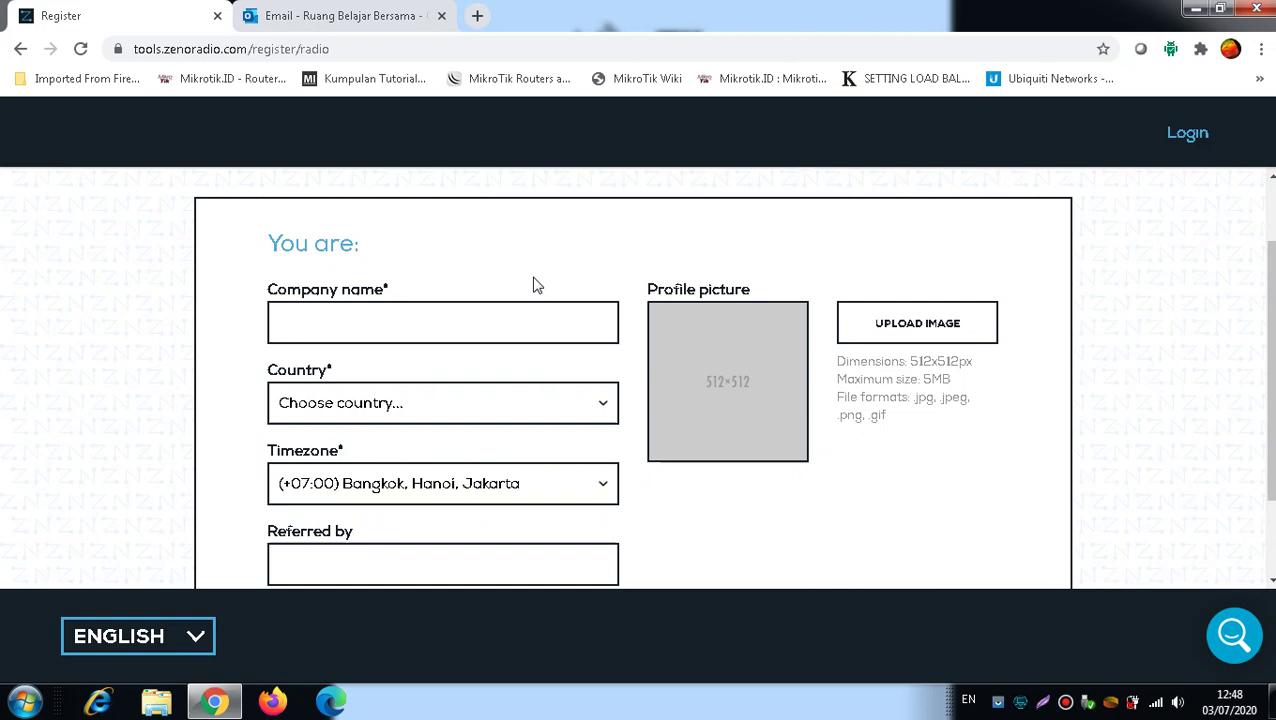
left_click(528, 334)
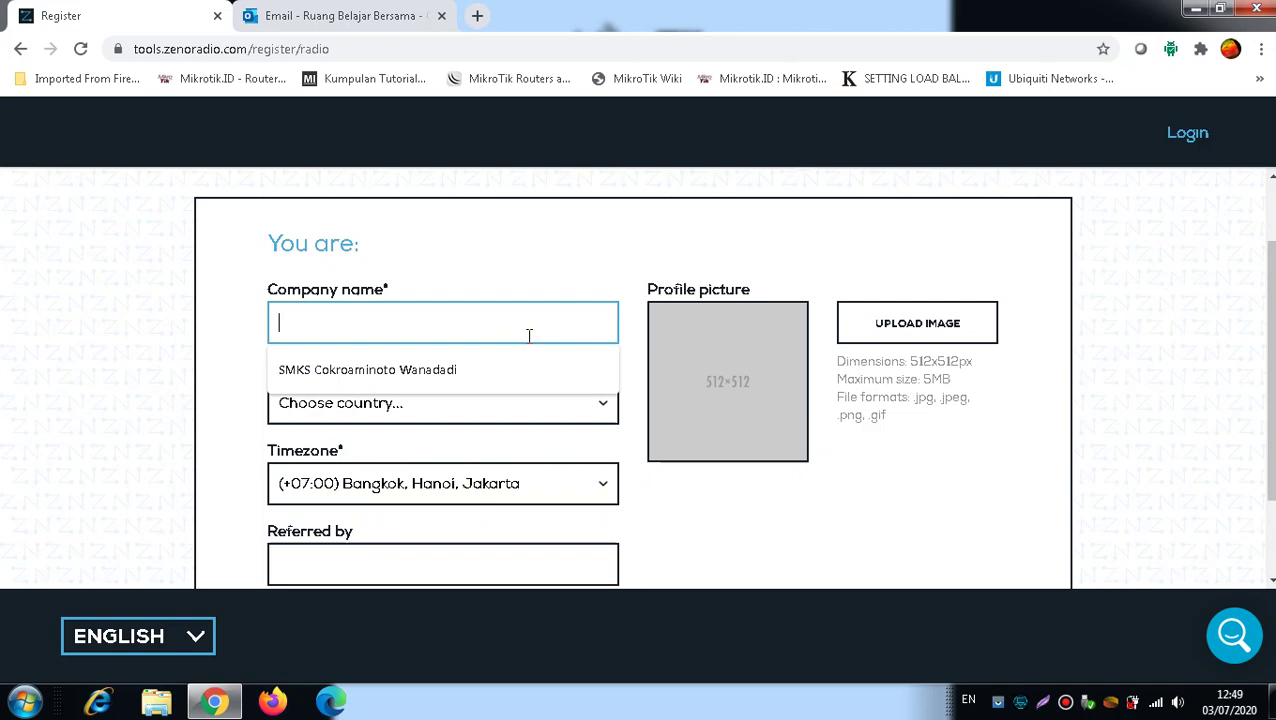
type("Ra")
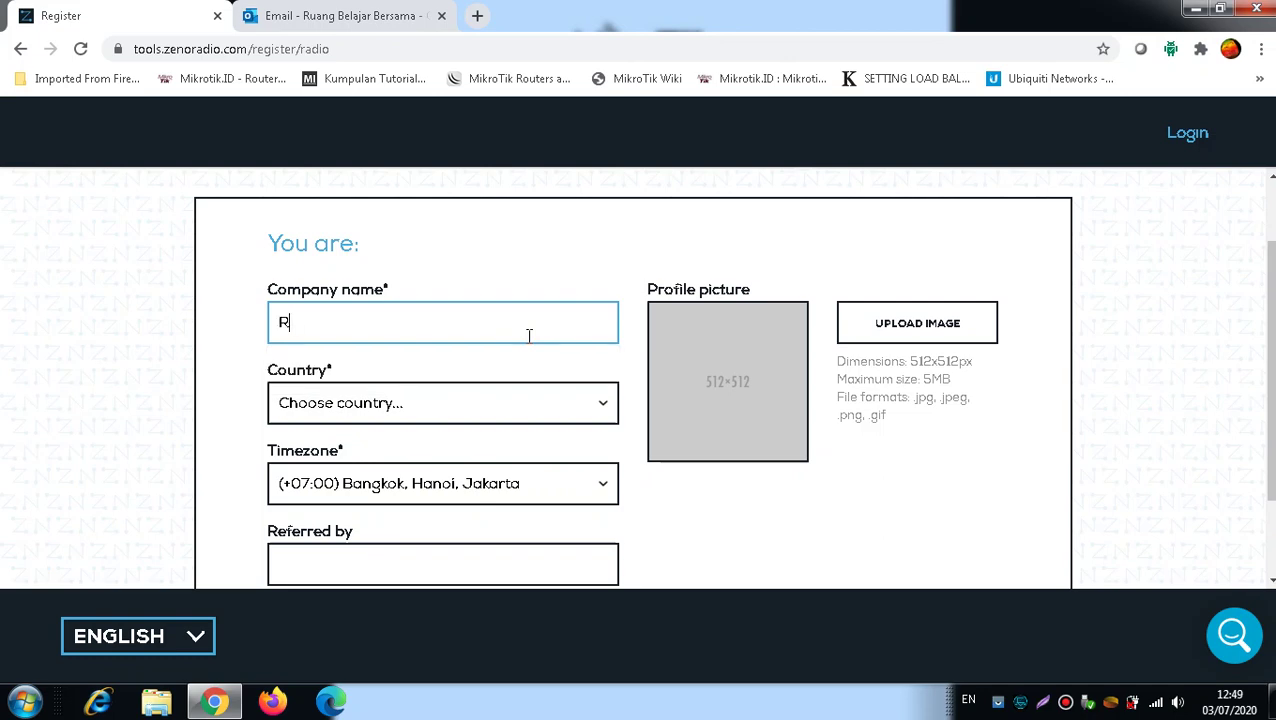
key("BackSpace")
type("RuangBelaja")
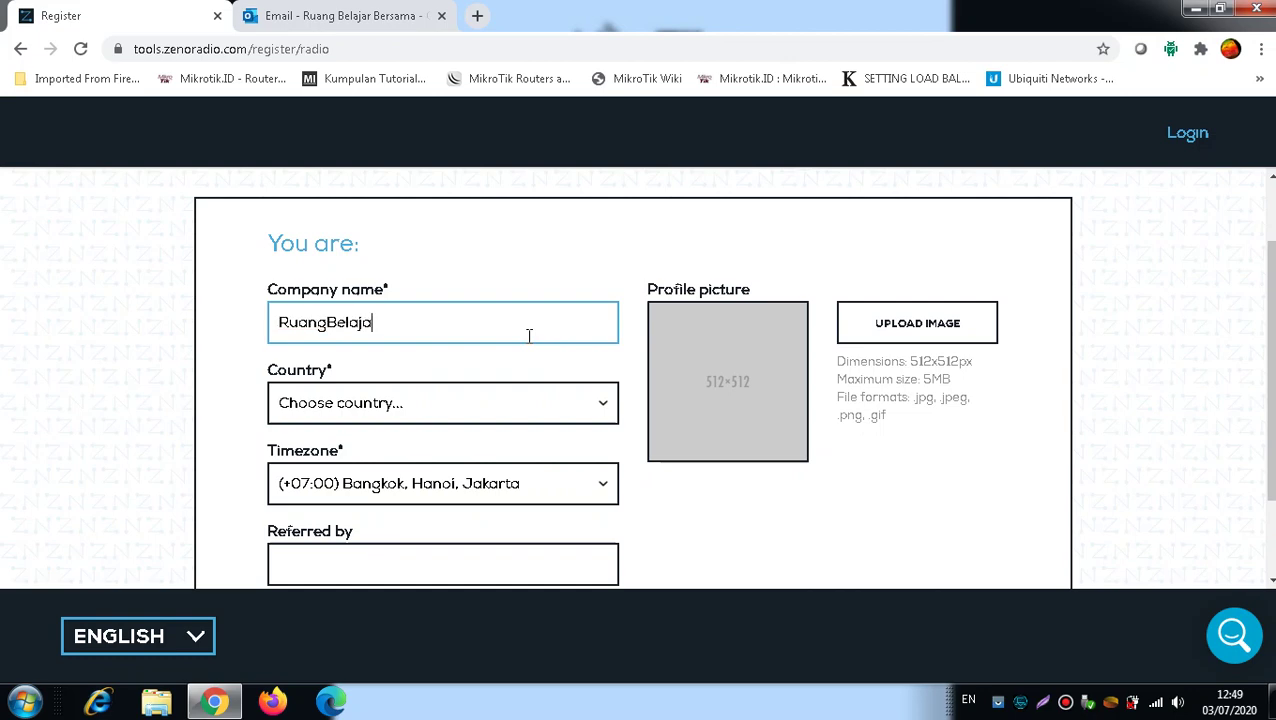
type("rBersama")
- Choose Indonesia as the country and enter the referrer's username in Referred by
left_click(493, 418)
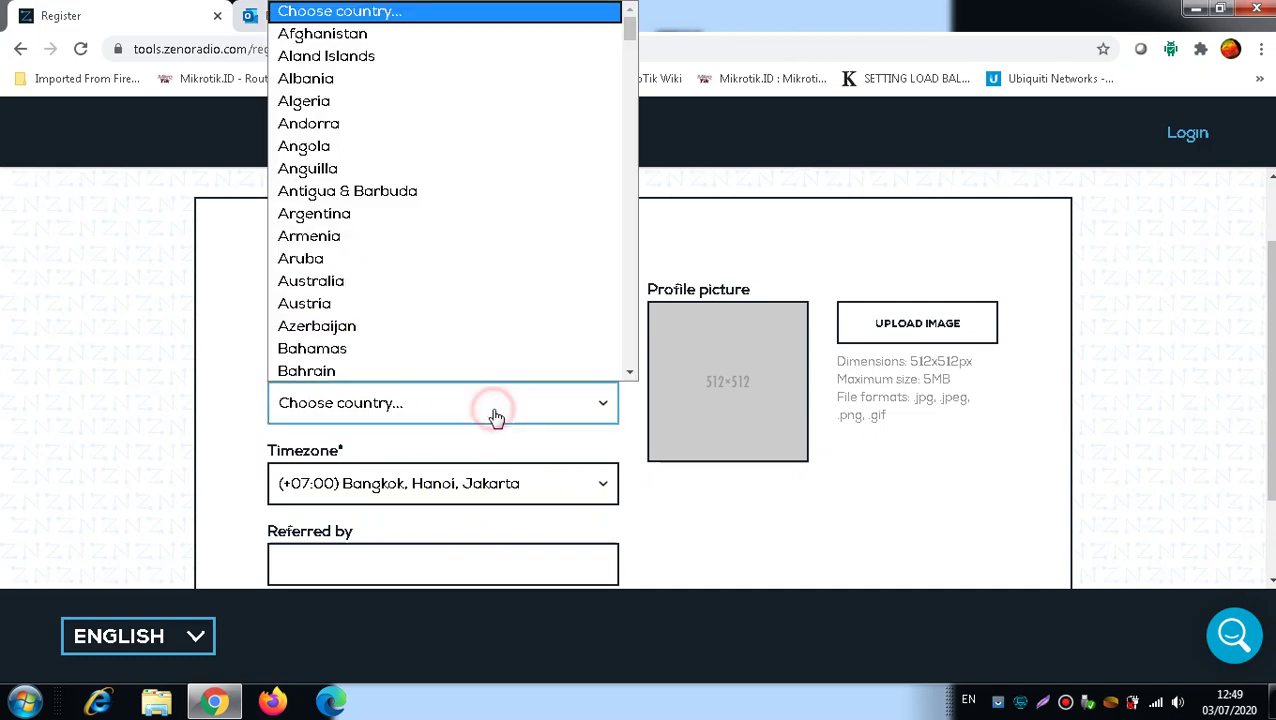
key("i")
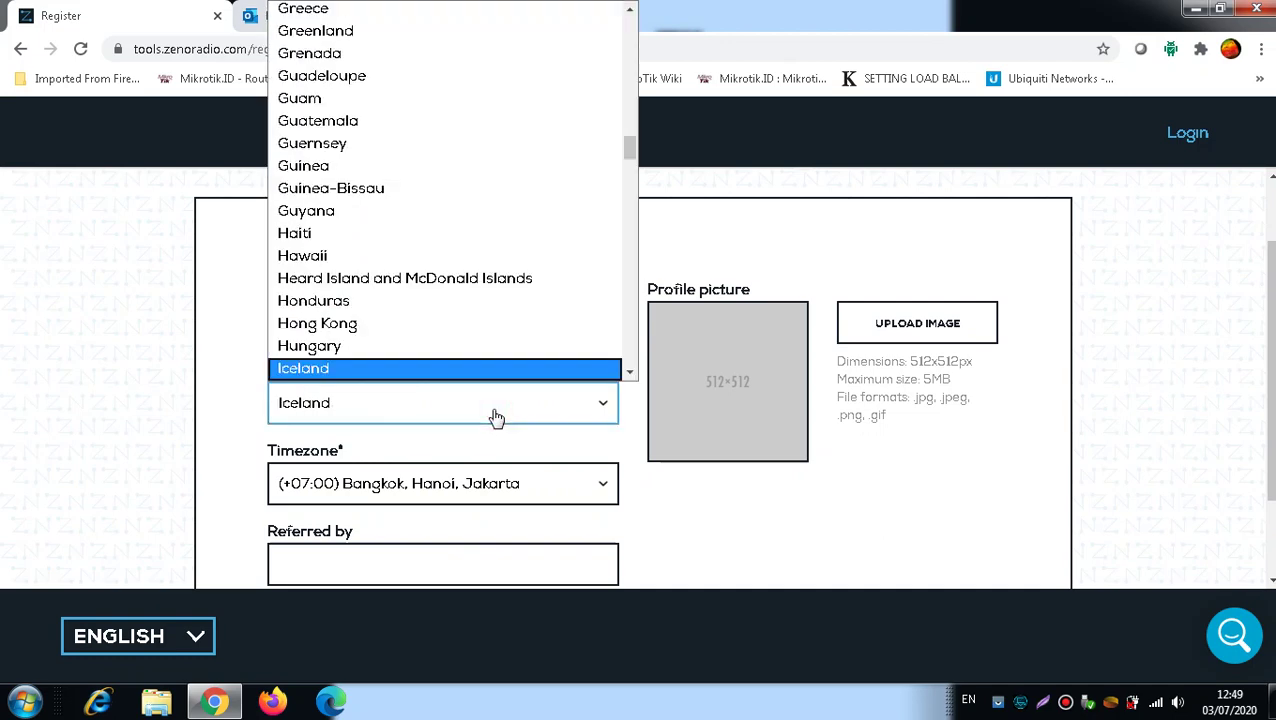
key("Down")
key("Down")
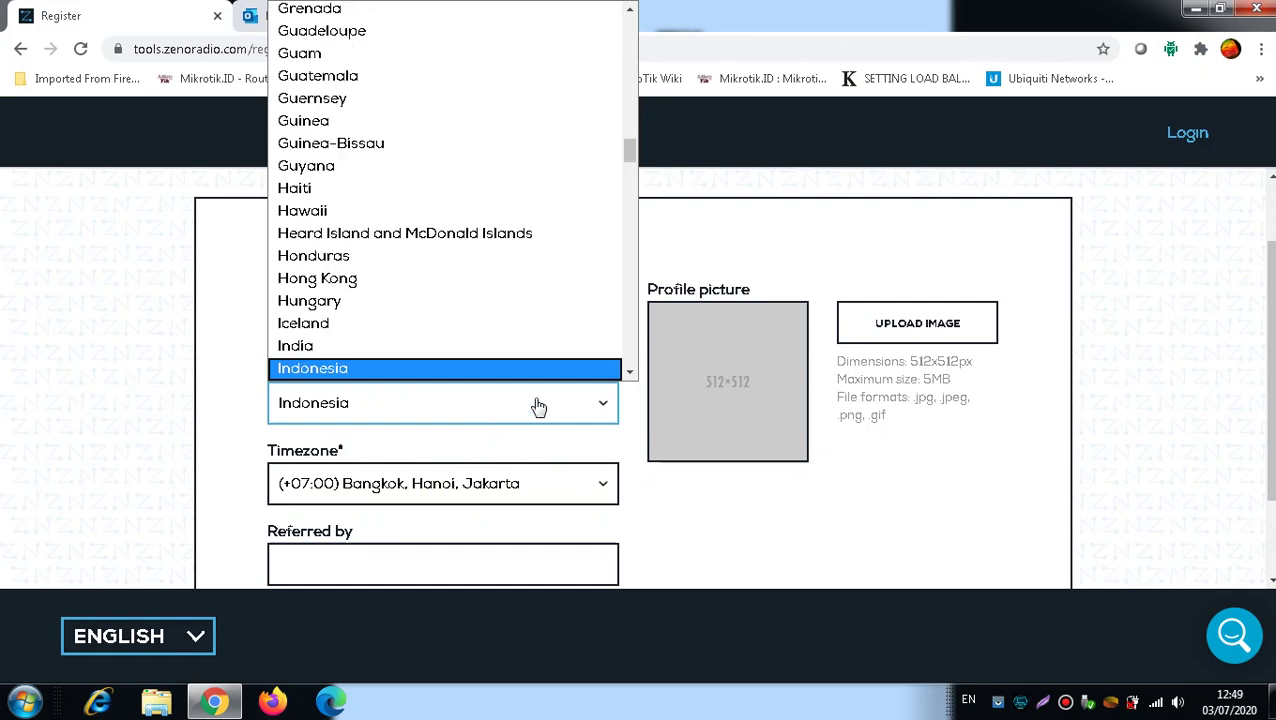
scroll(535, 373, "down", 1)
left_click(535, 329)
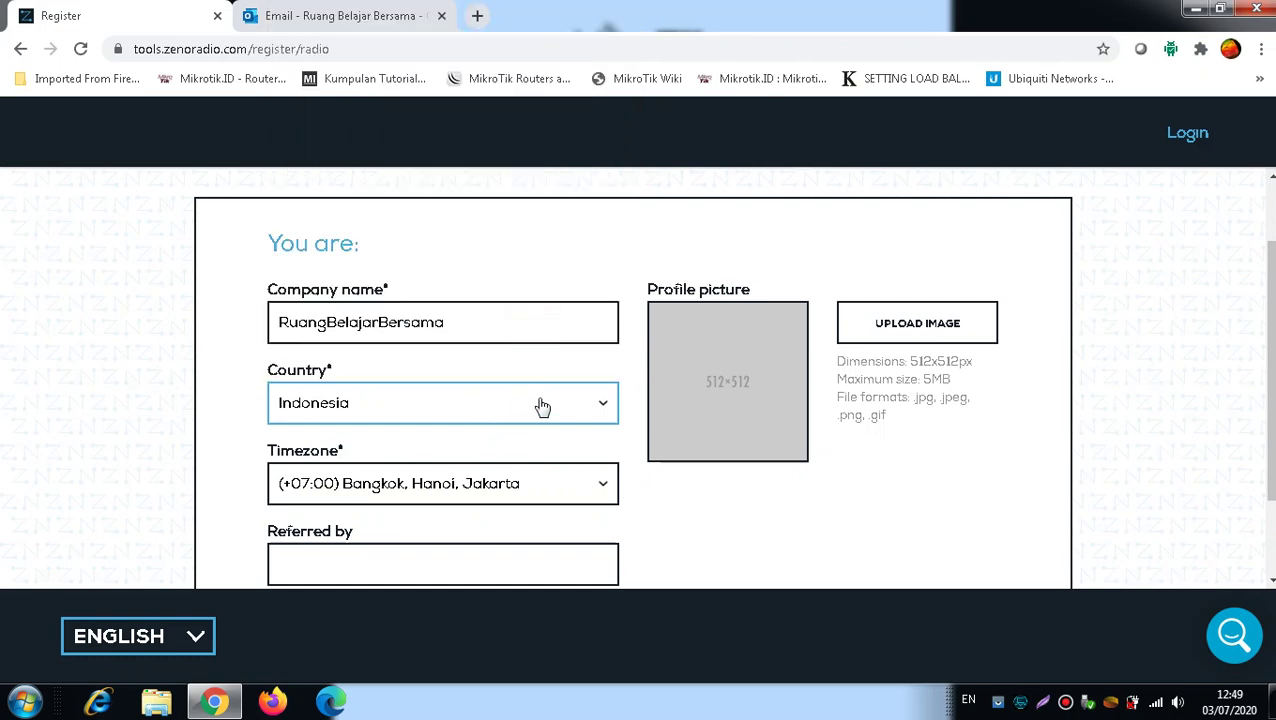
scroll(541, 404, "down", 1)
left_click(494, 456)
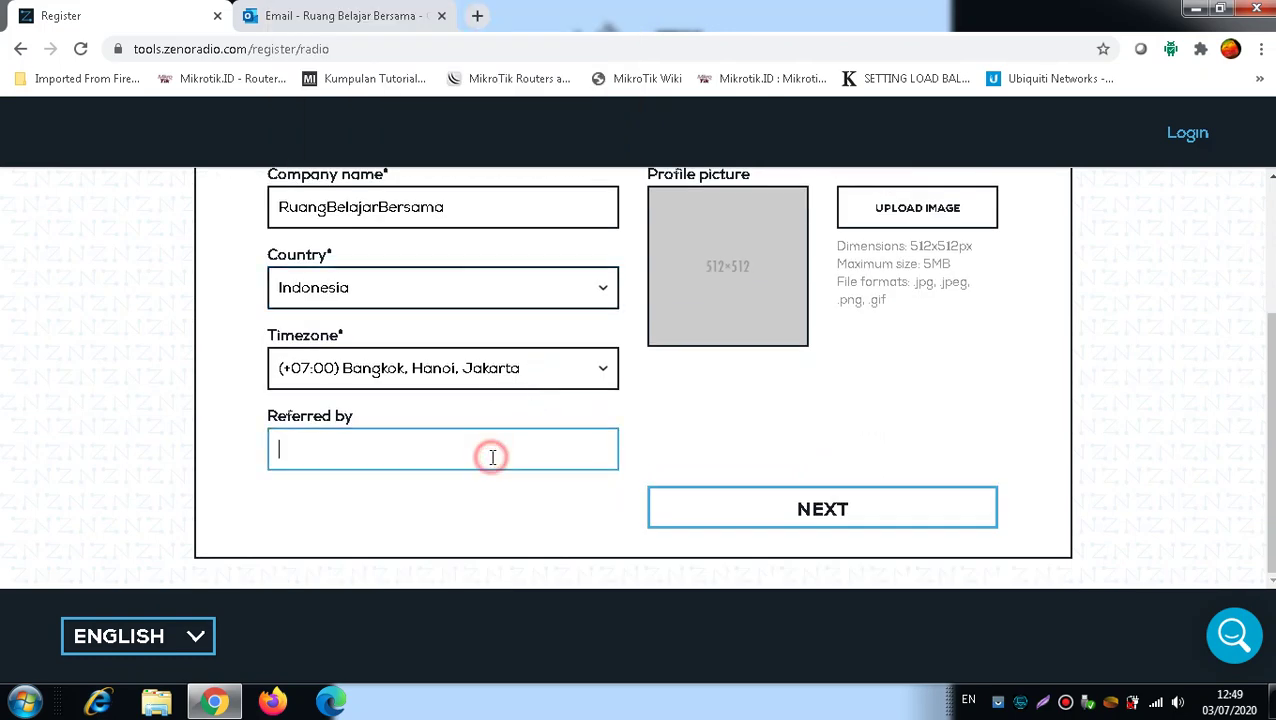
type("ariescool")
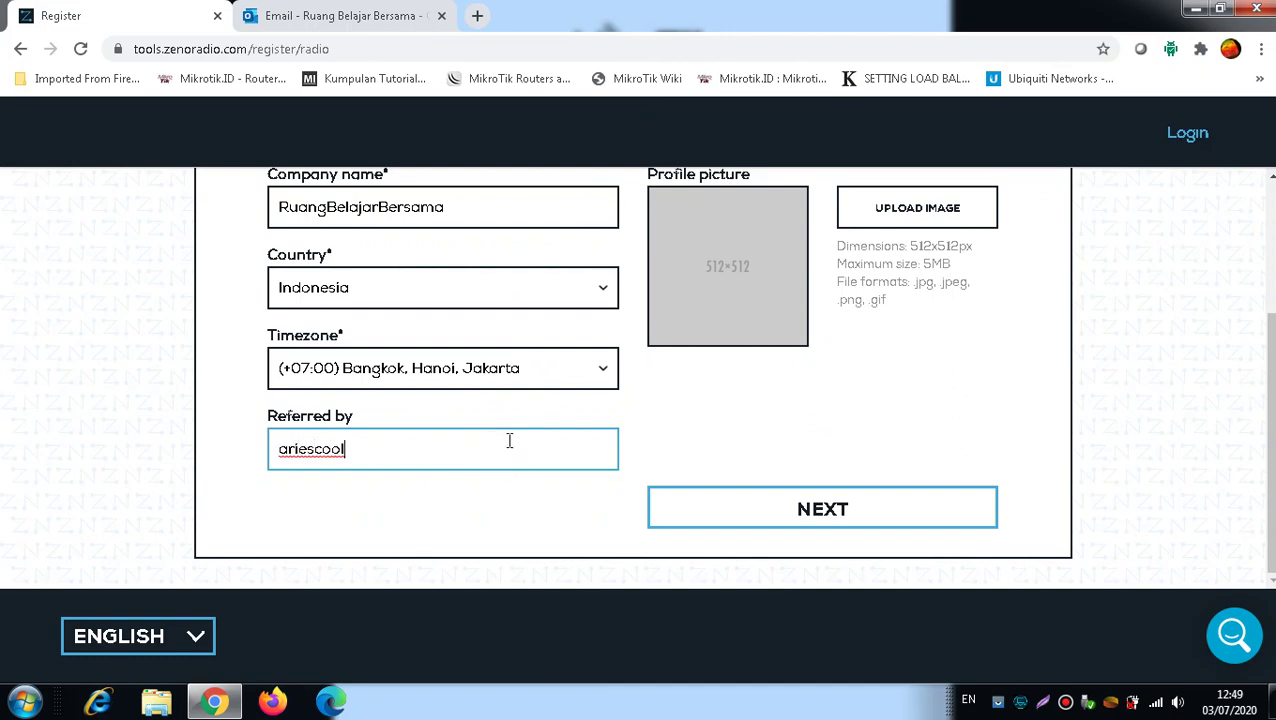
scroll(564, 424, "up", 2)
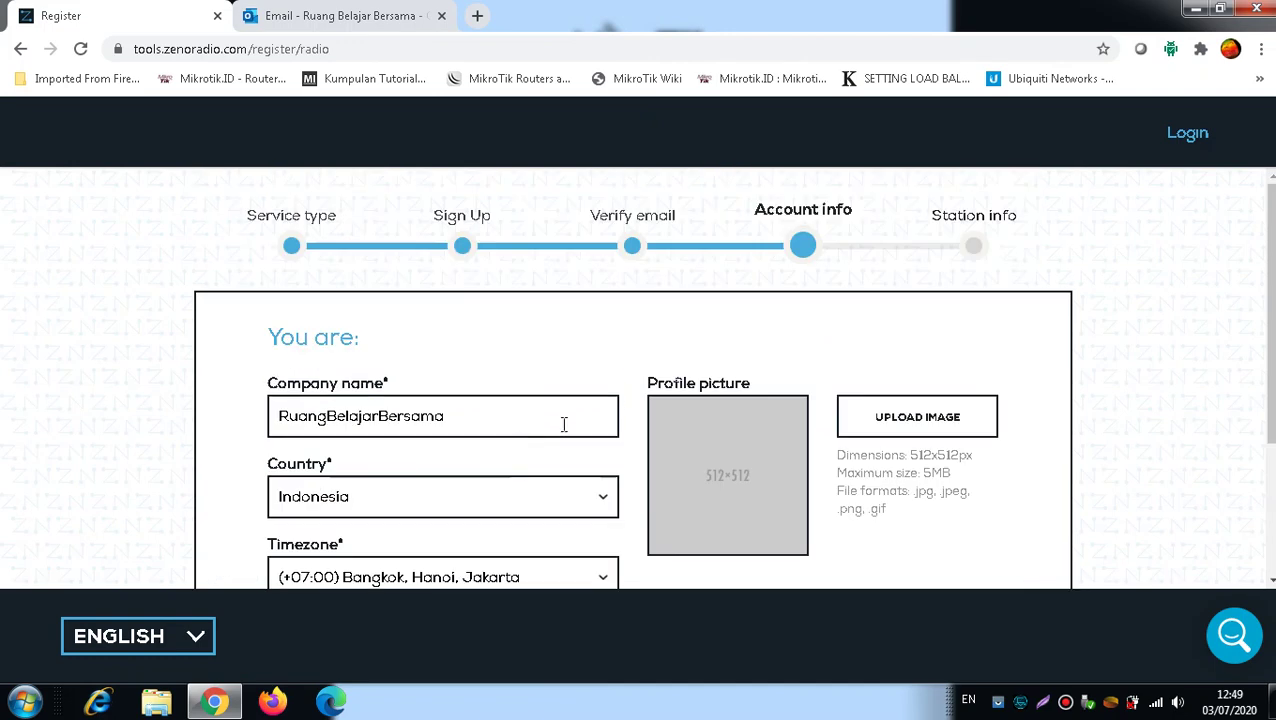
- Upload the Logo RBB PNG from Removable Disk (H:) as the profile picture
left_click(902, 421)
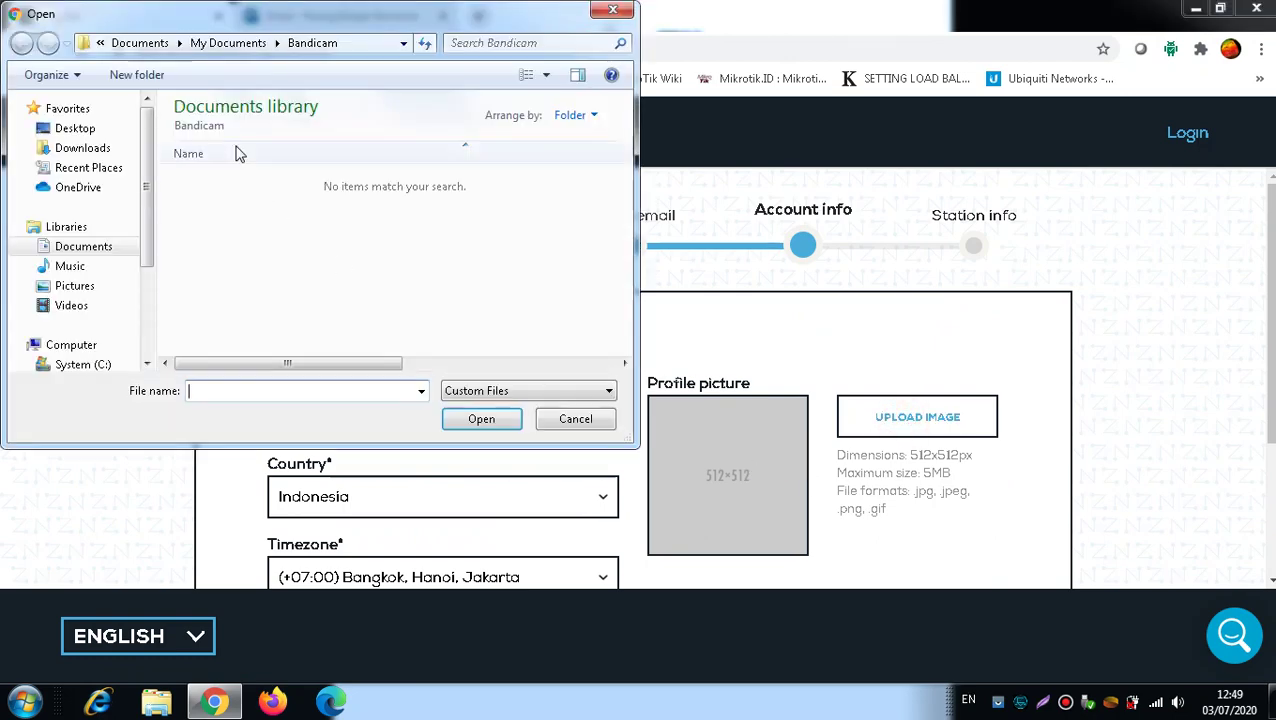
scroll(115, 300, "down", 3)
left_click(110, 297)
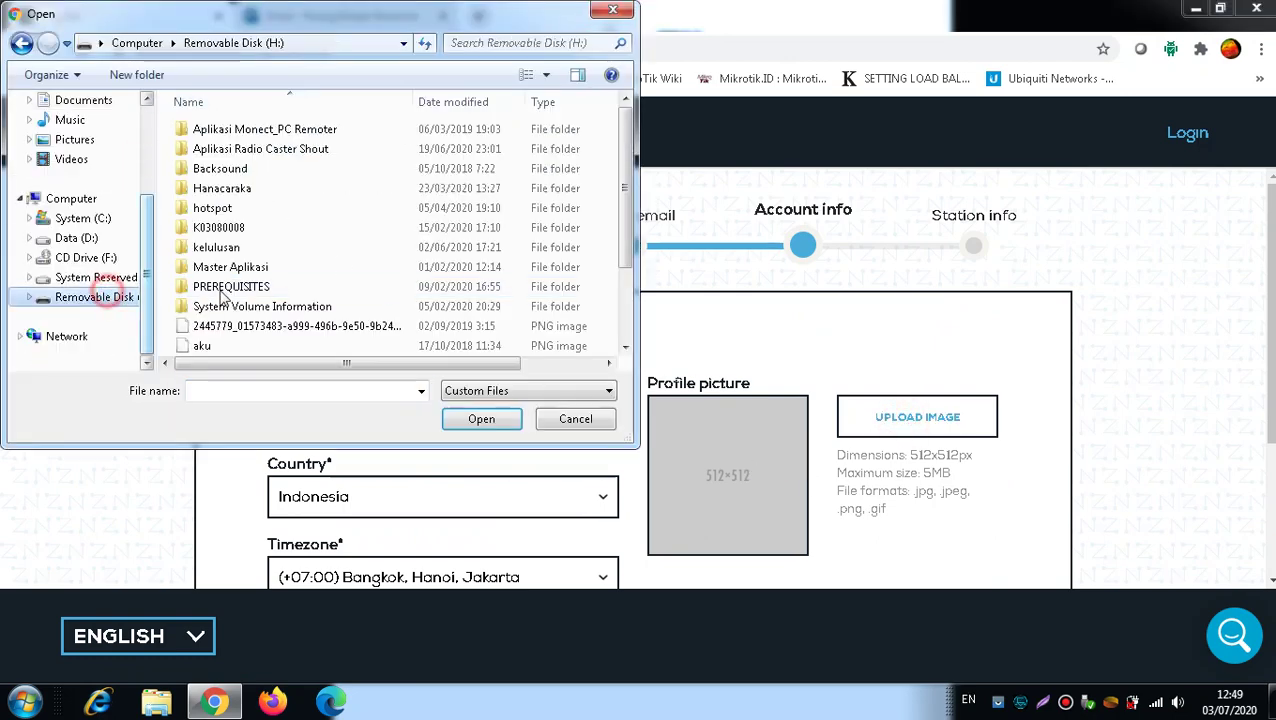
scroll(392, 287, "down", 2)
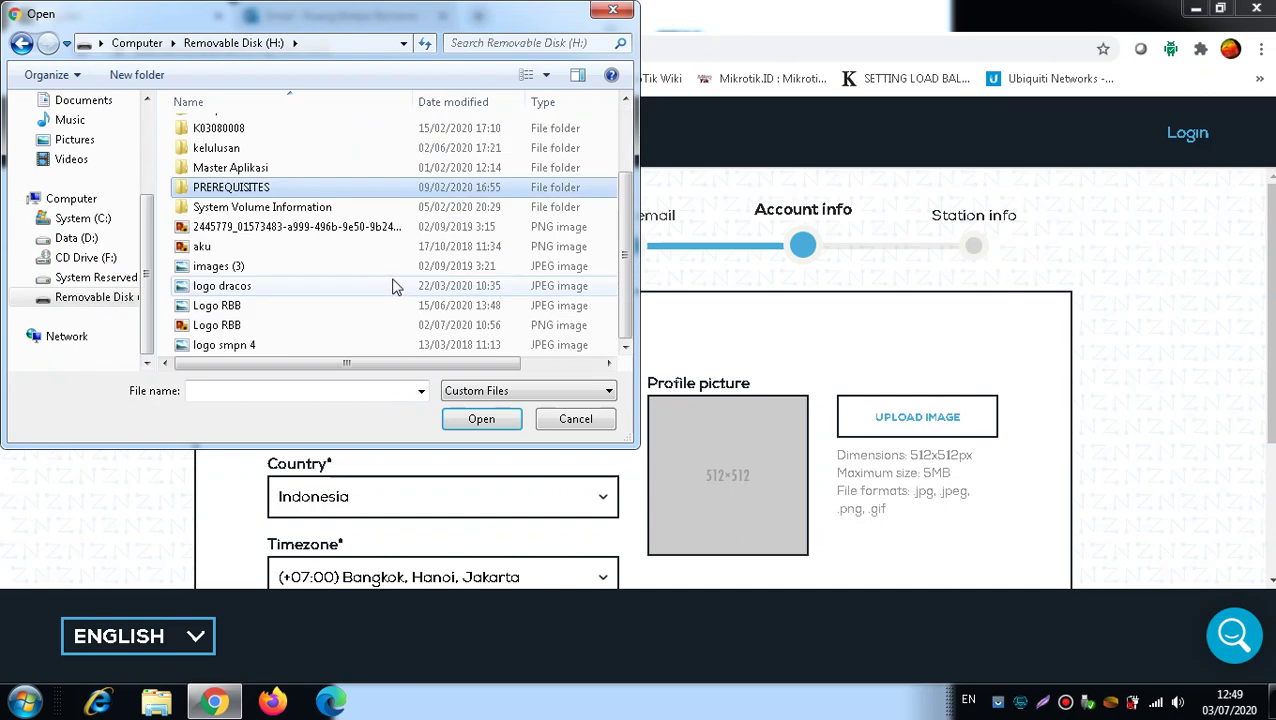
left_click(329, 325)
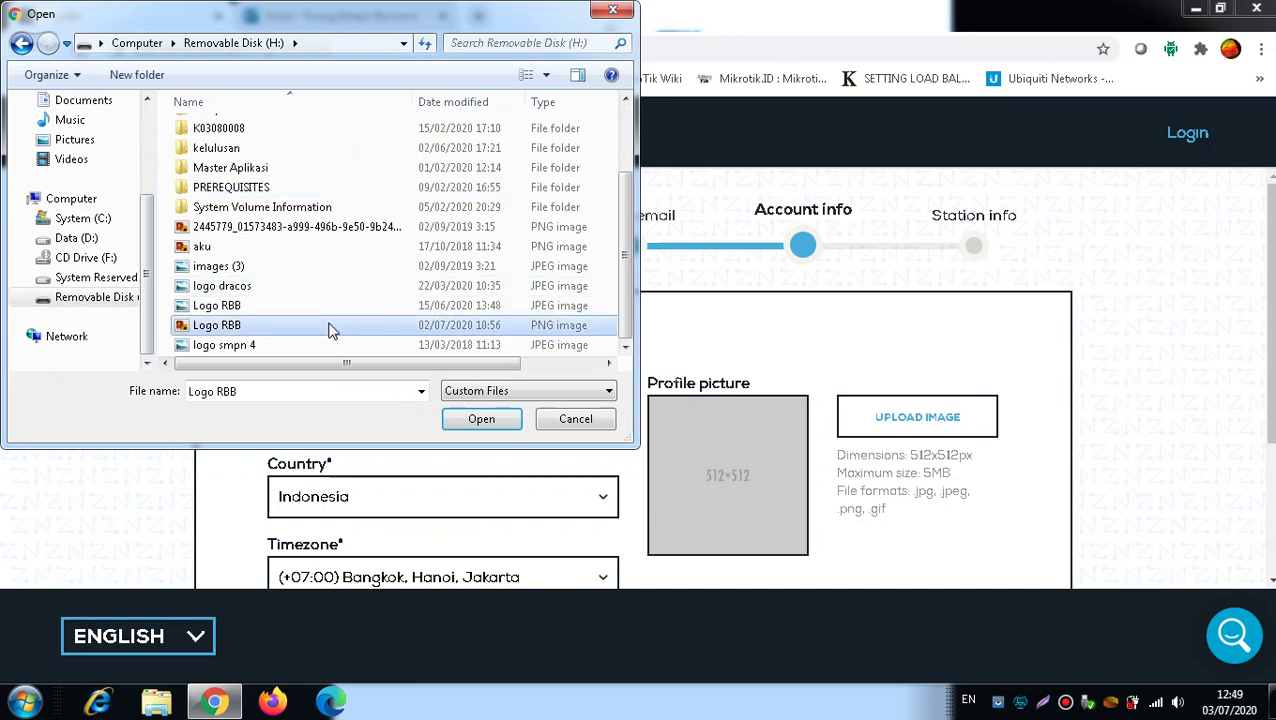
left_click(472, 422)
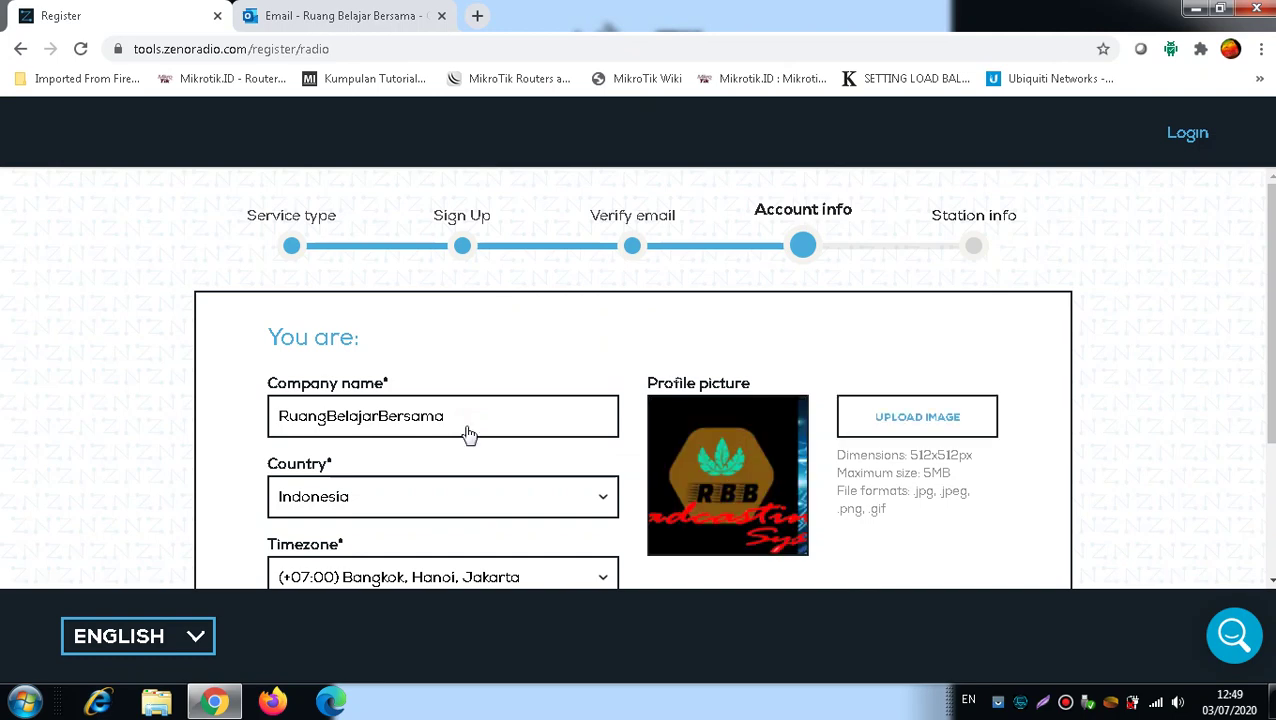
- Re-select the Logo RBB image so it is applied as the profile picture
left_click(976, 420)
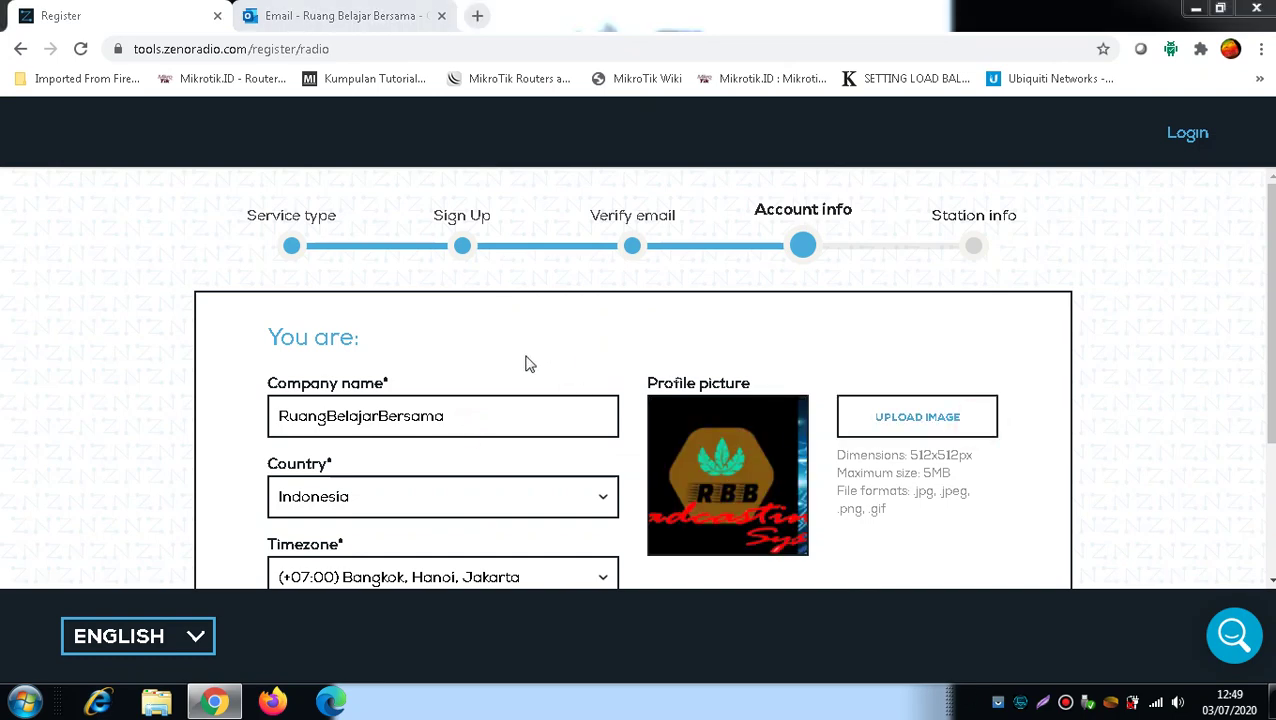
left_click(330, 286)
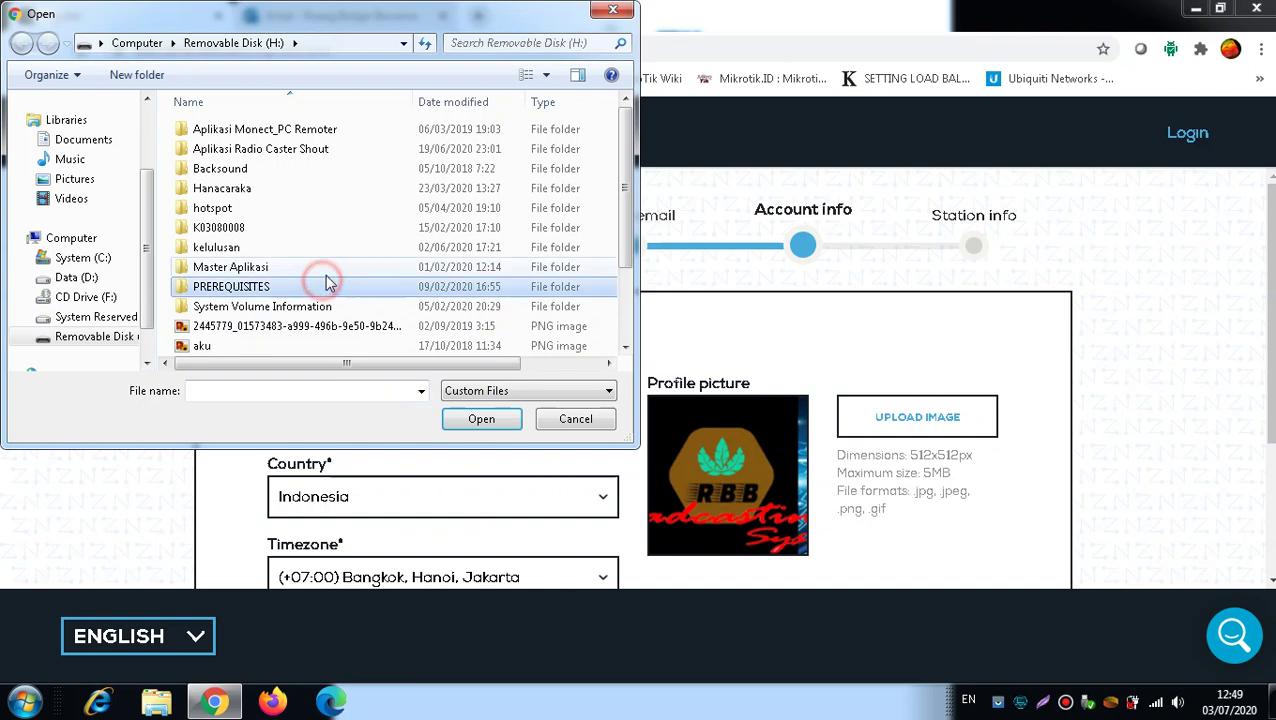
scroll(330, 285, "down", 2)
left_click(308, 304)
left_click(482, 418)
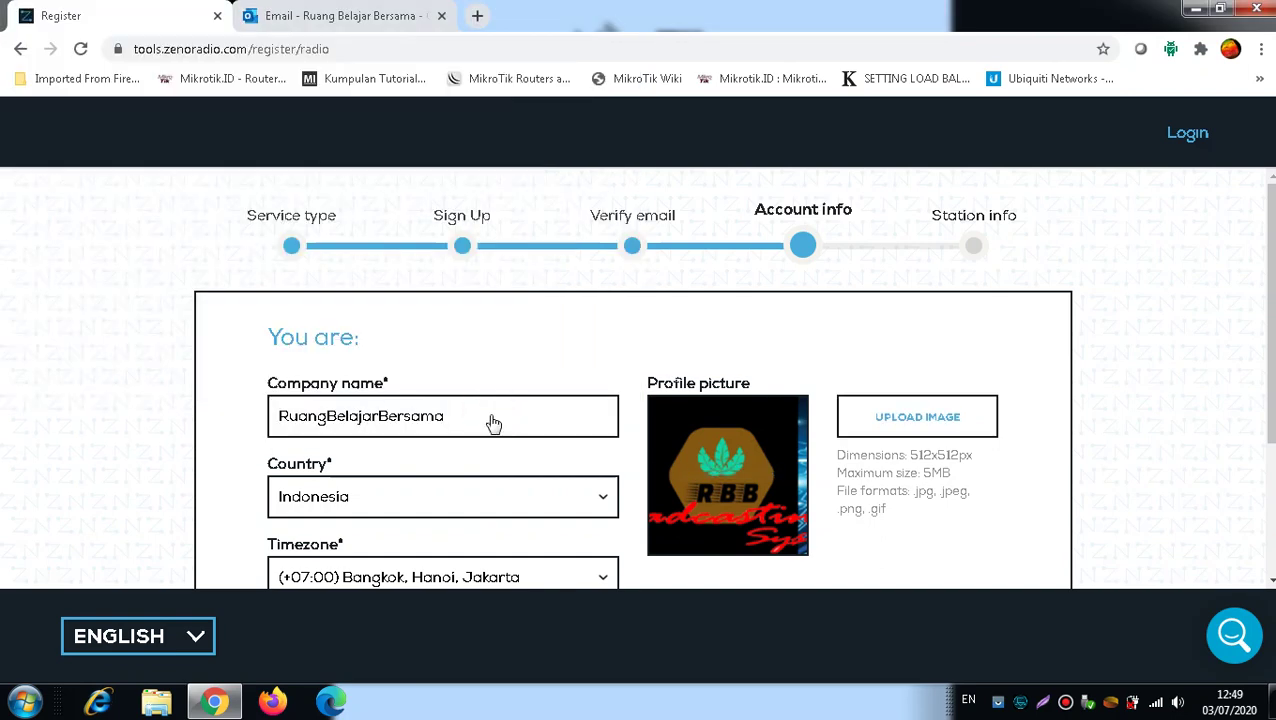
scroll(621, 421, "down", 2)
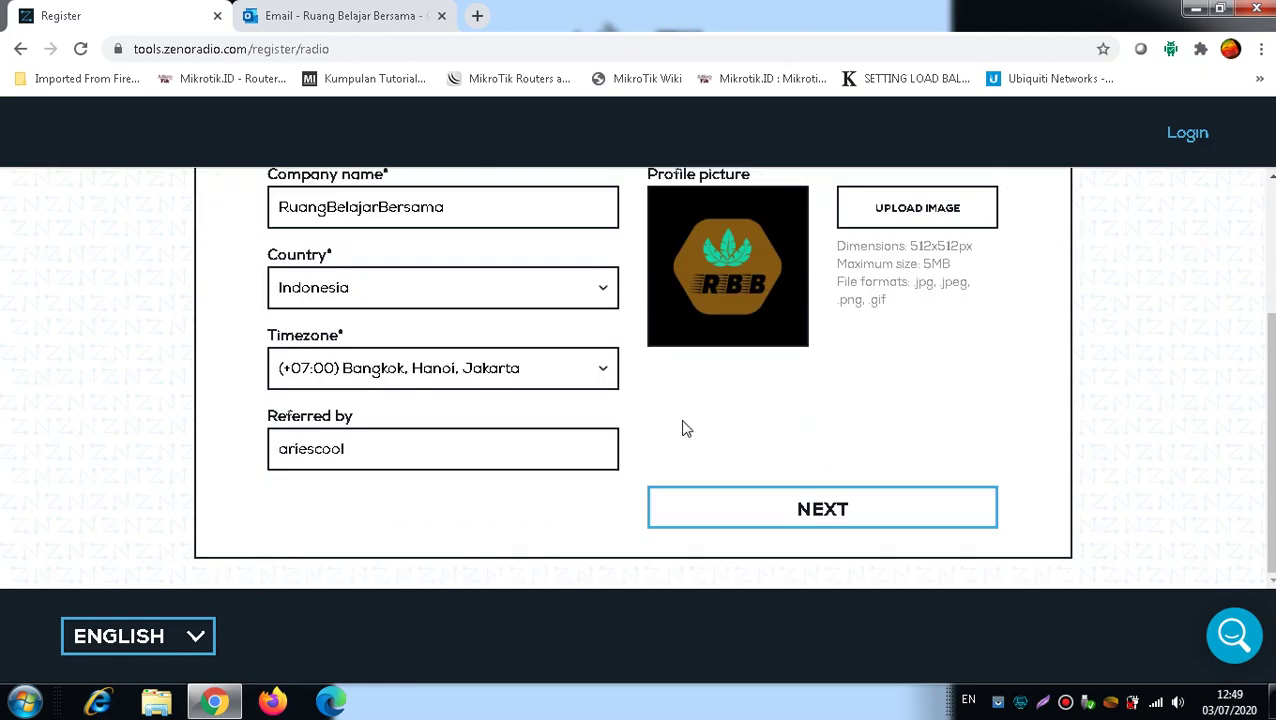
- Advance the Zeno.FM setup to the station info step
left_click(810, 507)
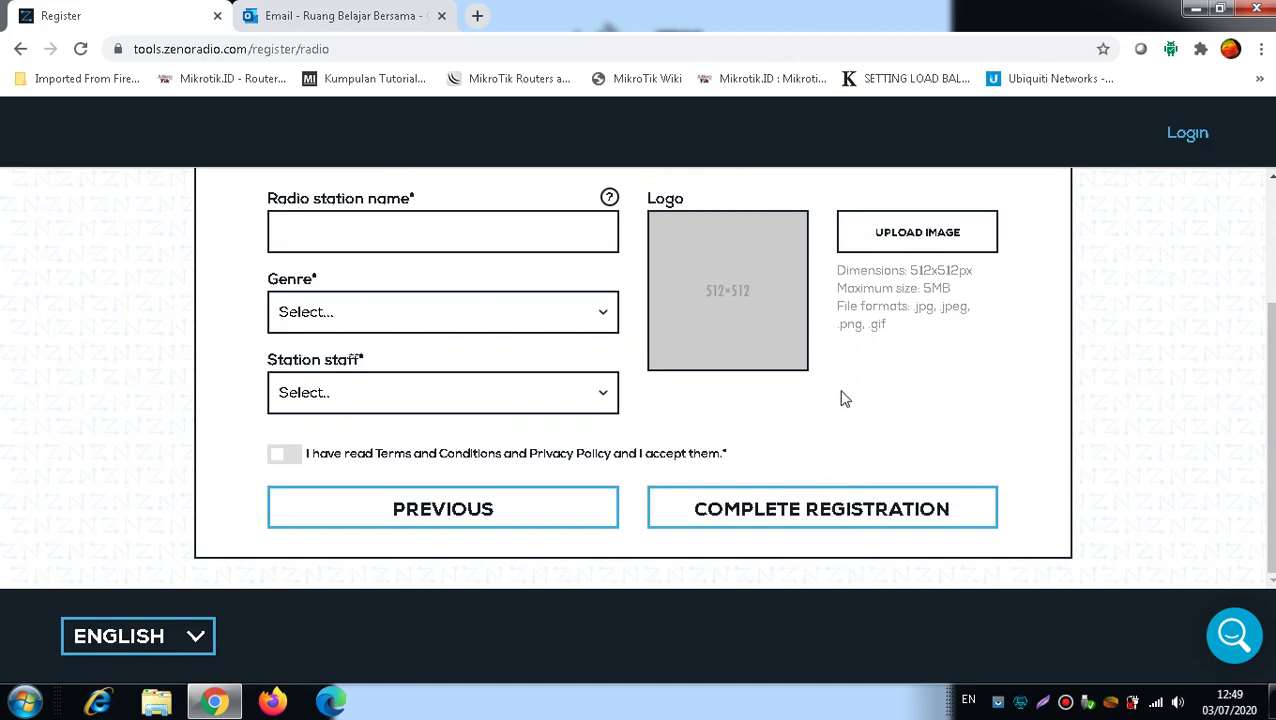
scroll(838, 365, "up", 2)
scroll(820, 338, "down", 2)
scroll(513, 284, "up", 2)
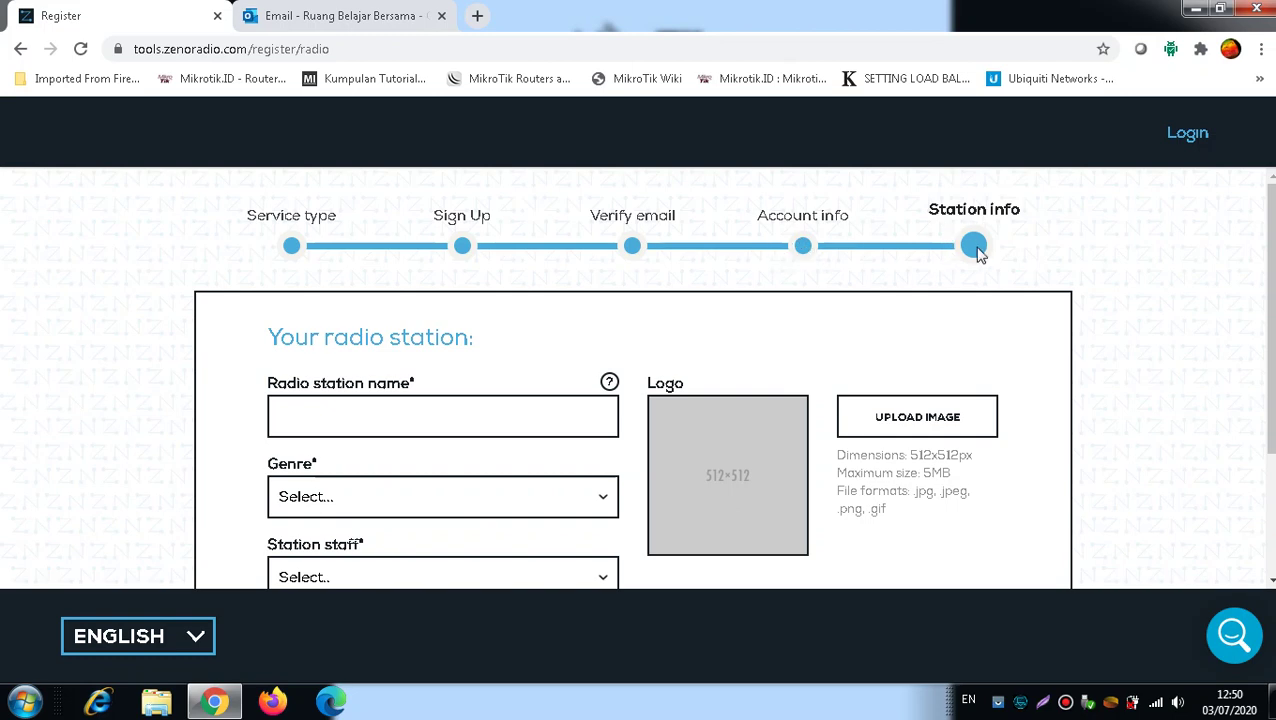
scroll(560, 404, "down", 1)
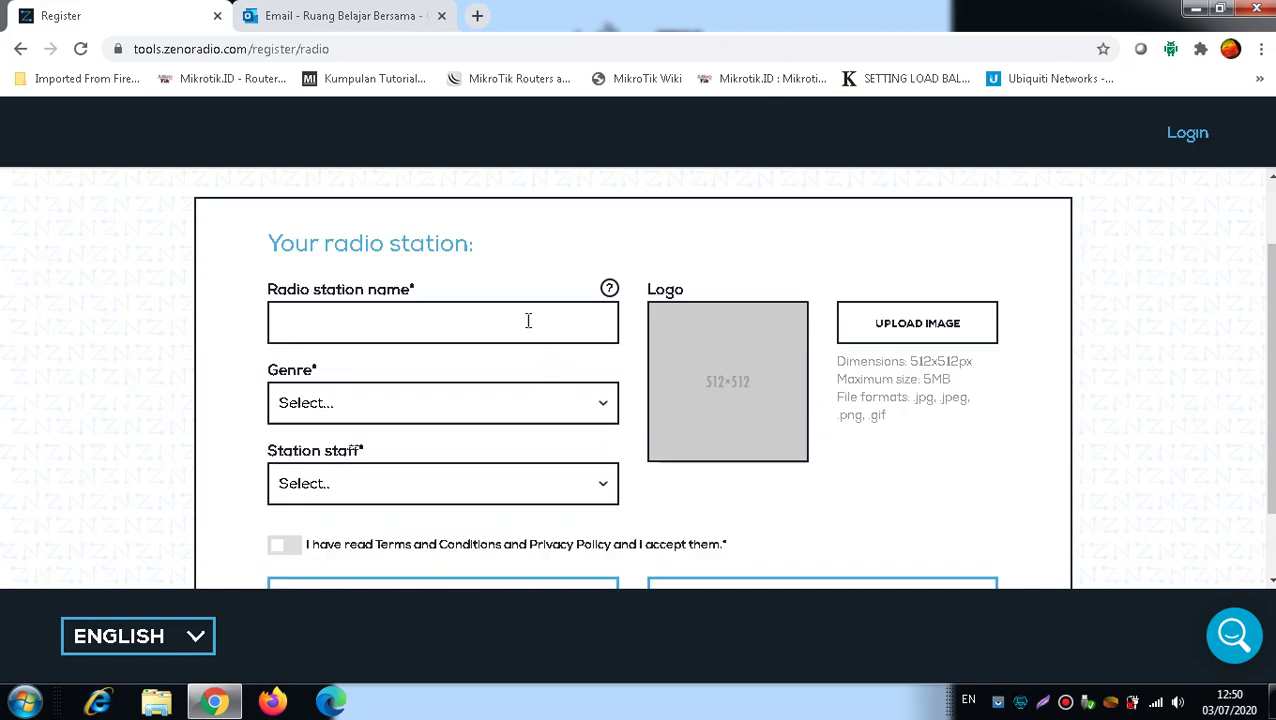
- Enter 'RBB Broadcast System' as the radio station name
left_click(403, 317)
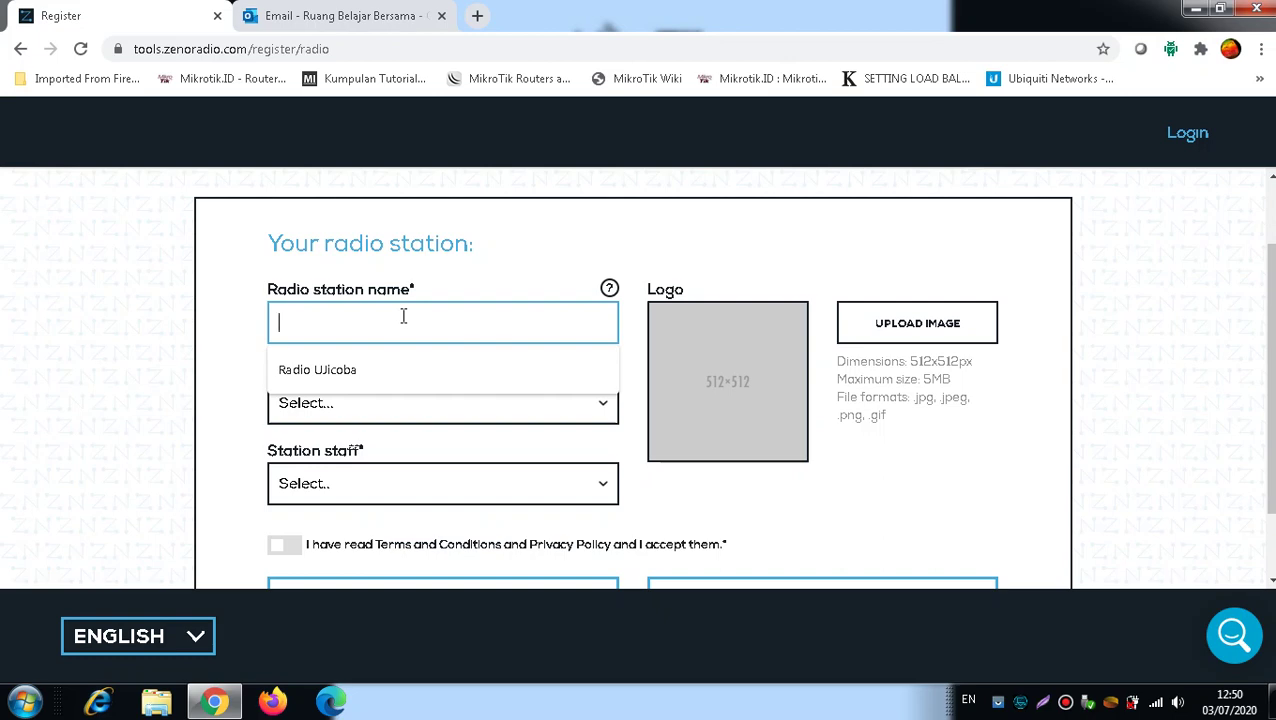
type("Ruang")
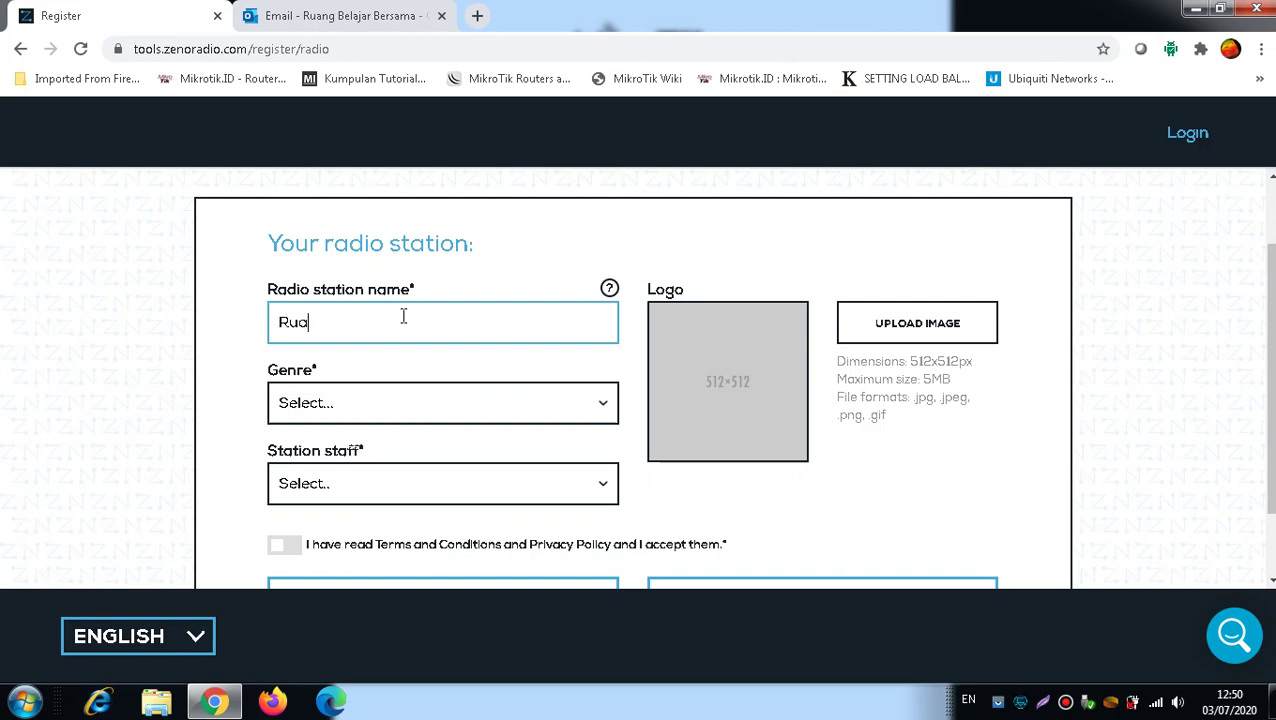
key("BackSpace")
key("BackSpace")
key("BackSpace")
key("BackSpace")
type("ad")
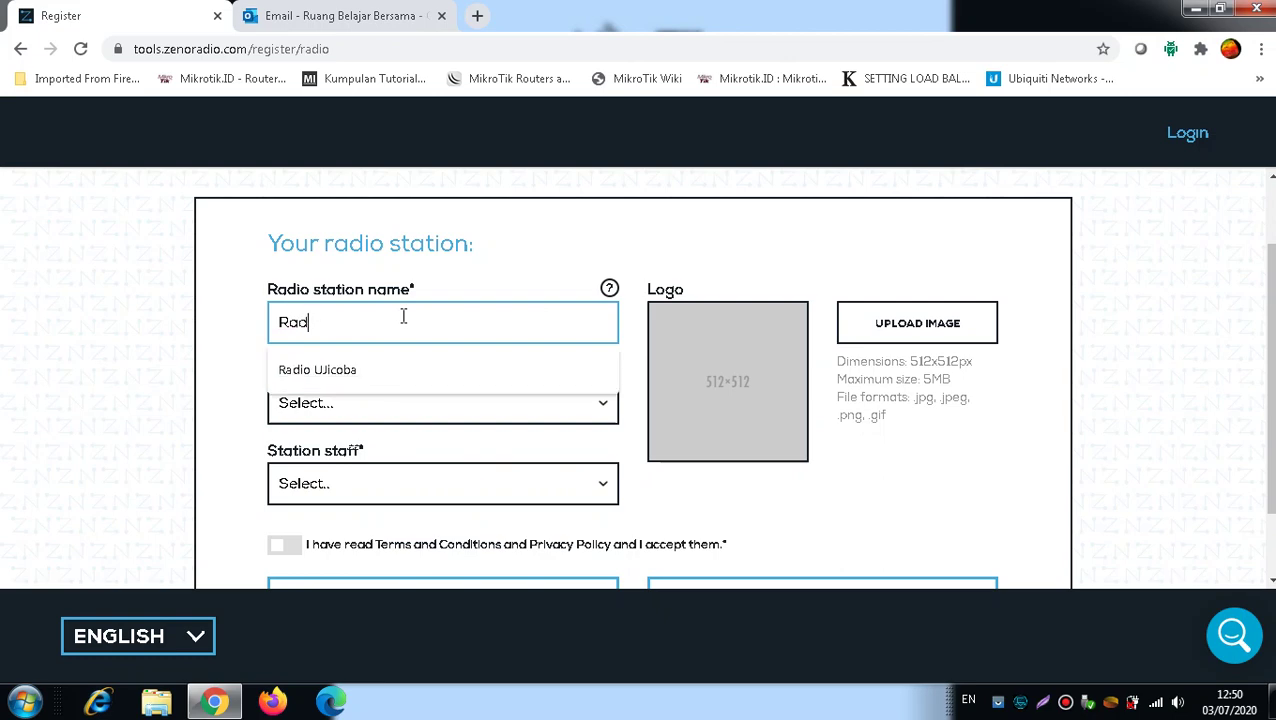
type("ioRuang")
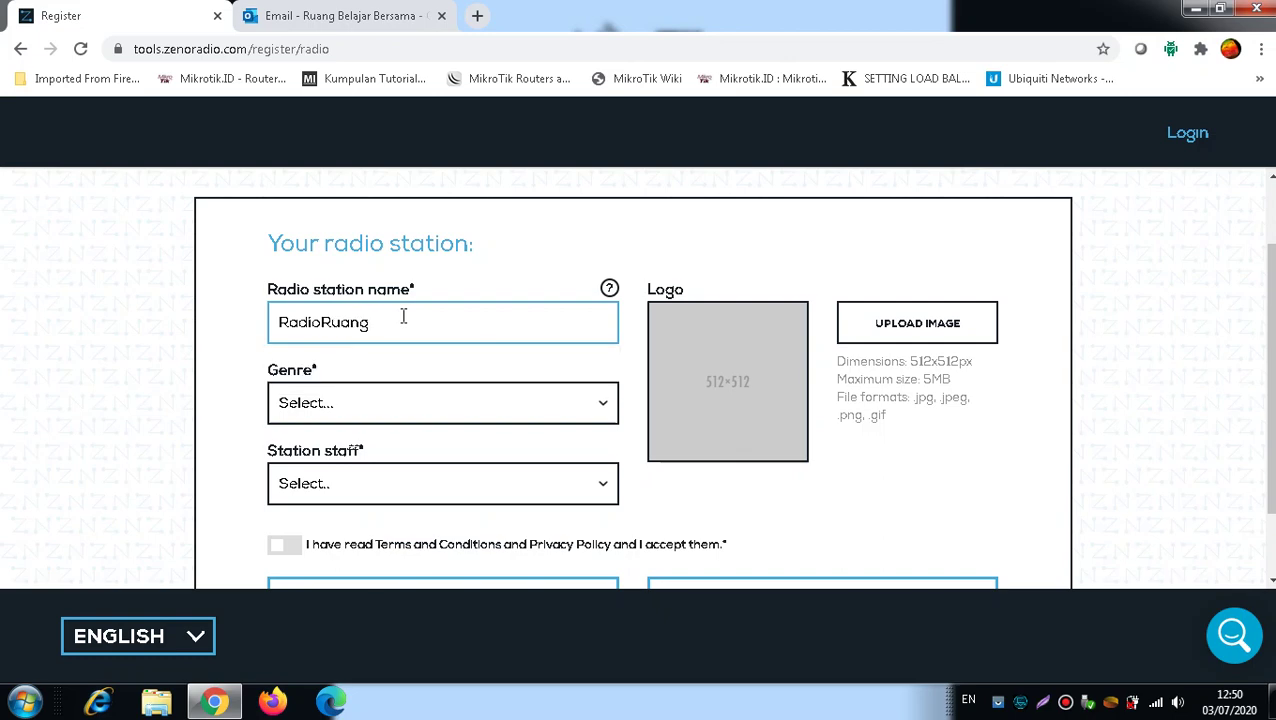
type("BelajarBersama")
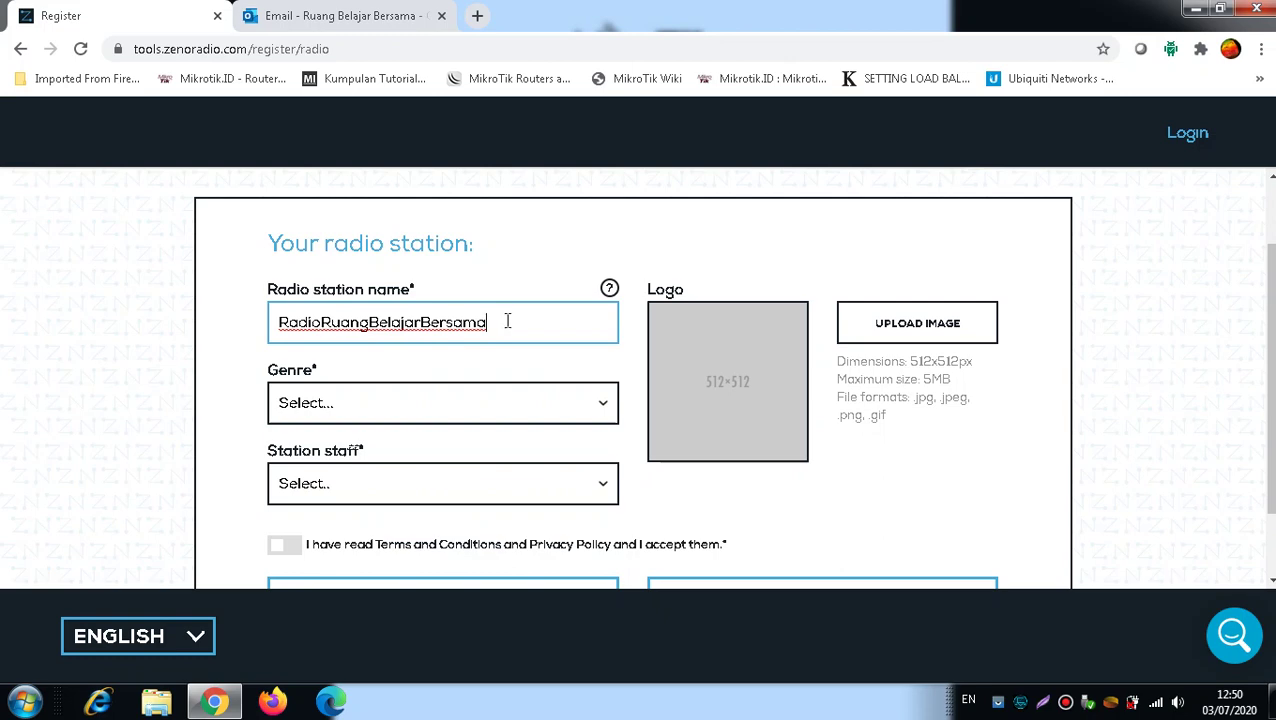
left_click_drag(321, 330, 248, 333)
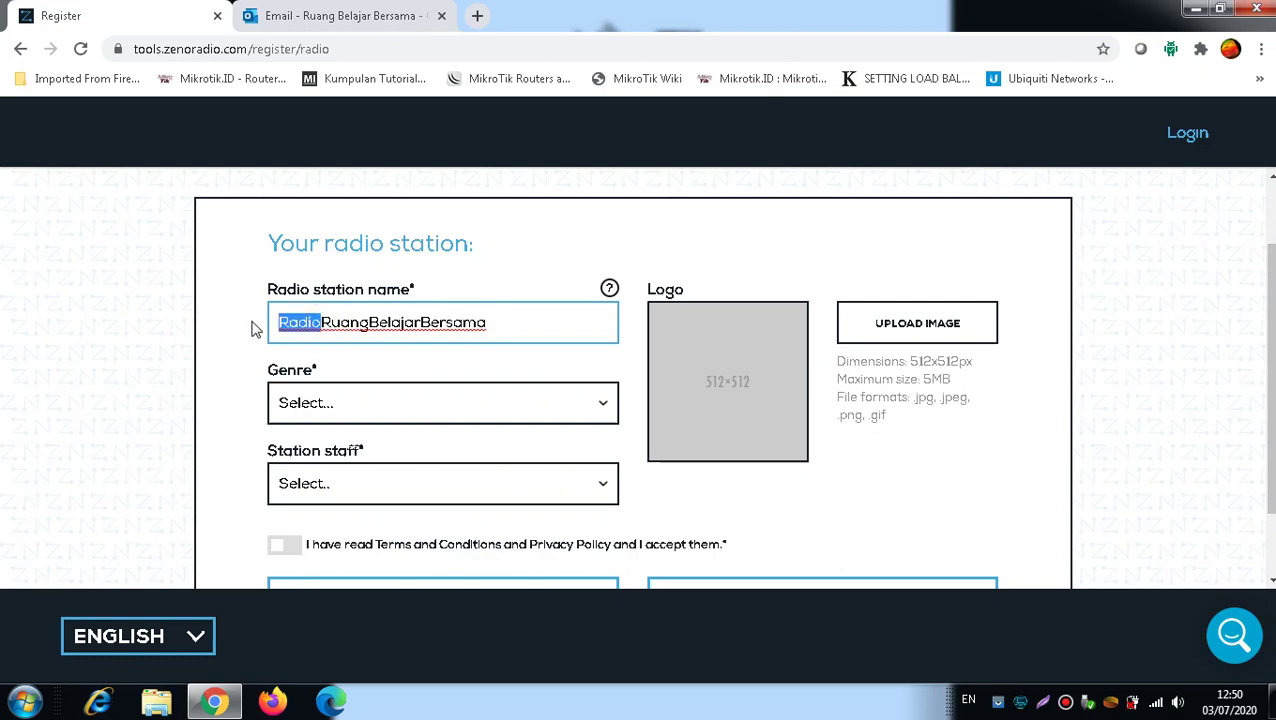
key("BackSpace")
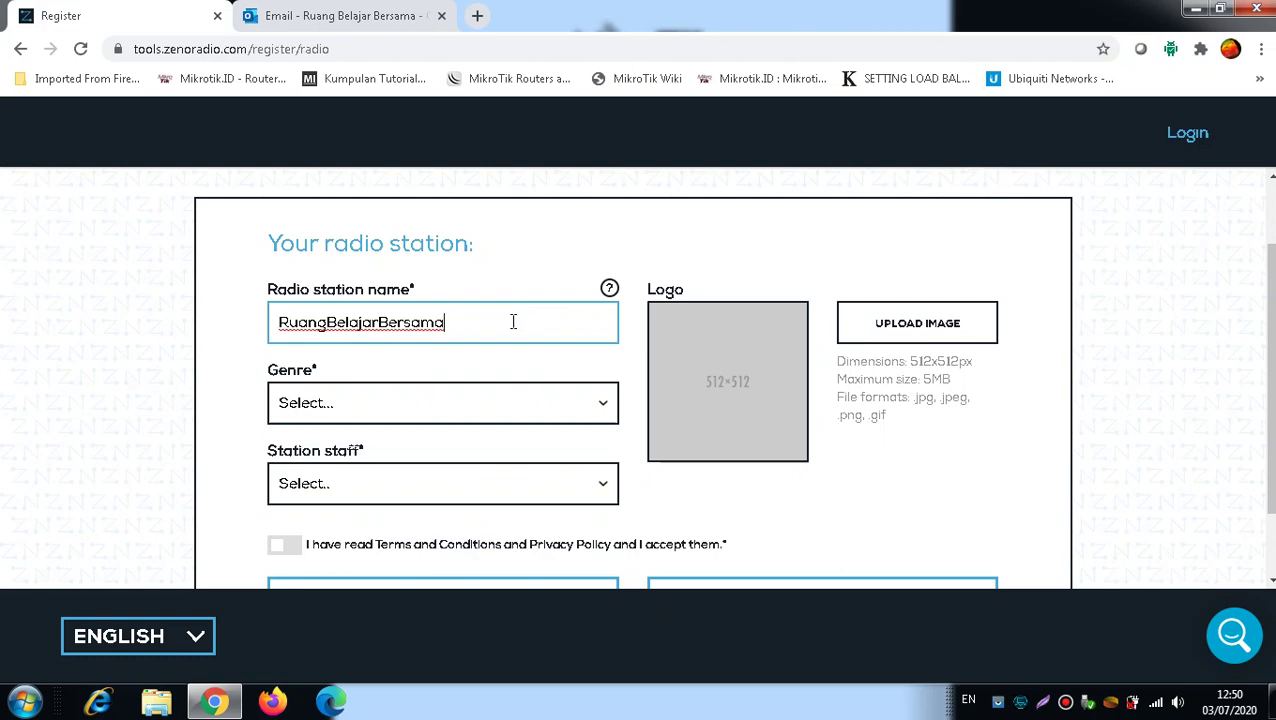
type("B")
key("BackSpace")
key("BackSpace")
key("BackSpace")
key("BackSpace")
key("BackSpace")
key("BackSpace")
key("BackSpace")
key("BackSpace")
key("BackSpace")
key("BackSpace")
key("BackSpace")
key("BackSpace")
key("BackSpace")
key("BackSpace")
key("BackSpace")
key("BackSpace")
key("BackSpace")
key("BackSpace")
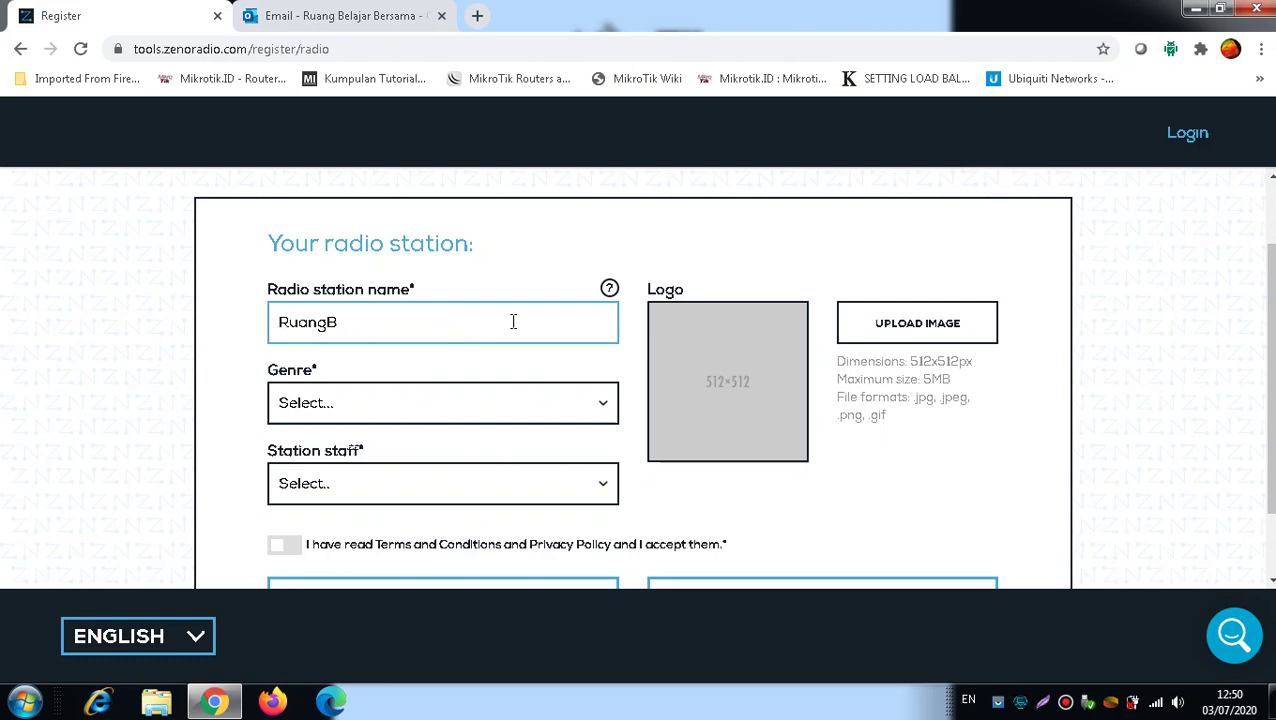
type("BB Broadcast")
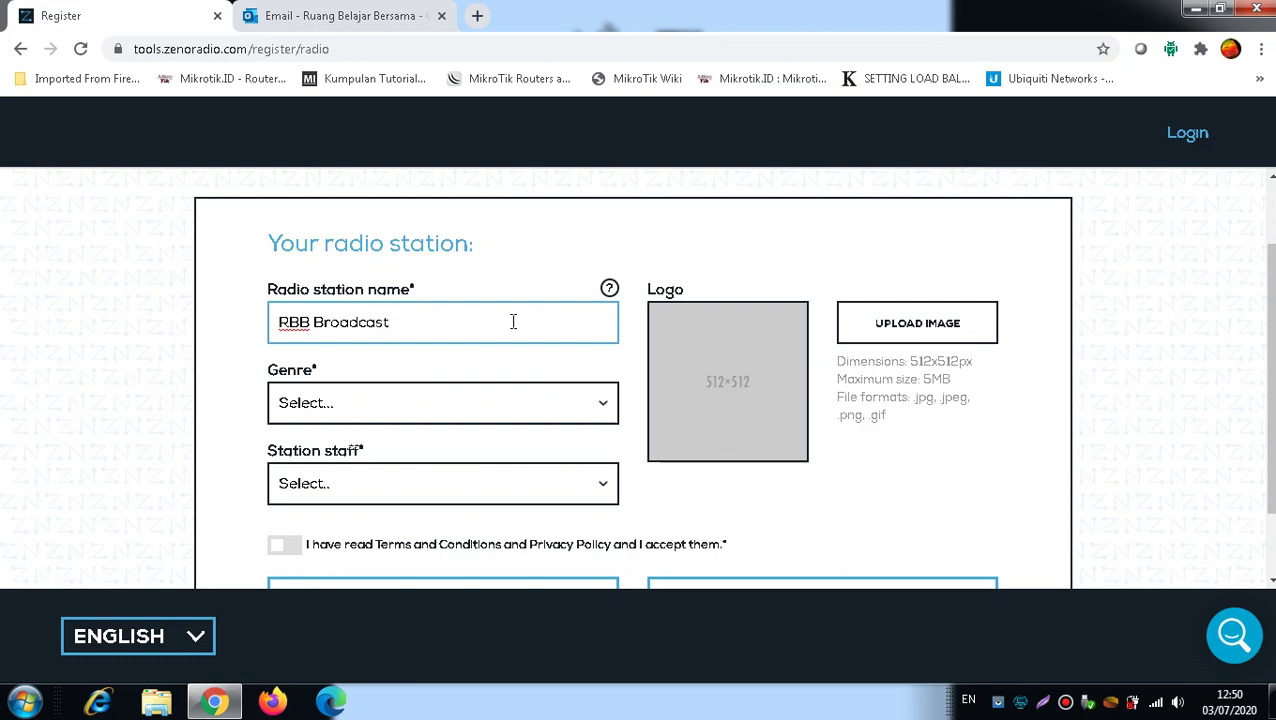
type(" System")
left_click(617, 406)
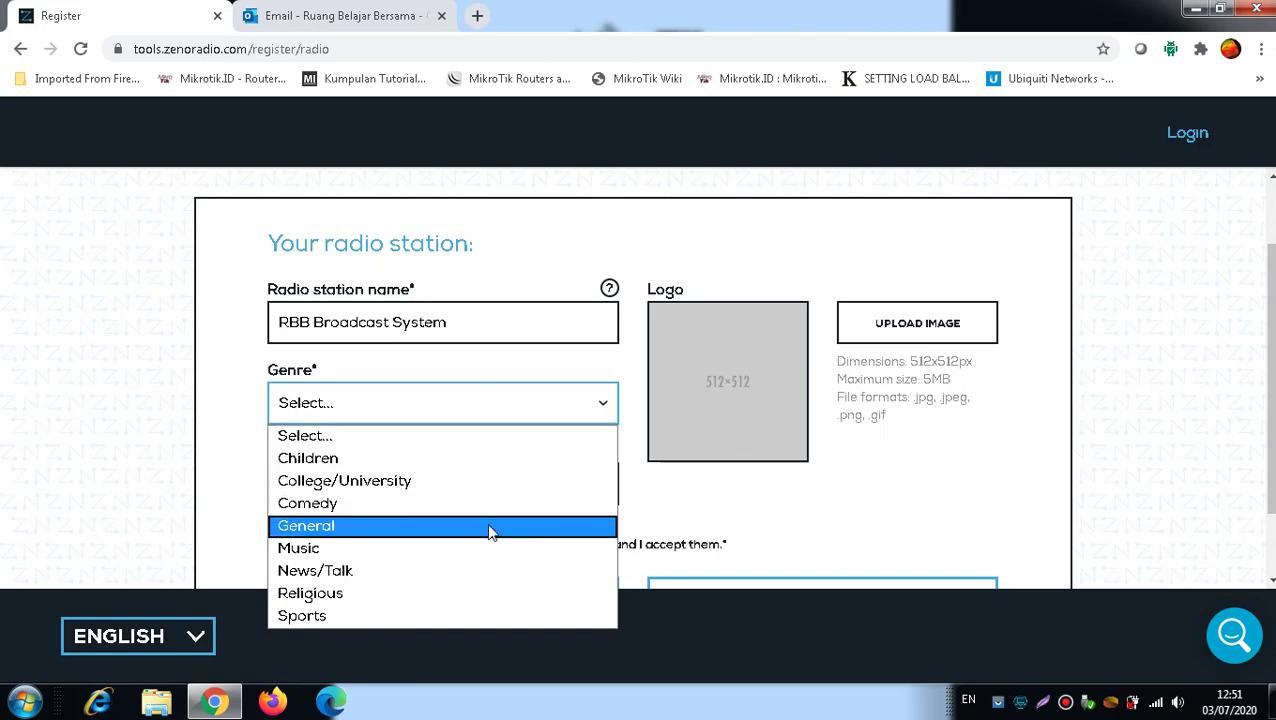
- Set genre News/Talk and staff '< 5 employees', and accept the terms and privacy policy
left_click(437, 575)
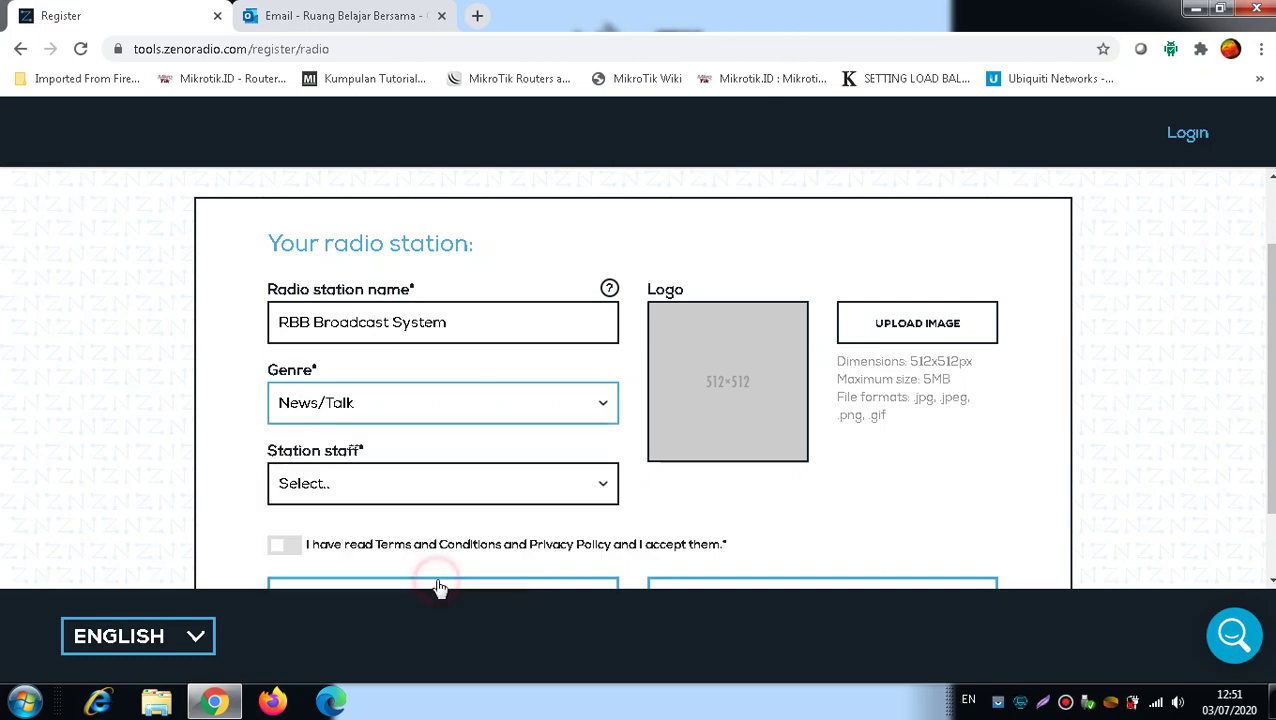
scroll(443, 478, "down", 1)
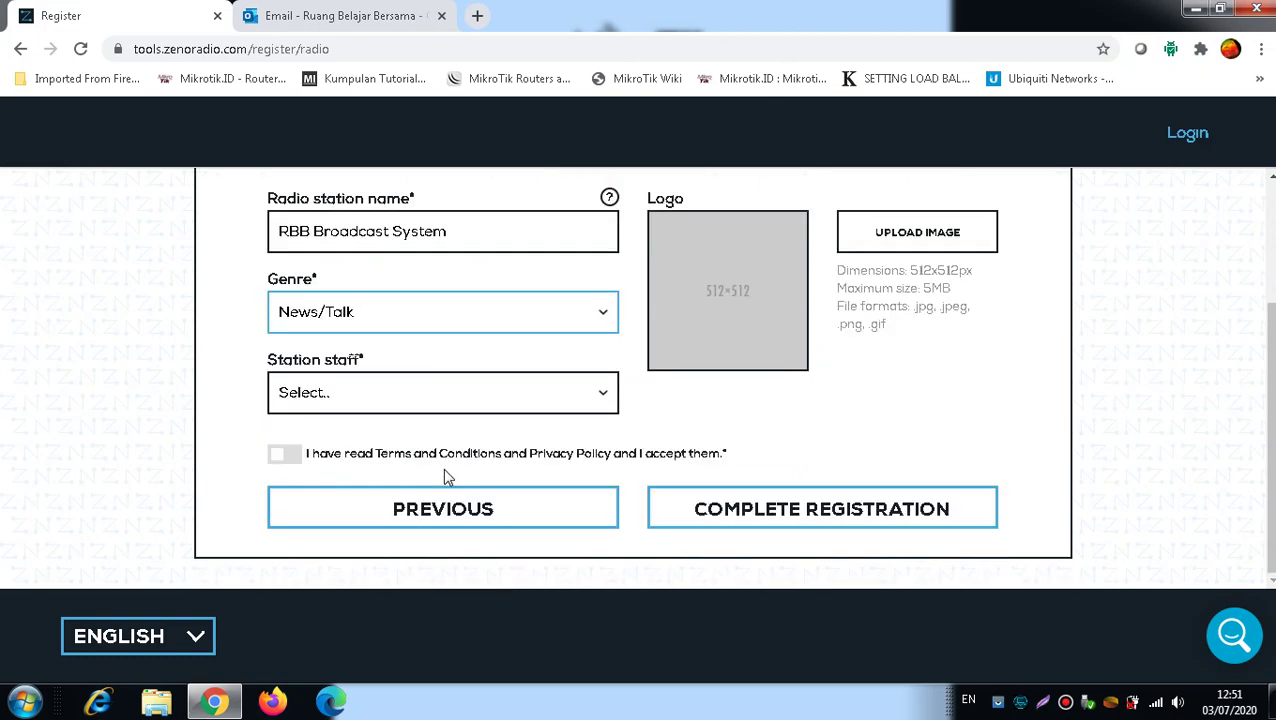
left_click(600, 395)
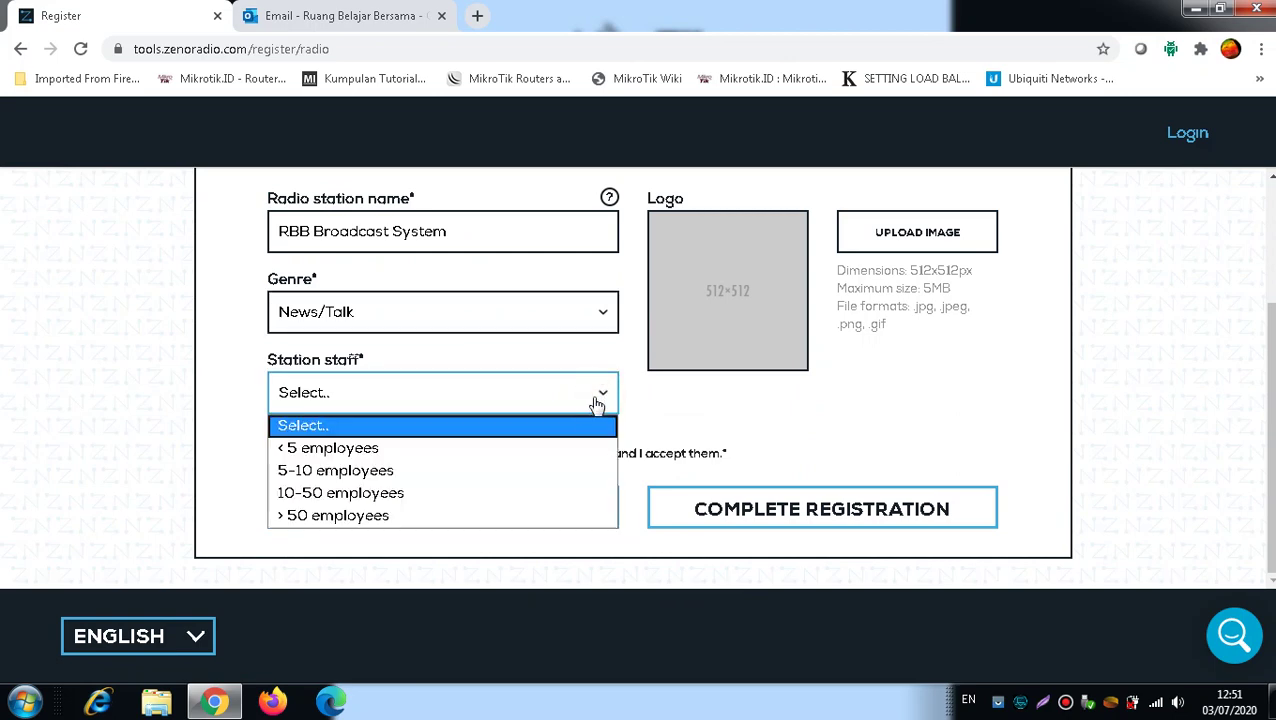
left_click(548, 441)
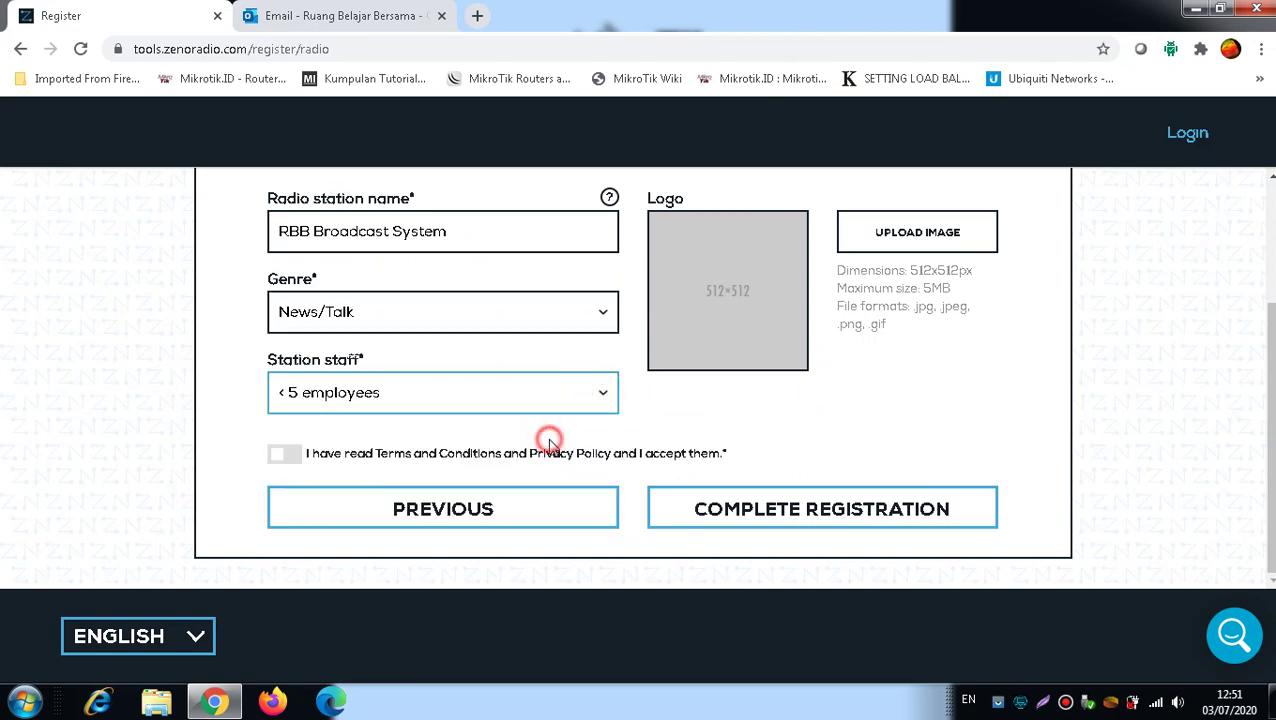
left_click(279, 458)
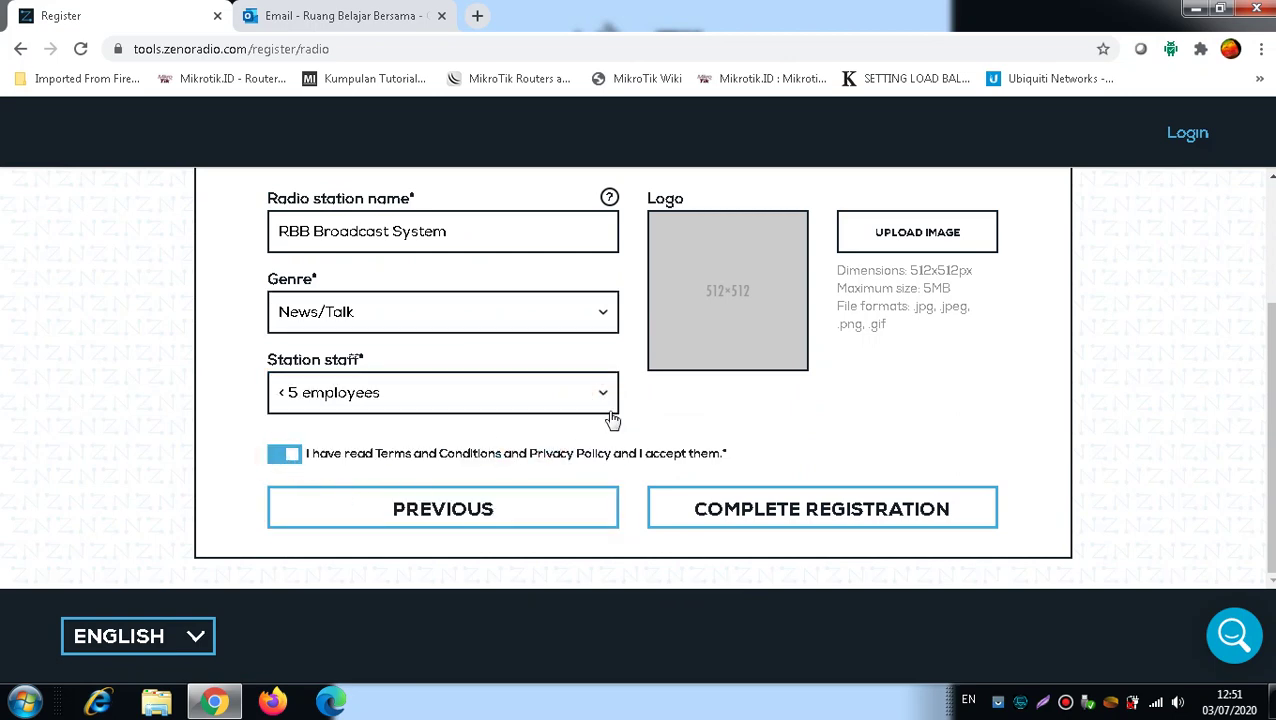
left_click(879, 237)
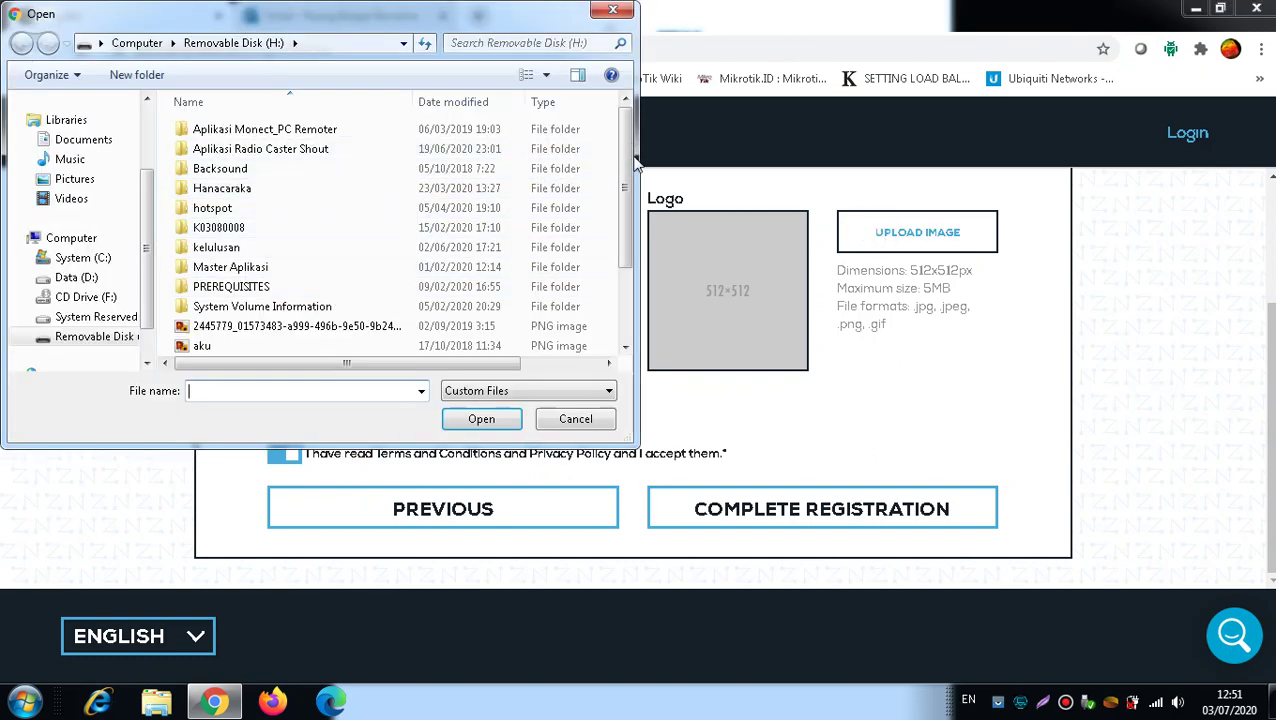
- Use the Logo RBB image as station logo and complete the registration
left_click_drag(627, 150, 617, 268)
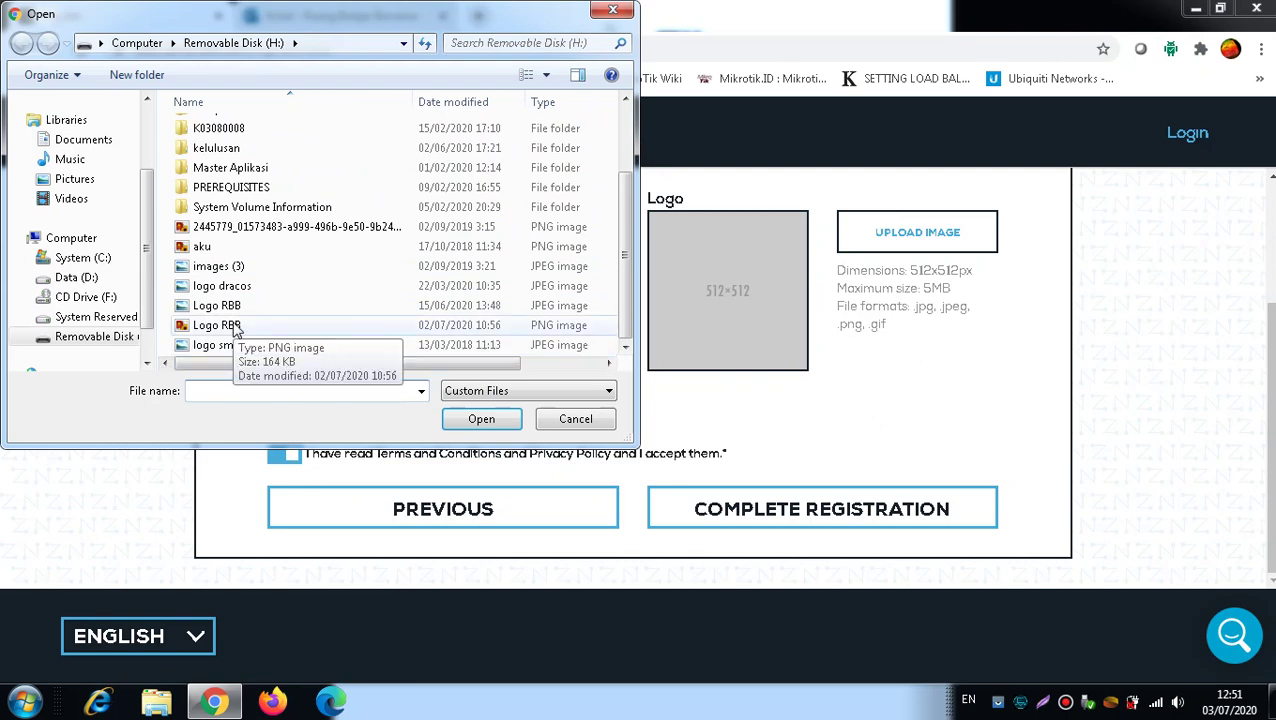
left_click(218, 325)
left_click(481, 419)
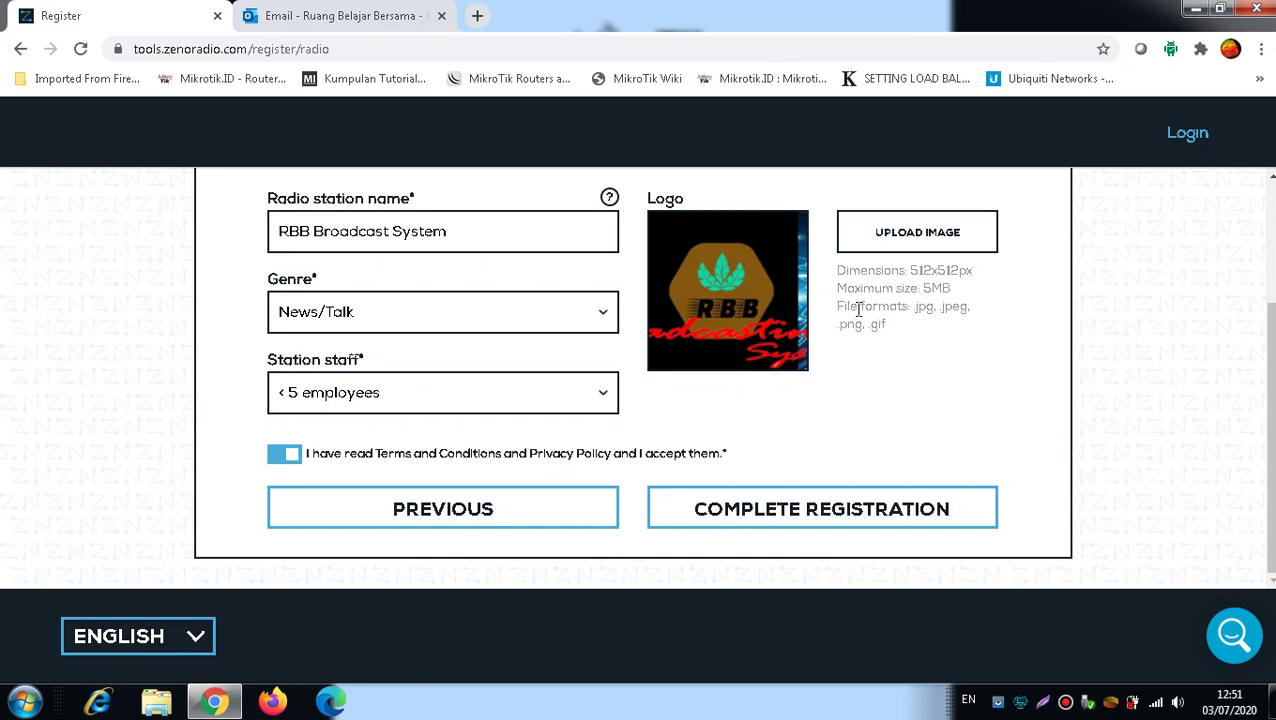
left_click(845, 517)
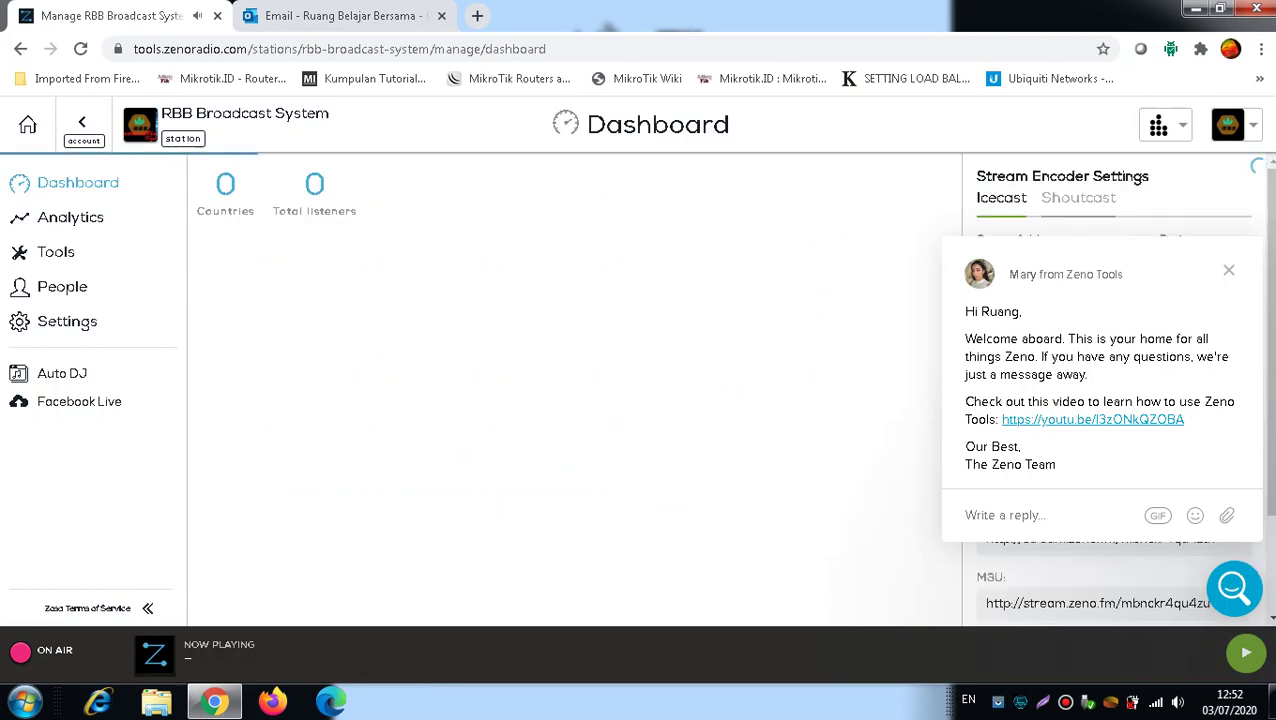
- Dismiss the welcome chat and review the Icecast settings: server fluoz.zeno.fm, port 80
left_click(1229, 270)
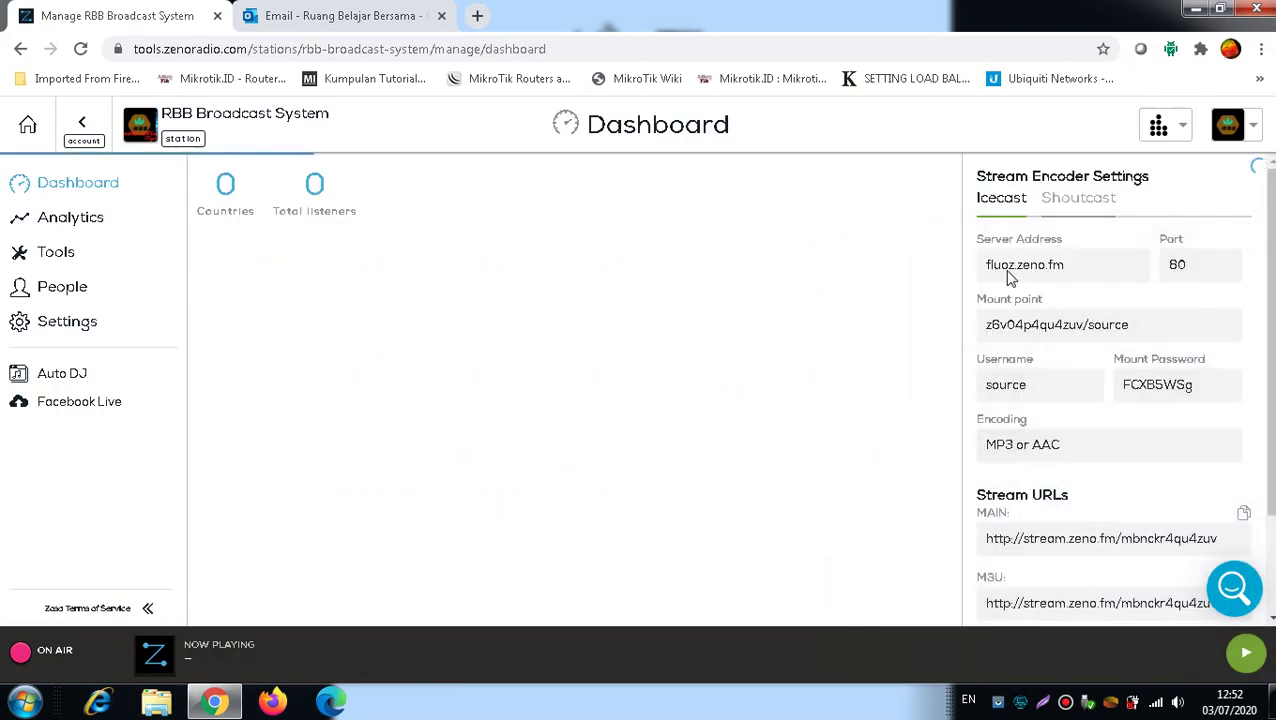
scroll(1015, 258, "down", 2)
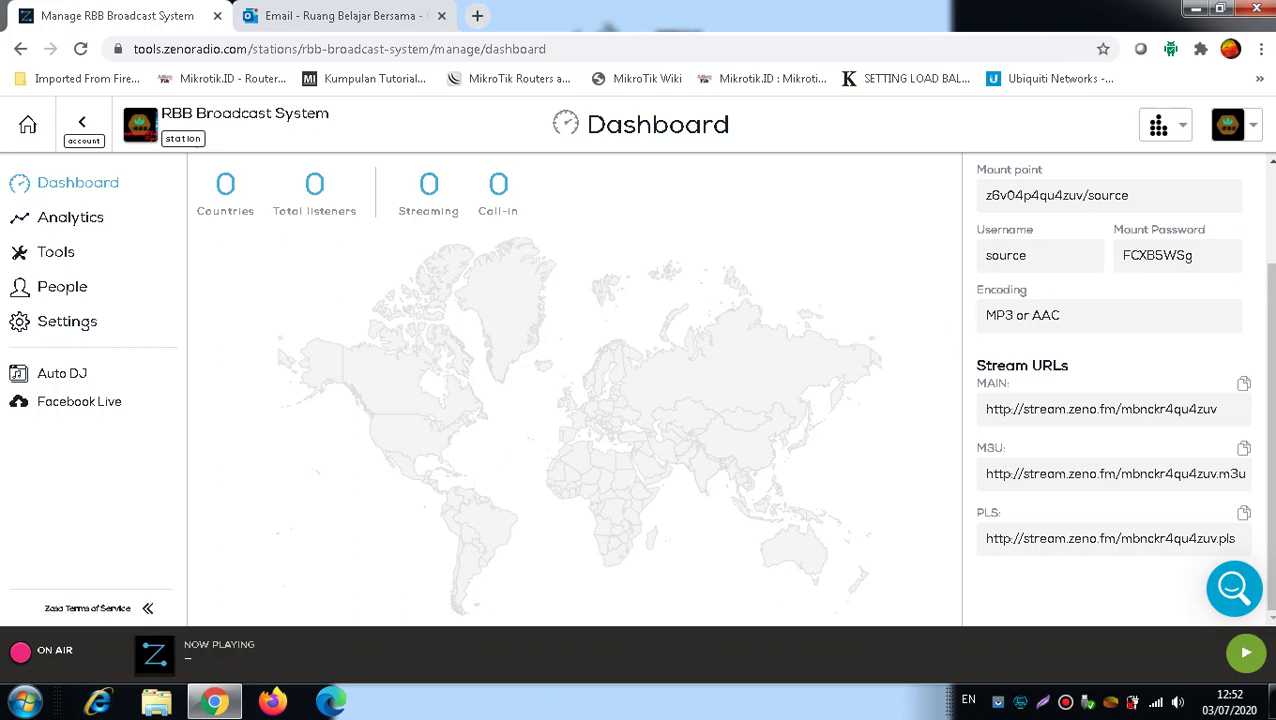
left_click_drag(1060, 300, 980, 160)
left_click(928, 346)
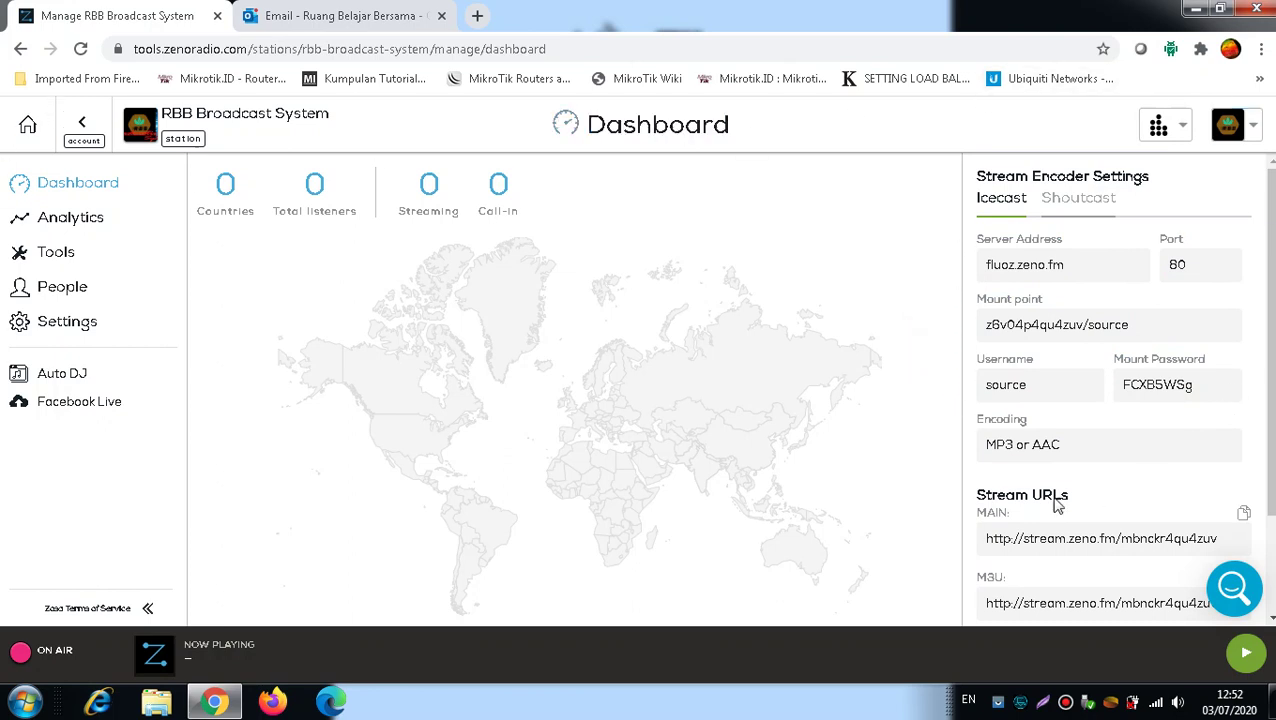
- Capture the Stream Encoder Settings in Lightshot, boxing server, port, mount point, username, password in red
left_click(1043, 703)
mouse_move(957, 160)
left_mouse_down()
mouse_move(1024, 212)
mouse_move(1185, 551)
mouse_move(1275, 628)
left_mouse_up()
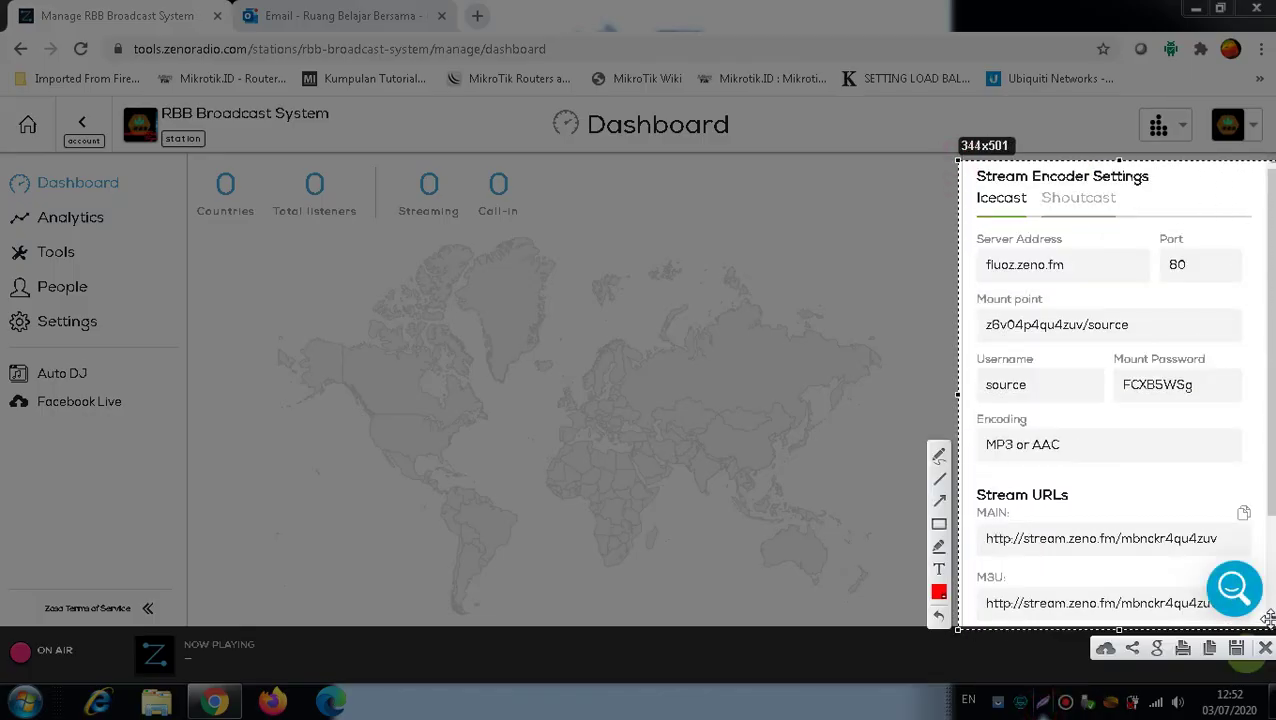
left_click(939, 523)
mouse_move(983, 223)
left_mouse_down()
mouse_move(990, 250)
mouse_move(1196, 285)
mouse_move(1125, 305)
mouse_move(1150, 303)
left_mouse_up()
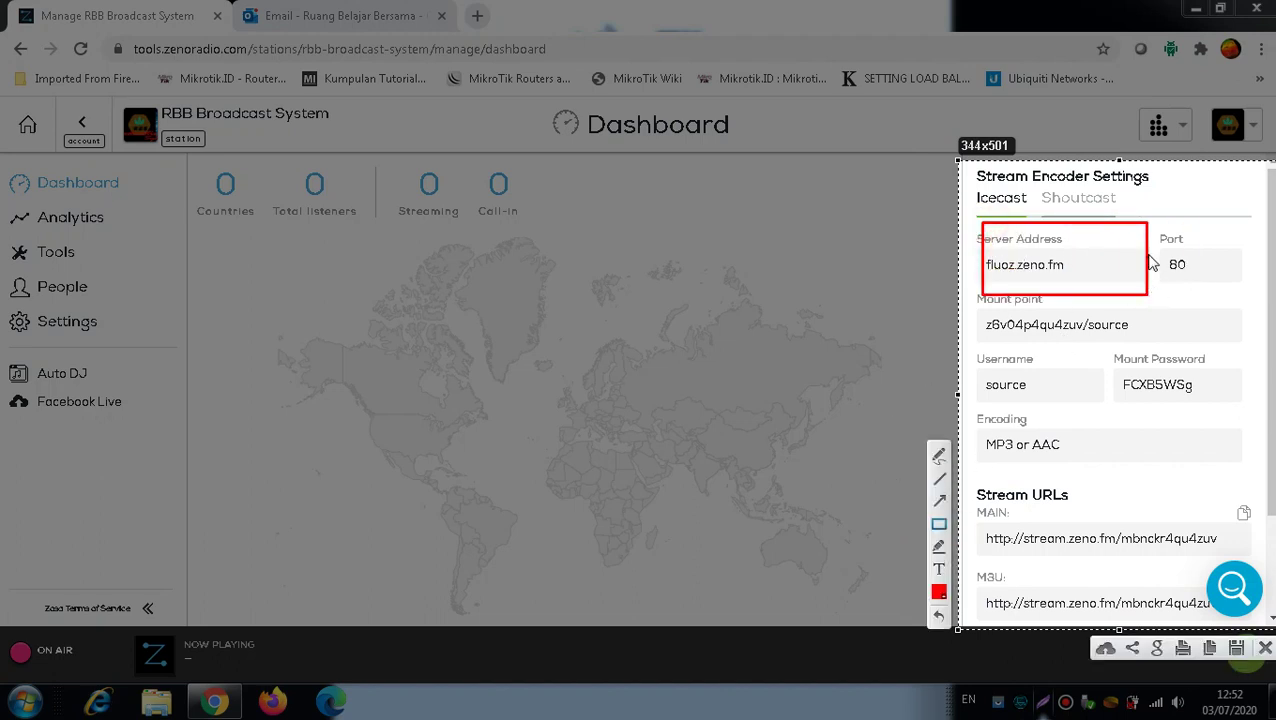
mouse_move(1156, 226)
left_mouse_down()
mouse_move(1230, 293)
mouse_move(1252, 289)
left_mouse_up()
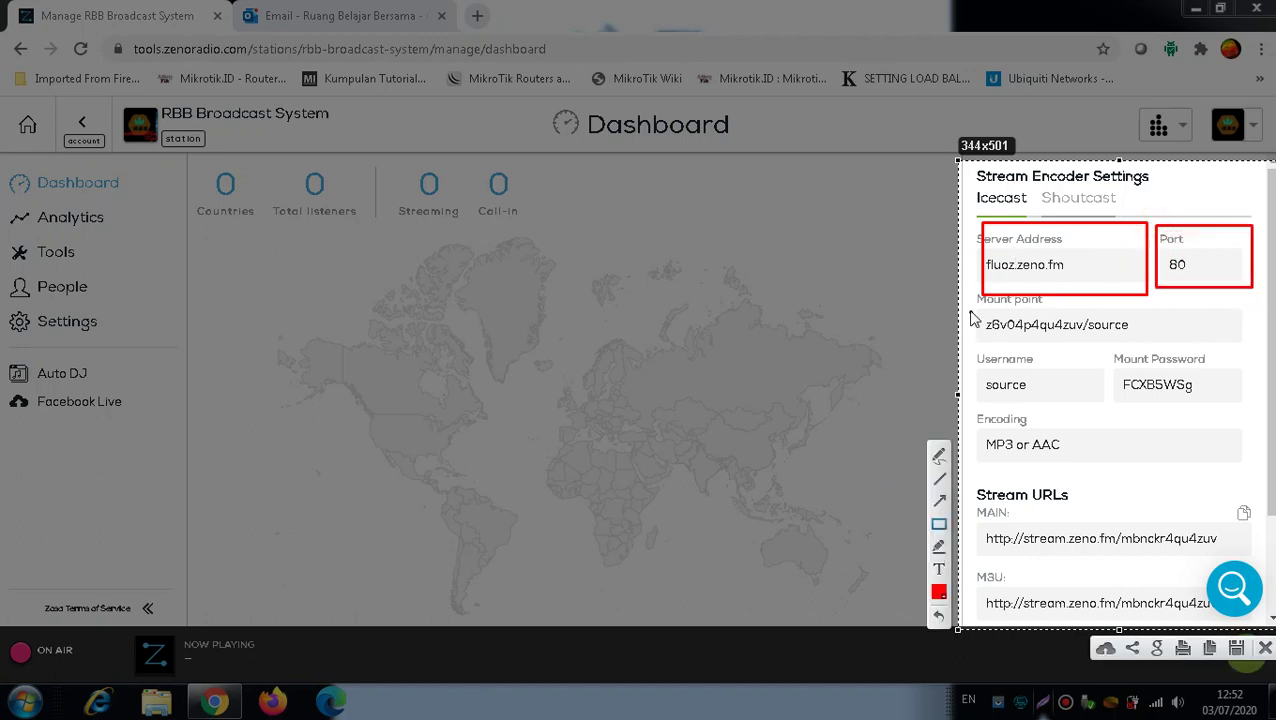
left_click_drag(966, 303, 1150, 348)
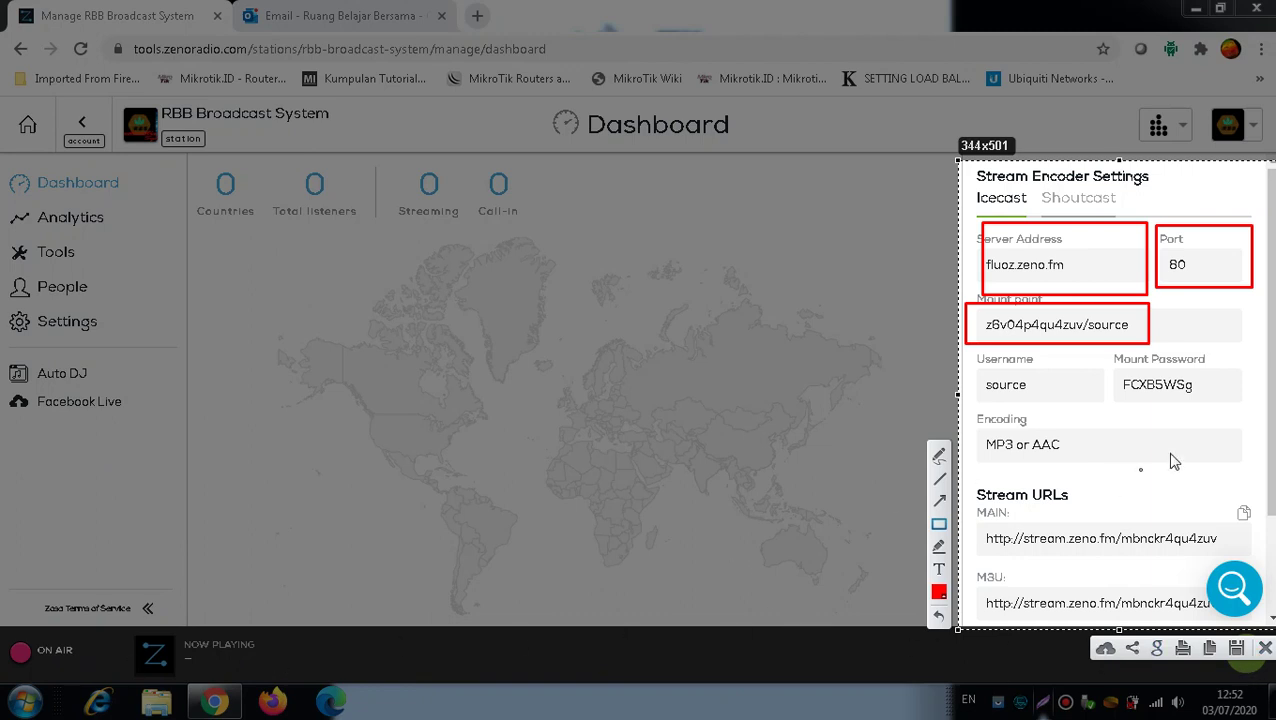
mouse_move(972, 359)
left_mouse_down()
mouse_move(1081, 411)
mouse_move(1106, 406)
left_mouse_up()
mouse_move(1110, 353)
left_mouse_down()
mouse_move(1199, 410)
mouse_move(1234, 403)
mouse_move(1240, 414)
left_mouse_up()
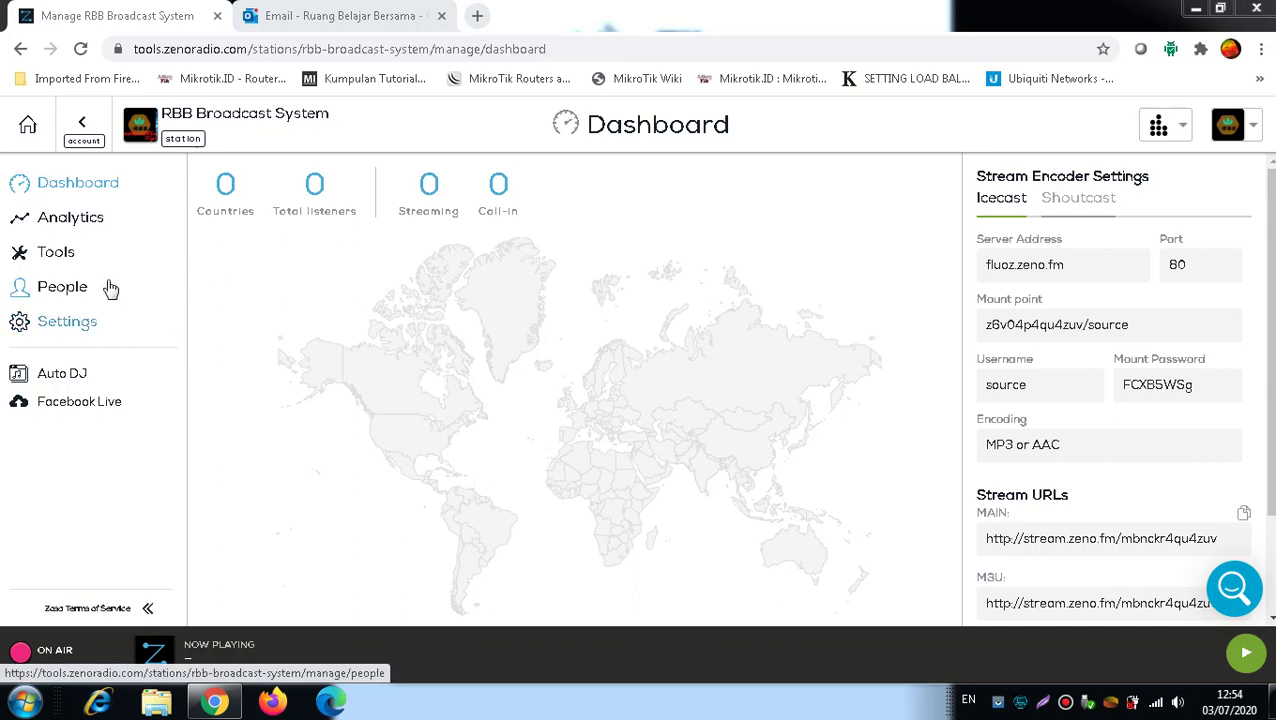
- Go to Tools > Media Players to show the station's Media Player profile
left_click(77, 268)
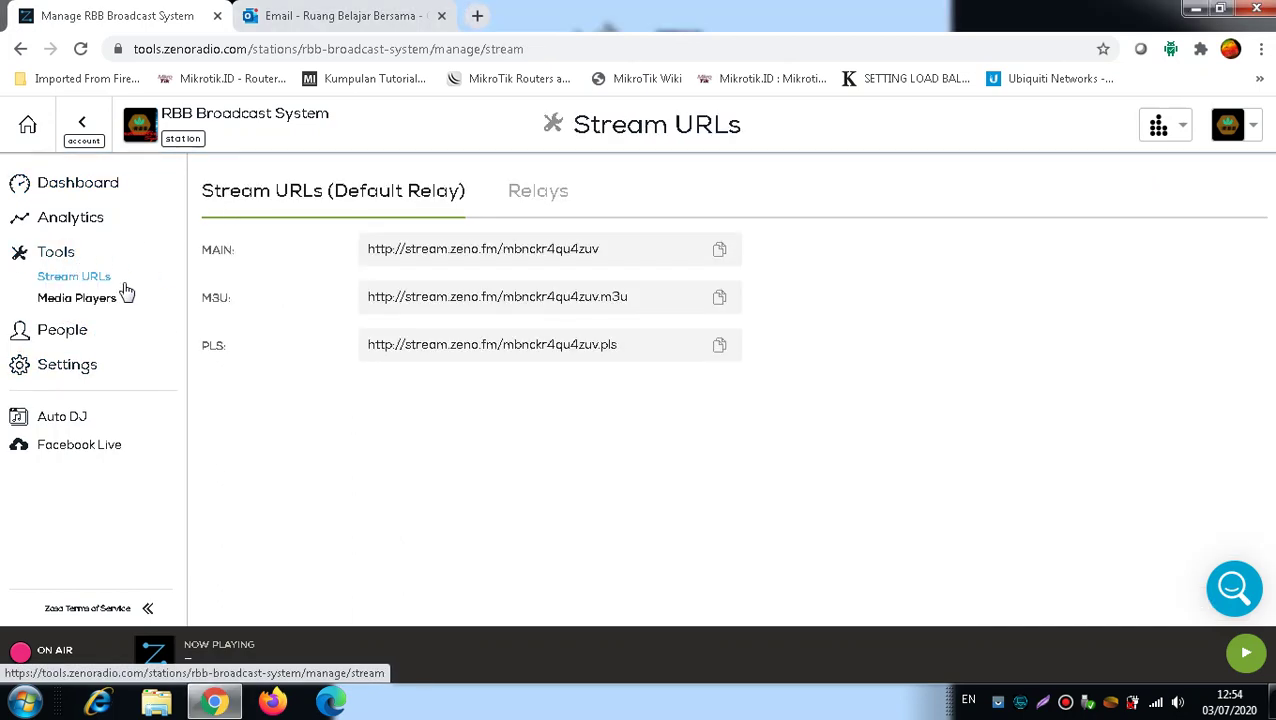
left_click(103, 309)
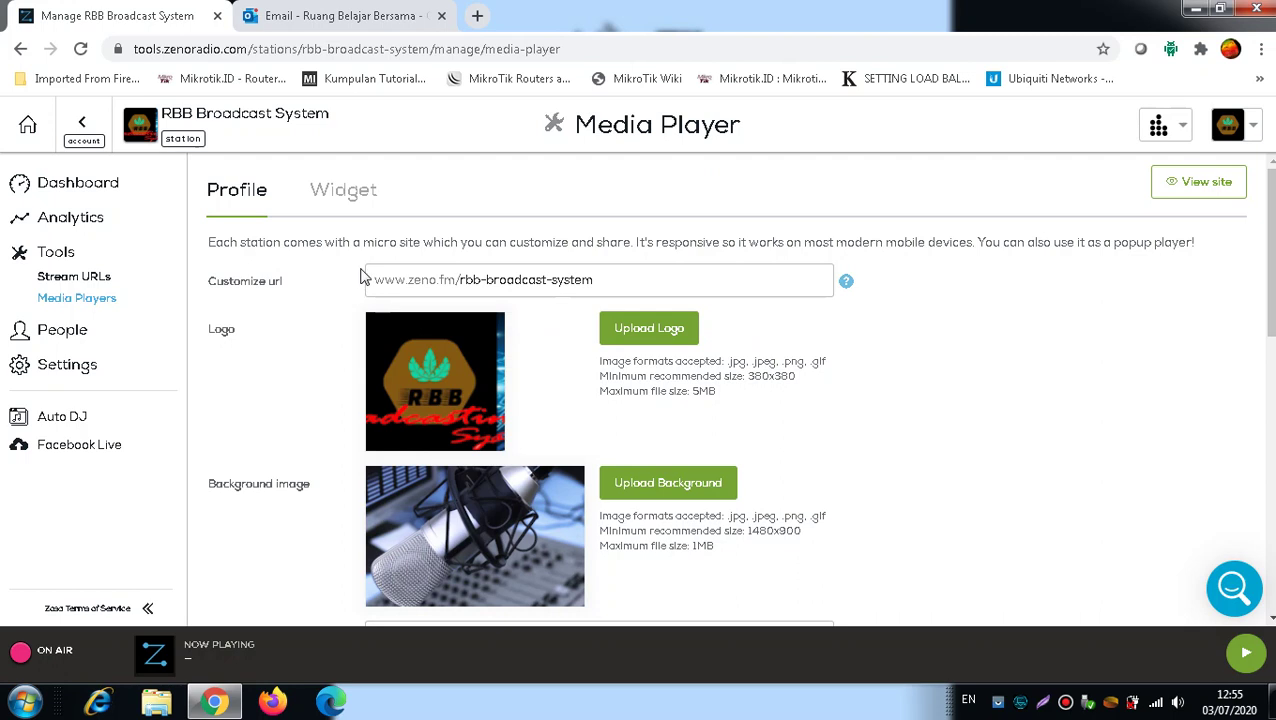
left_click_drag(374, 281, 615, 275)
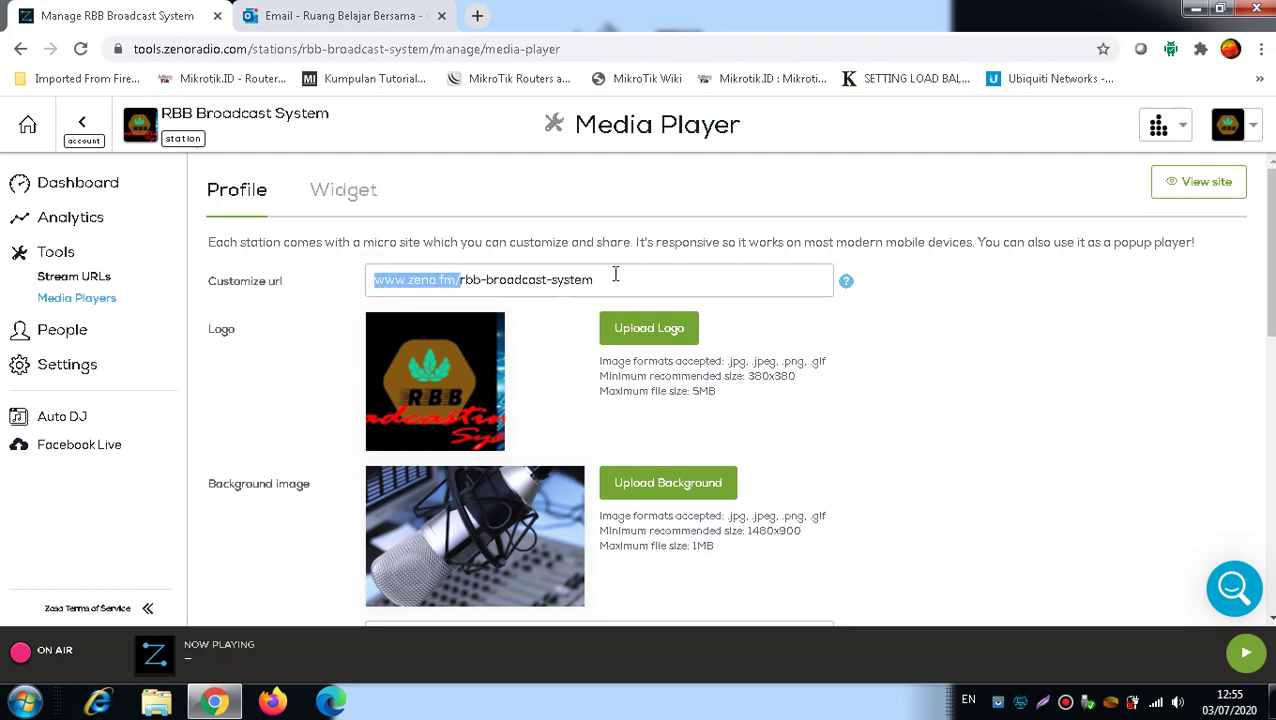
left_click(608, 277)
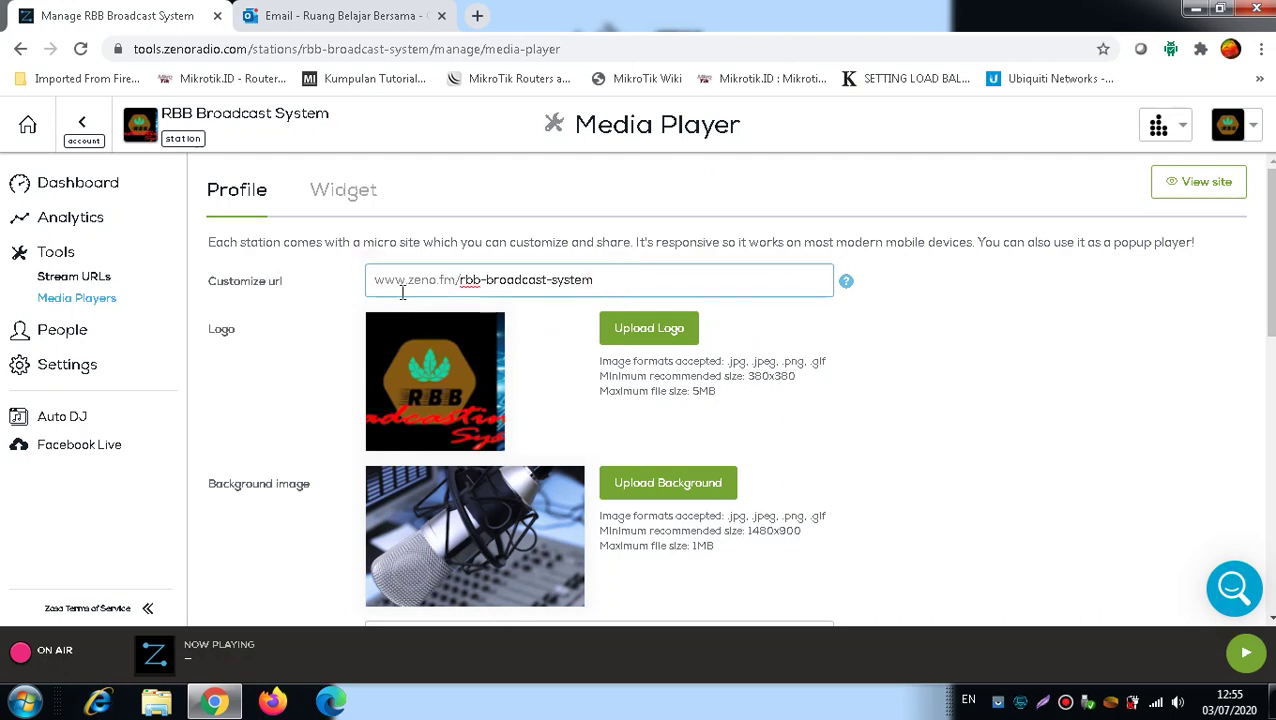
left_click_drag(610, 280, 407, 282)
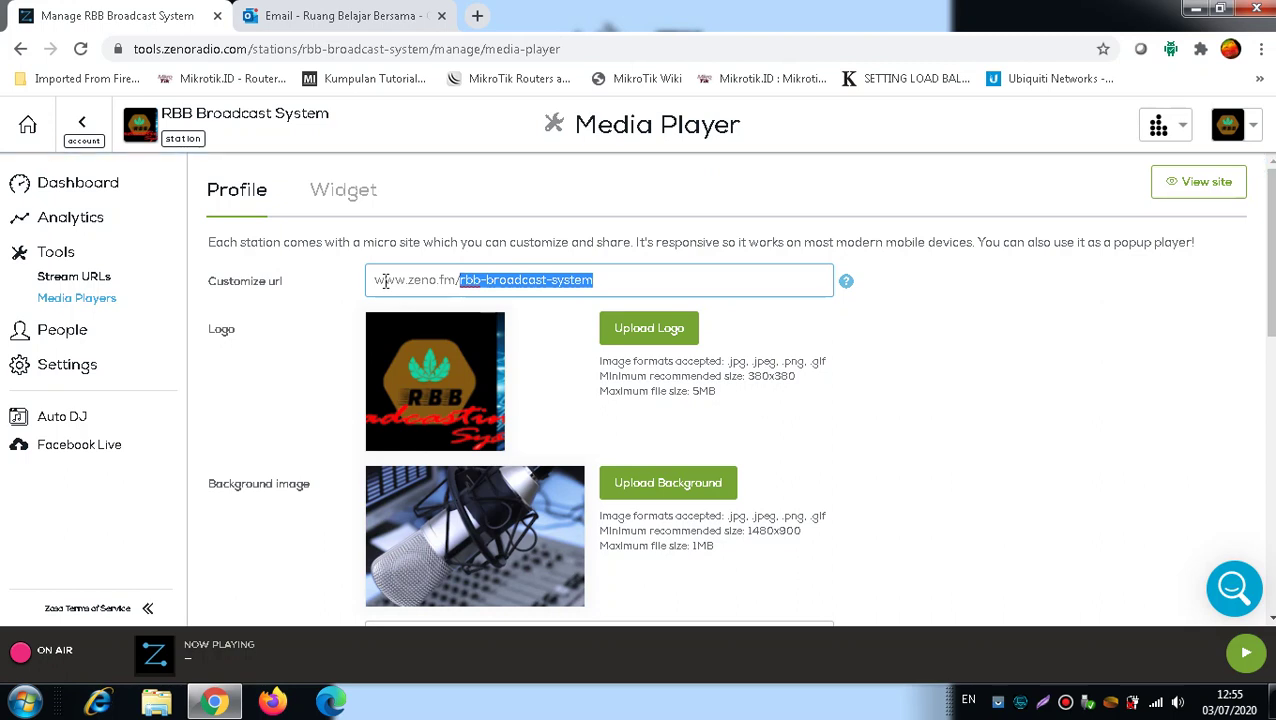
left_click(1002, 340)
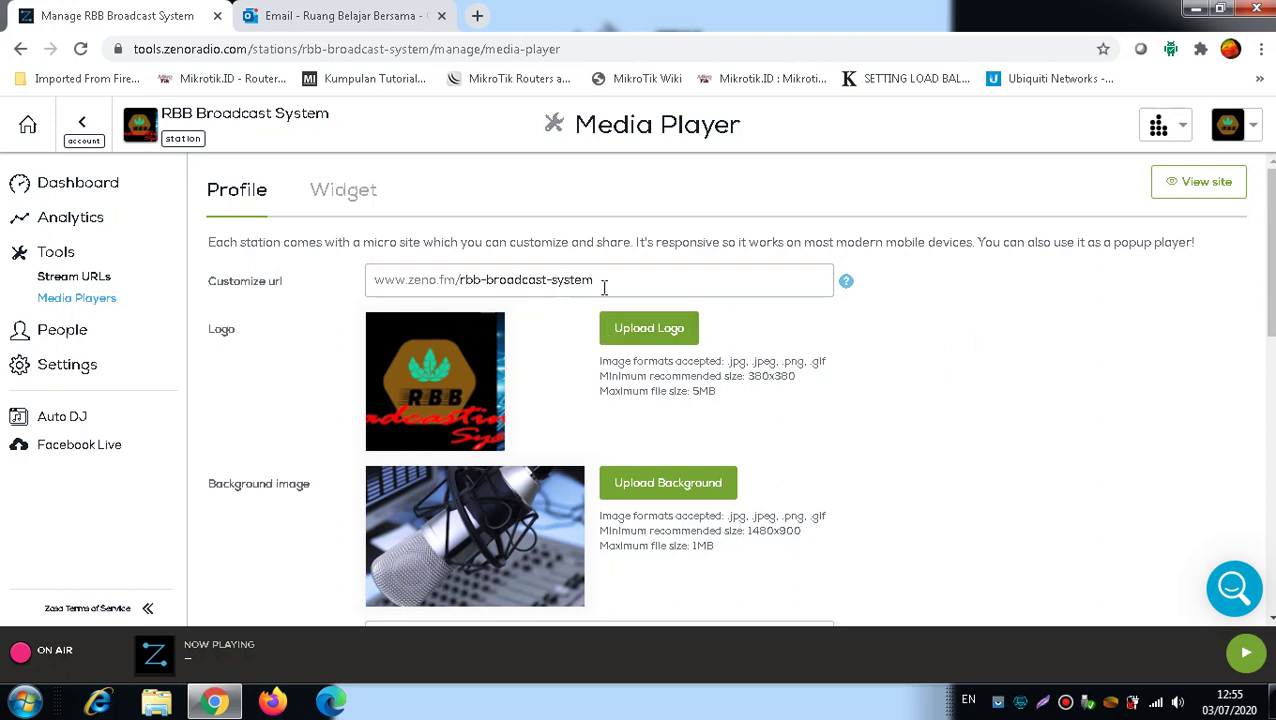
left_click(1199, 184)
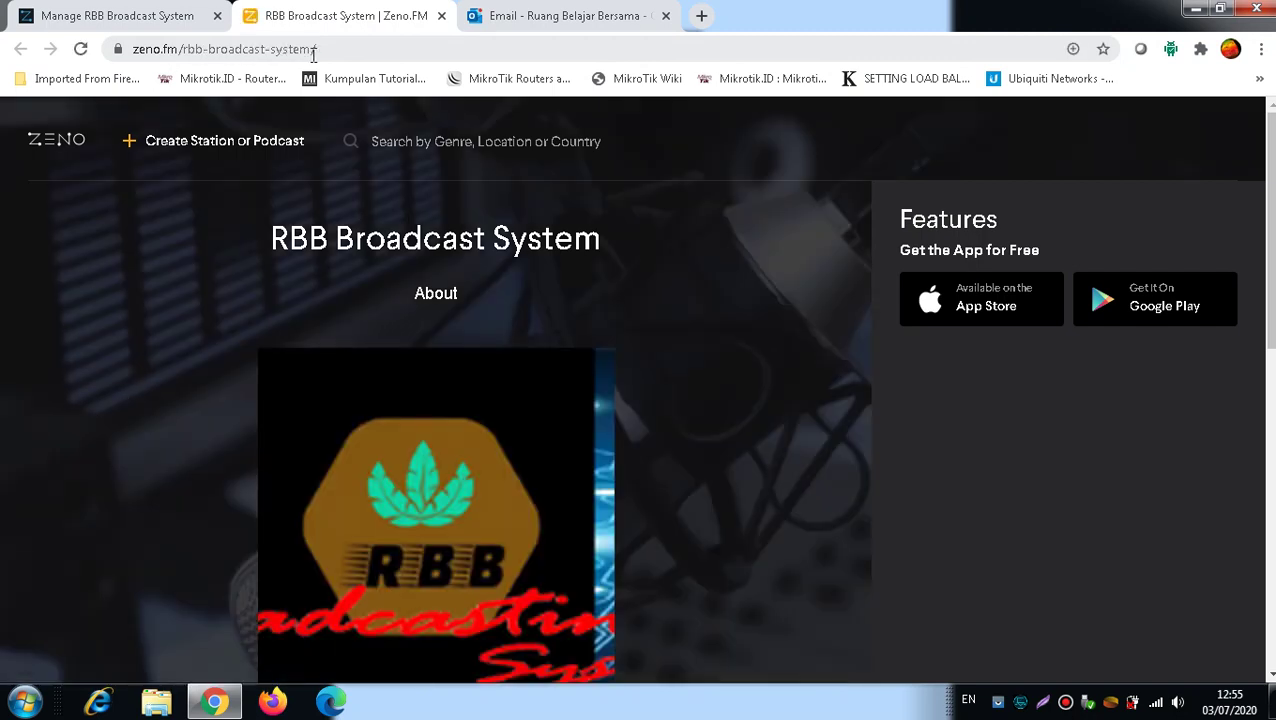
left_click(441, 16)
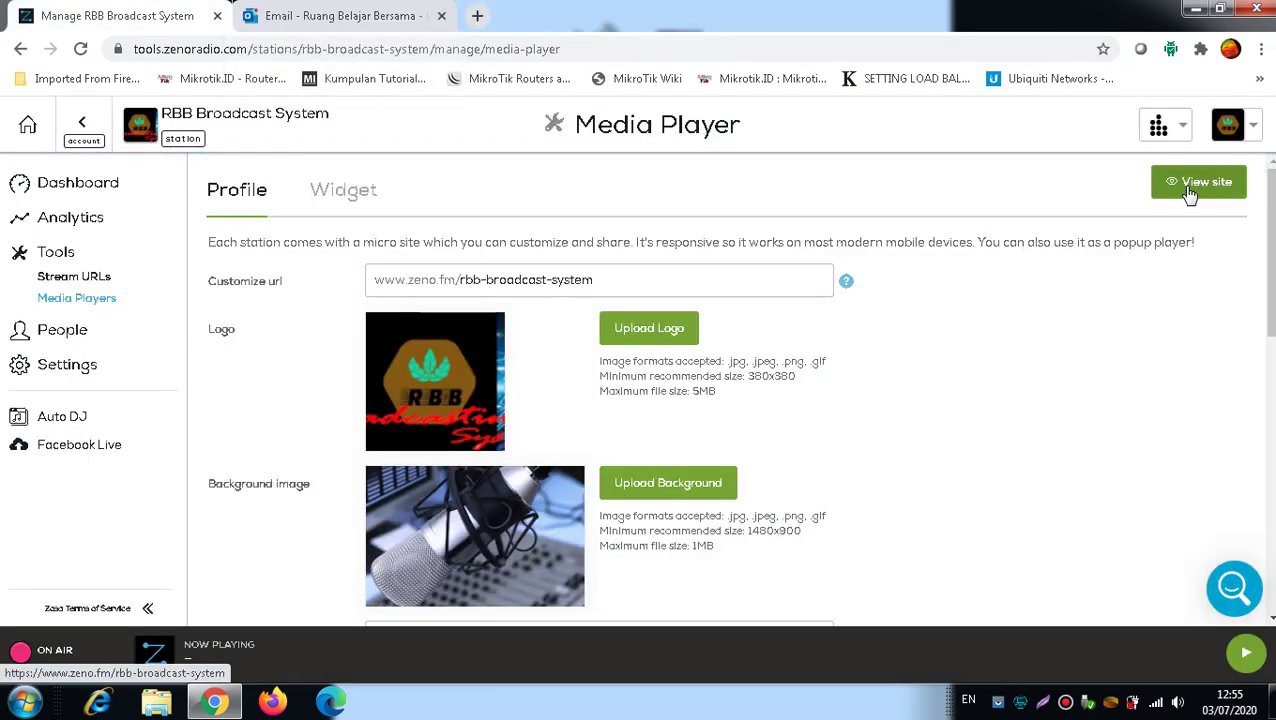
- Scroll the profile form down to the Social media fields and back to the top
scroll(775, 447, "down", 4)
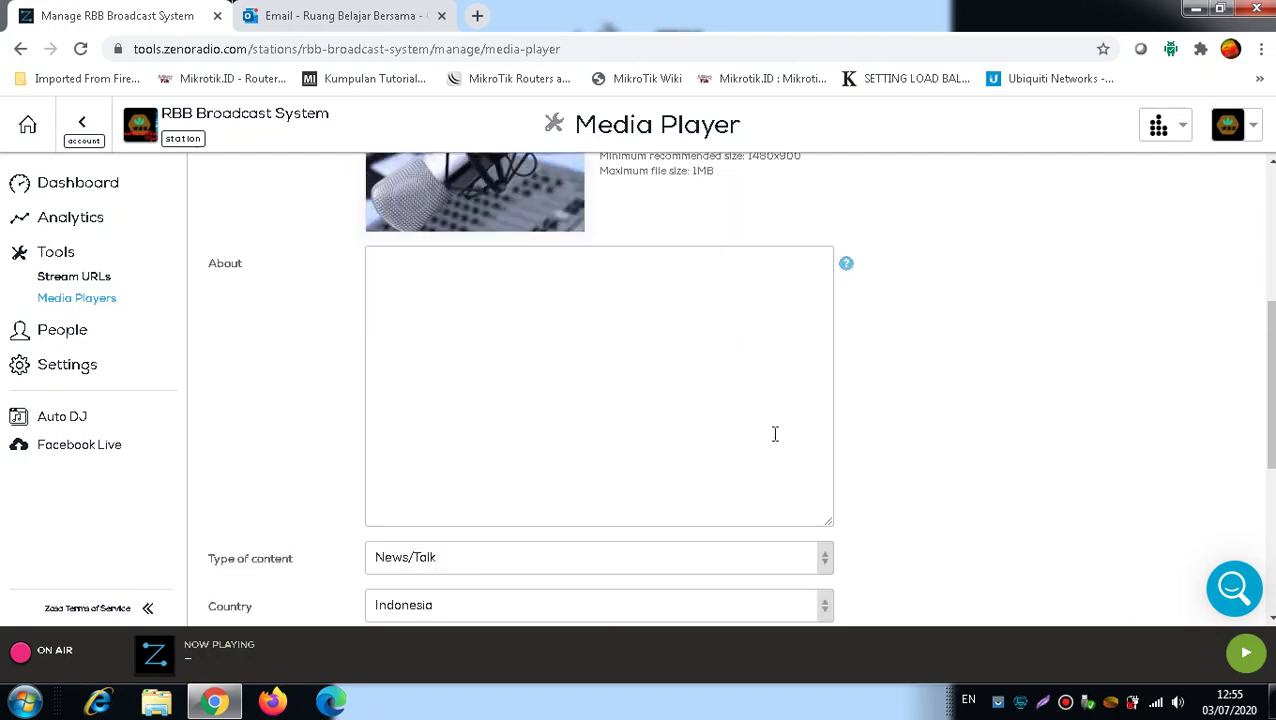
scroll(775, 434, "down", 2)
scroll(777, 443, "up", 3)
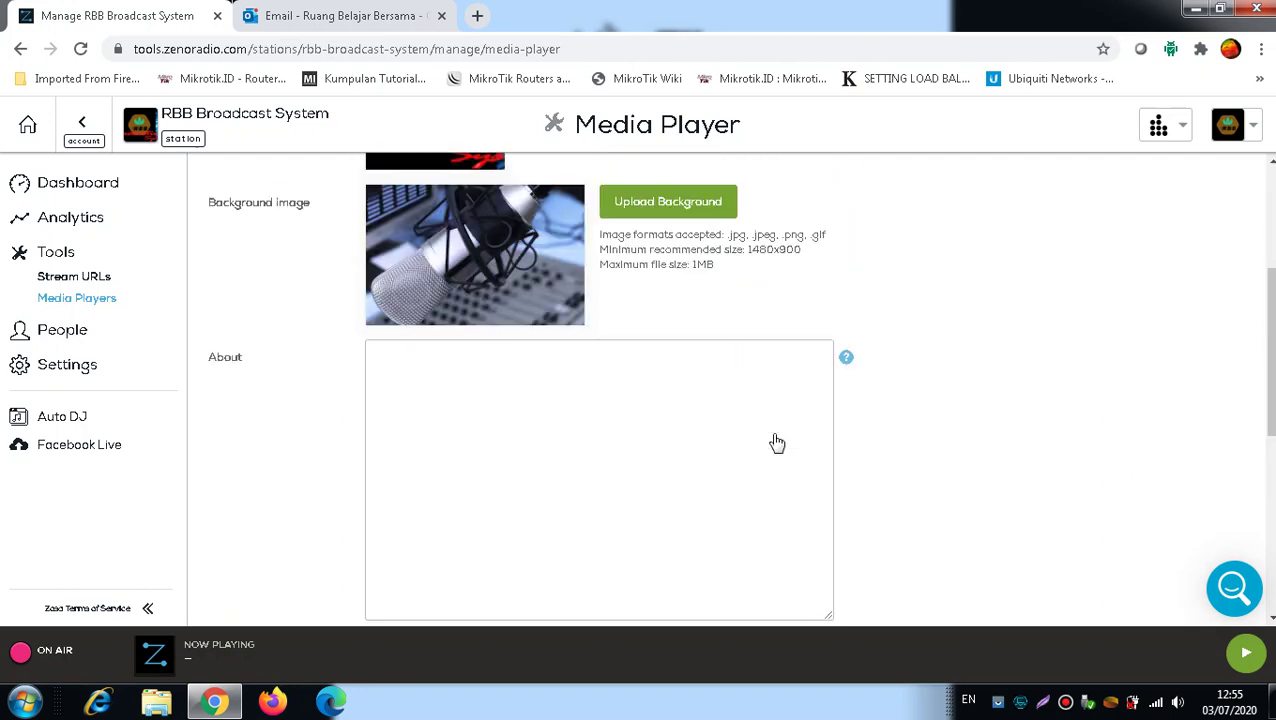
left_click(763, 379)
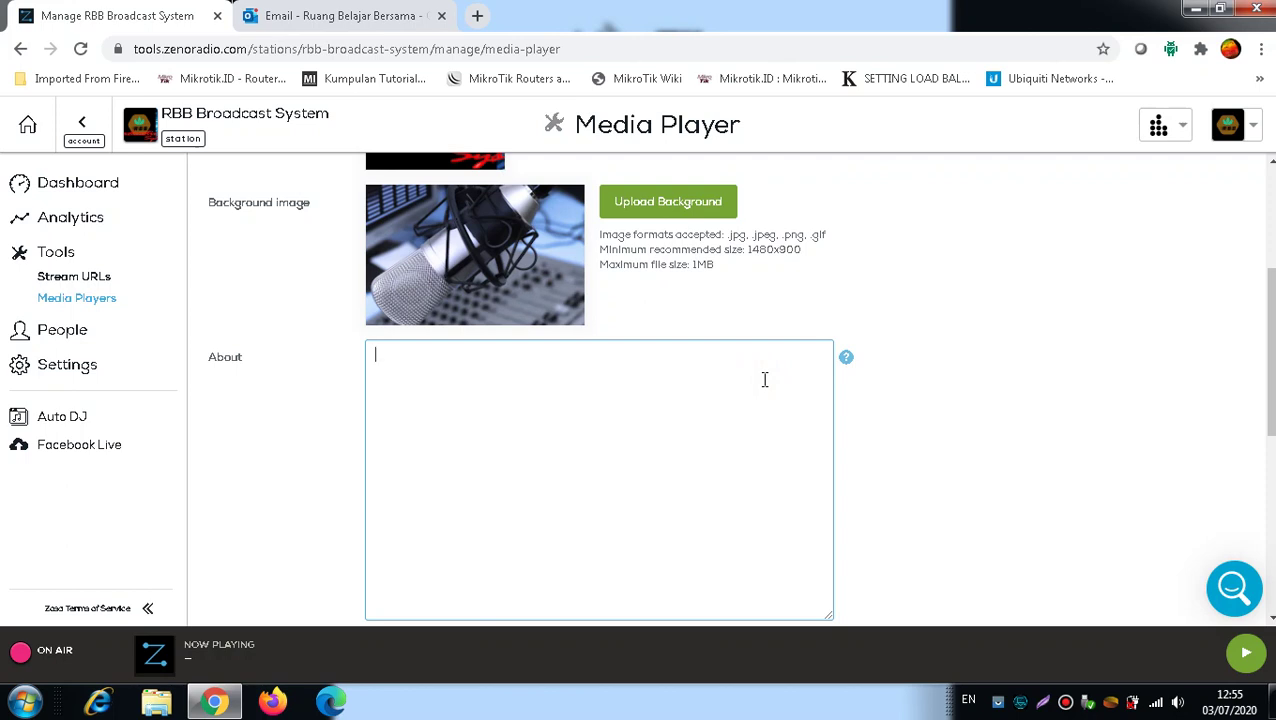
scroll(395, 510, "down", 5)
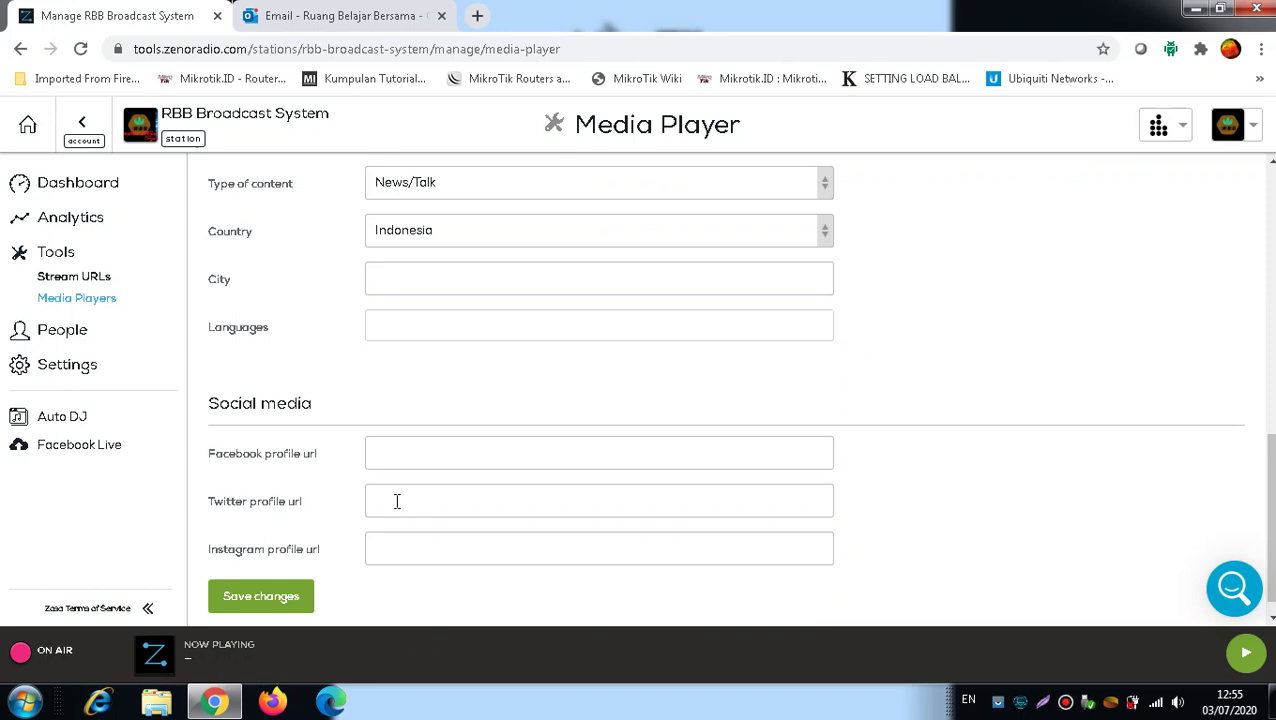
scroll(416, 409, "up", 2)
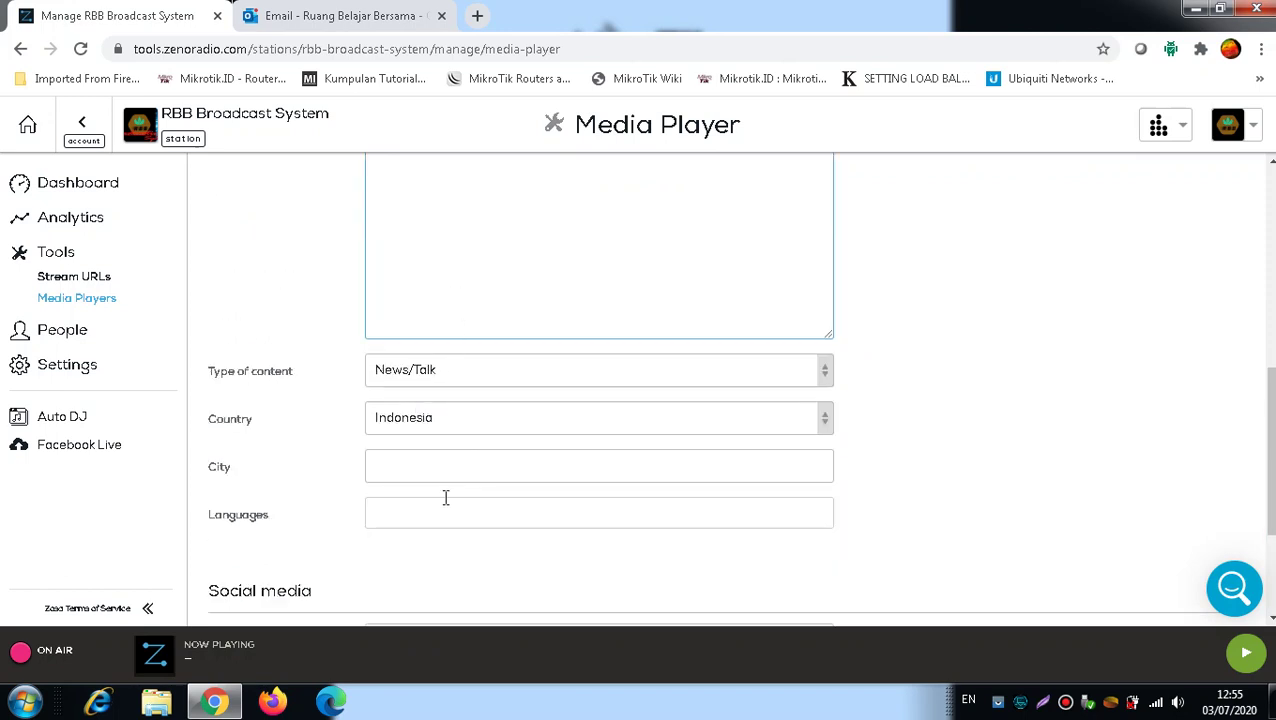
scroll(445, 498, "down", 2)
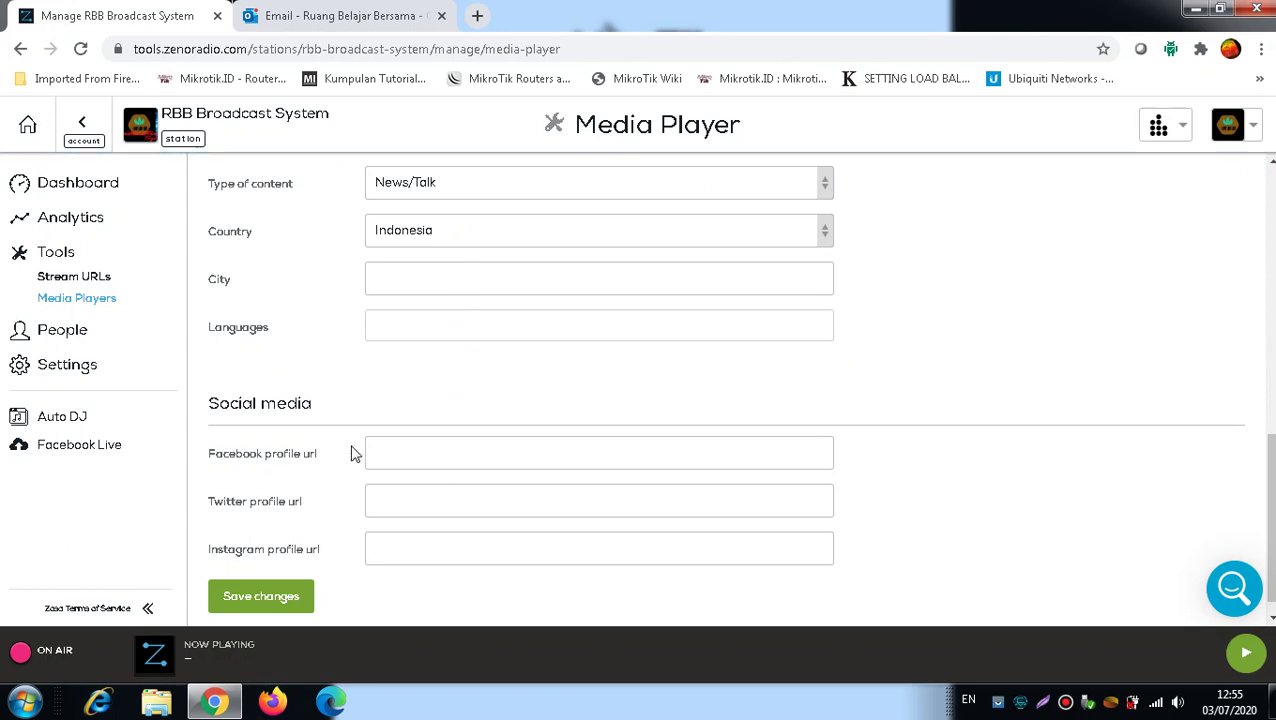
scroll(475, 468, "down", 1)
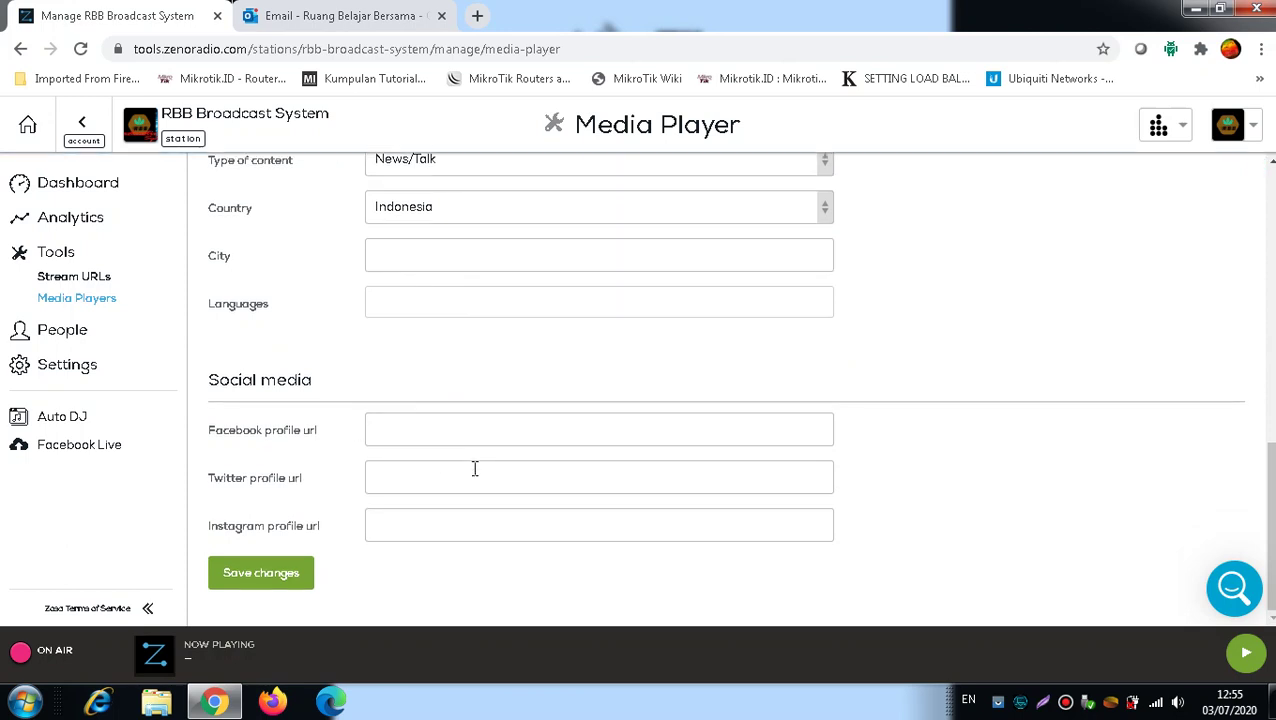
scroll(475, 468, "up", 10)
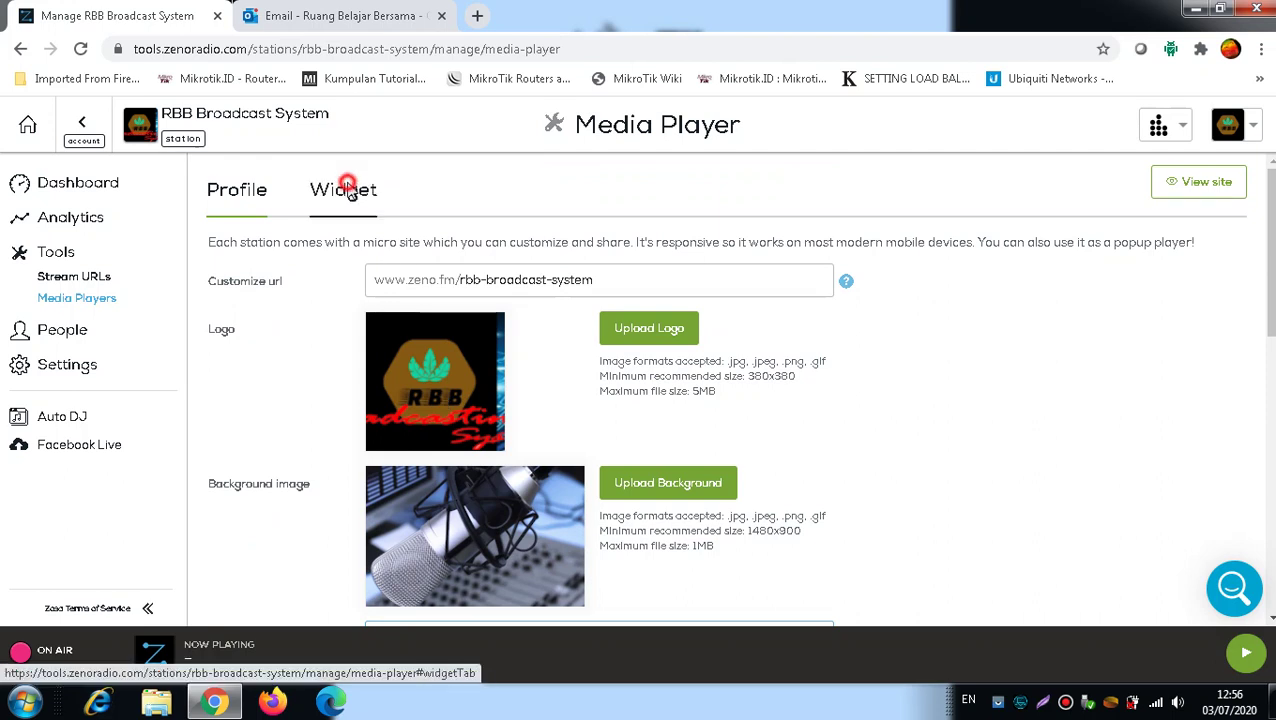
- Switch to the Widget tab and examine the Small (575 x 250px) player's iframe embed code
left_click(350, 190)
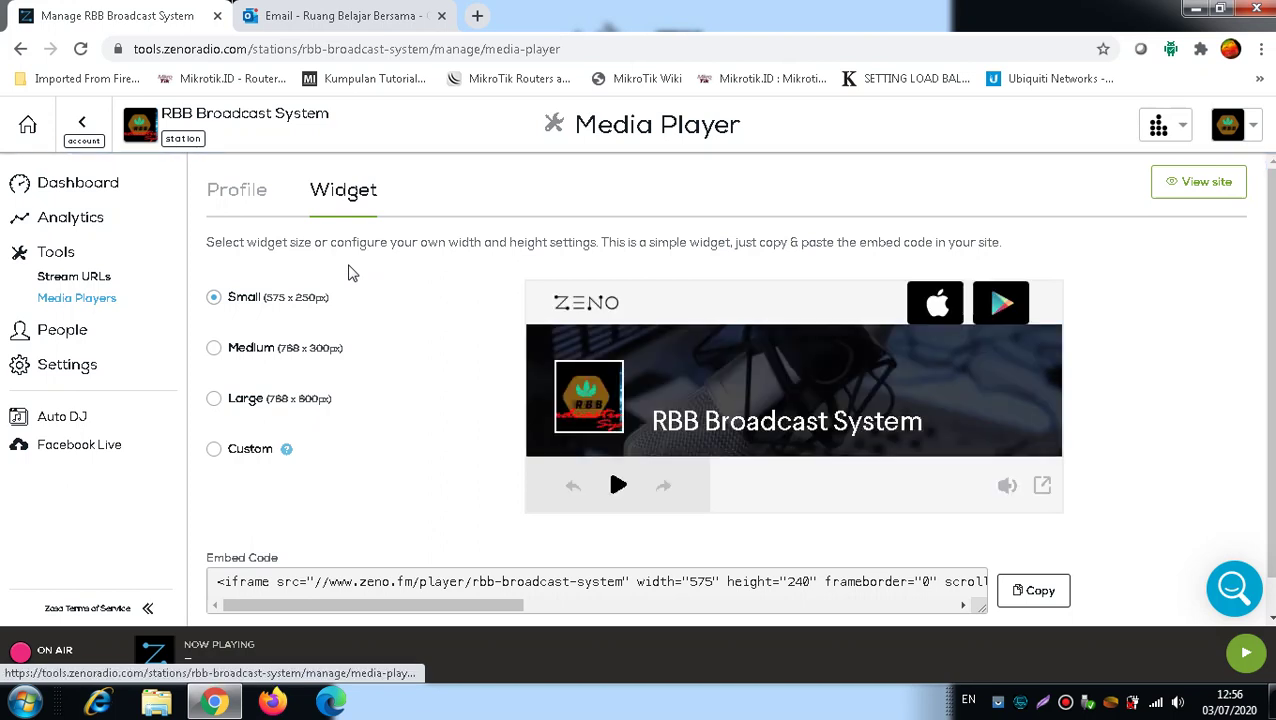
scroll(446, 388, "down", 1)
left_click(860, 551)
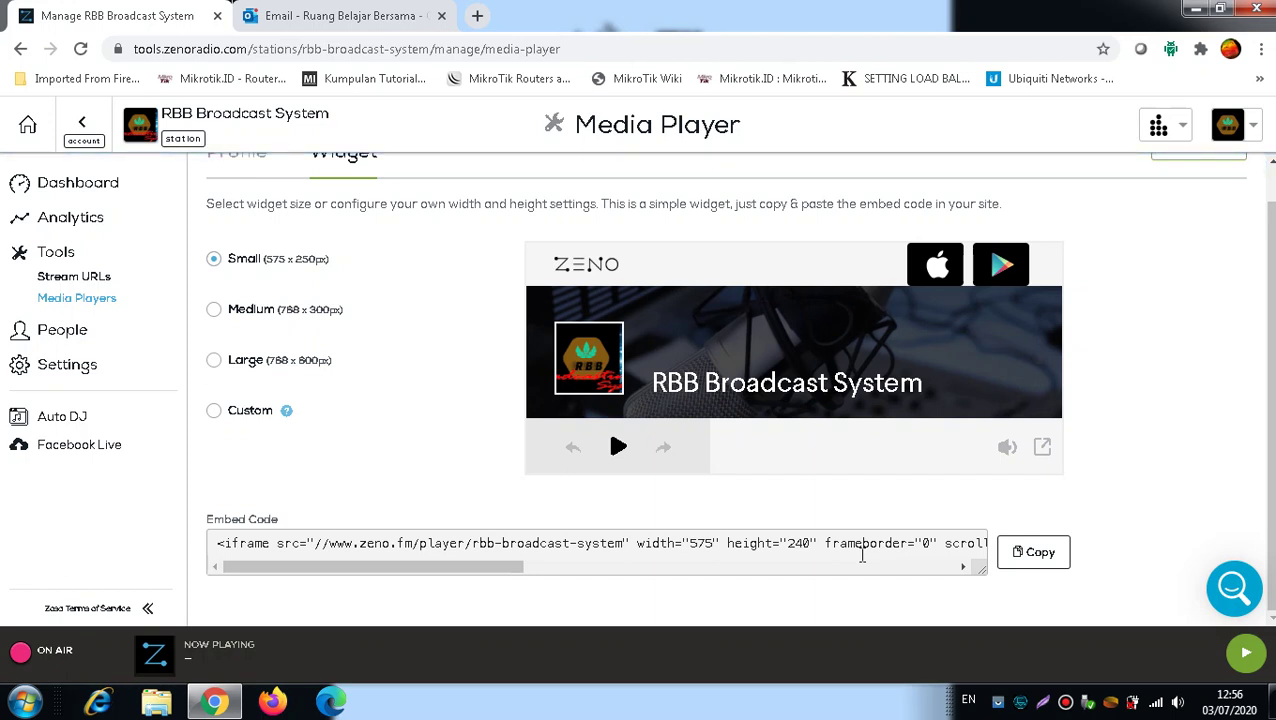
left_click_drag(217, 543, 1022, 556)
left_click(906, 515)
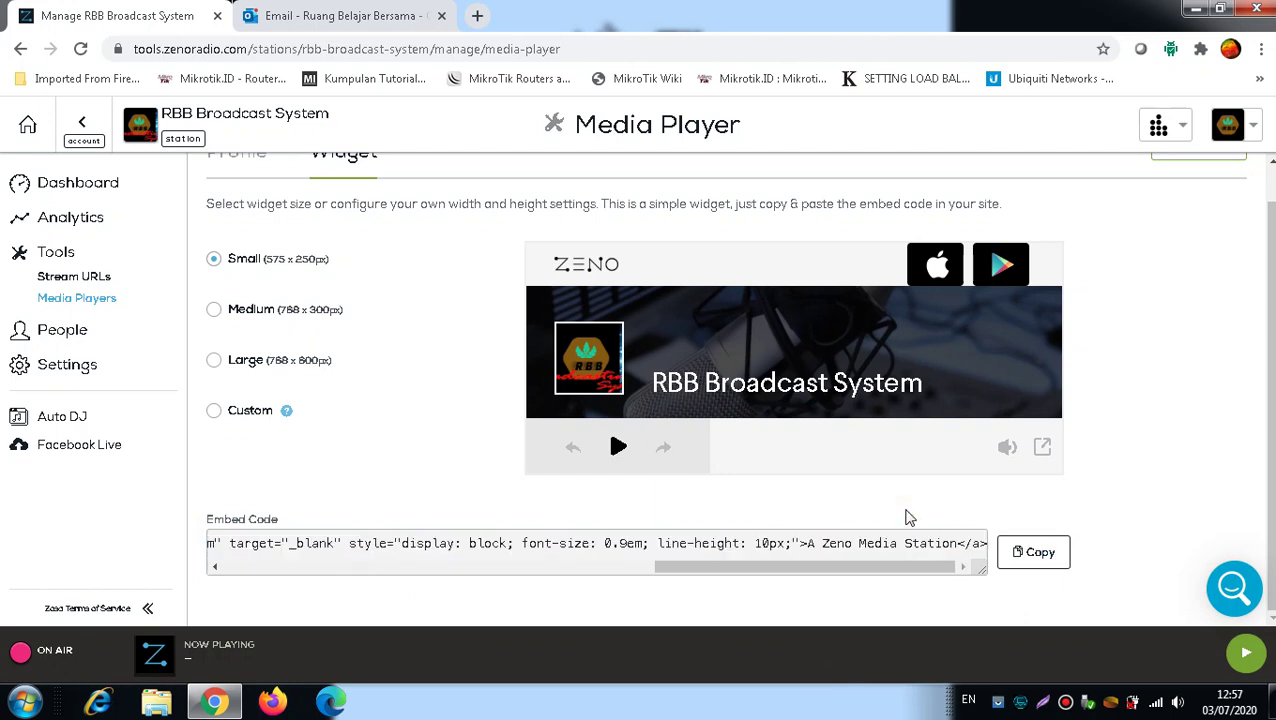
left_click_drag(873, 567, 333, 595)
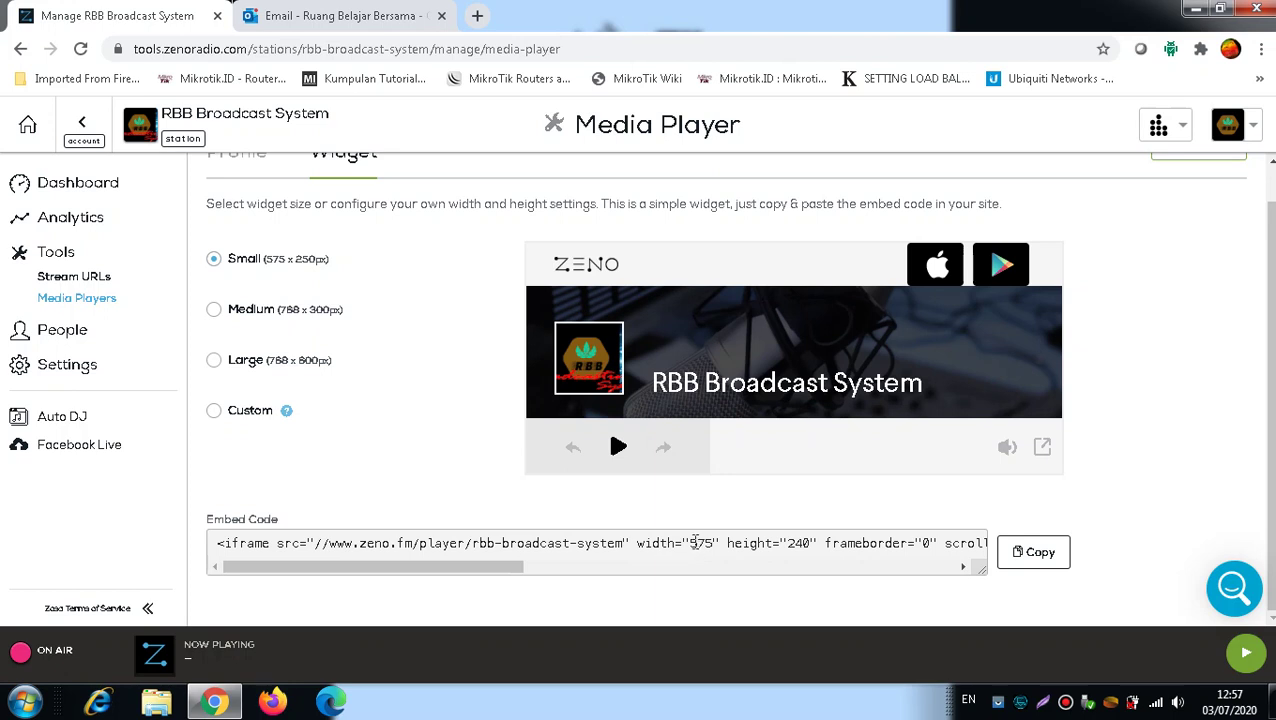
left_click_drag(691, 544, 704, 544)
left_click(707, 567)
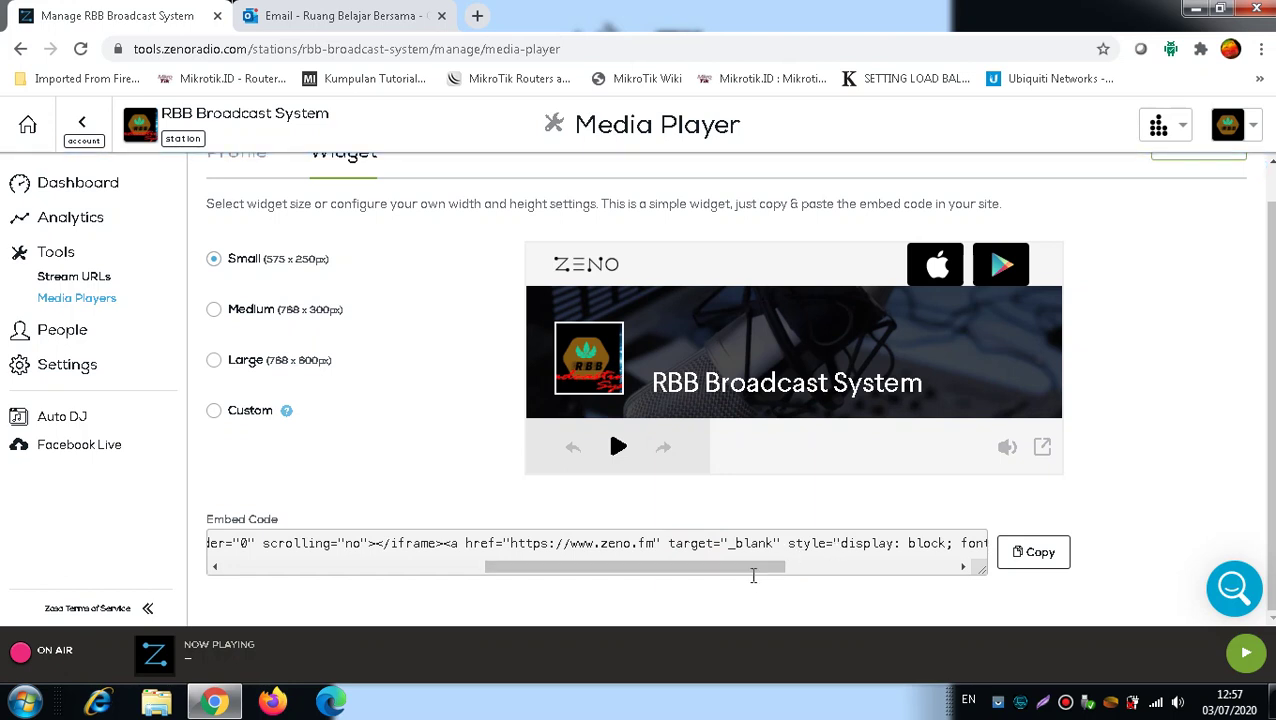
mouse_move(752, 573)
left_mouse_down()
mouse_move(620, 580)
mouse_move(763, 583)
left_mouse_up()
left_click(588, 572)
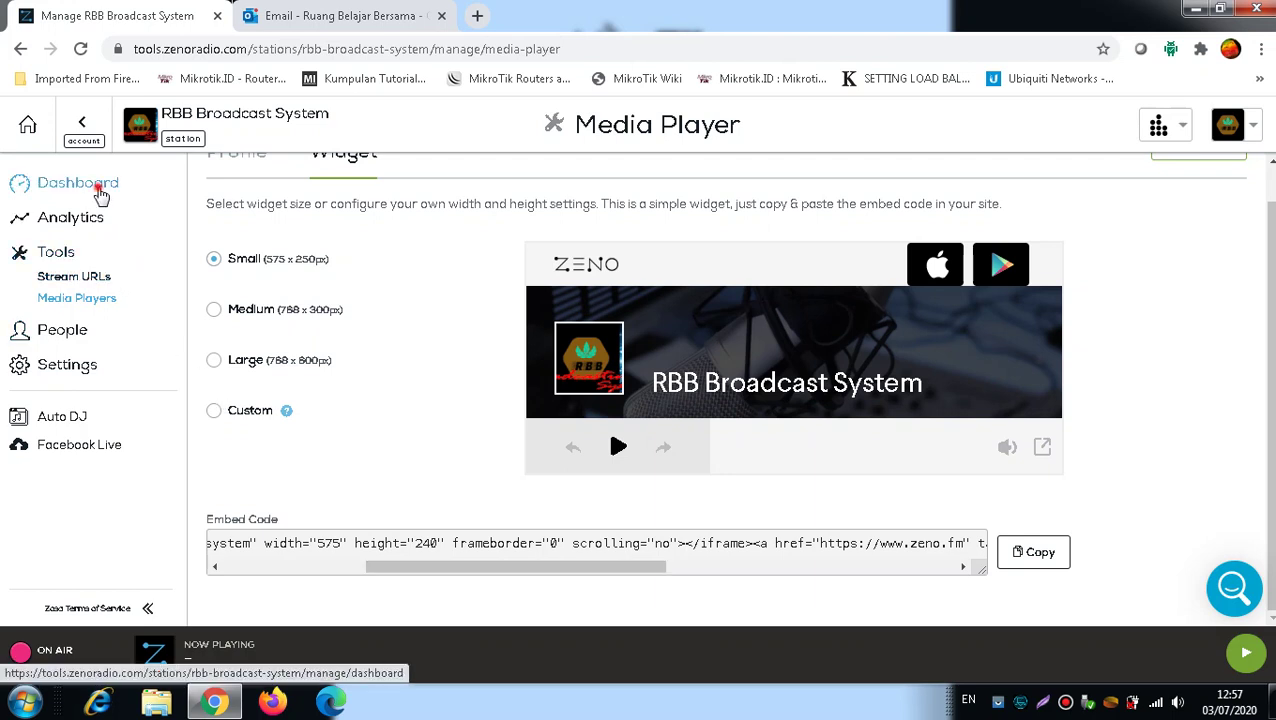
- Move from the station dashboard up to the account's stations list and accounts overview
left_click(100, 194)
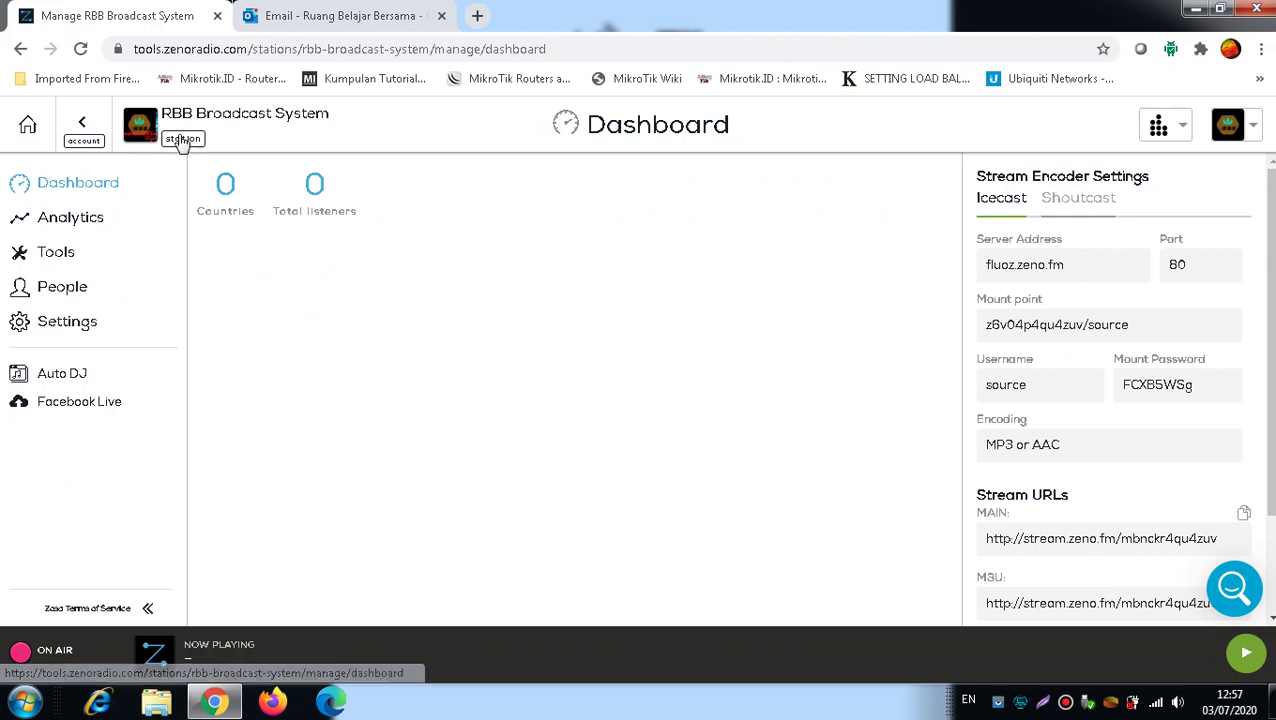
left_click(81, 128)
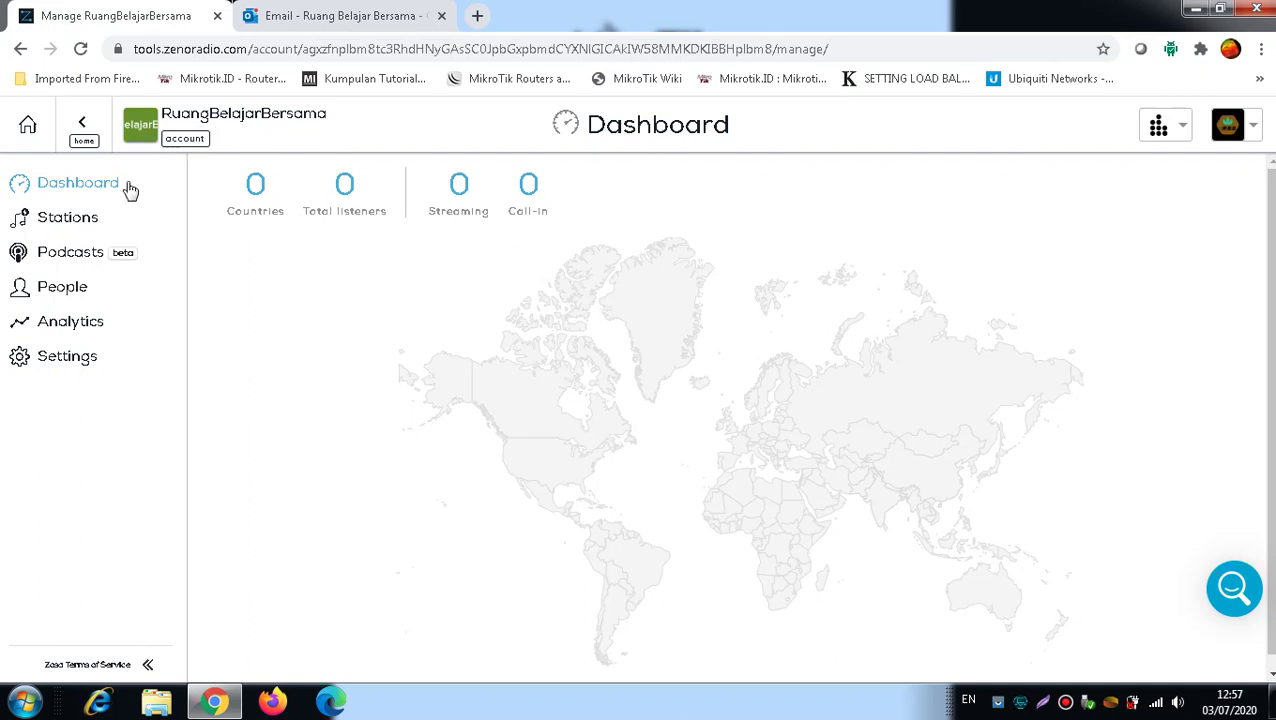
left_click(87, 231)
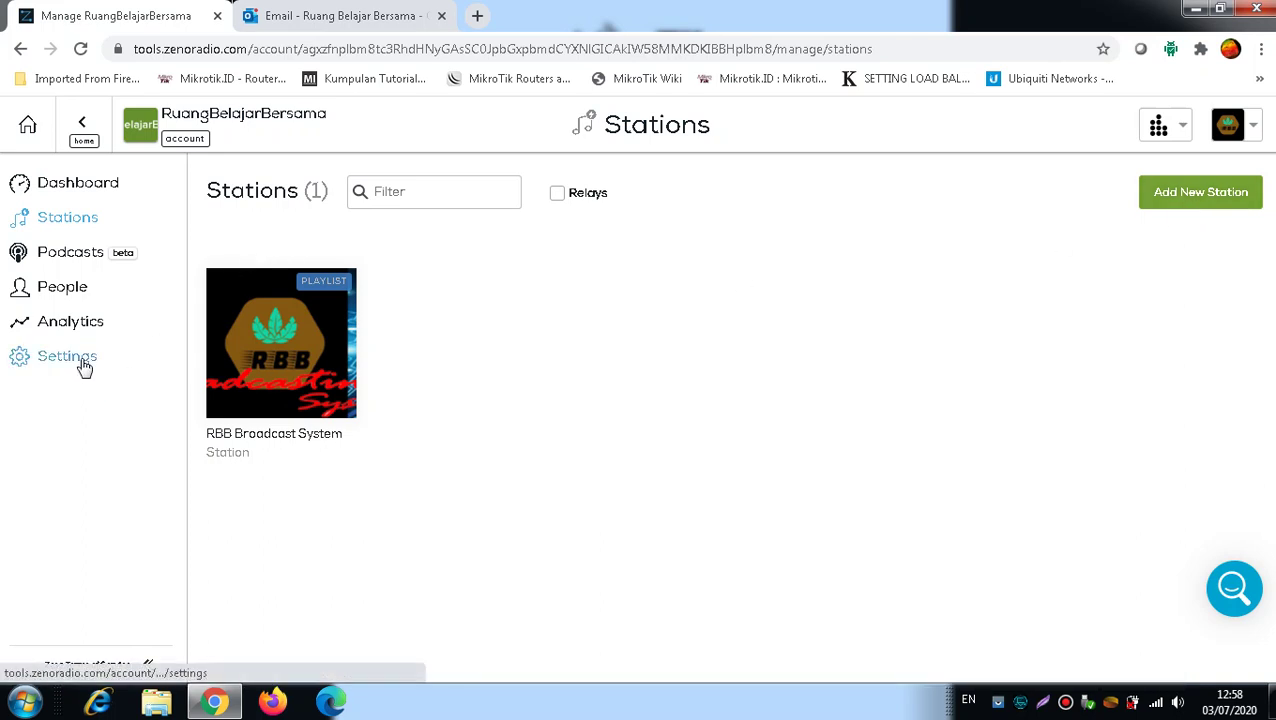
left_click(86, 131)
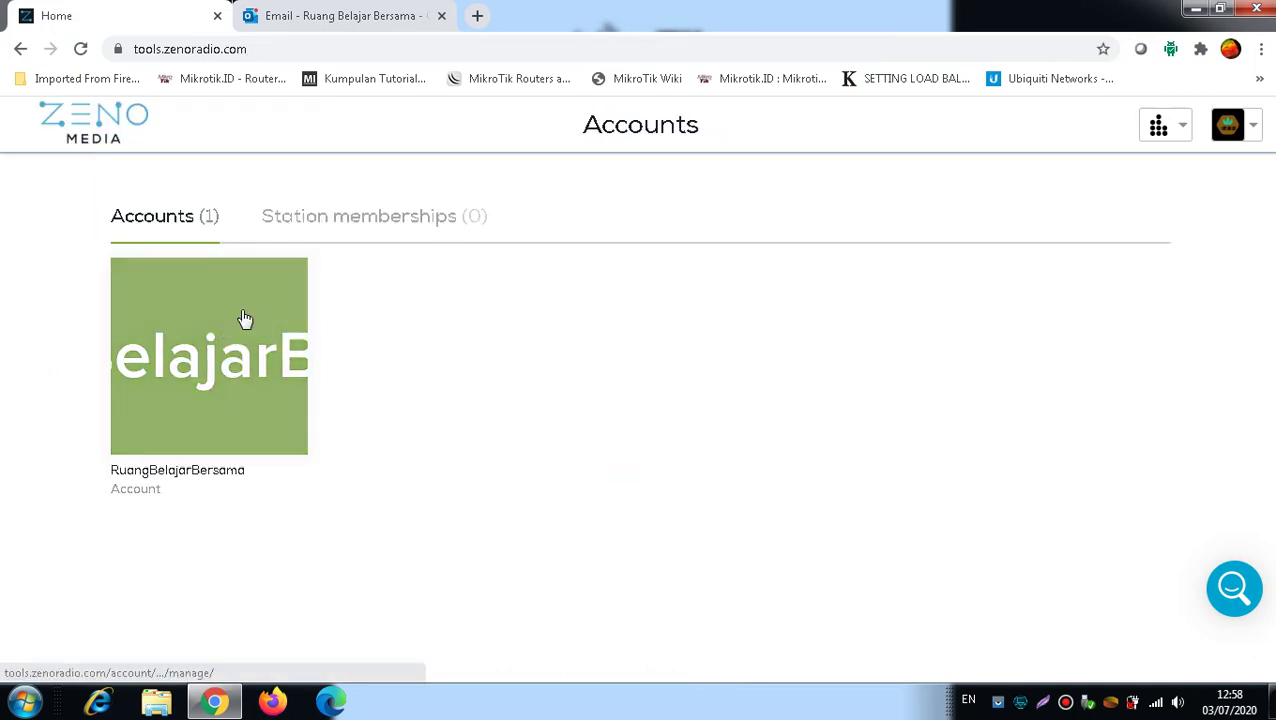
- Return to the account dashboard and open Settings showing Basic Info
left_click(175, 216)
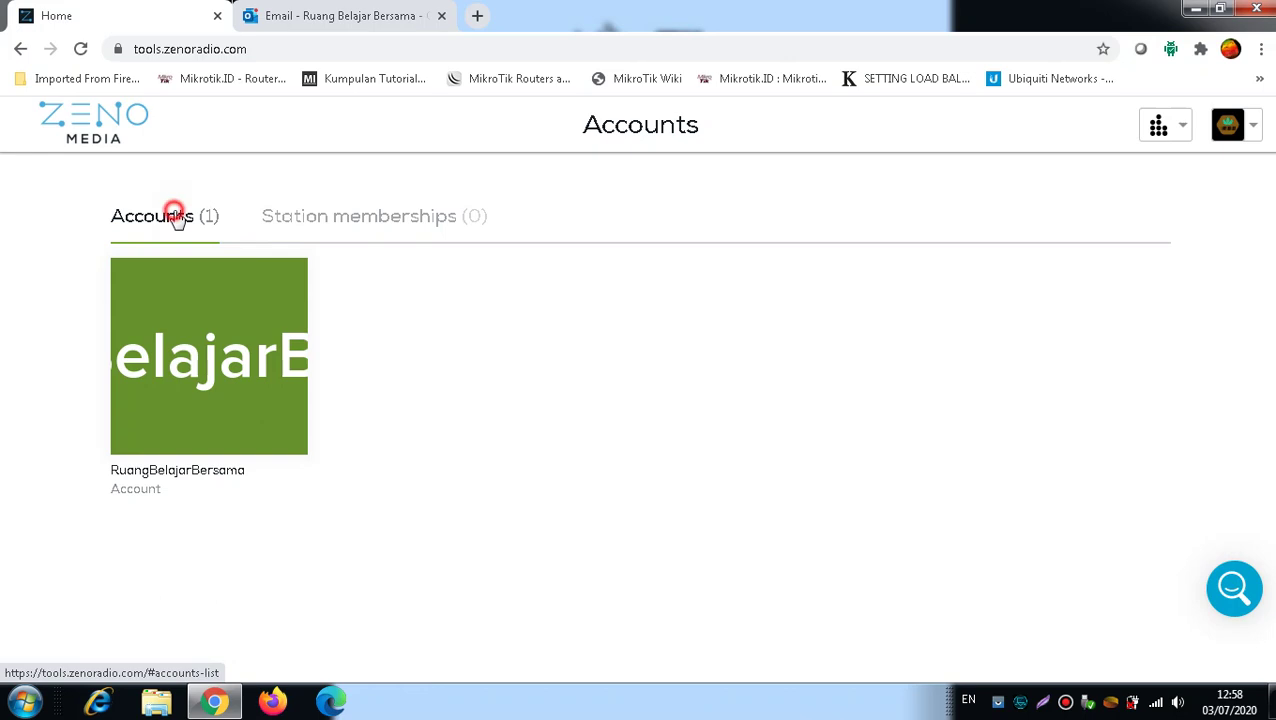
left_click(17, 49)
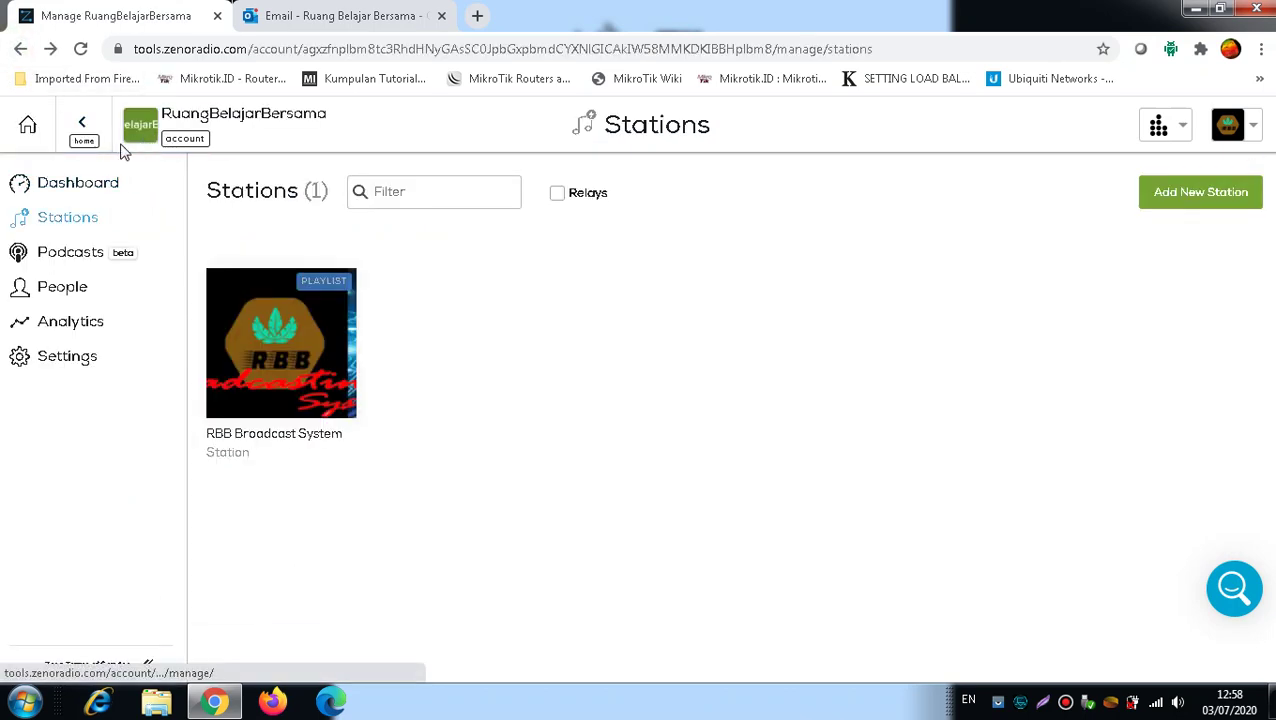
left_click(199, 146)
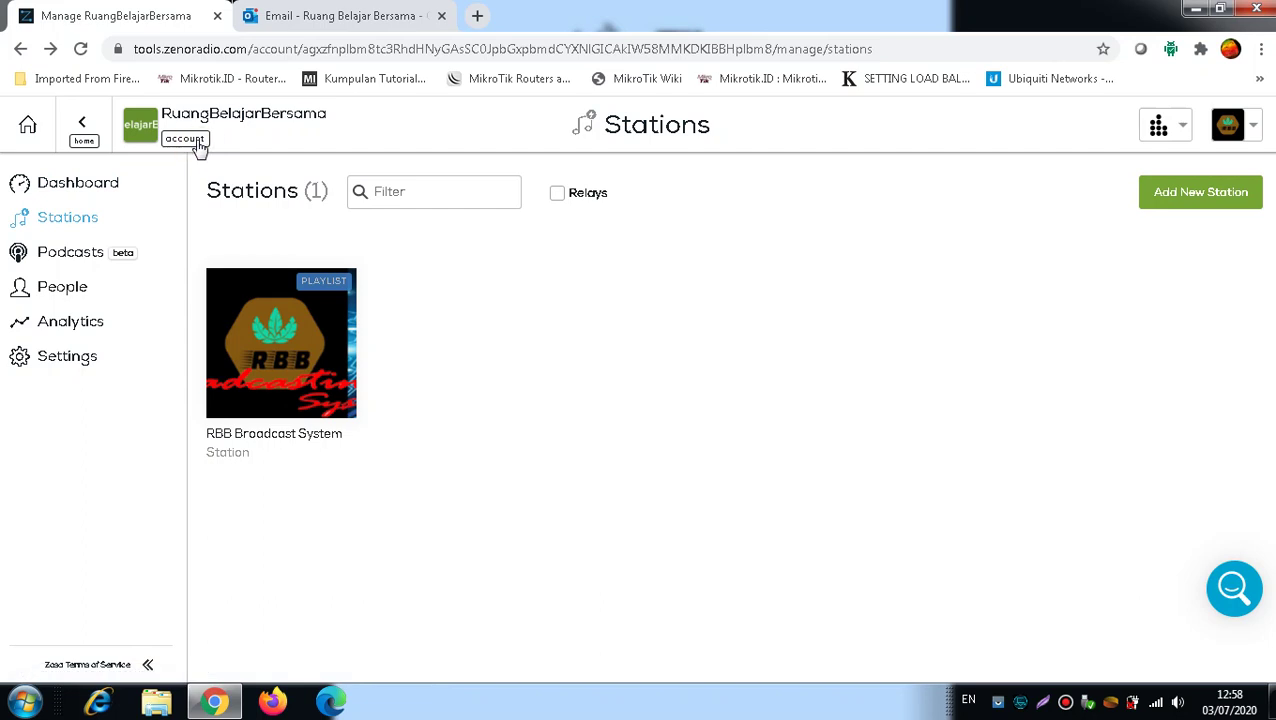
left_click(186, 112)
left_click(108, 182)
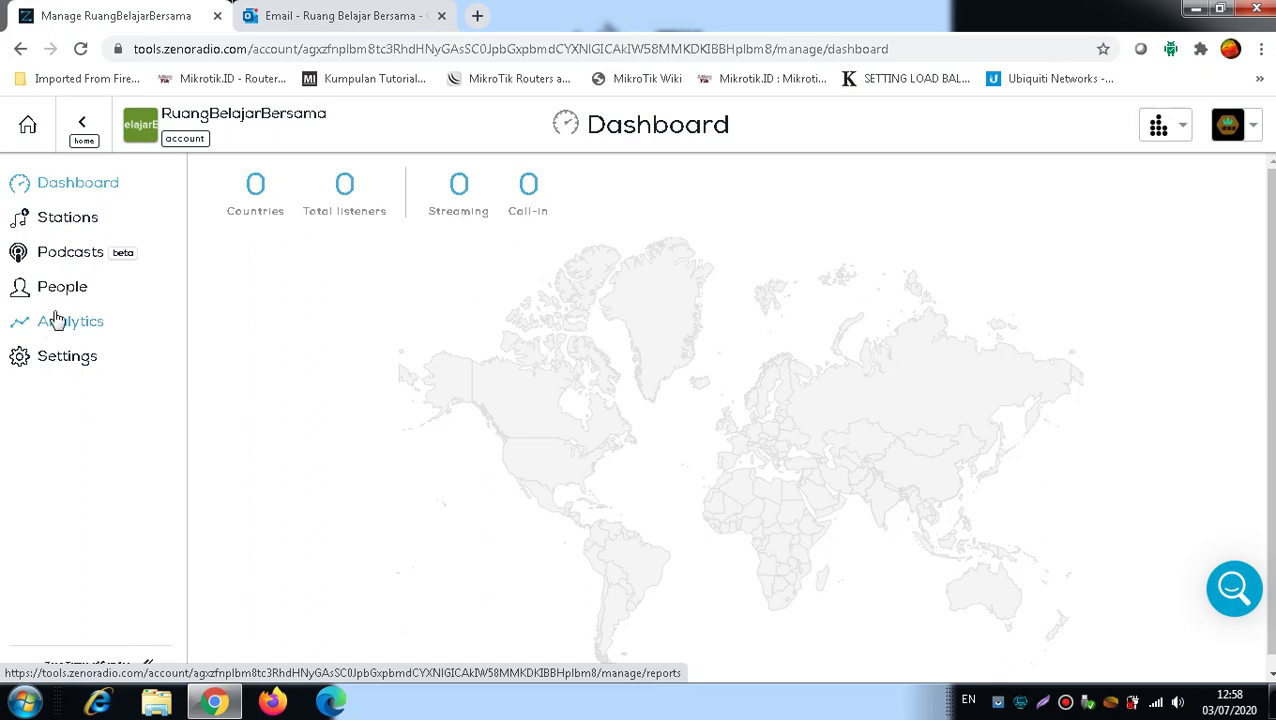
left_click(58, 354)
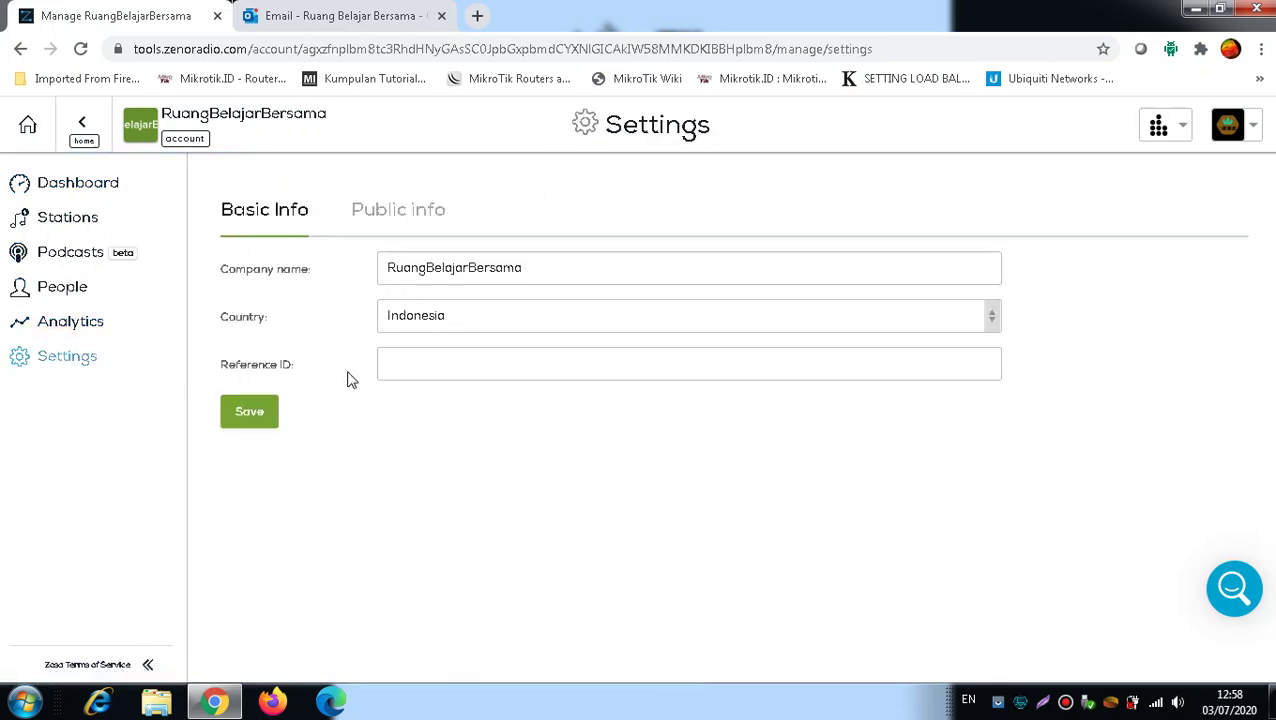
- View the Public info tab, then reopen the RBB Broadcast System station dashboard
left_click(393, 216)
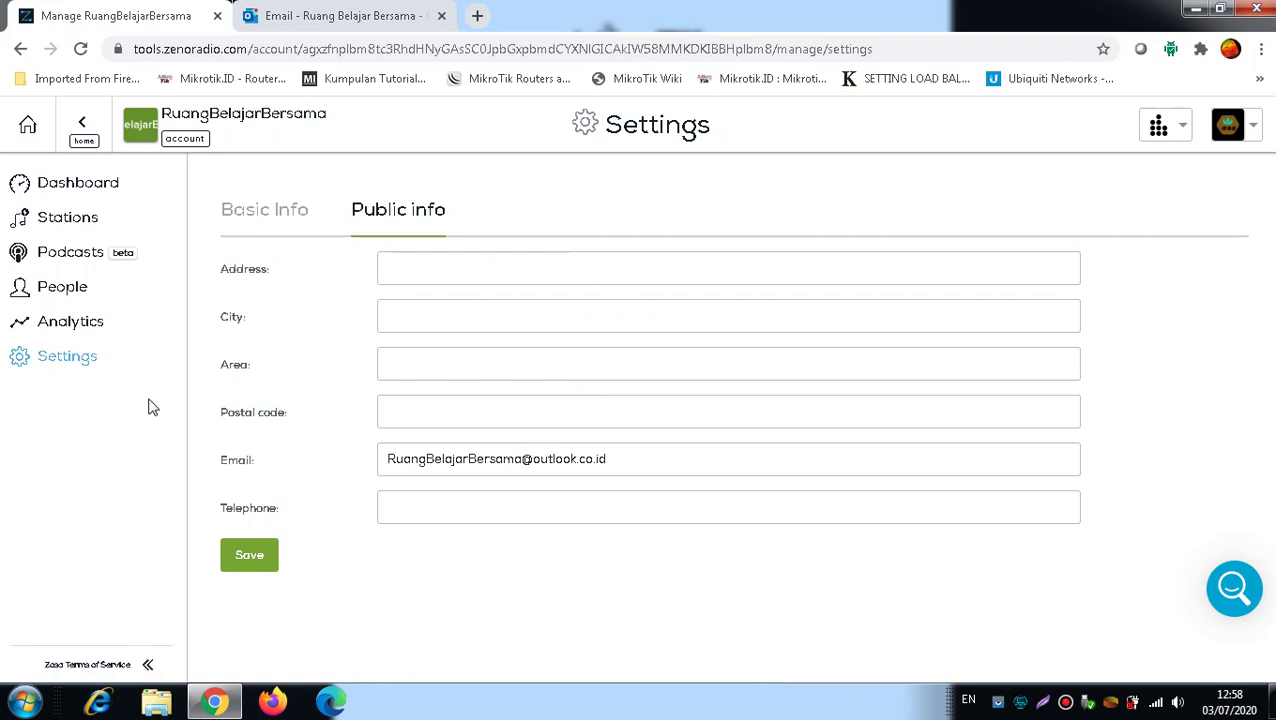
left_click(76, 224)
left_click(307, 336)
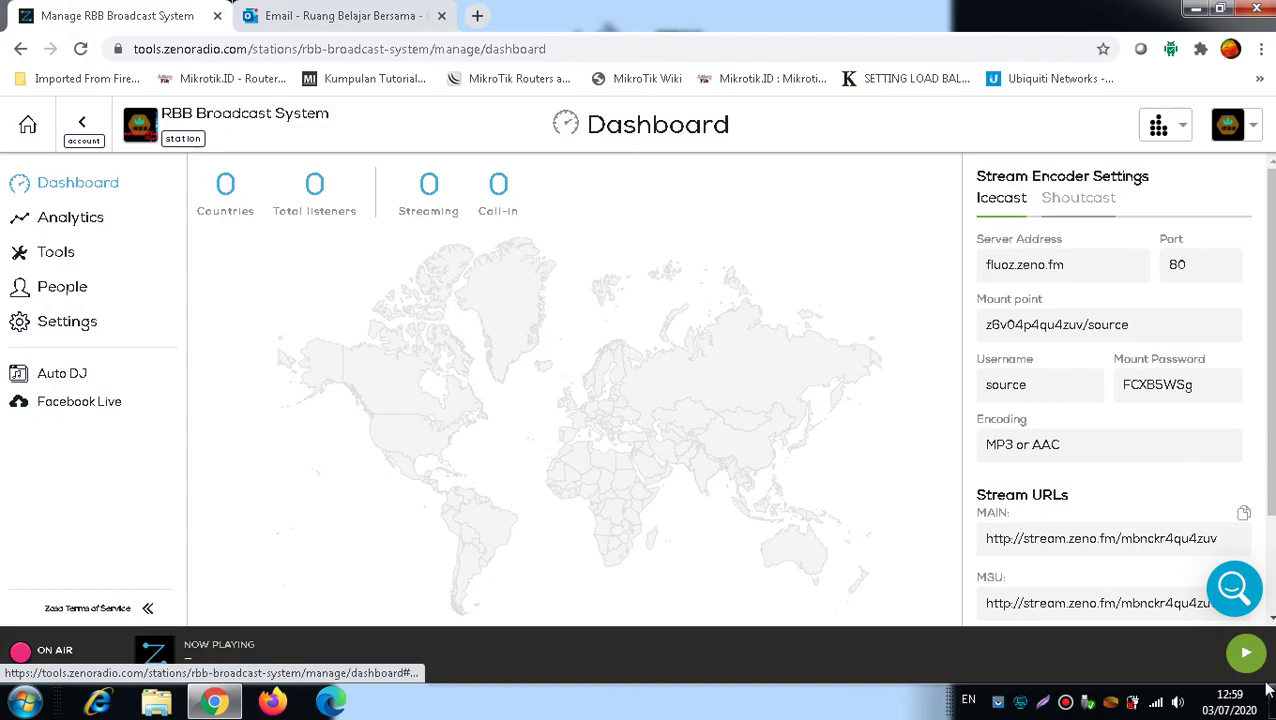
left_click(1043, 702)
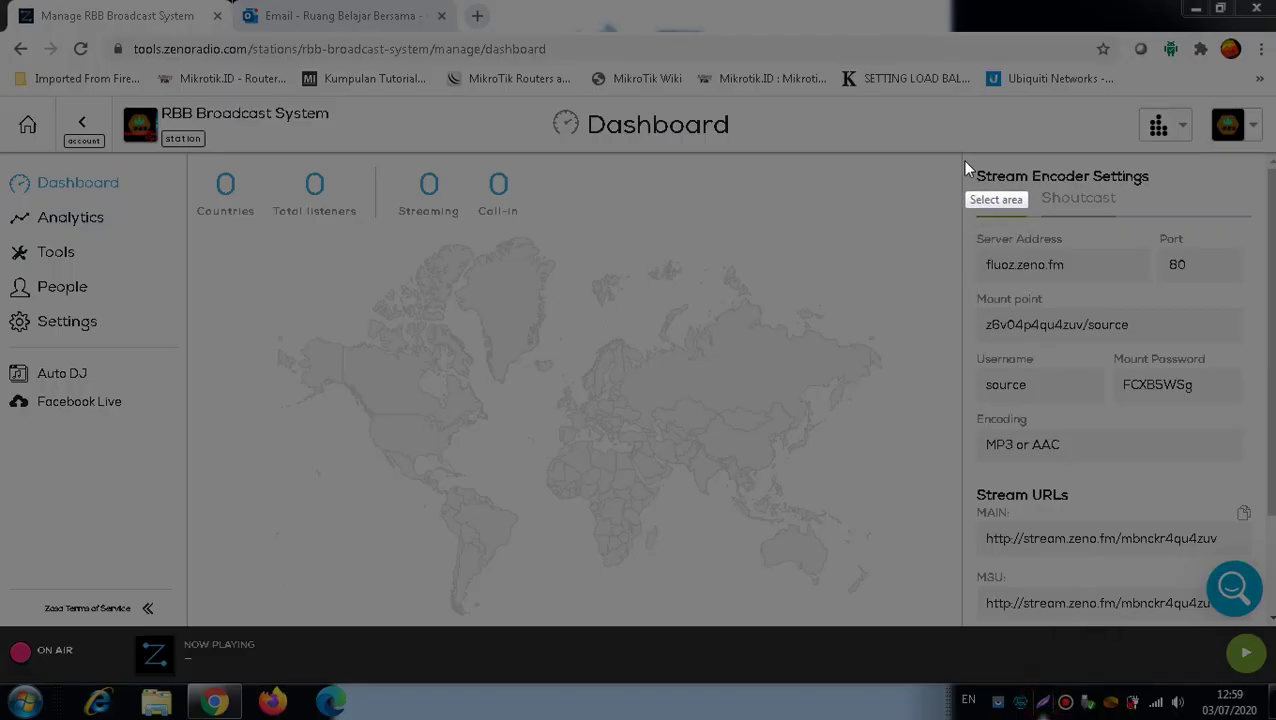
left_click_drag(968, 160, 1271, 628)
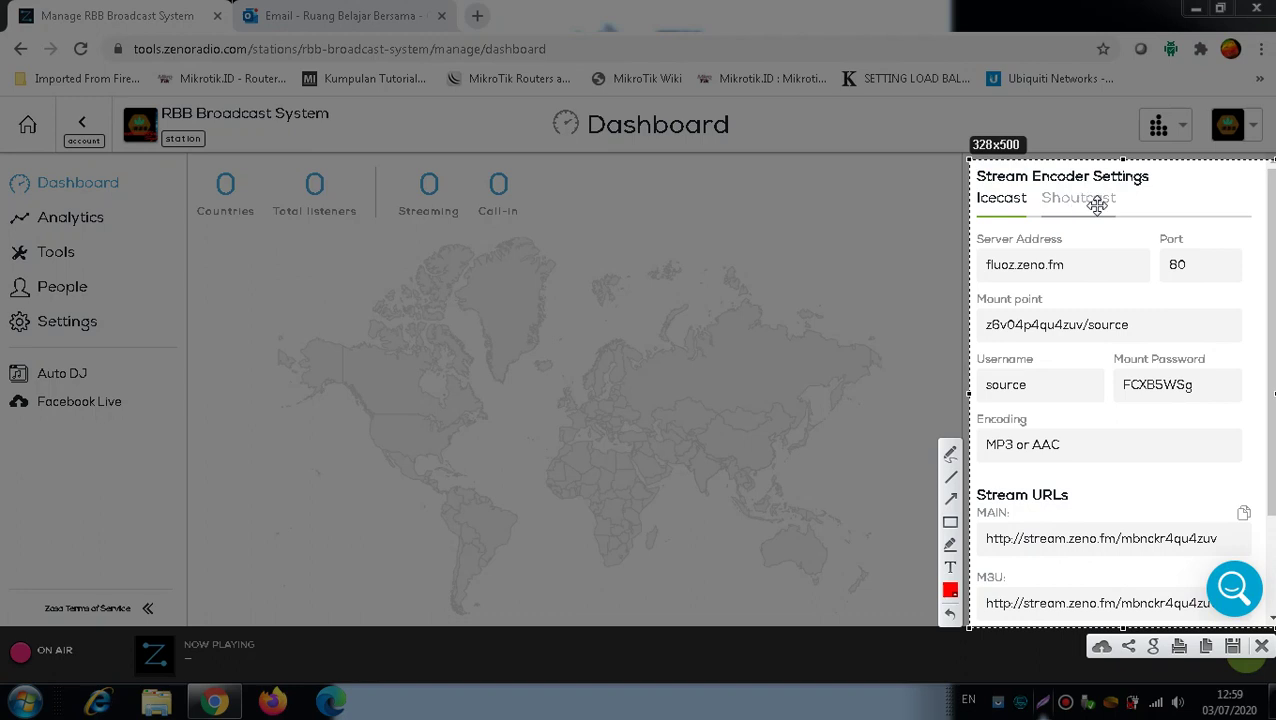
key("ctrl+c")
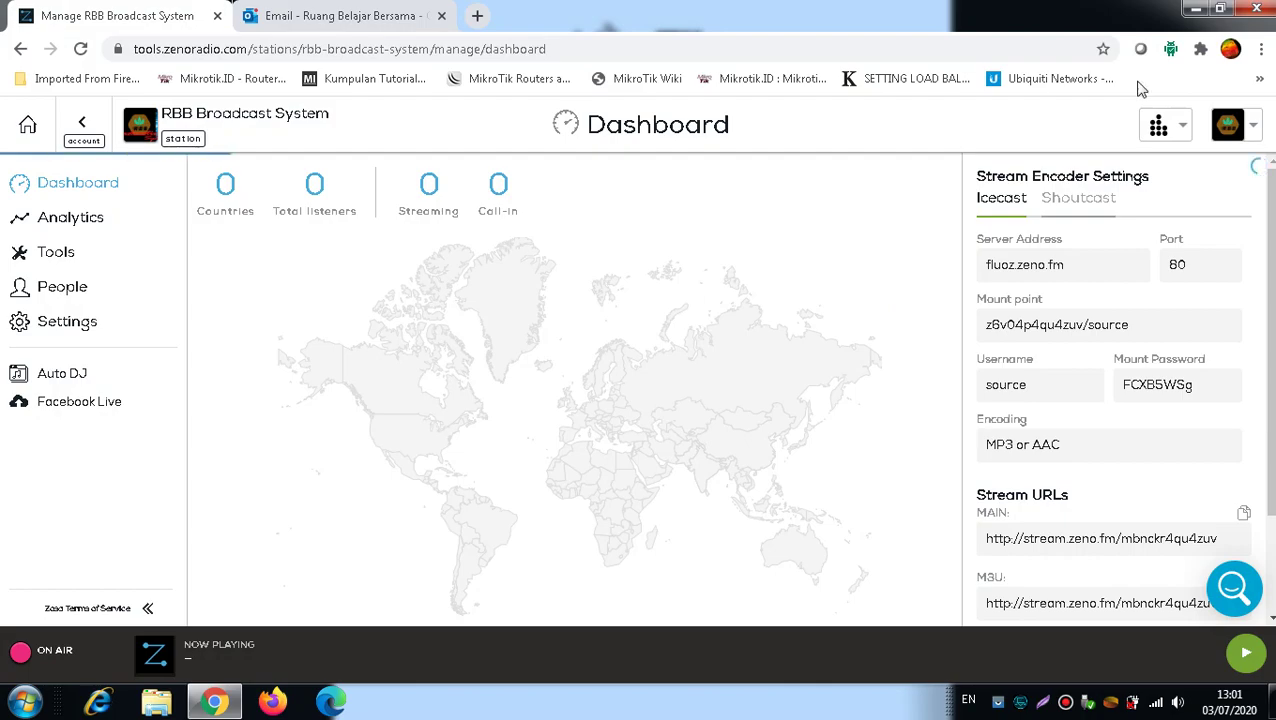
- Minimize Chrome to reveal the mirrored phone showing BroadcastMySelf's settings list
left_click(1203, 14)
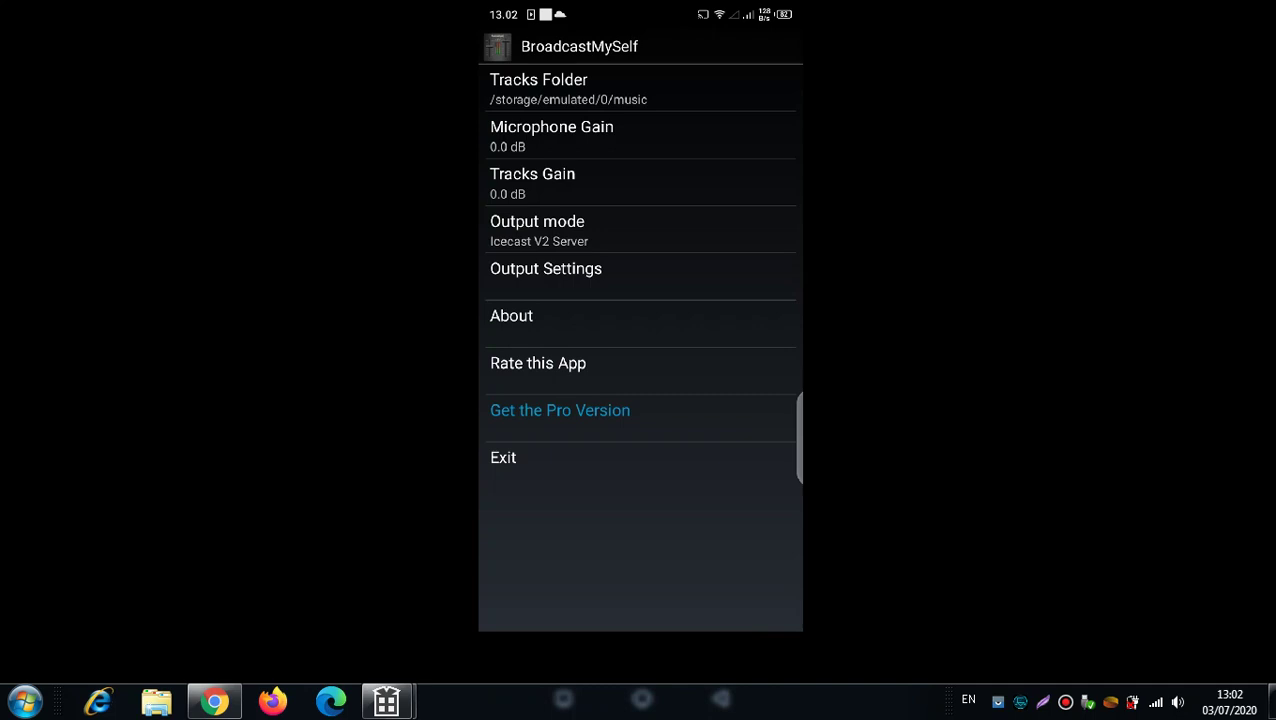
- Keep Icecast V2 Server as the output mode and open the Icecast output settings
left_click(537, 230)
left_click(640, 338)
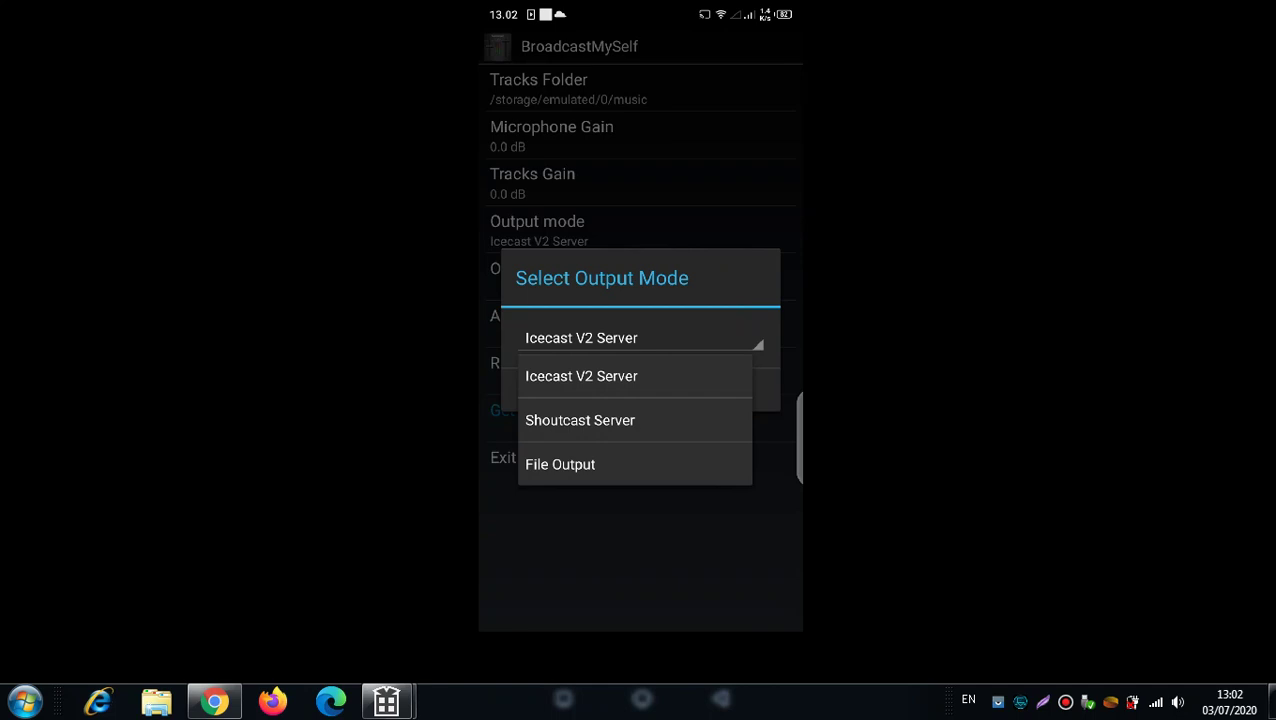
key("Escape")
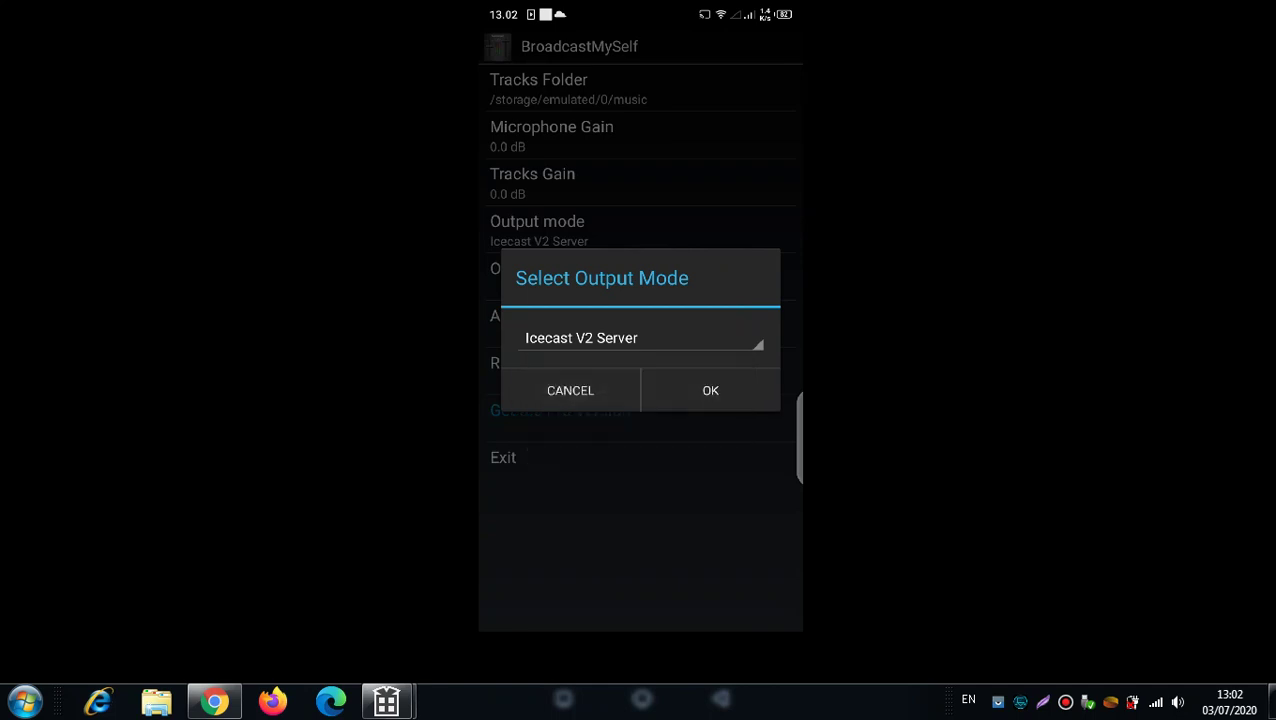
key("Return")
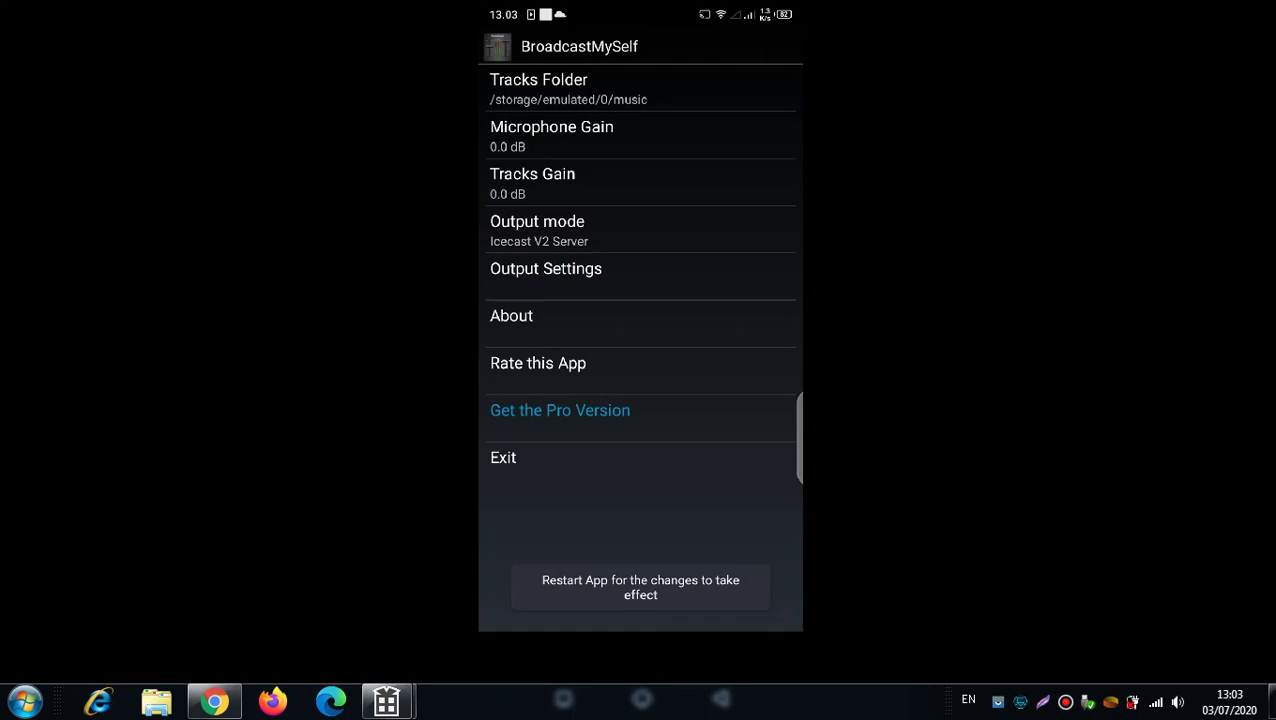
left_click(545, 268)
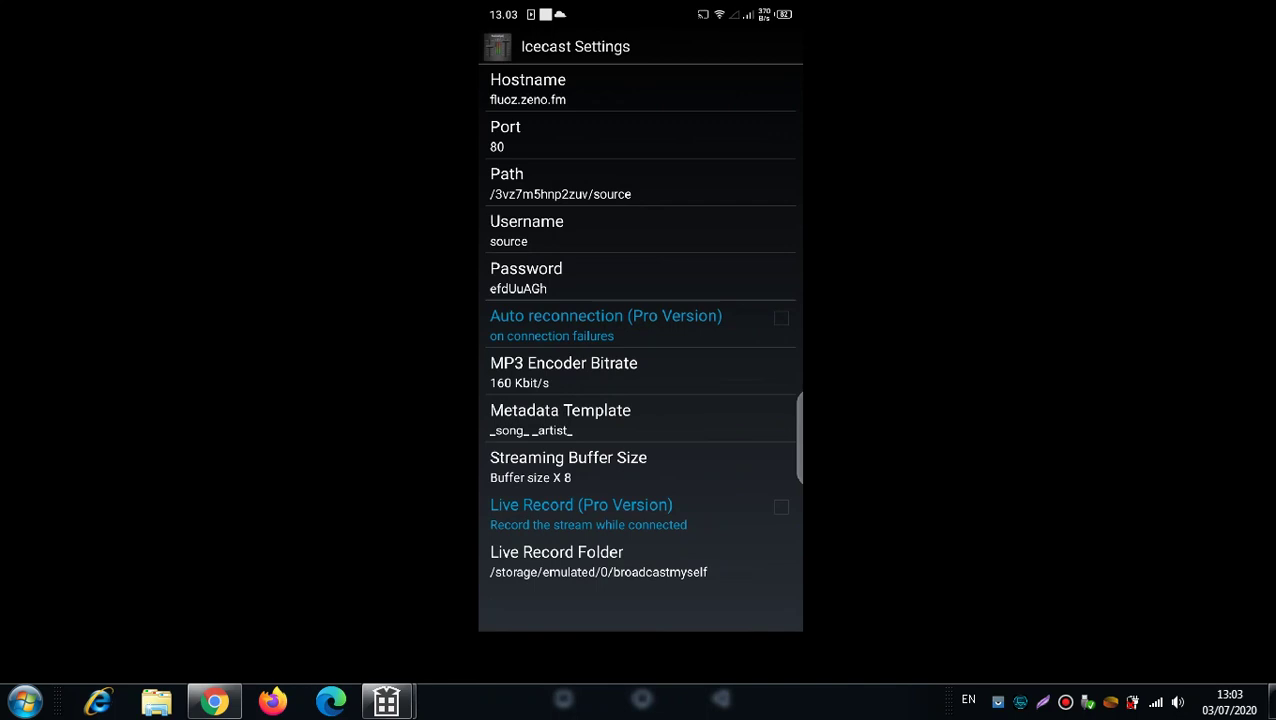
left_click(505, 135)
left_click(570, 387)
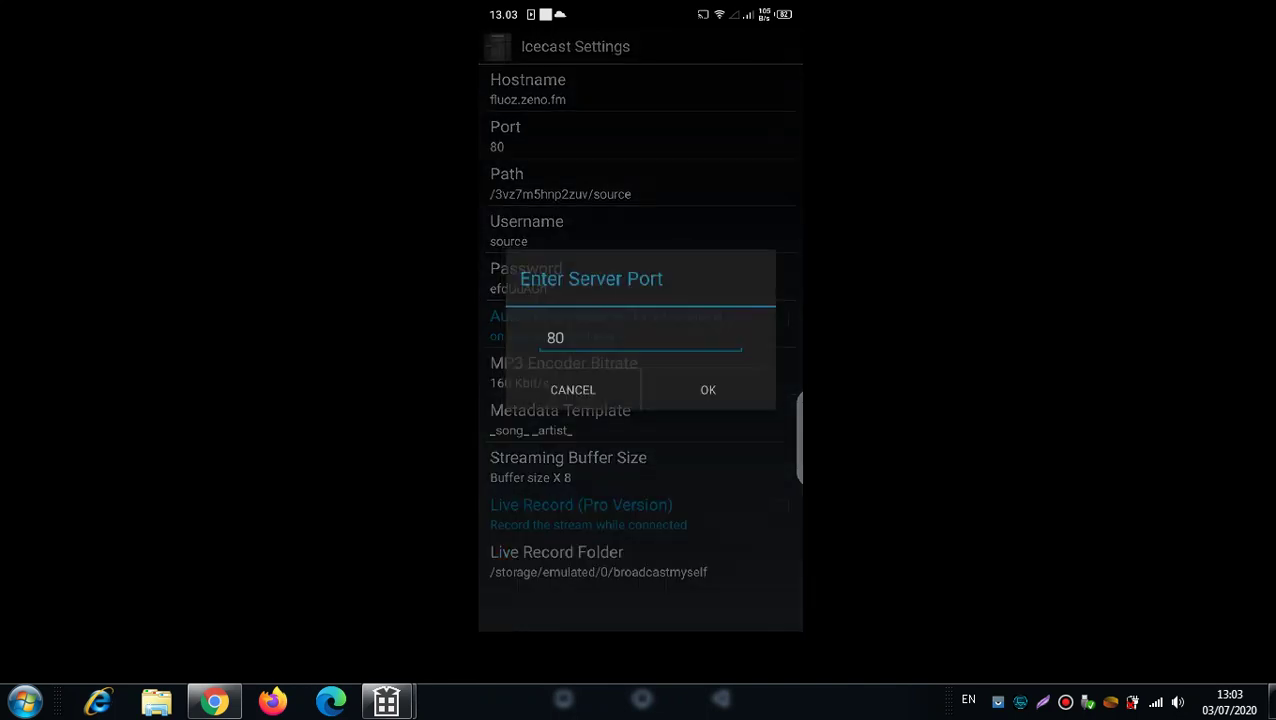
left_click(528, 88)
left_click(570, 390)
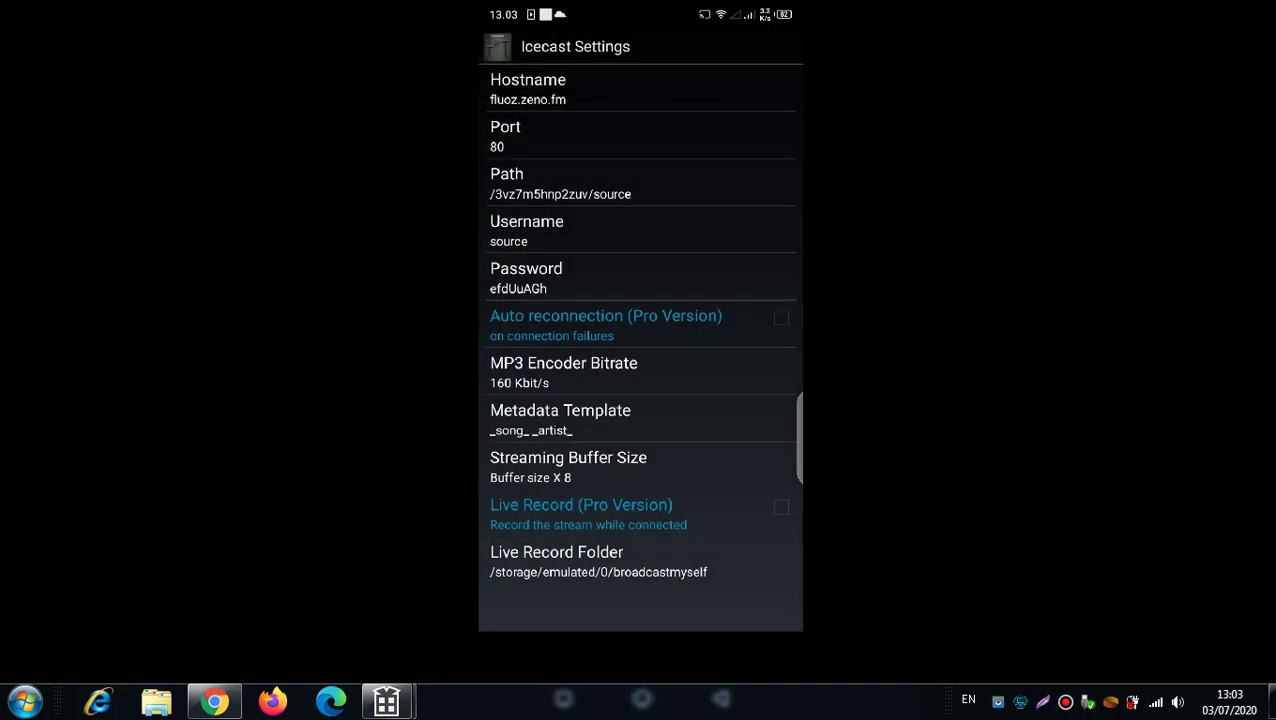
left_click(505, 135)
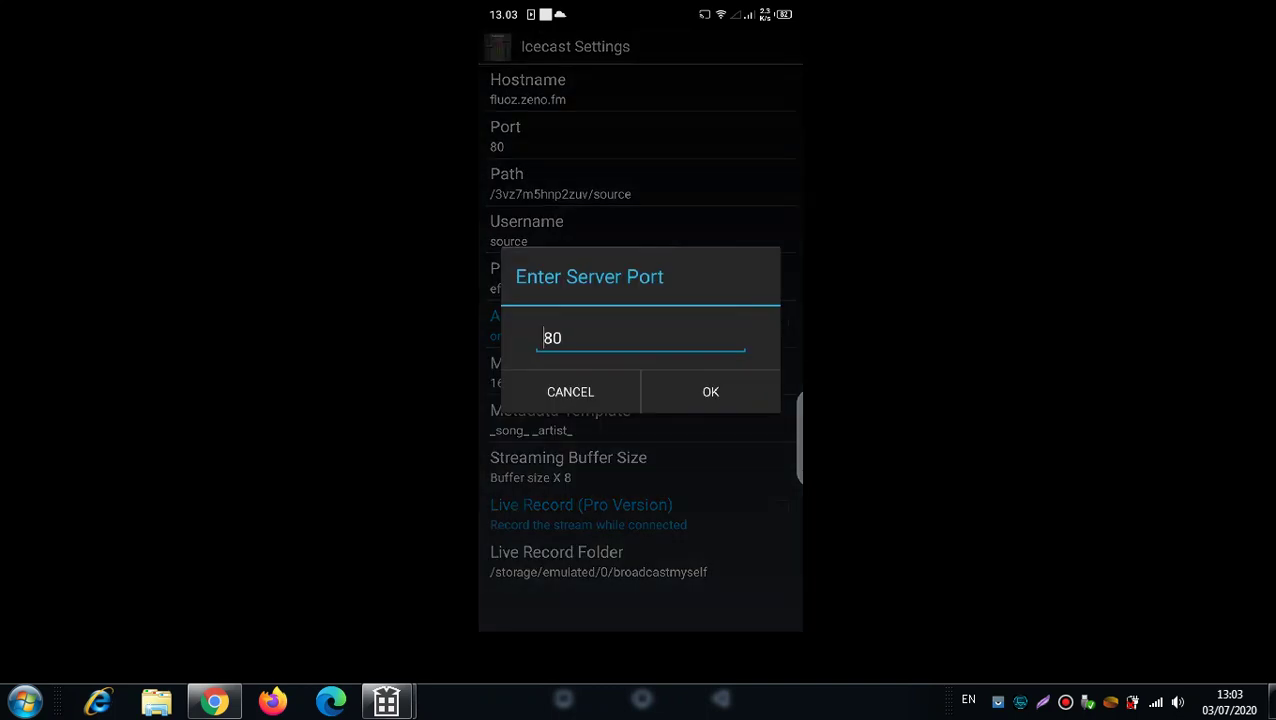
left_click(570, 390)
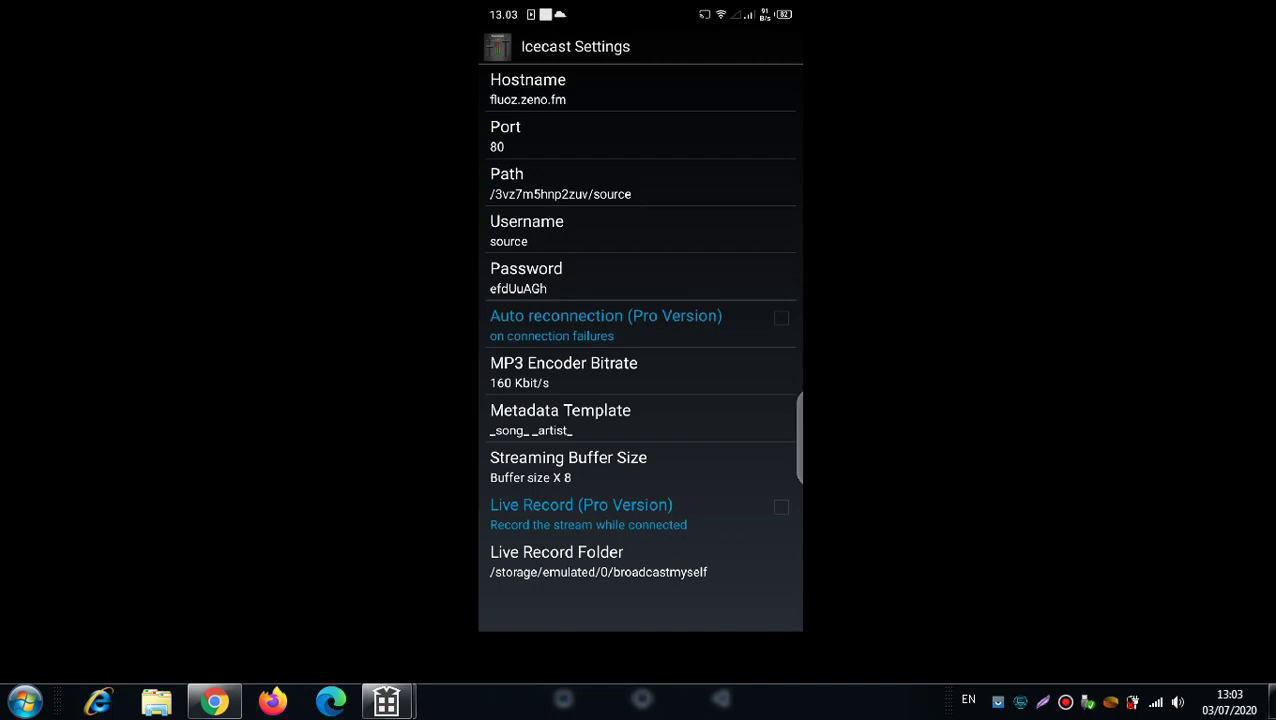
left_click(605, 323)
left_click(563, 371)
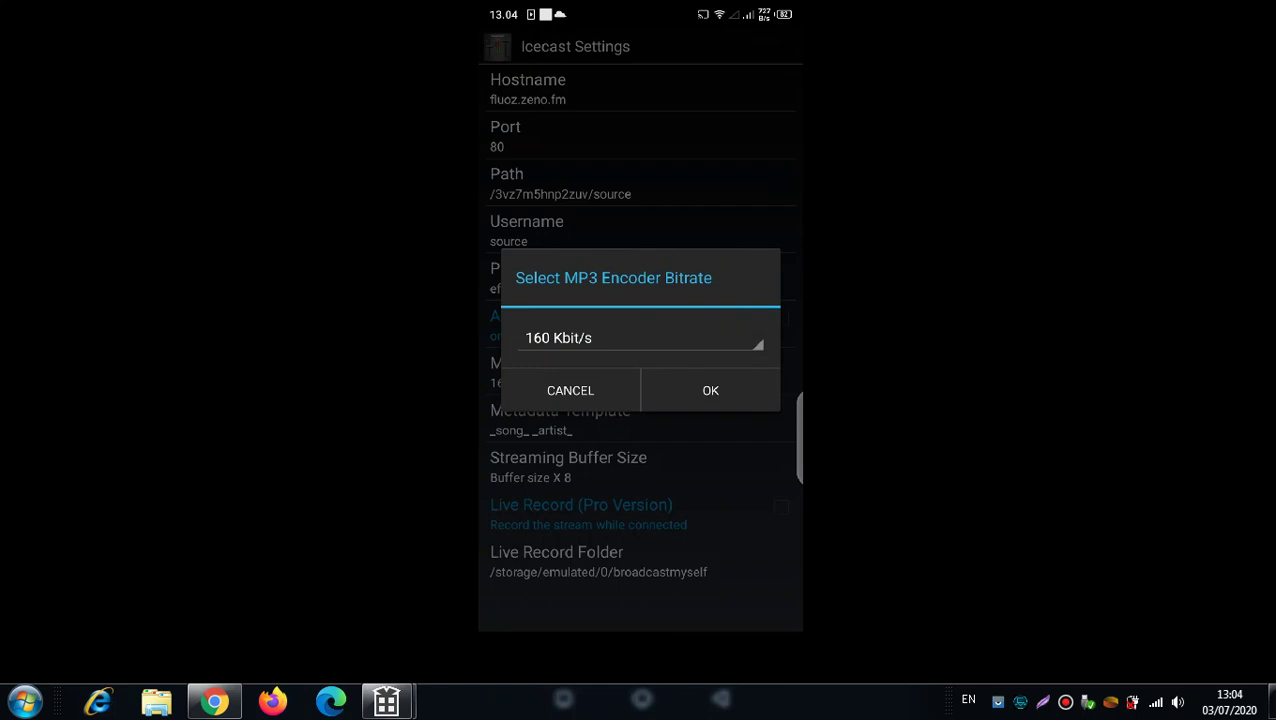
left_click(640, 338)
left_click(640, 338)
left_click(710, 390)
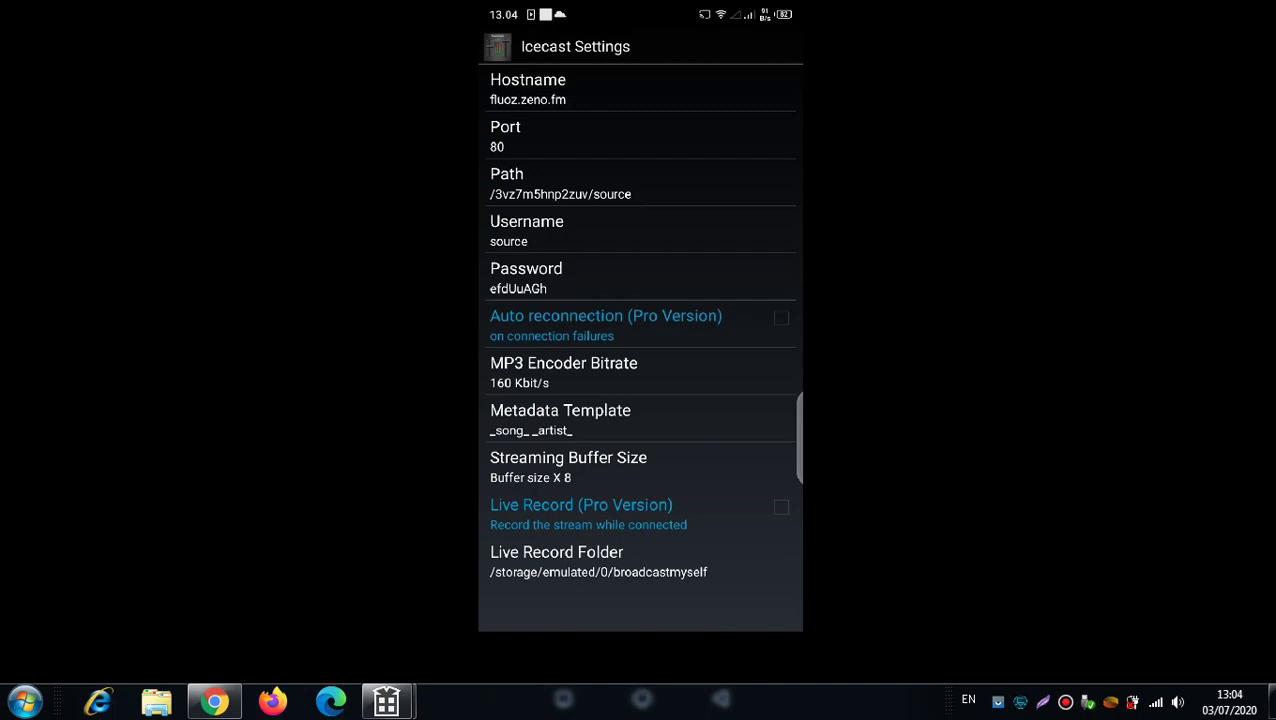
left_click(563, 370)
left_click(600, 338)
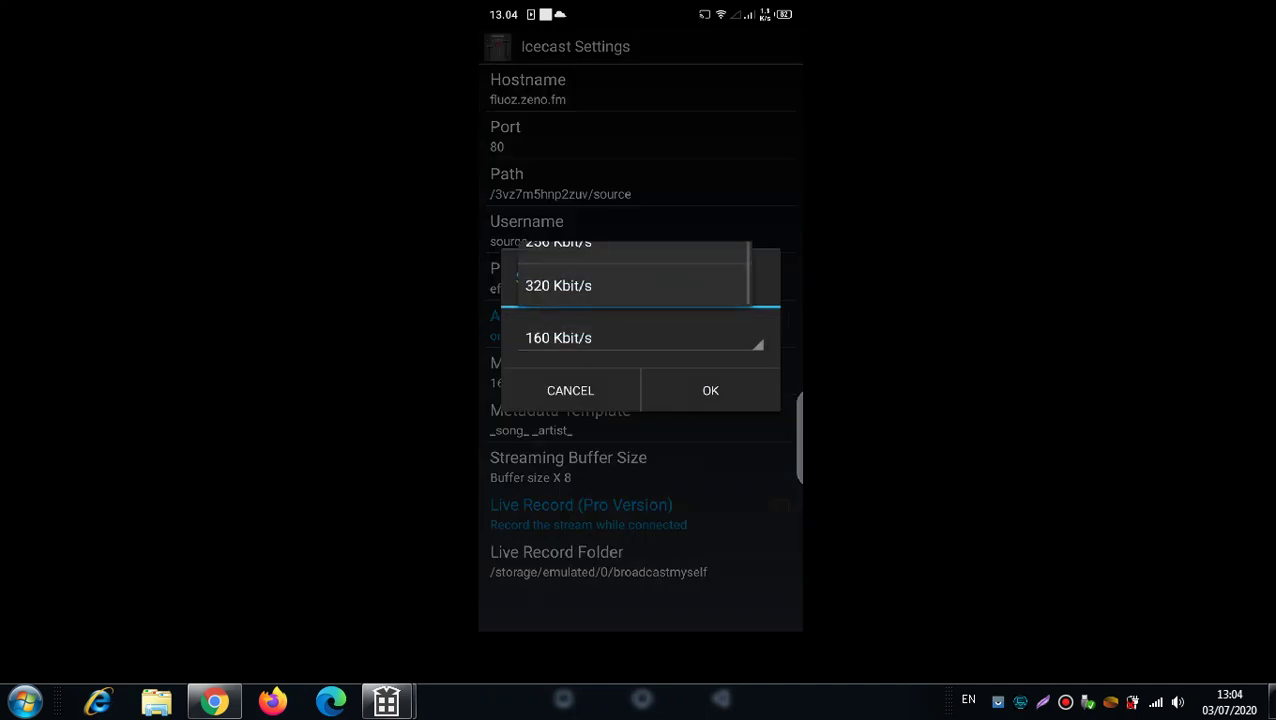
scroll(634, 275, "up", 3)
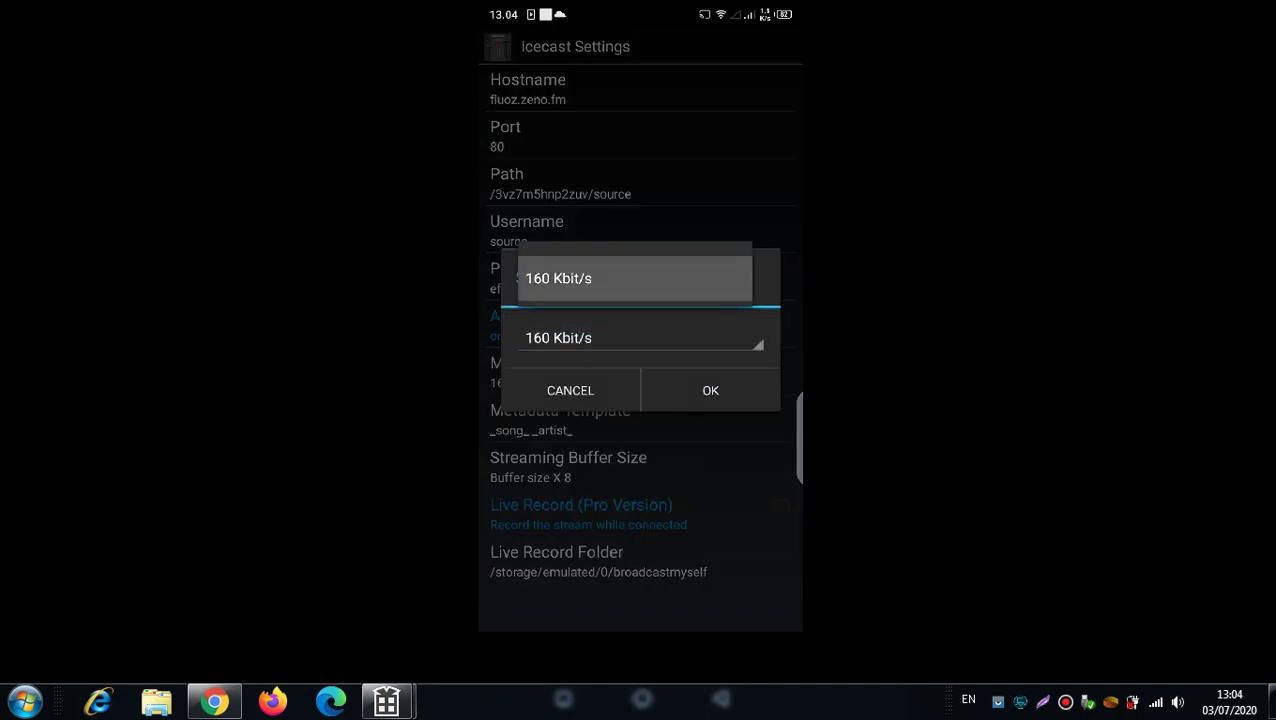
scroll(634, 275, "down", 1)
scroll(634, 275, "down", 2)
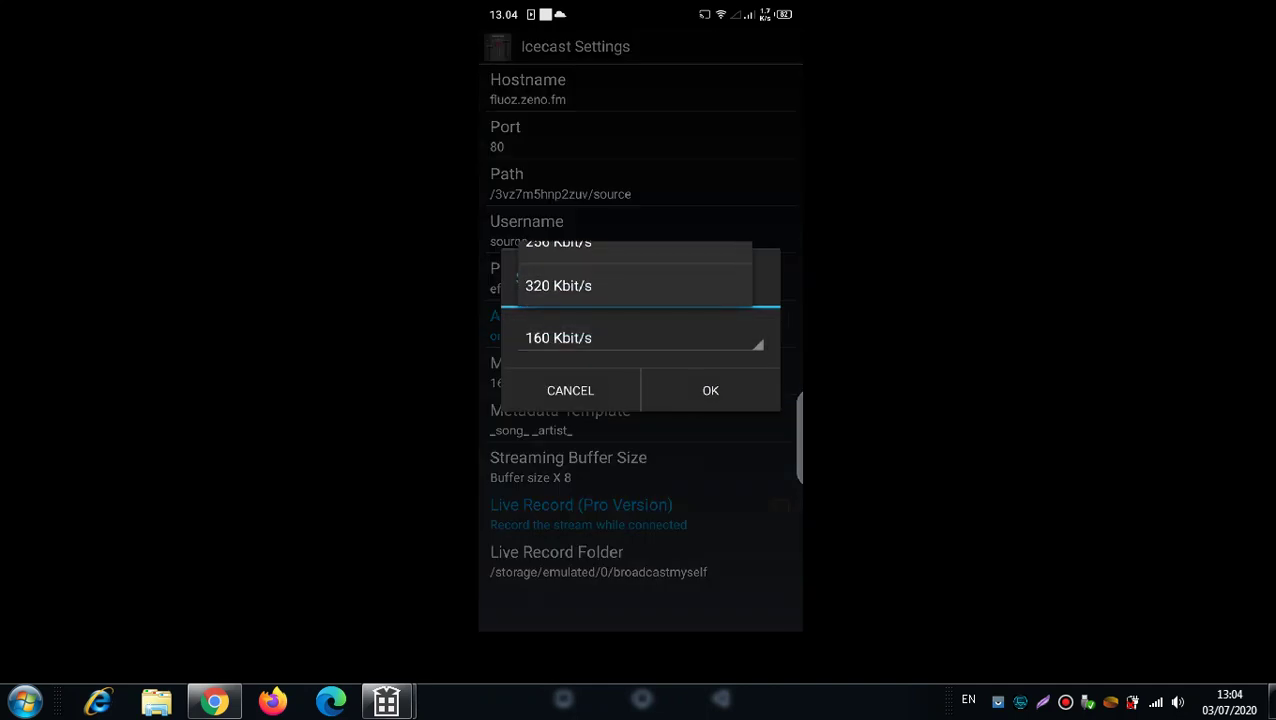
key("Escape")
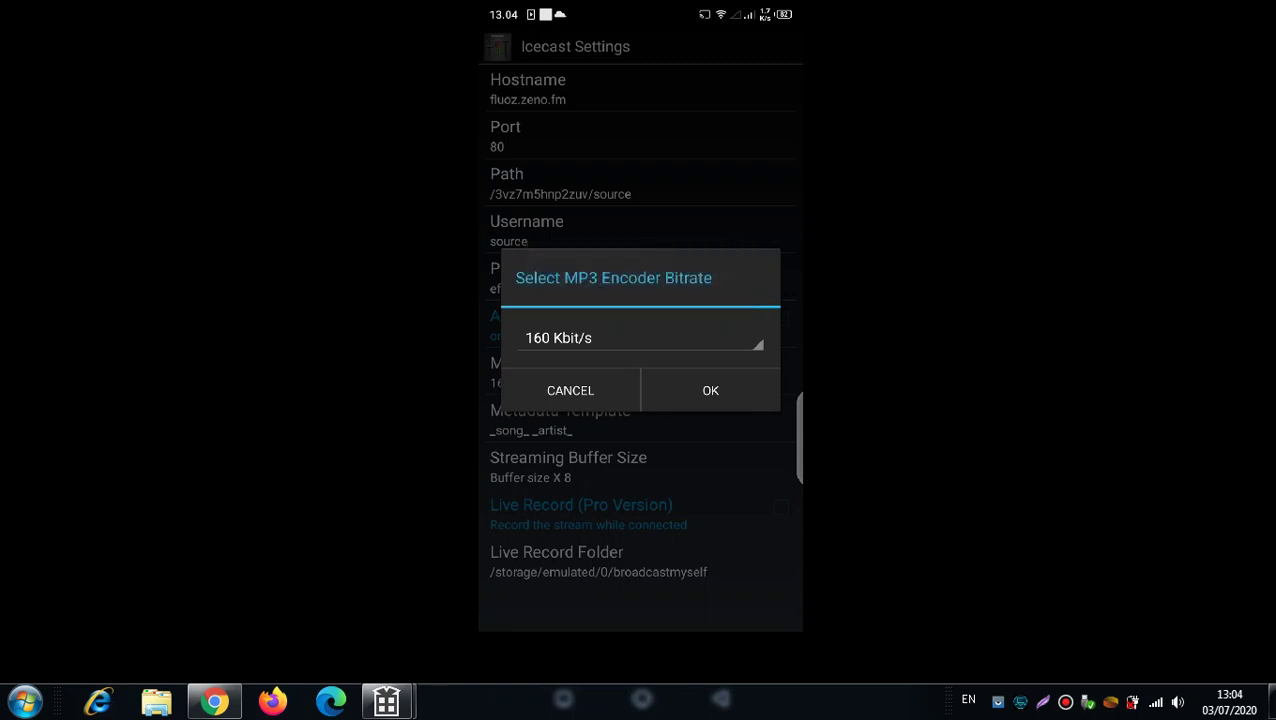
key("Escape")
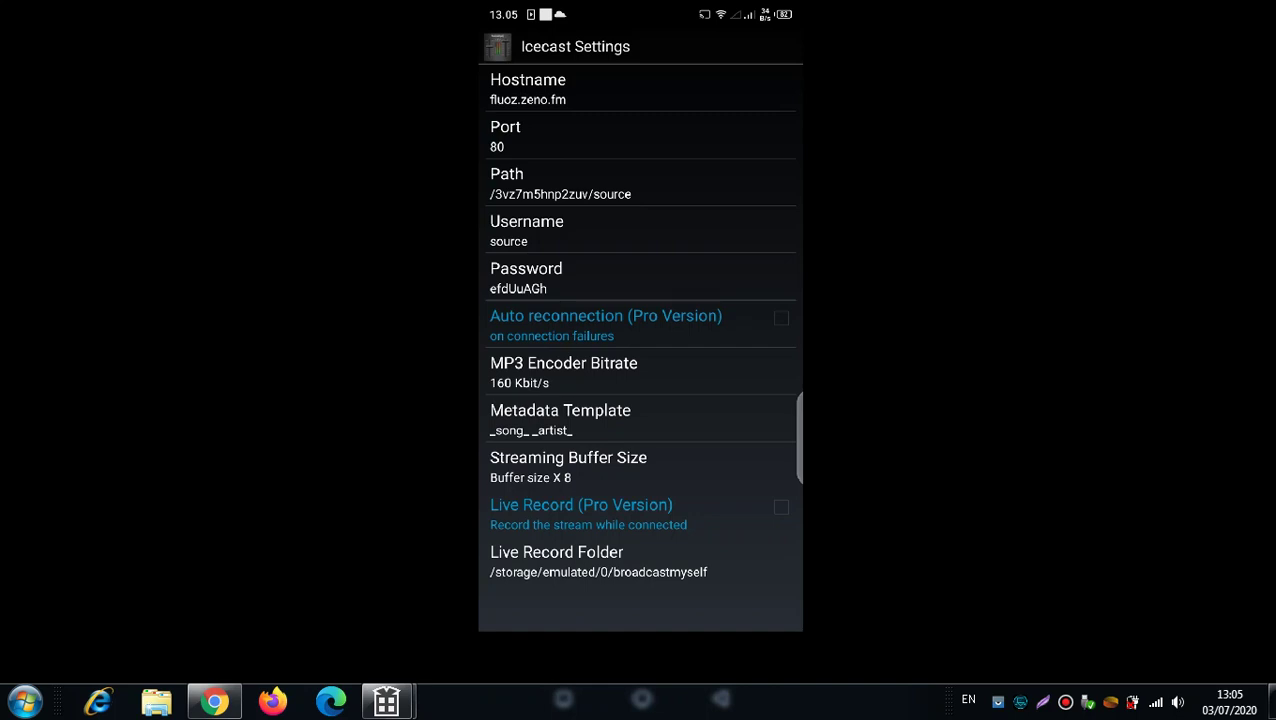
- Leave BroadcastMySelf for the home screen and launch Zeno Radio Creator
left_click(598, 561)
left_click(641, 698)
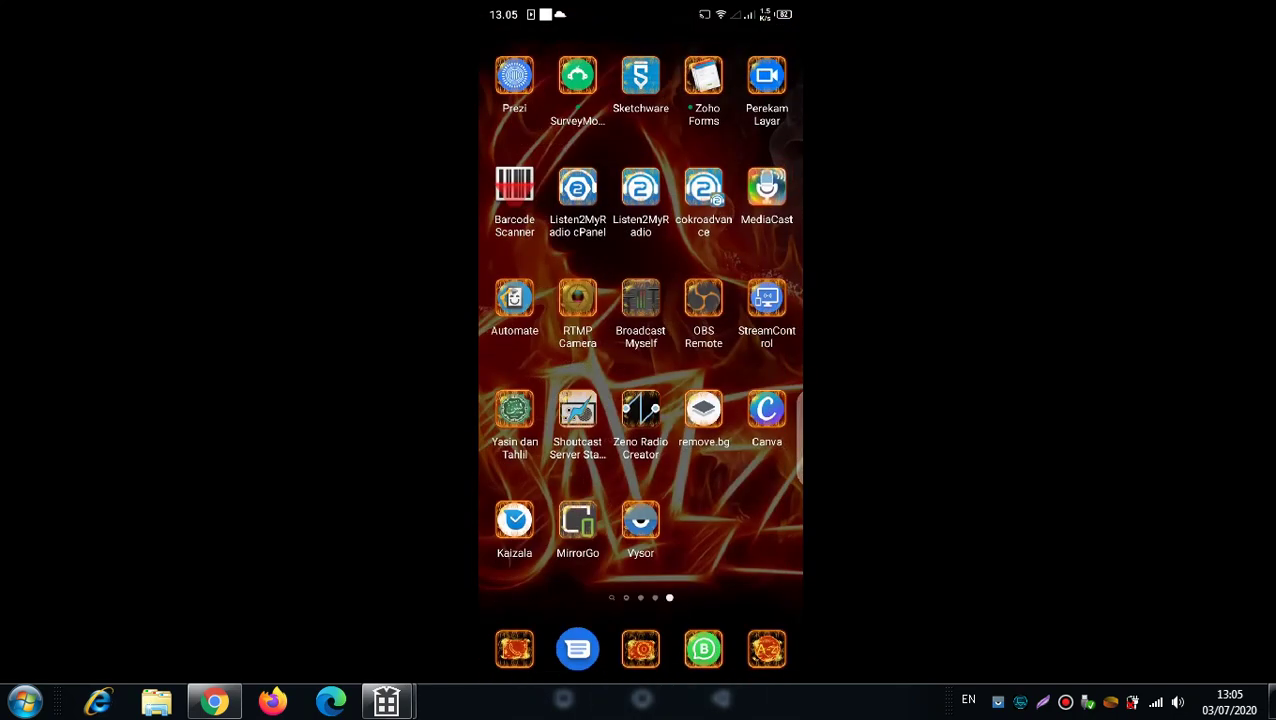
left_click(640, 410)
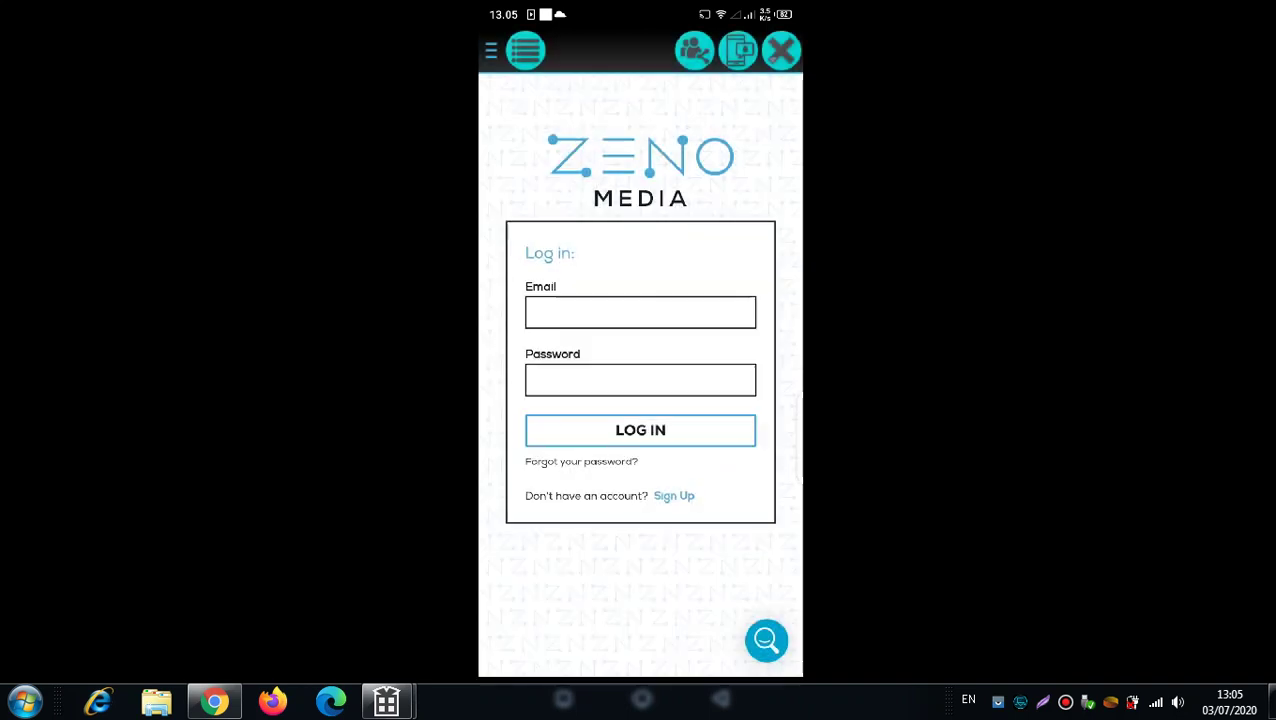
- Log in to Zeno Radio Creator with the account e-mail address and password
left_click(640, 312)
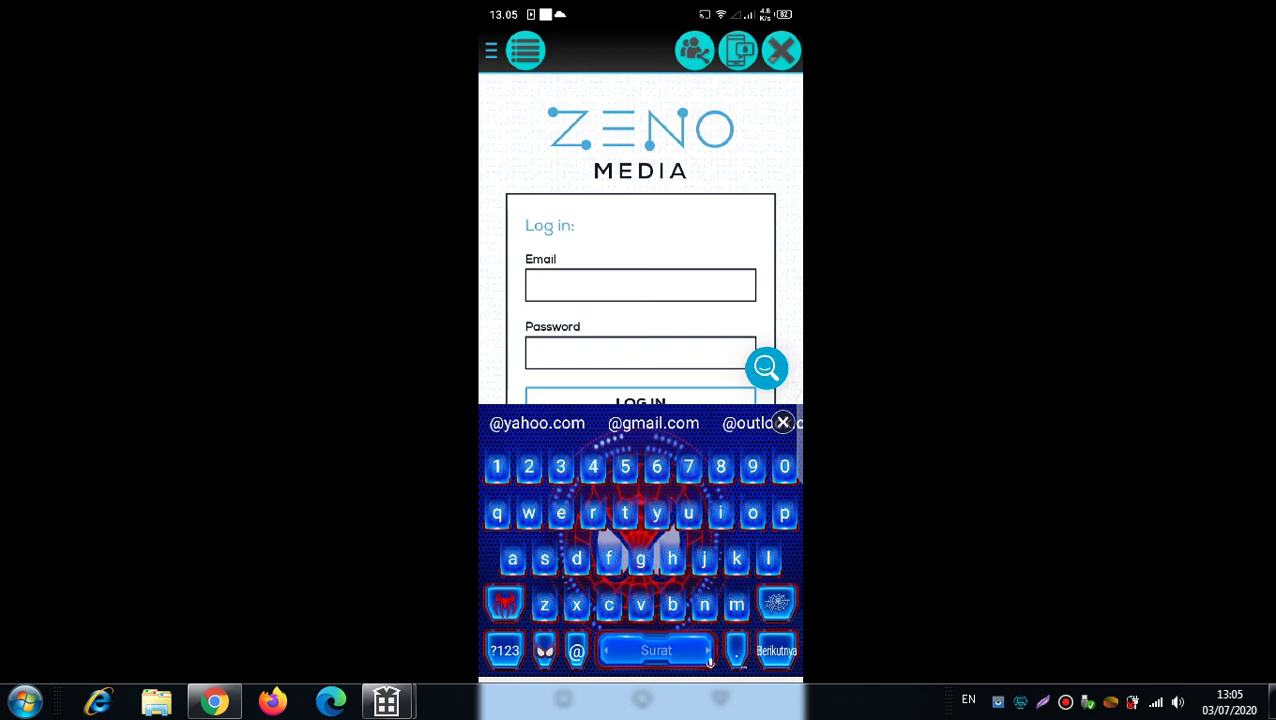
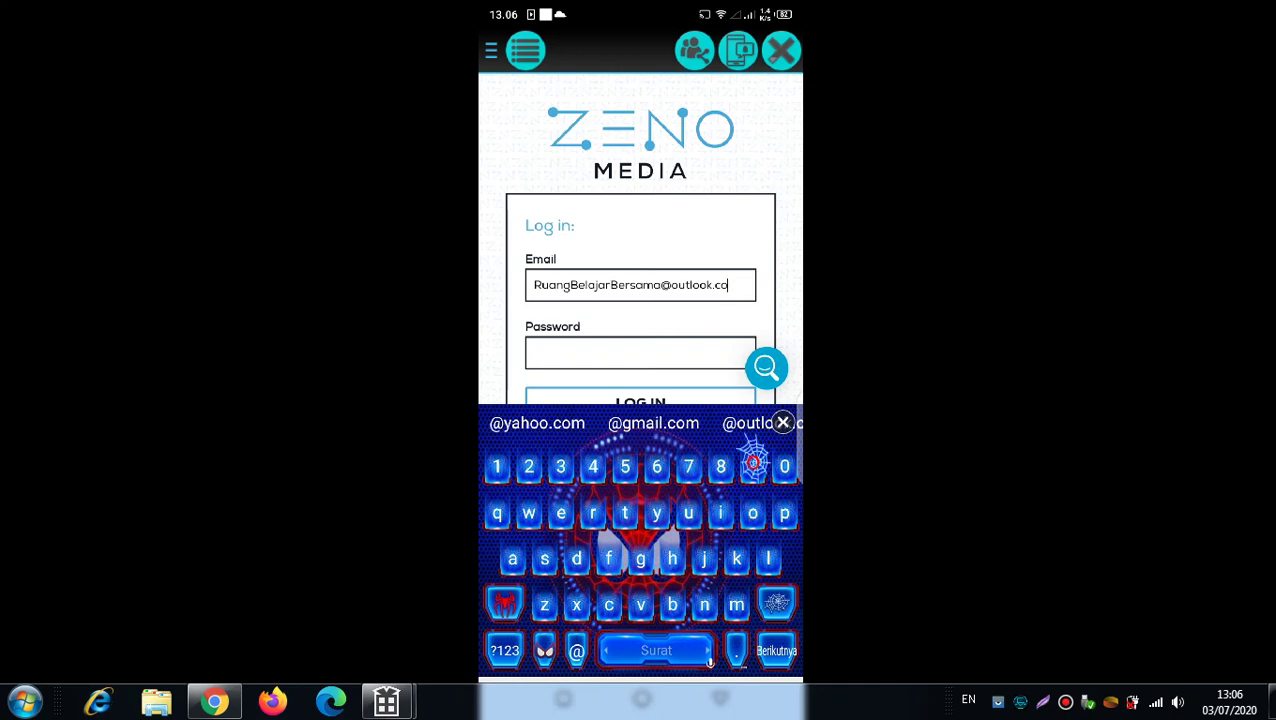
key("Tab")
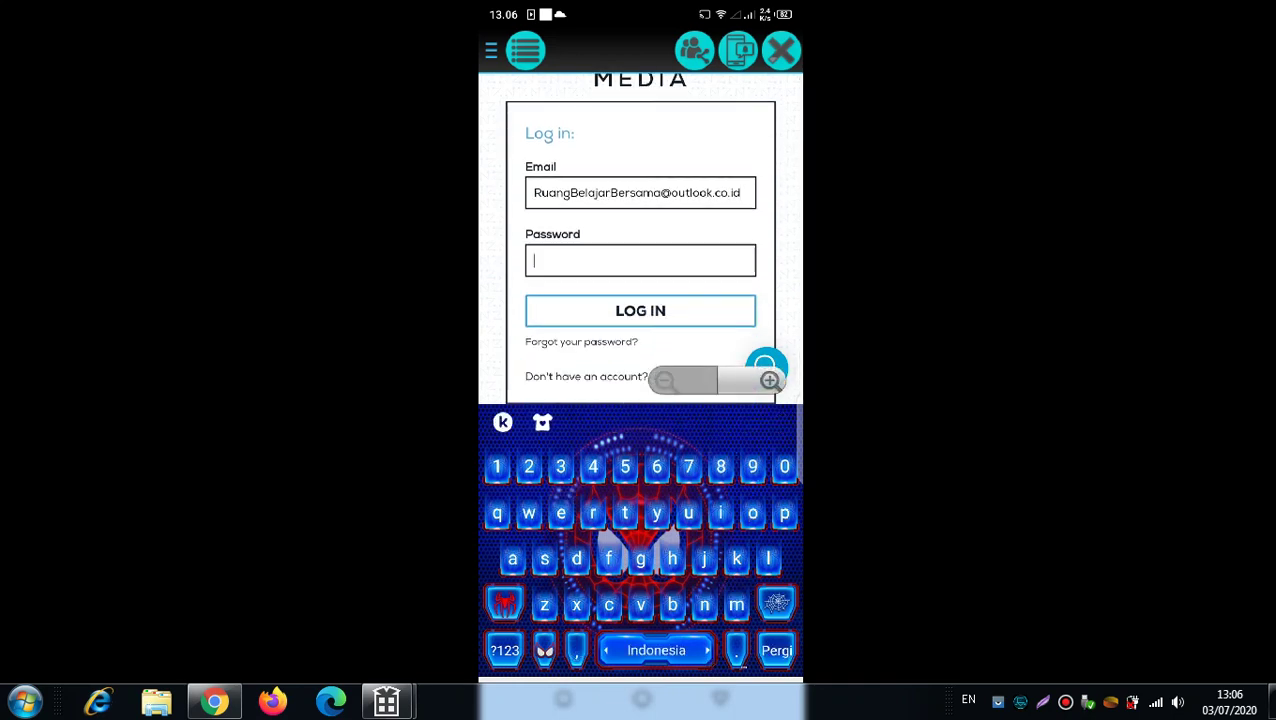
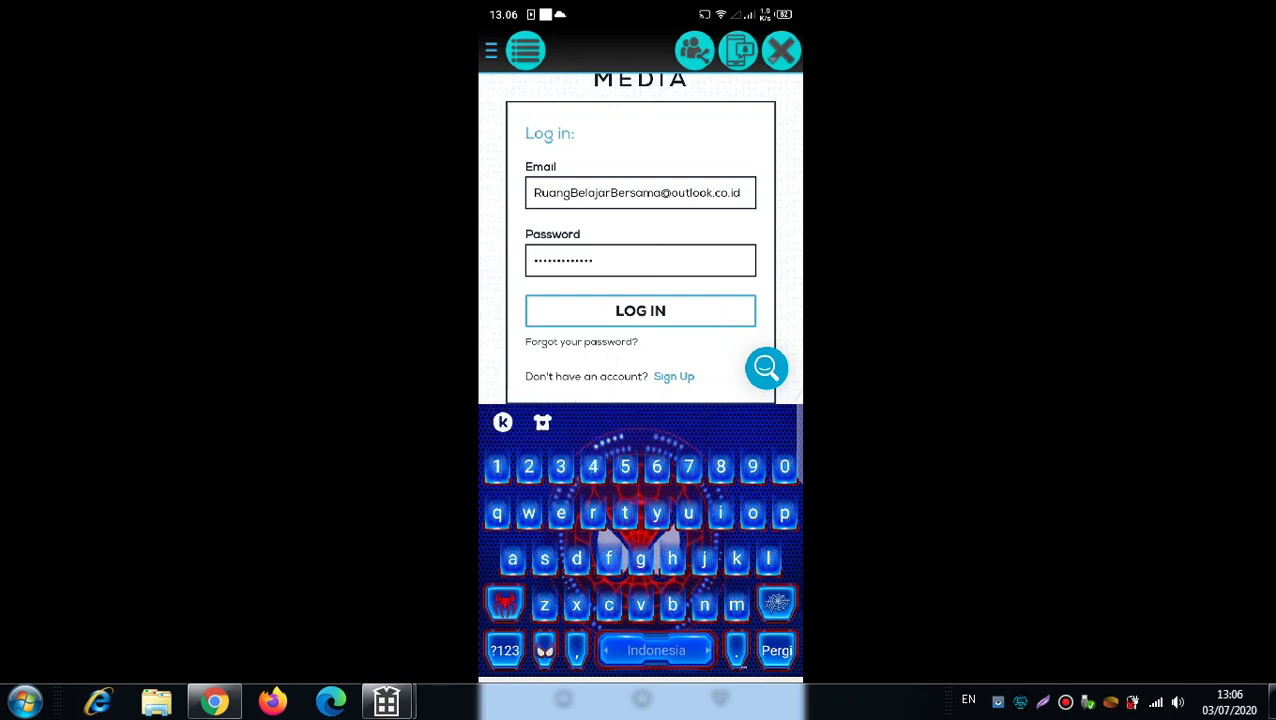
key("Return")
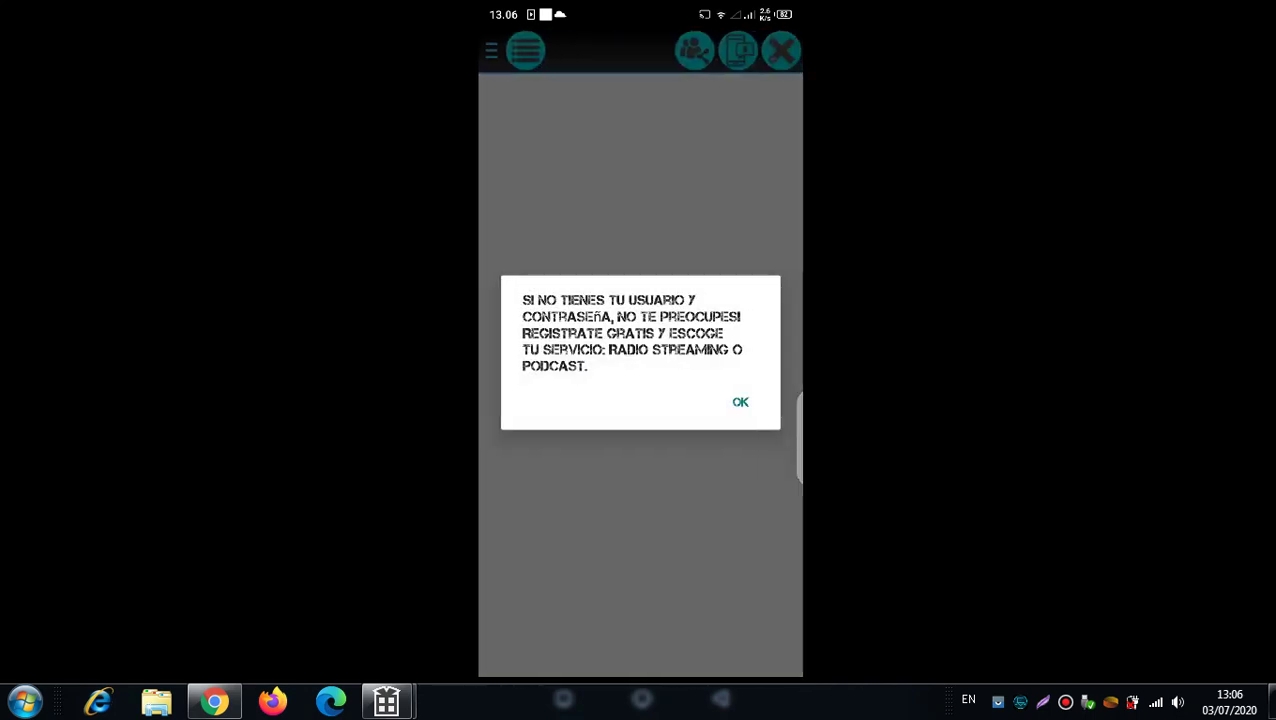
- Dismiss the registration notice and sign in again with the account e-mail and password
left_click(740, 401)
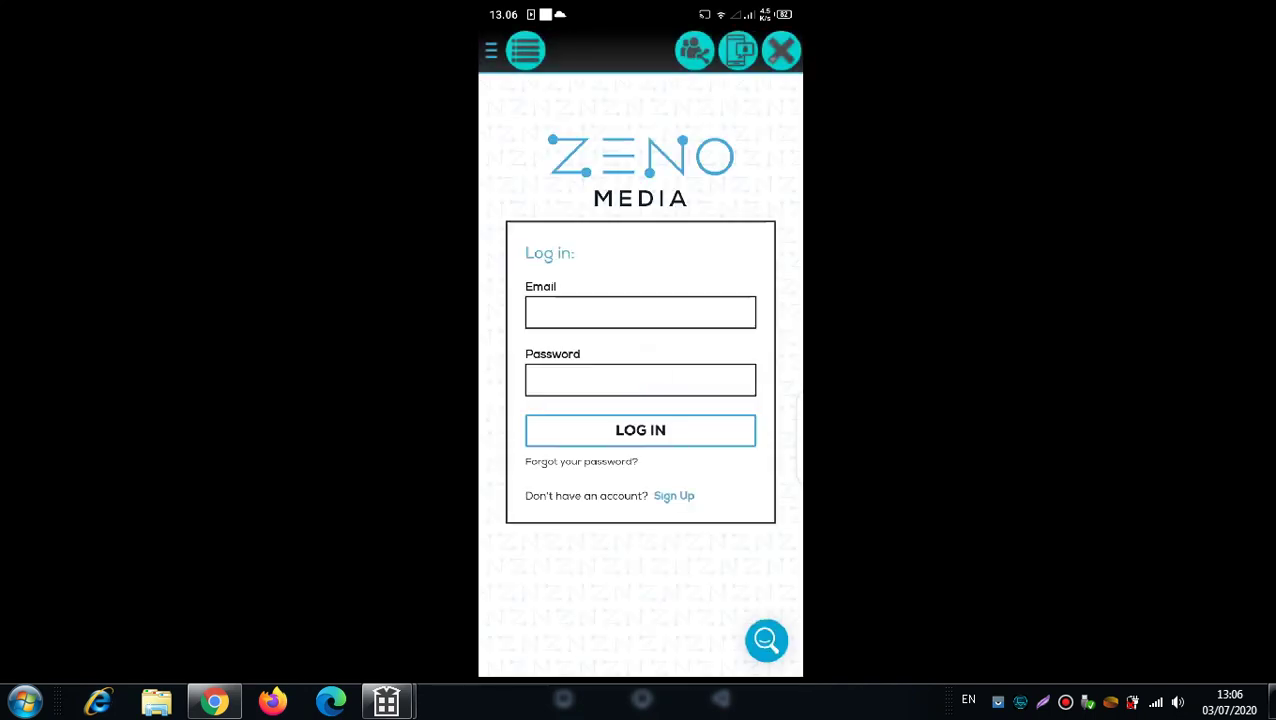
left_click(640, 312)
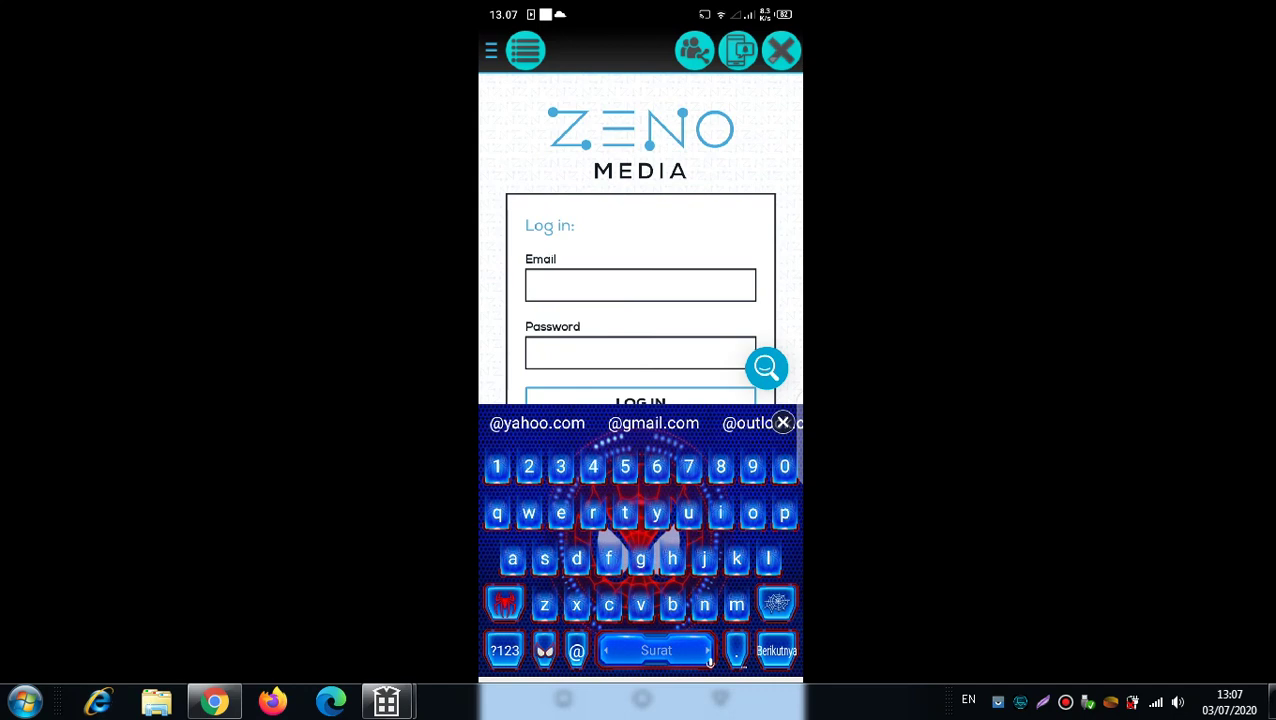
type("r")
key("BackSpace")
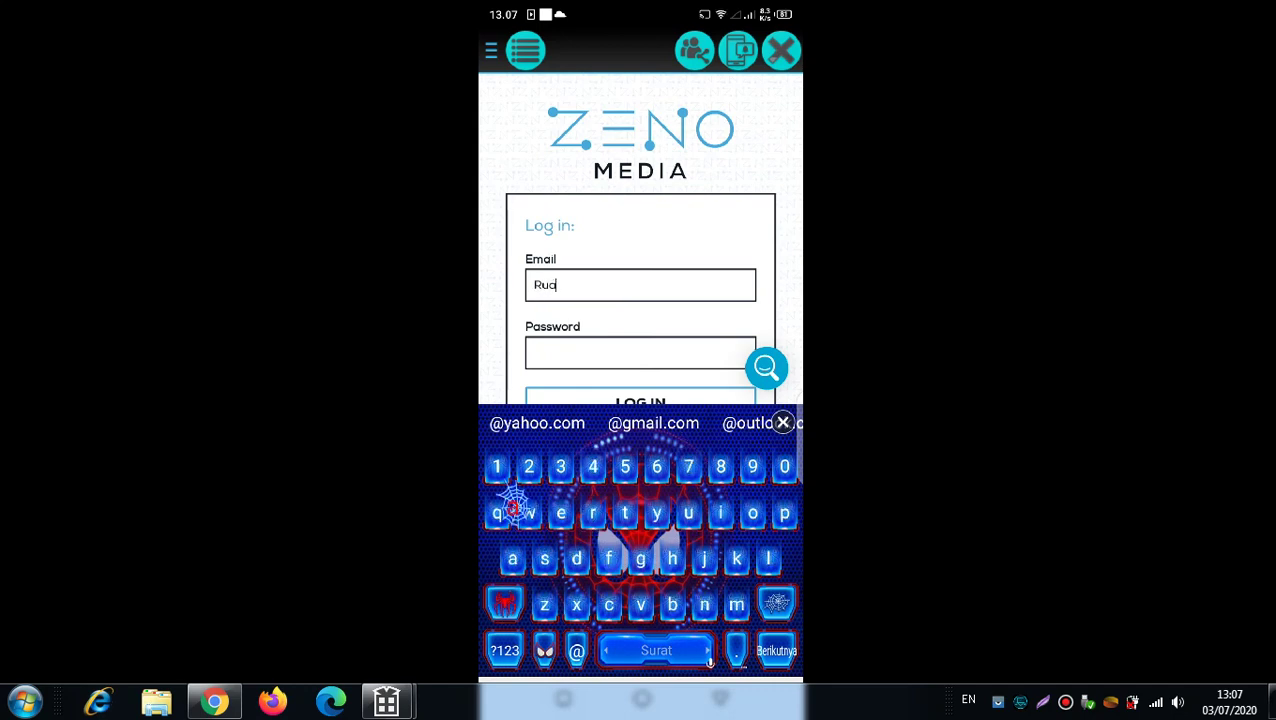
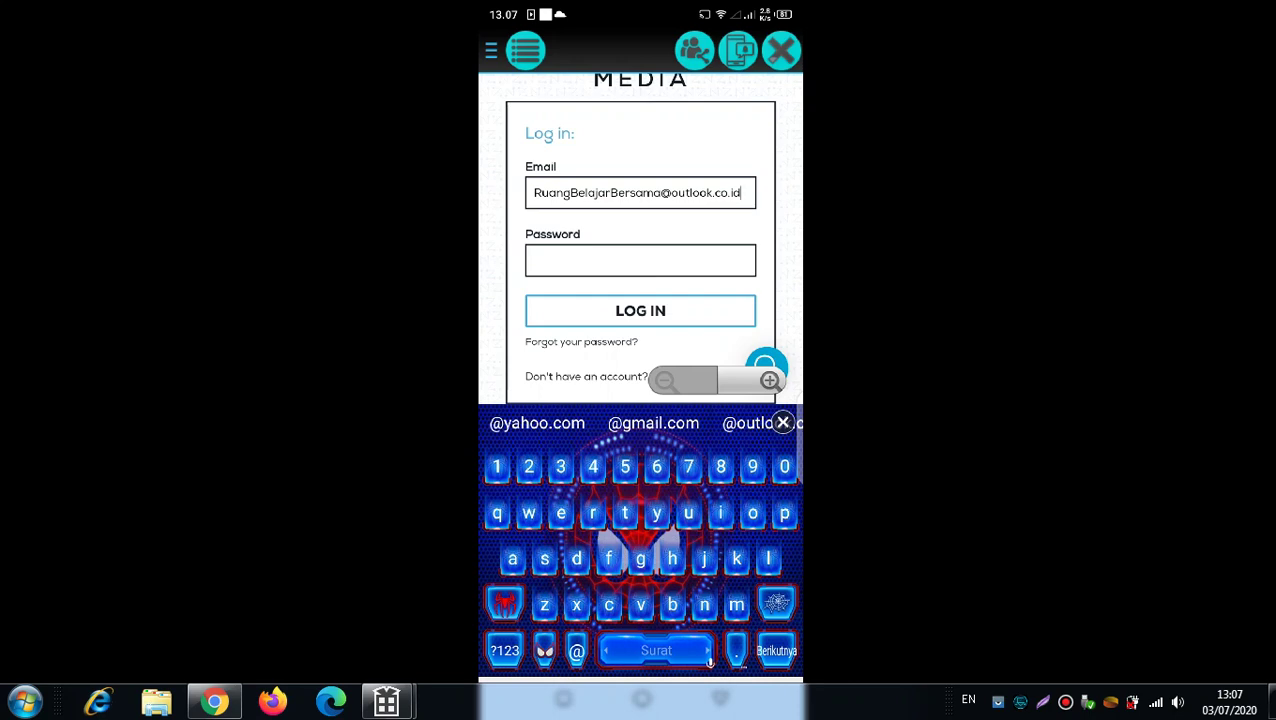
left_click(640, 260)
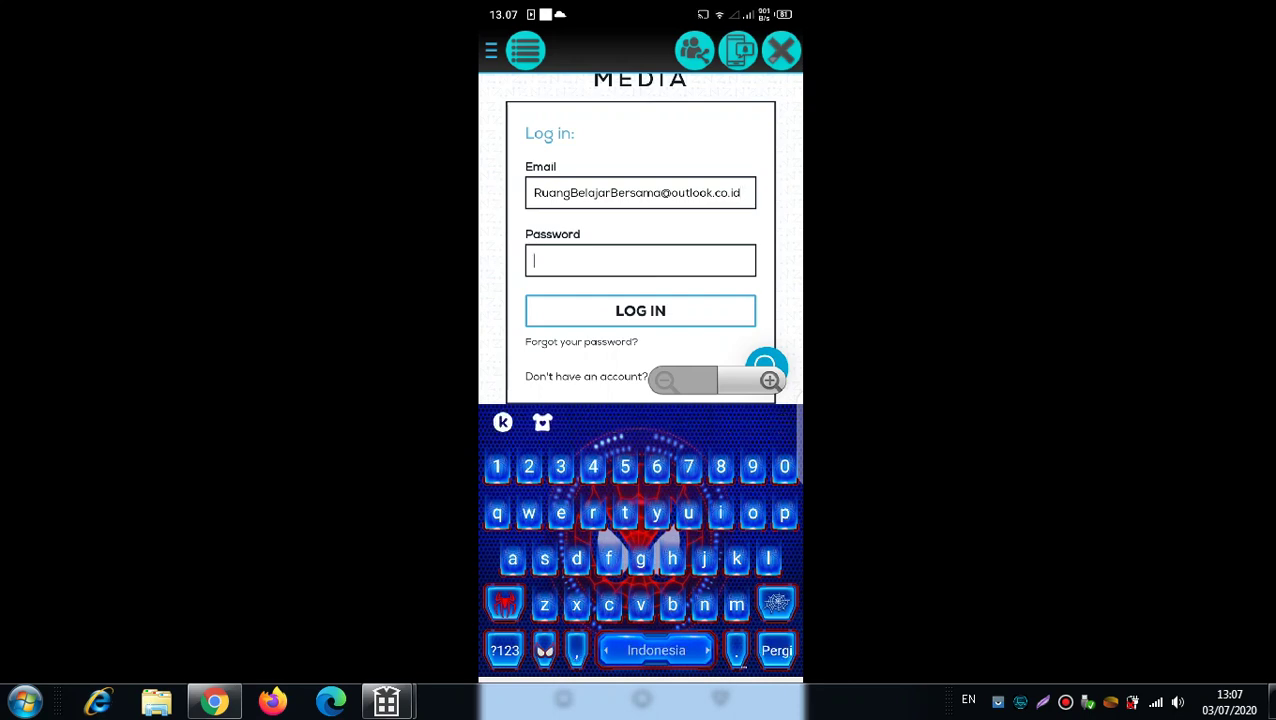
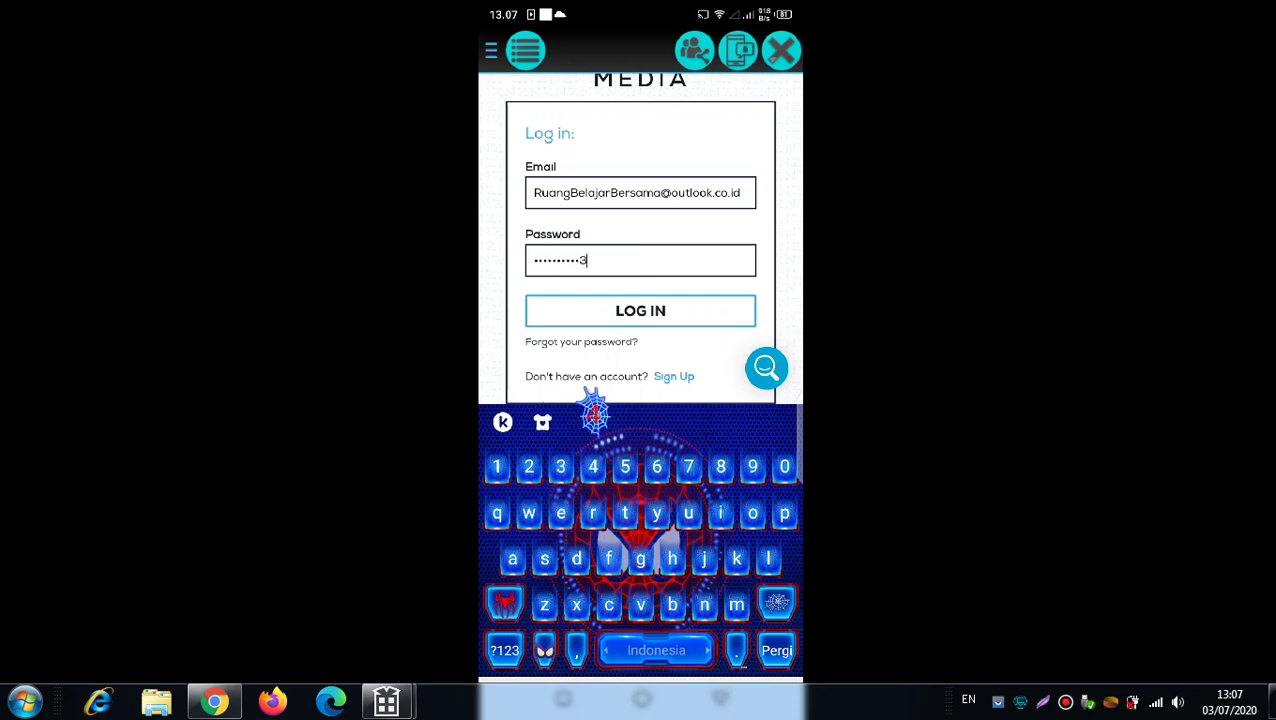
key("Return")
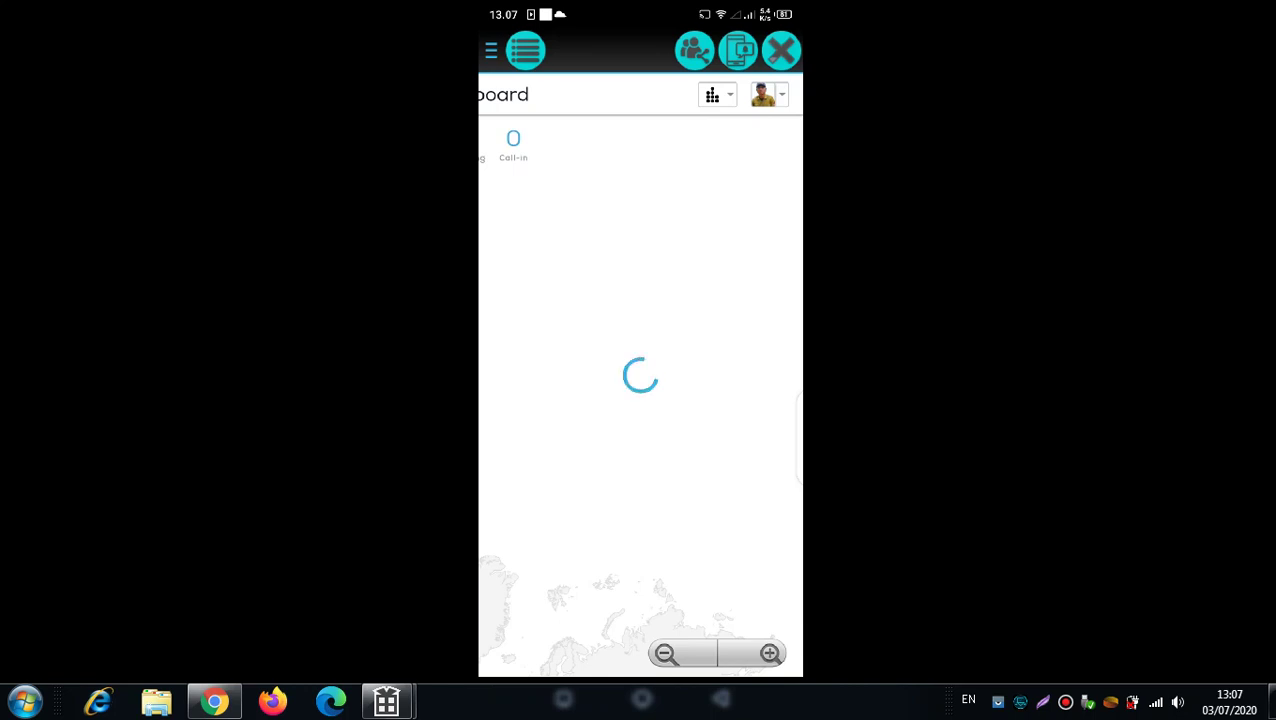
- Re-enter the account e-mail and password and log in to reach the Dashboard
left_click(640, 312)
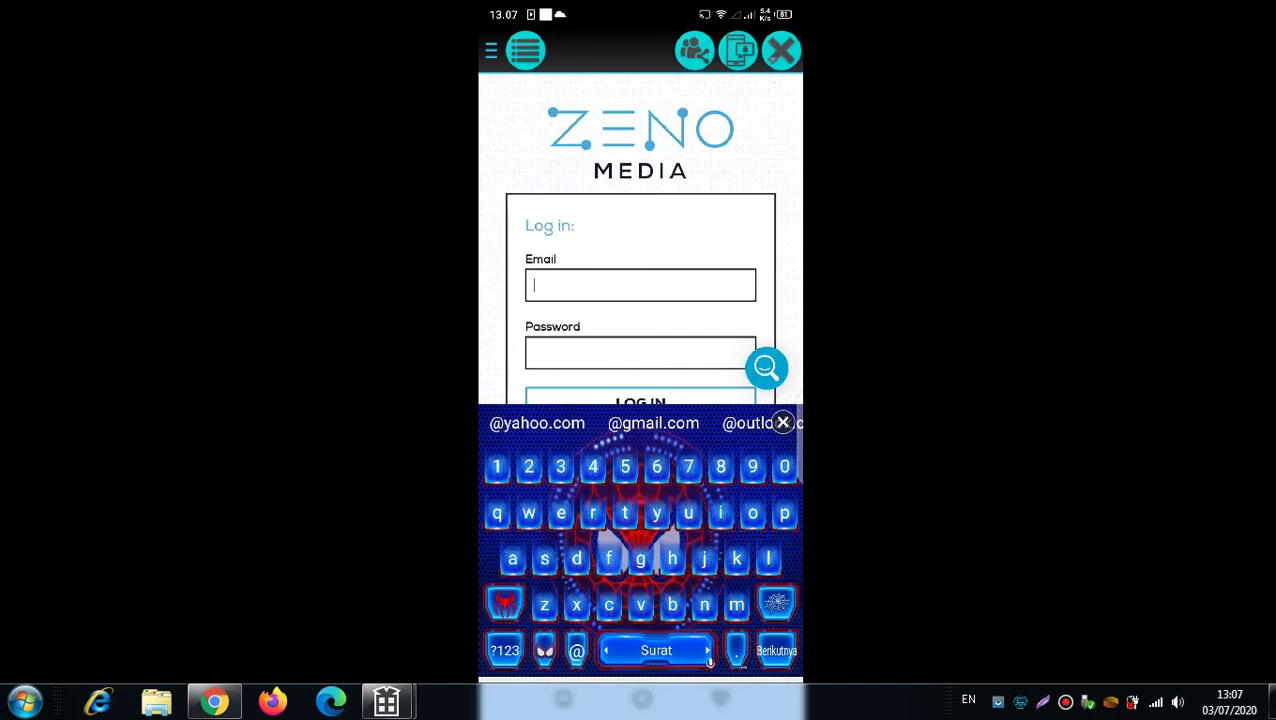
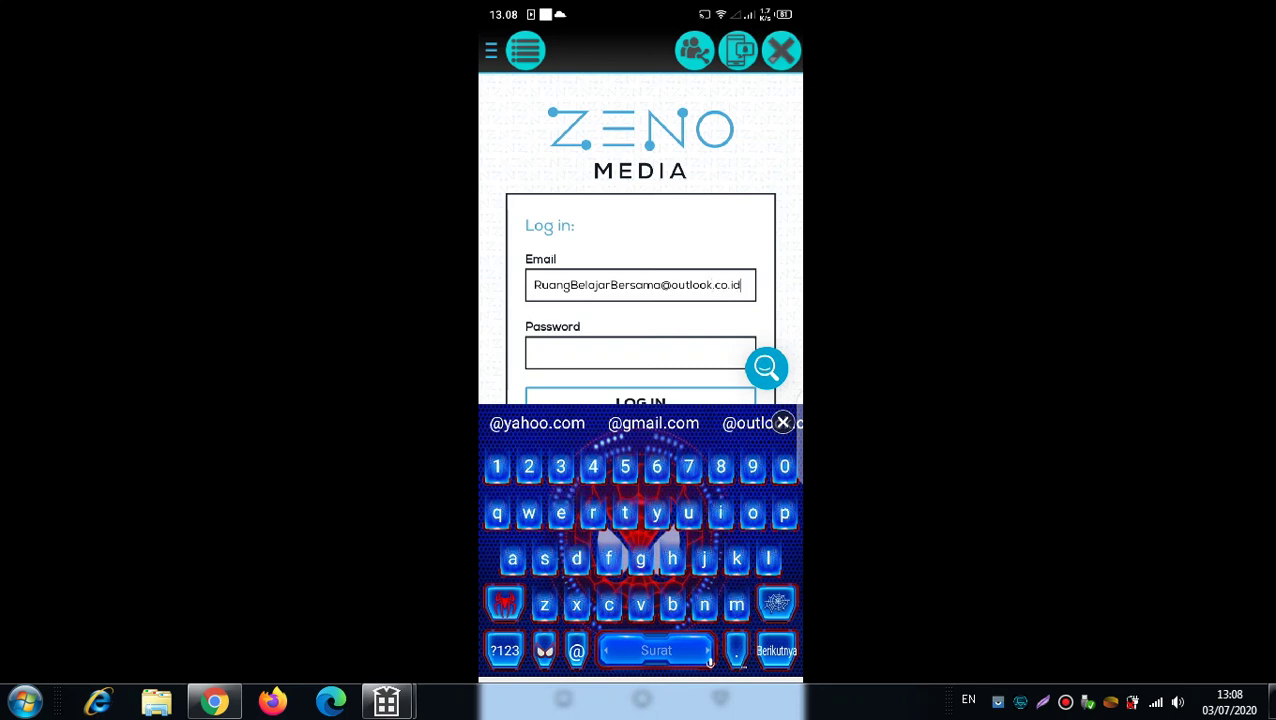
key("Tab")
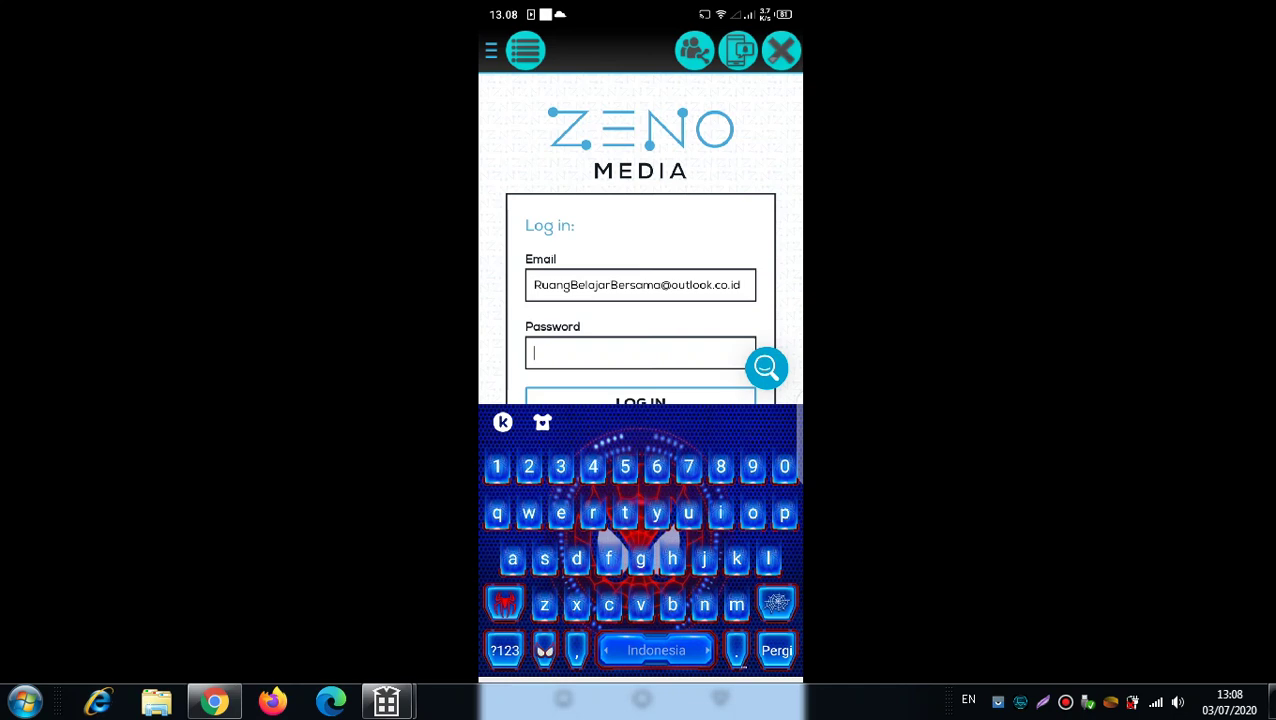
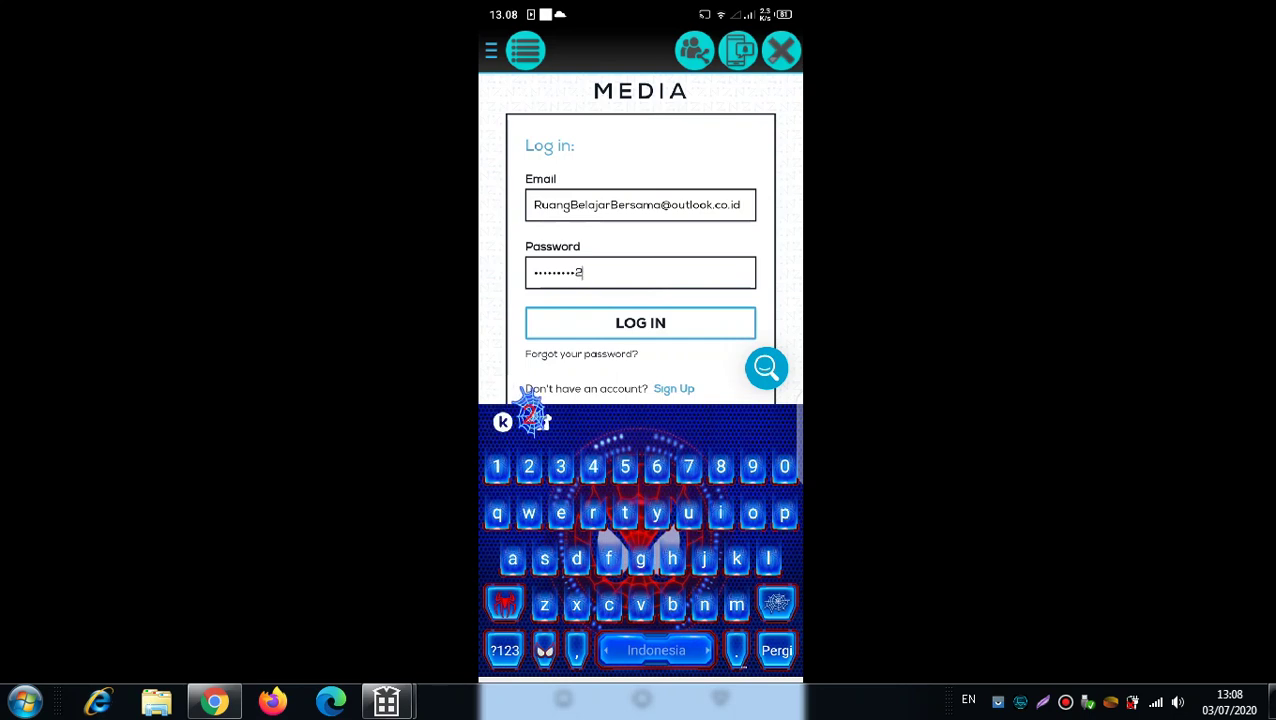
left_click(648, 333)
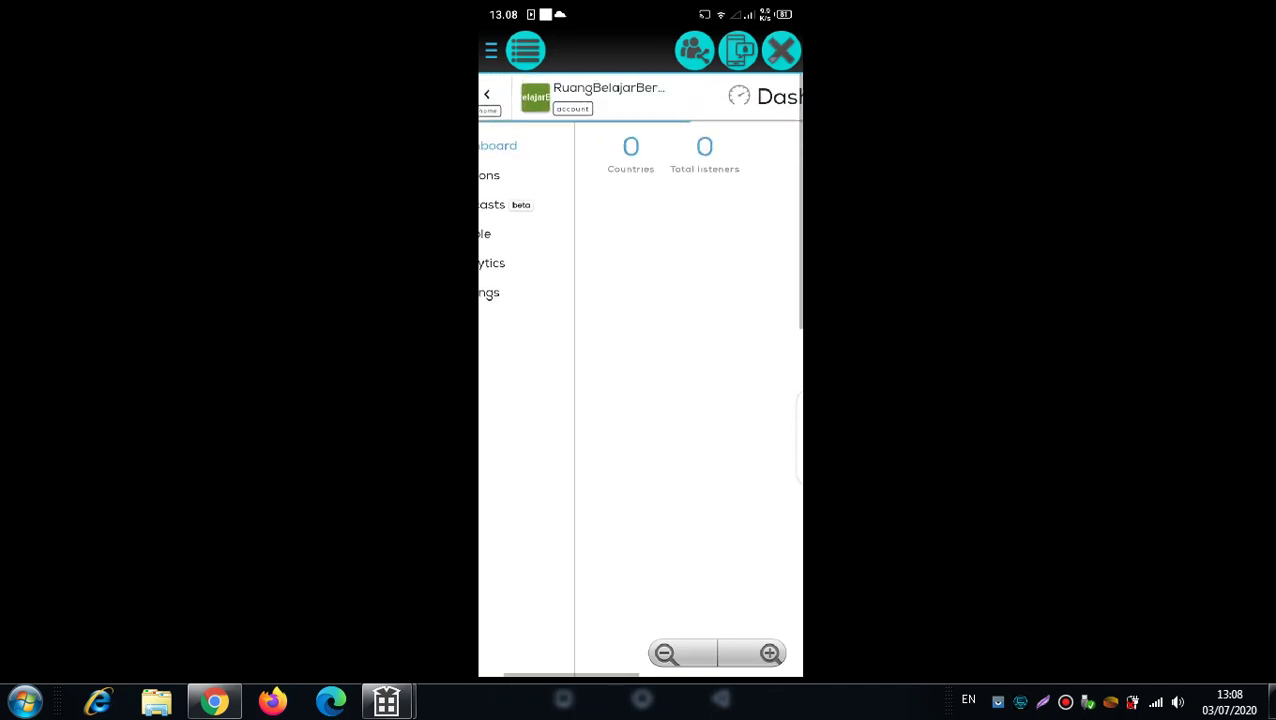
- Open the Stations page from Zeno Radio Creator's sidebar
scroll(640, 400, "left", 2)
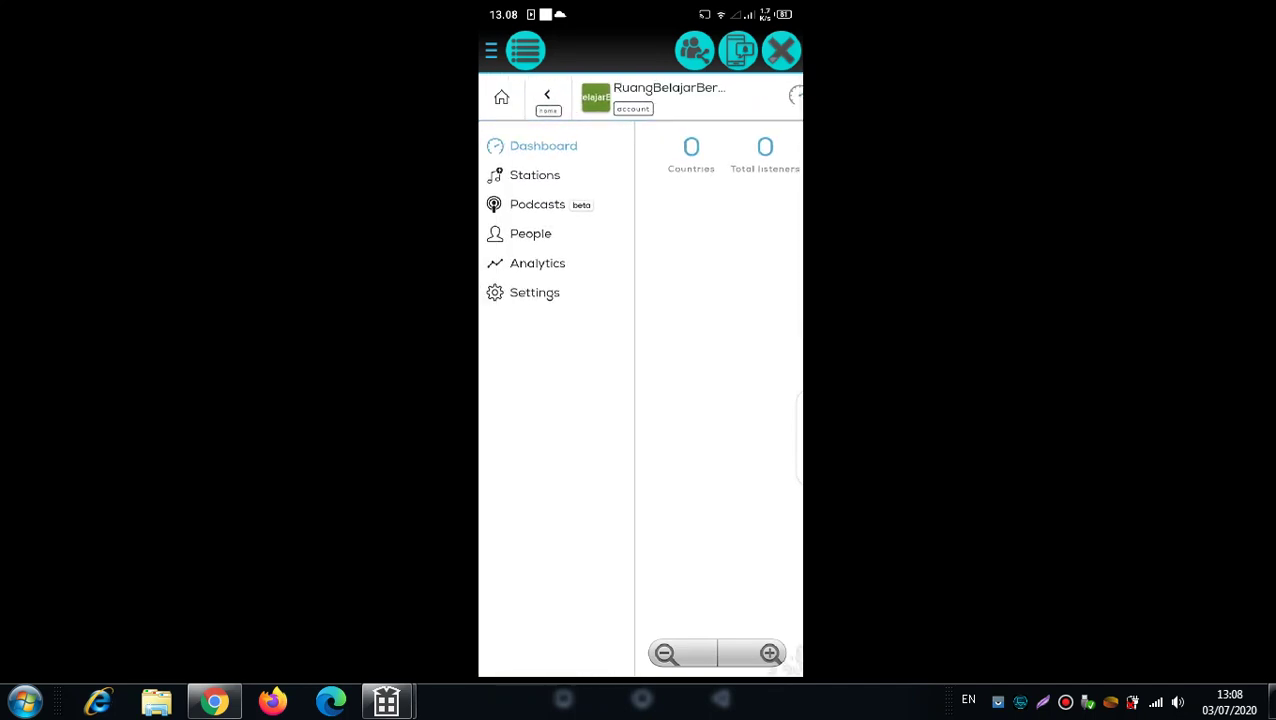
left_click(535, 175)
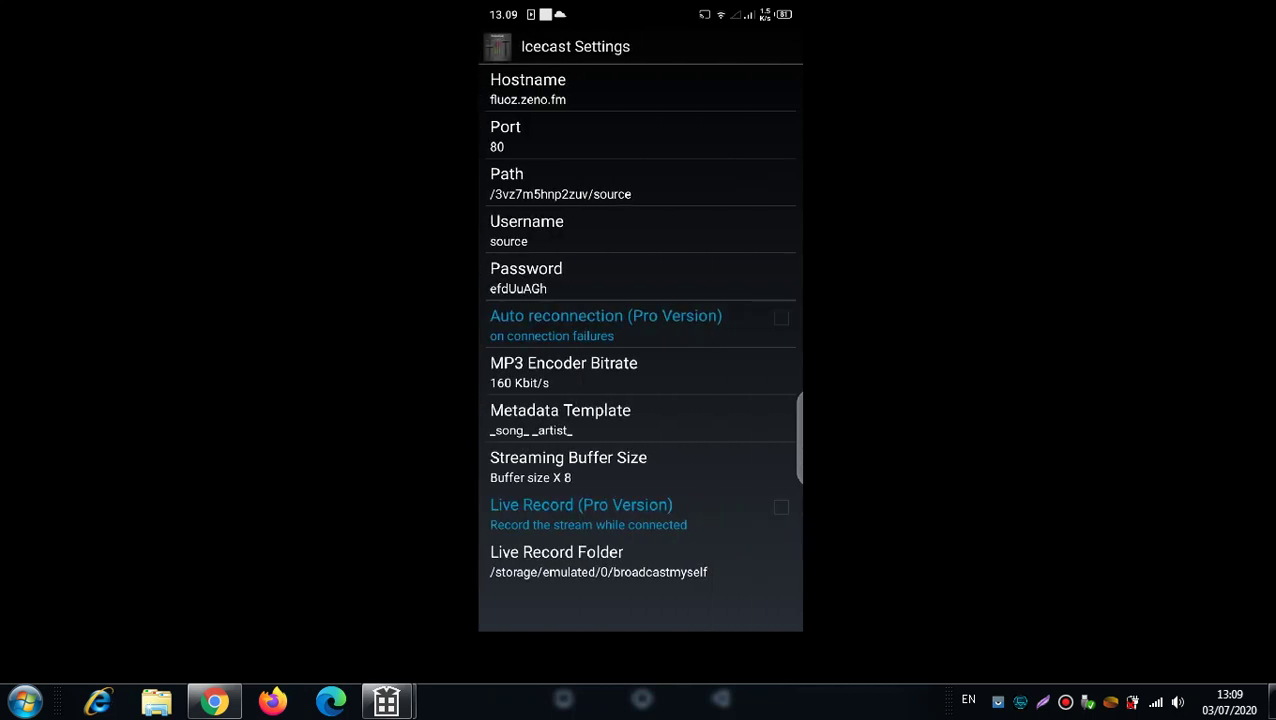
- Replace the Icecast hostname with the pasted fluoz.zeno.fm, then go to the home screen
left_click(560, 89)
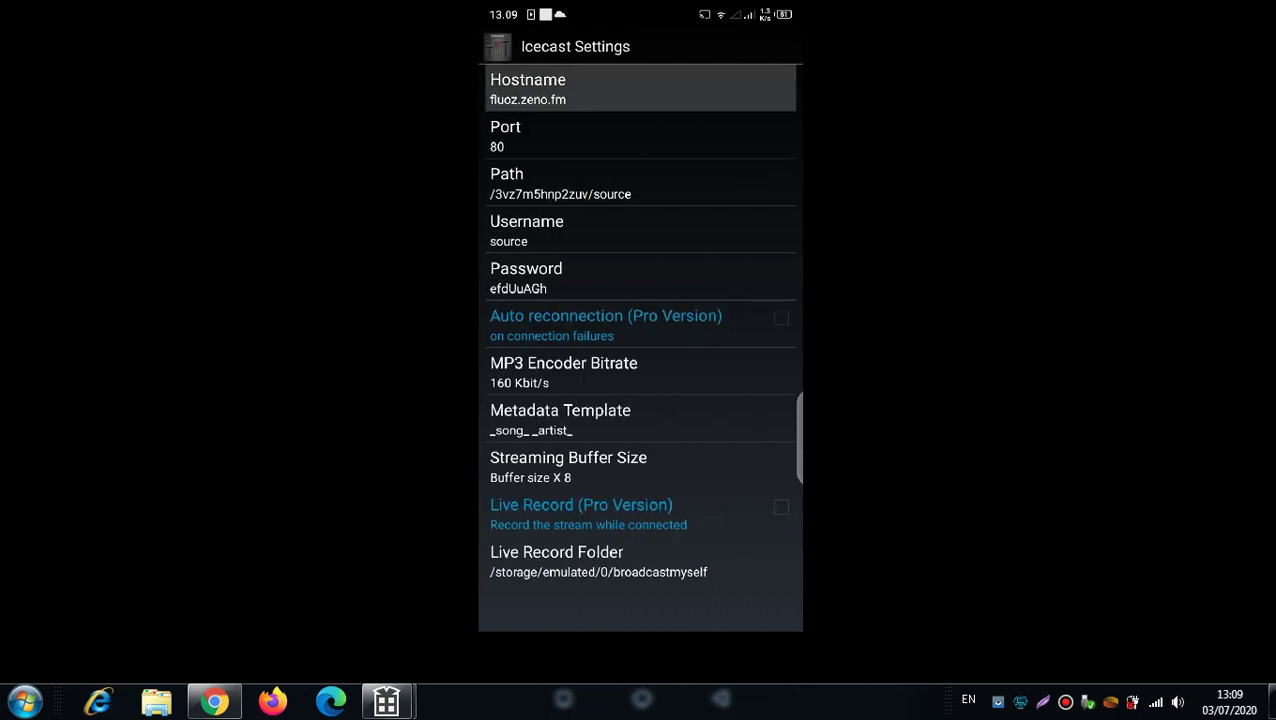
left_click(644, 338)
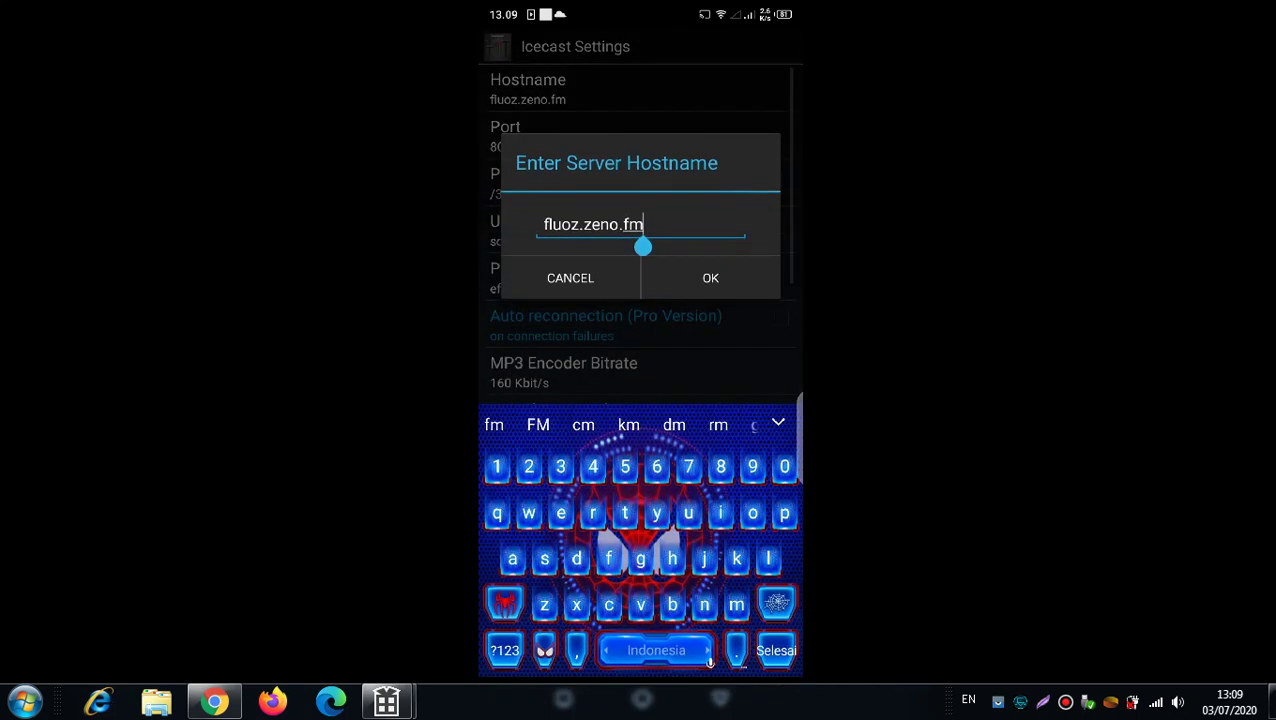
key("BackSpace")
key("BackSpace")
key("BackSpace")
key("BackSpace")
key("BackSpace")
key("BackSpace")
key("BackSpace")
key("BackSpace")
key("BackSpace")
key("BackSpace")
key("BackSpace")
key("BackSpace")
key("BackSpace")
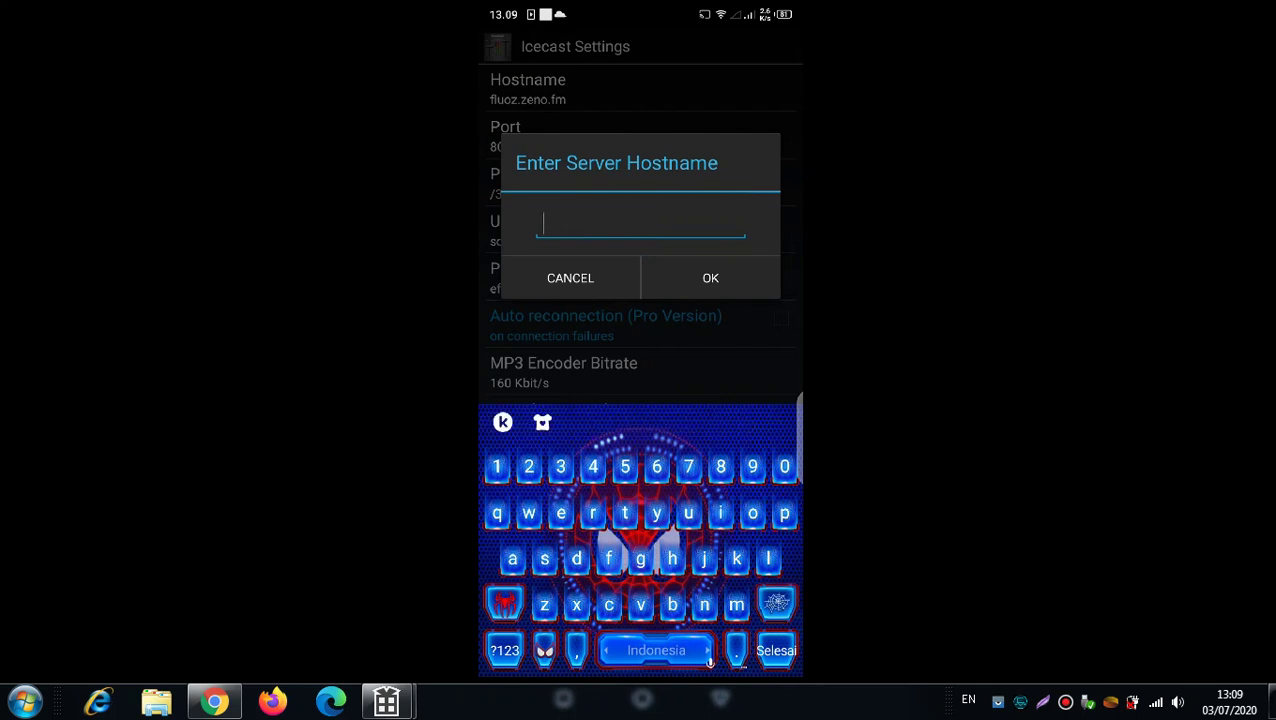
left_click(543, 228)
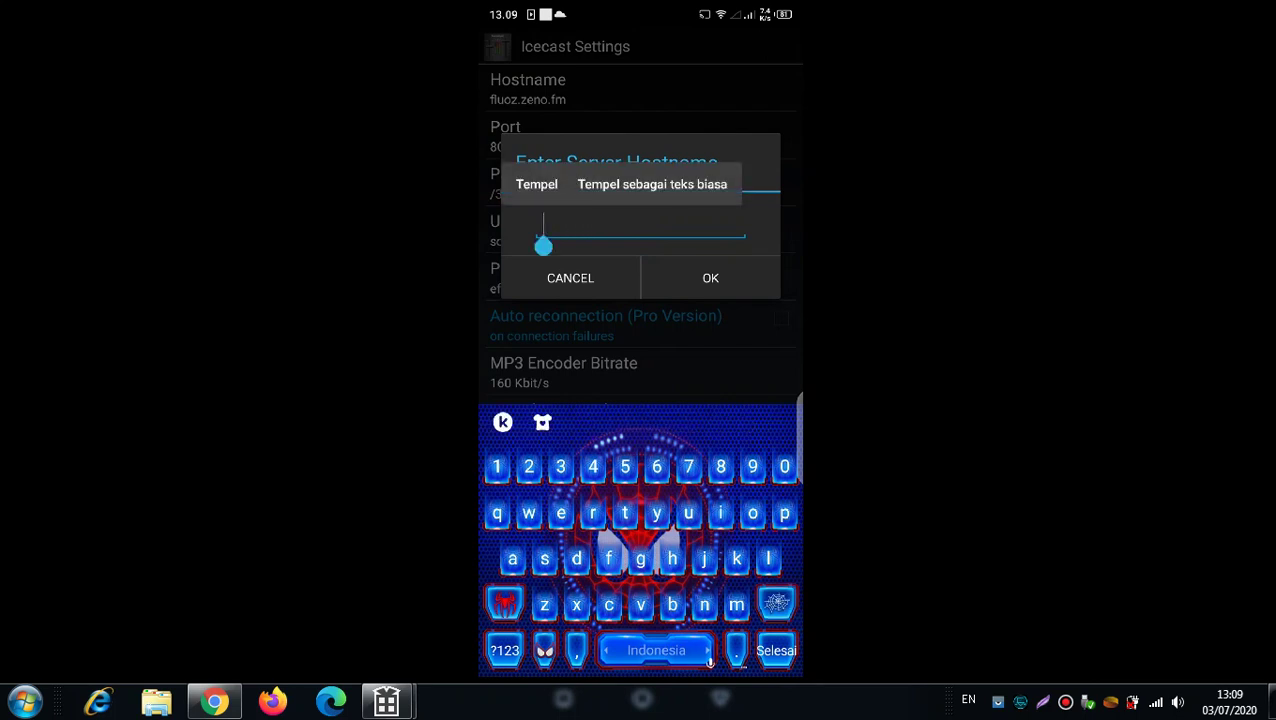
left_click(536, 184)
left_click(710, 278)
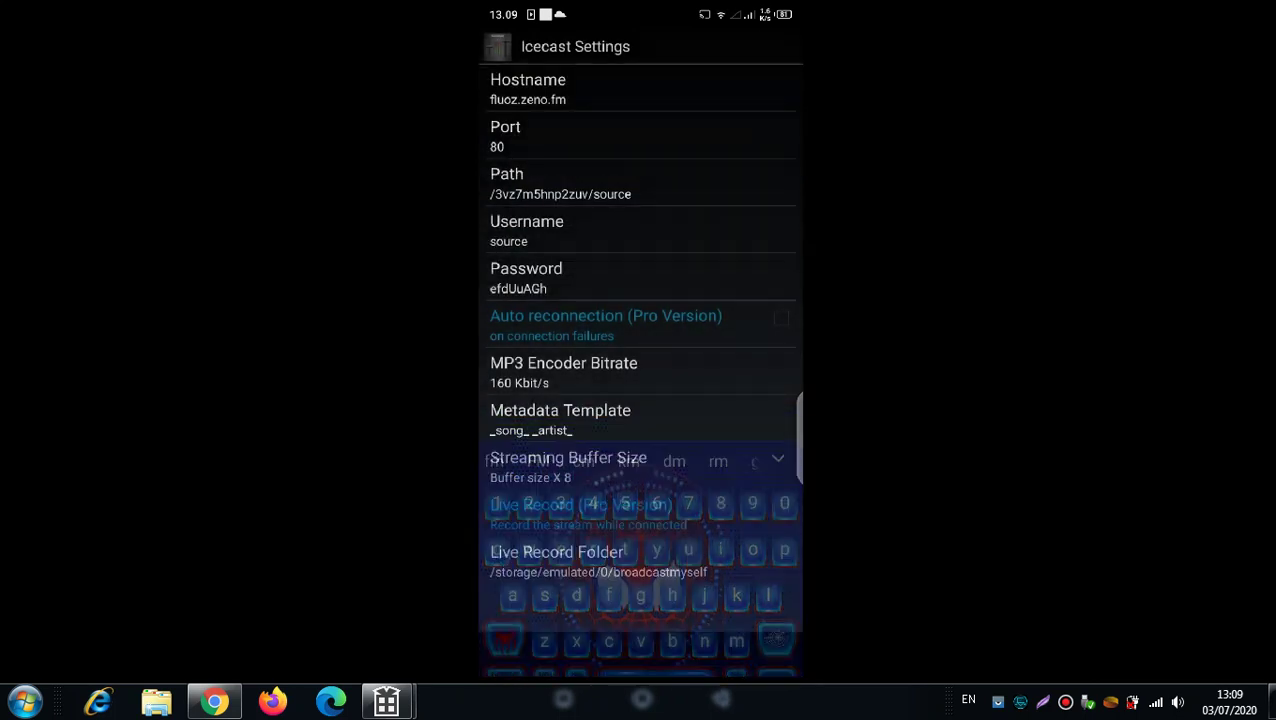
left_click(641, 698)
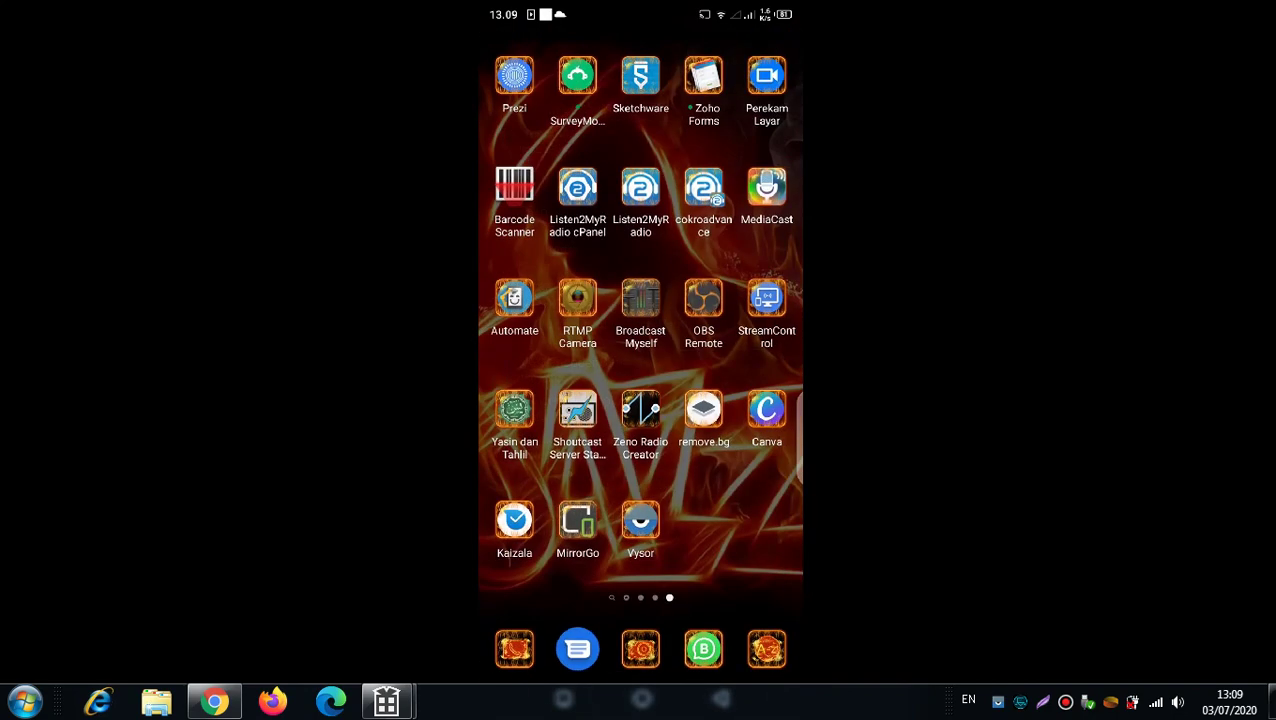
- Copy port 80 from Zeno Radio Creator's Stream Encoder Settings and return to BroadcastMySelf
left_click(563, 698)
left_click_drag(560, 350, 760, 350)
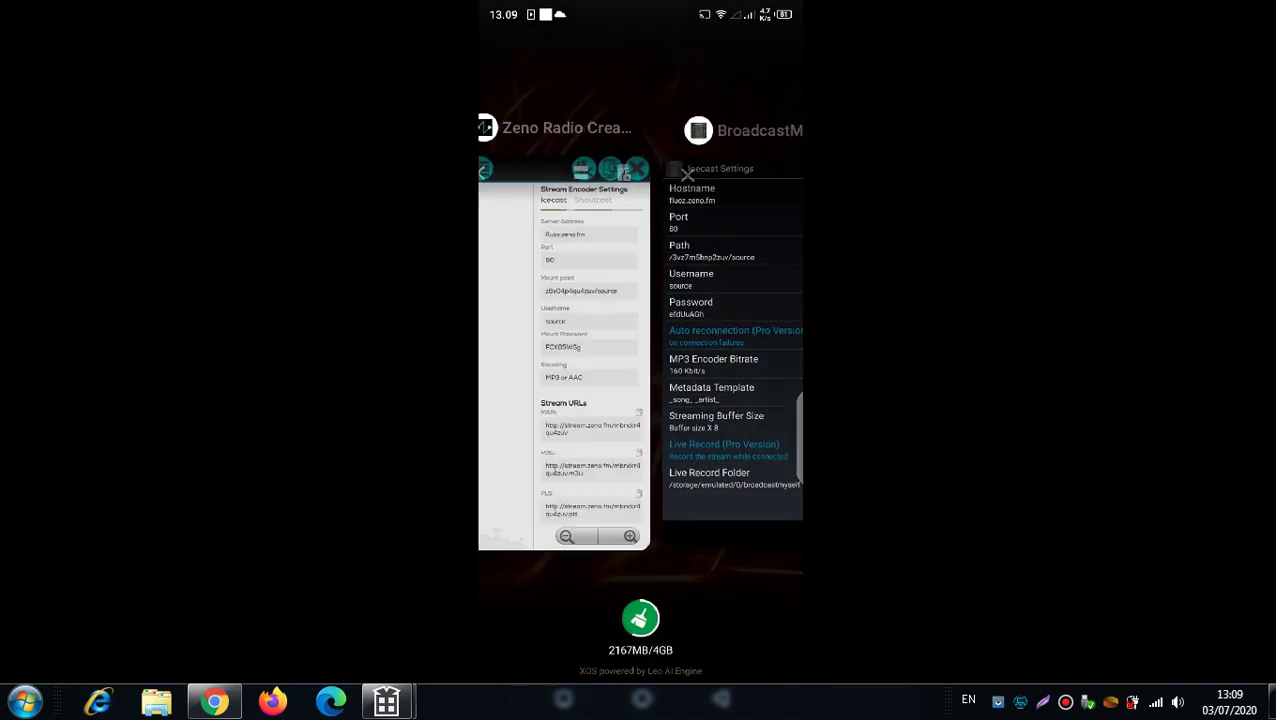
left_click(640, 360)
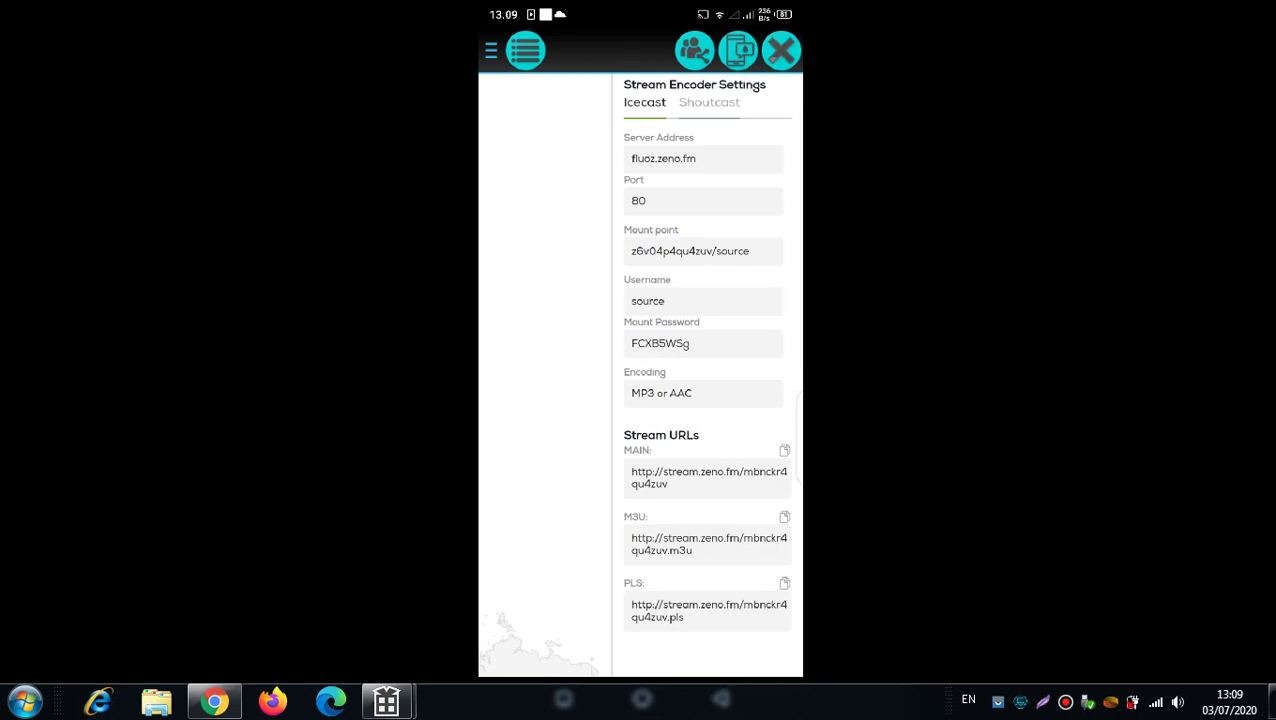
scroll(640, 376, "up", 1)
double_click(674, 246)
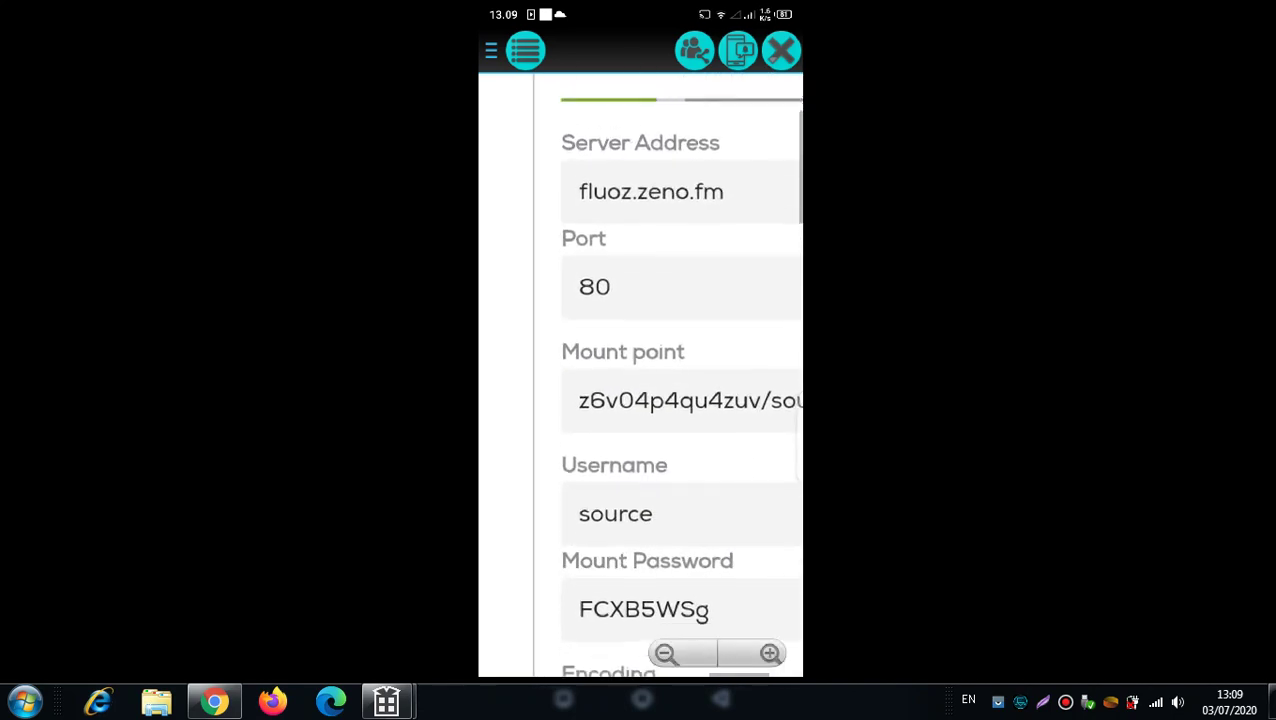
double_click(594, 303)
key("ctrl+c")
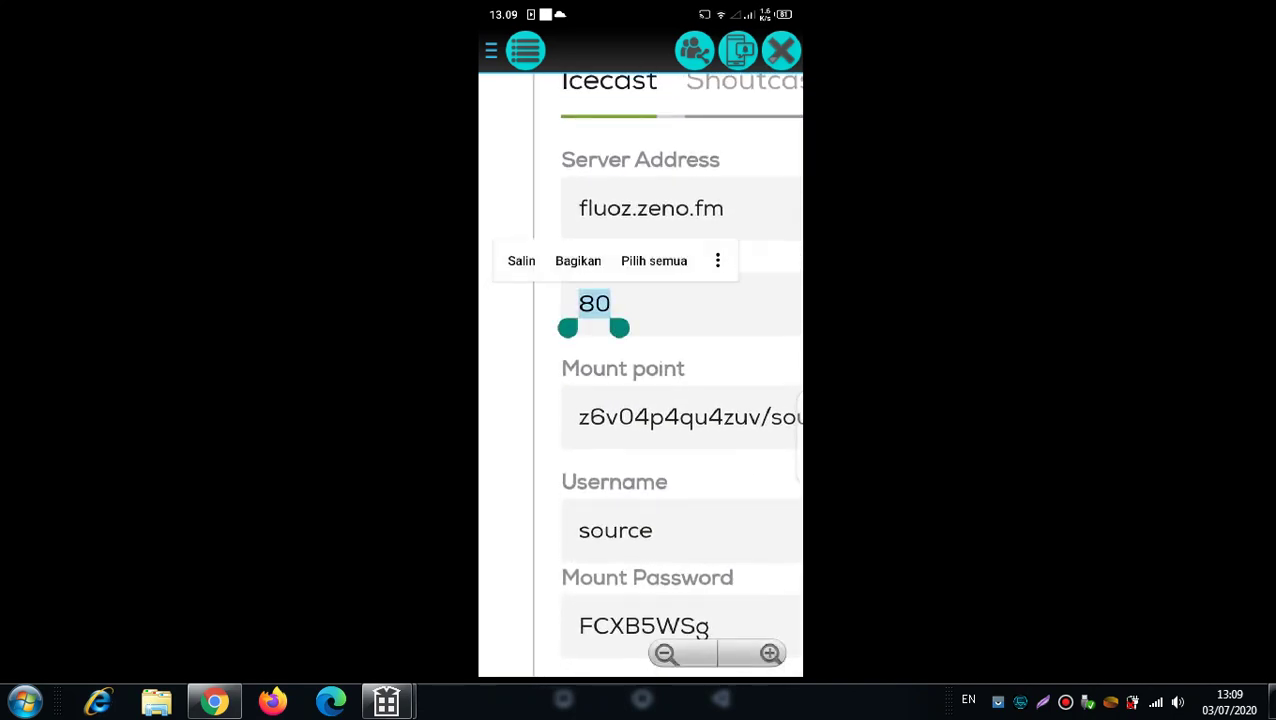
left_click(642, 698)
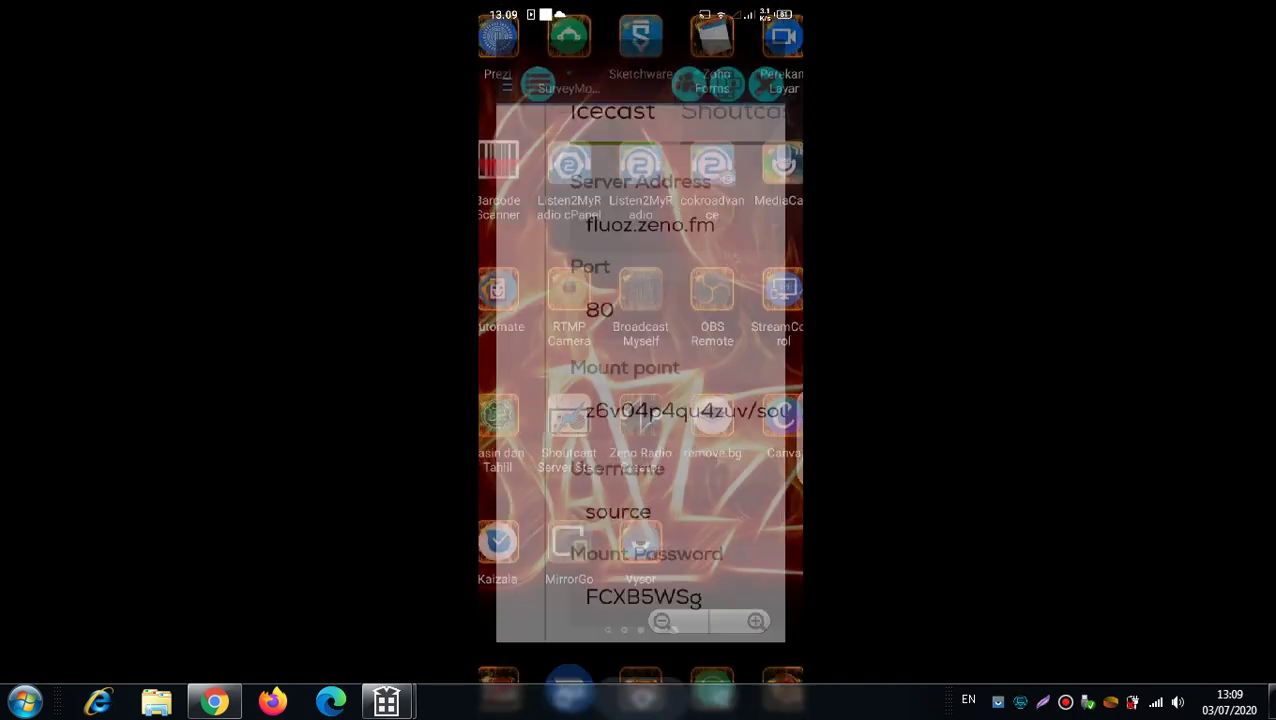
left_click(563, 698)
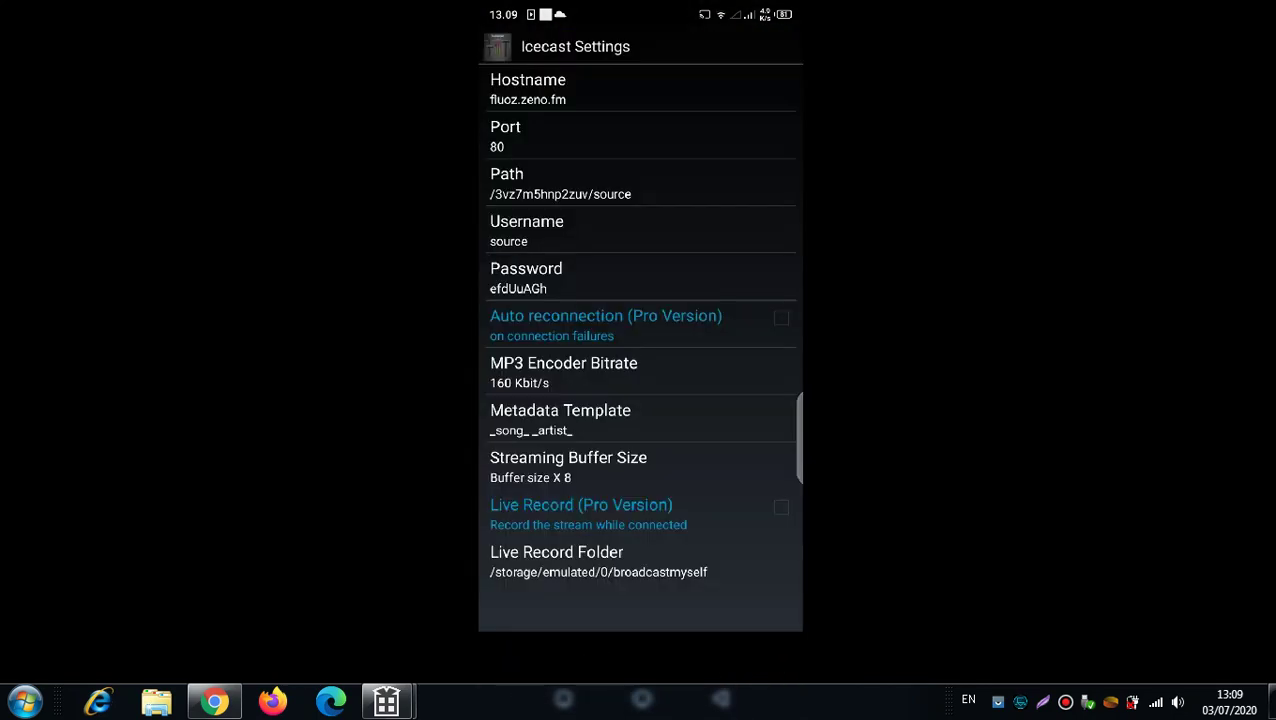
- Paste 80 into the Icecast Port field, confirm it, and go to the home screen
left_click(560, 135)
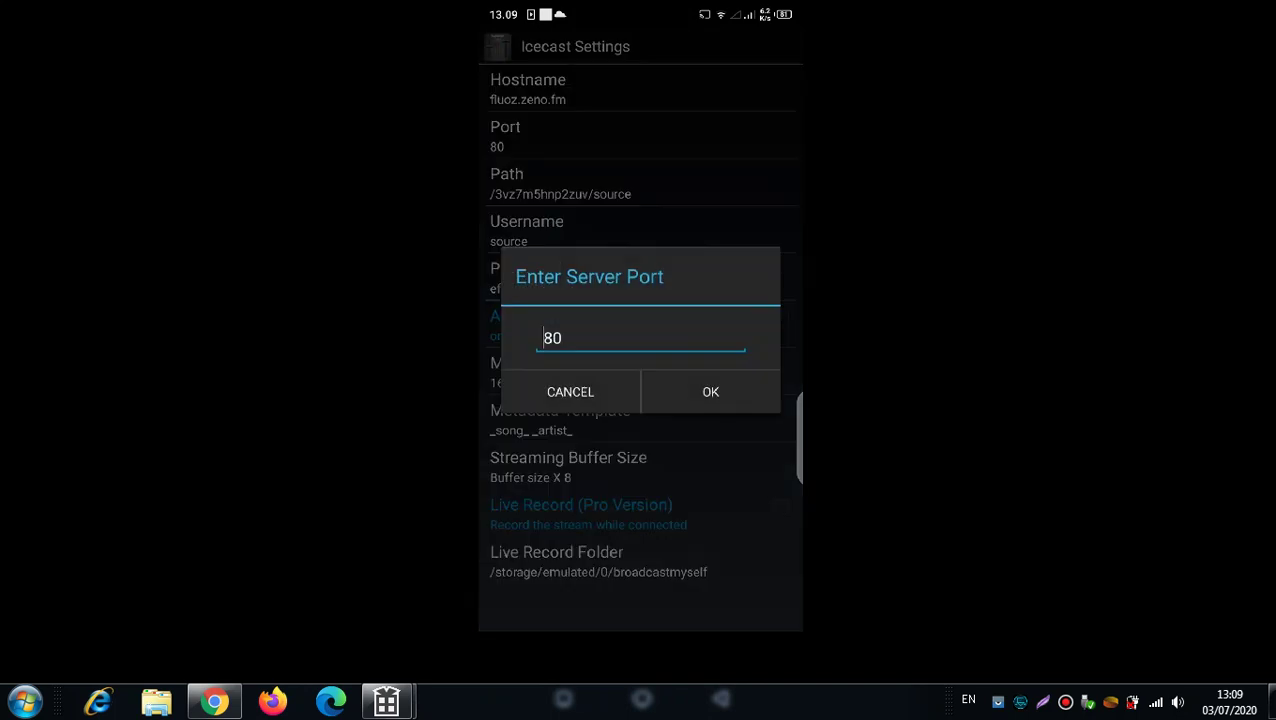
left_click(560, 338)
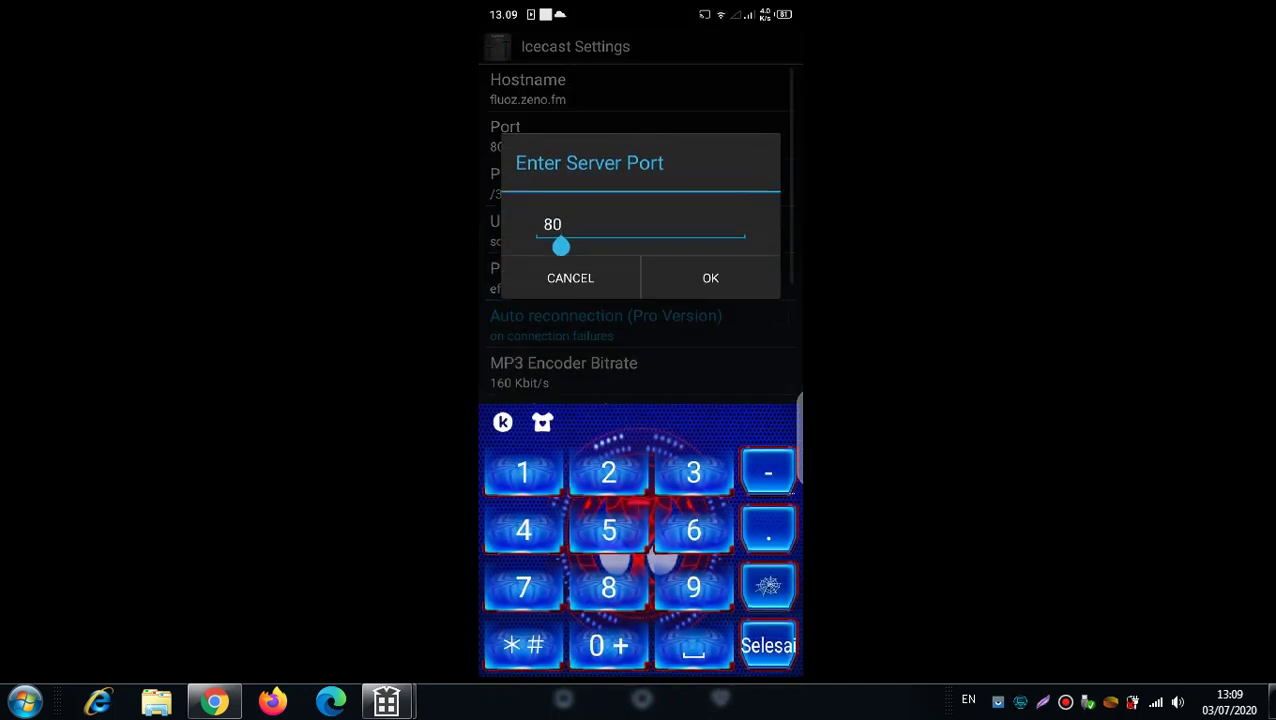
key("BackSpace")
key("BackSpace")
left_click(543, 228)
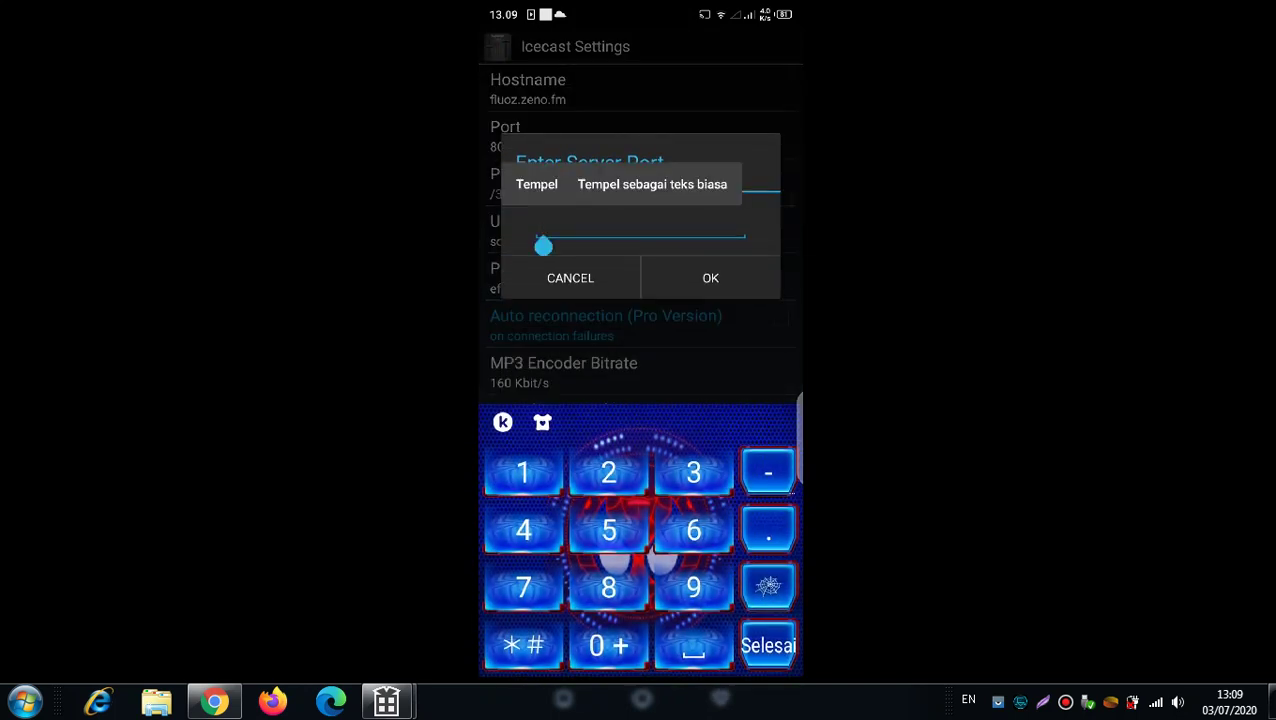
left_click(536, 184)
key("Return")
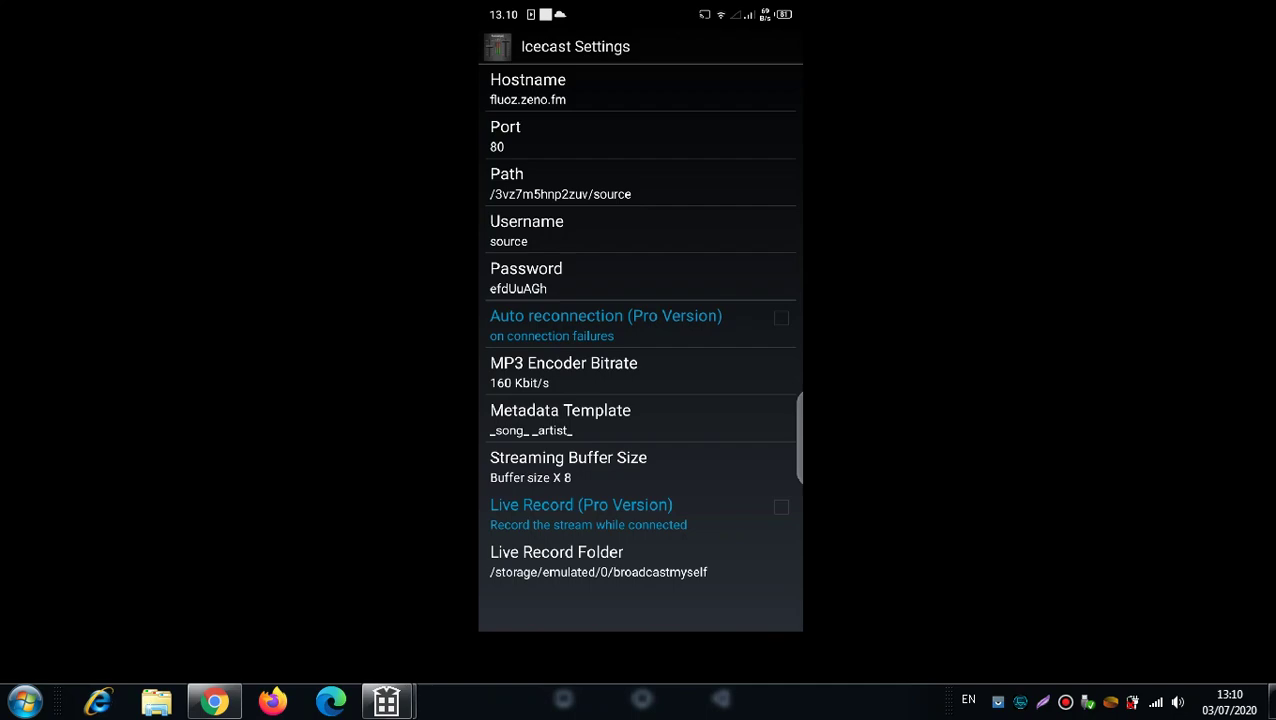
left_click(642, 698)
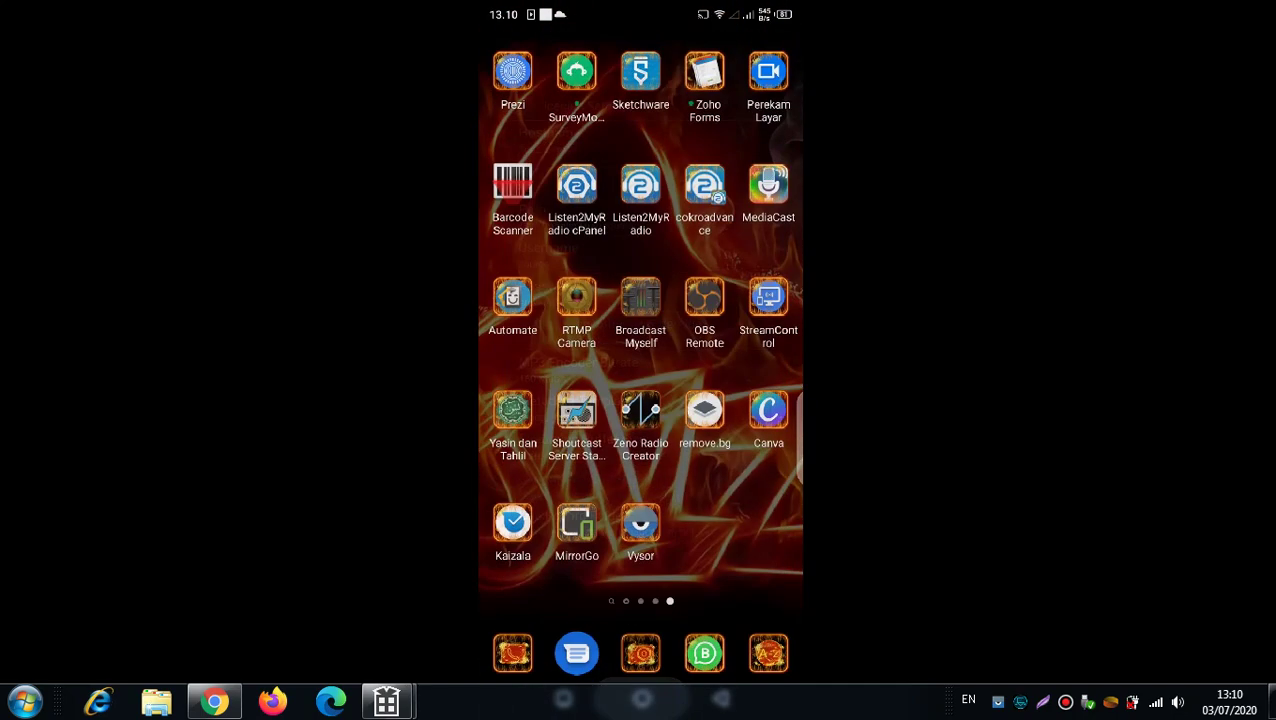
- Switch to Zeno Radio Creator's Icecast encoder settings via recent apps
left_click(563, 698)
left_click_drag(520, 350, 700, 350)
left_click(620, 350)
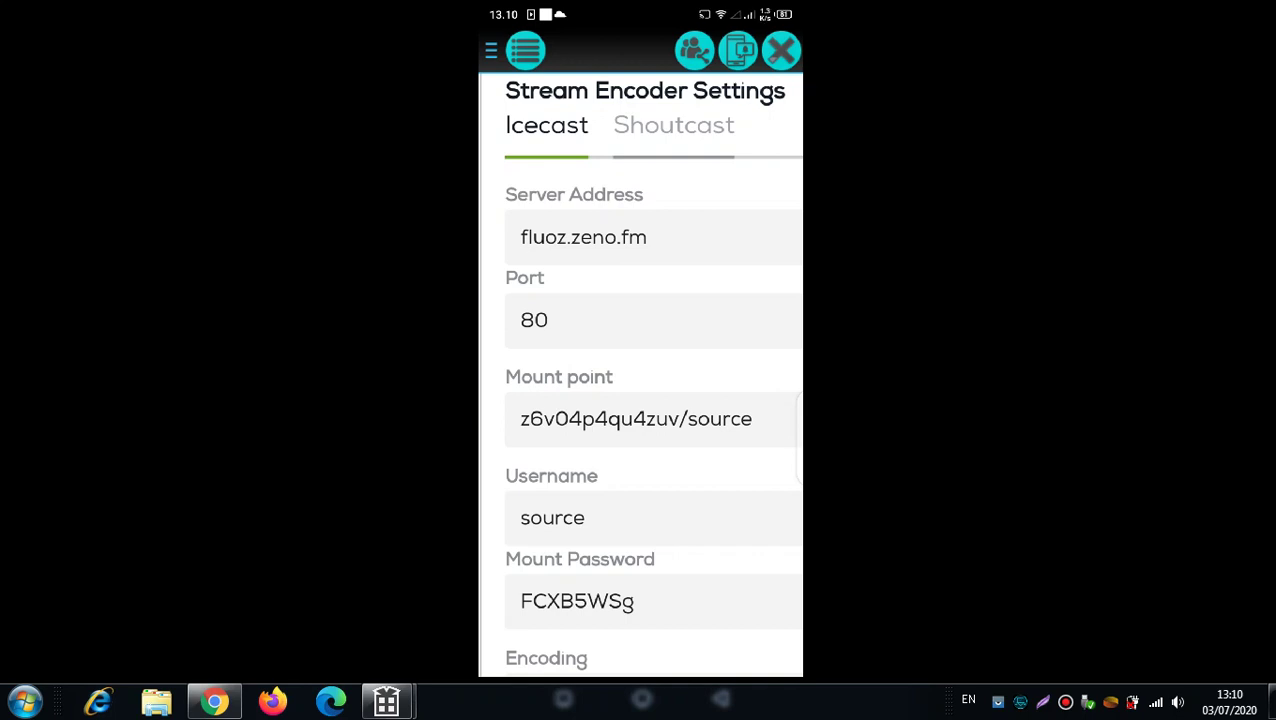
double_click(599, 419)
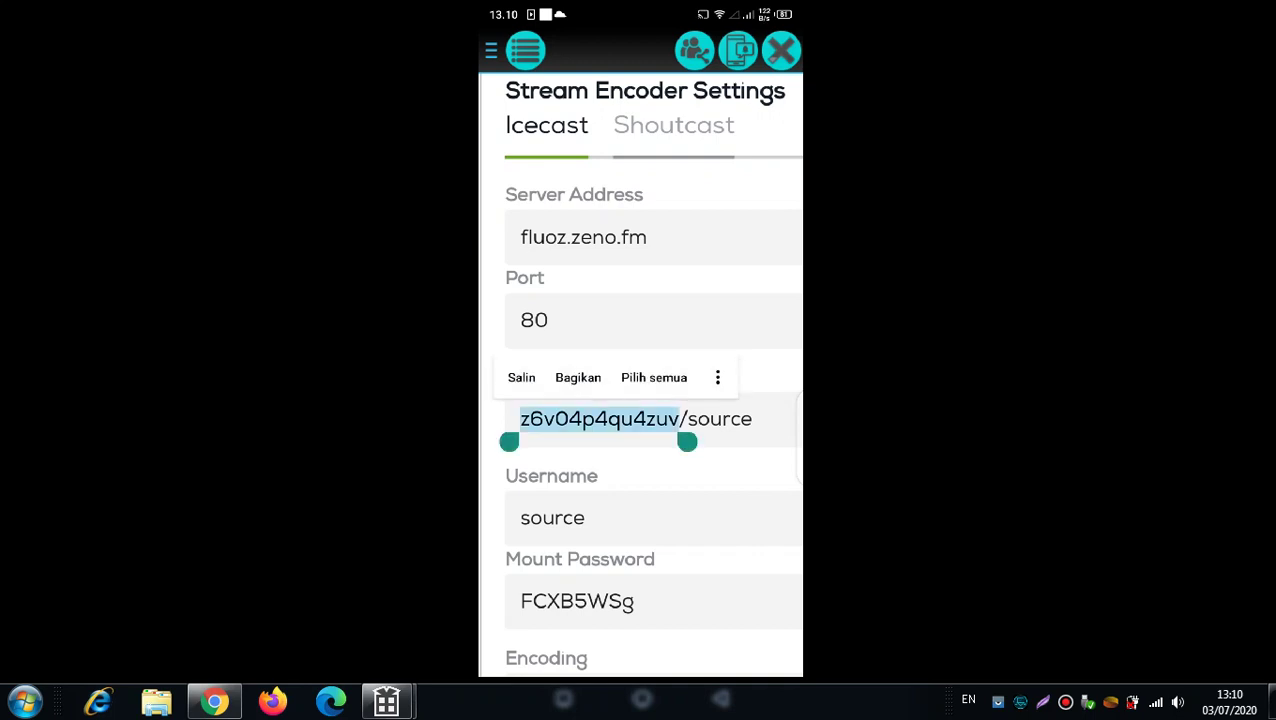
left_click(521, 377)
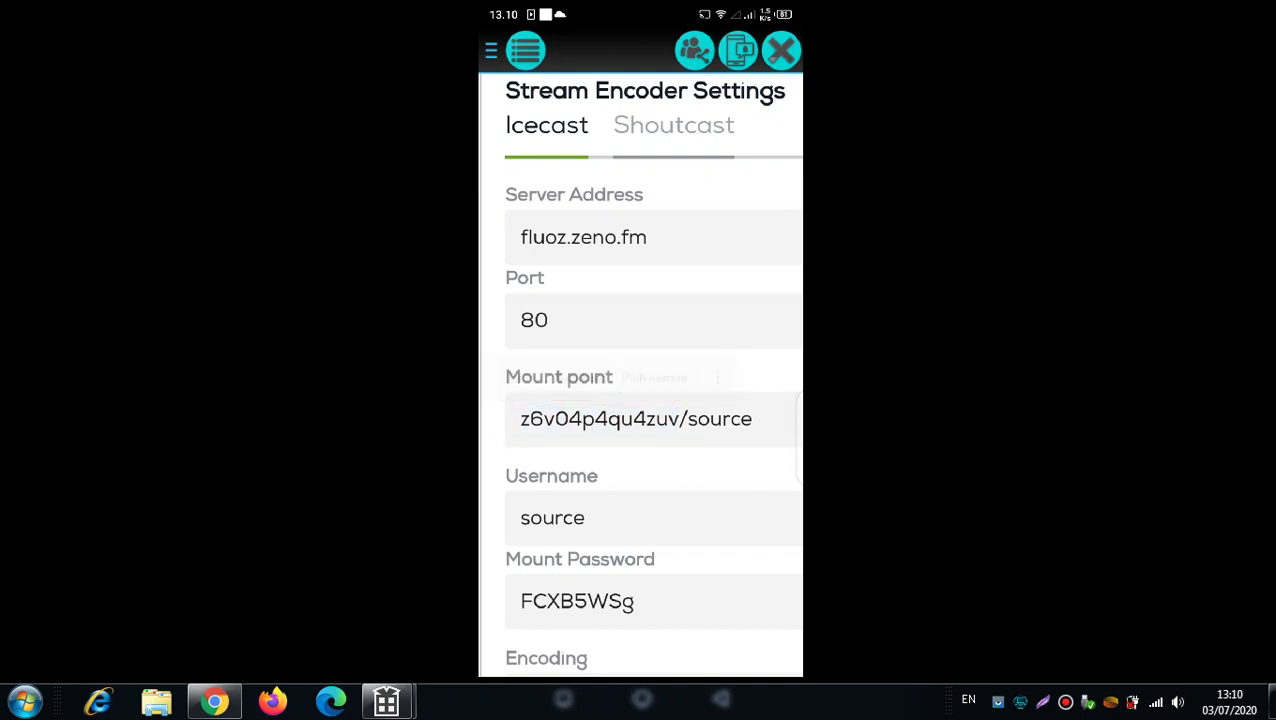
double_click(719, 419)
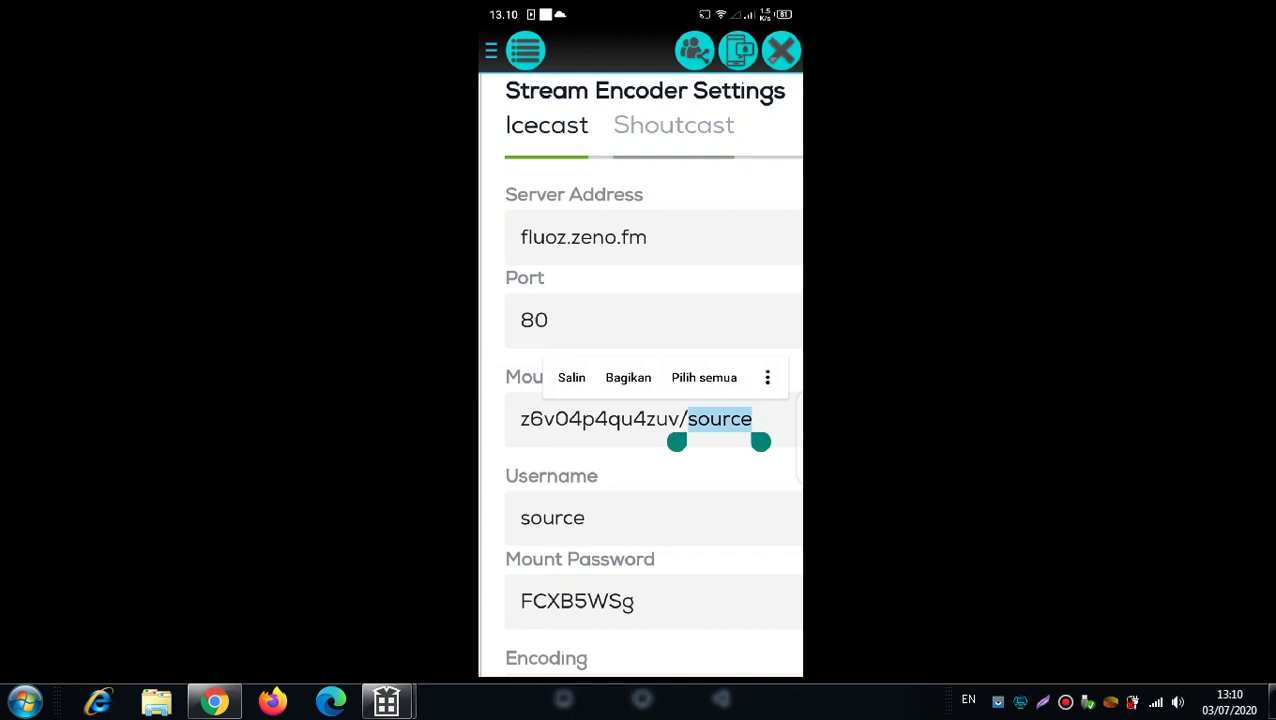
left_click(704, 377)
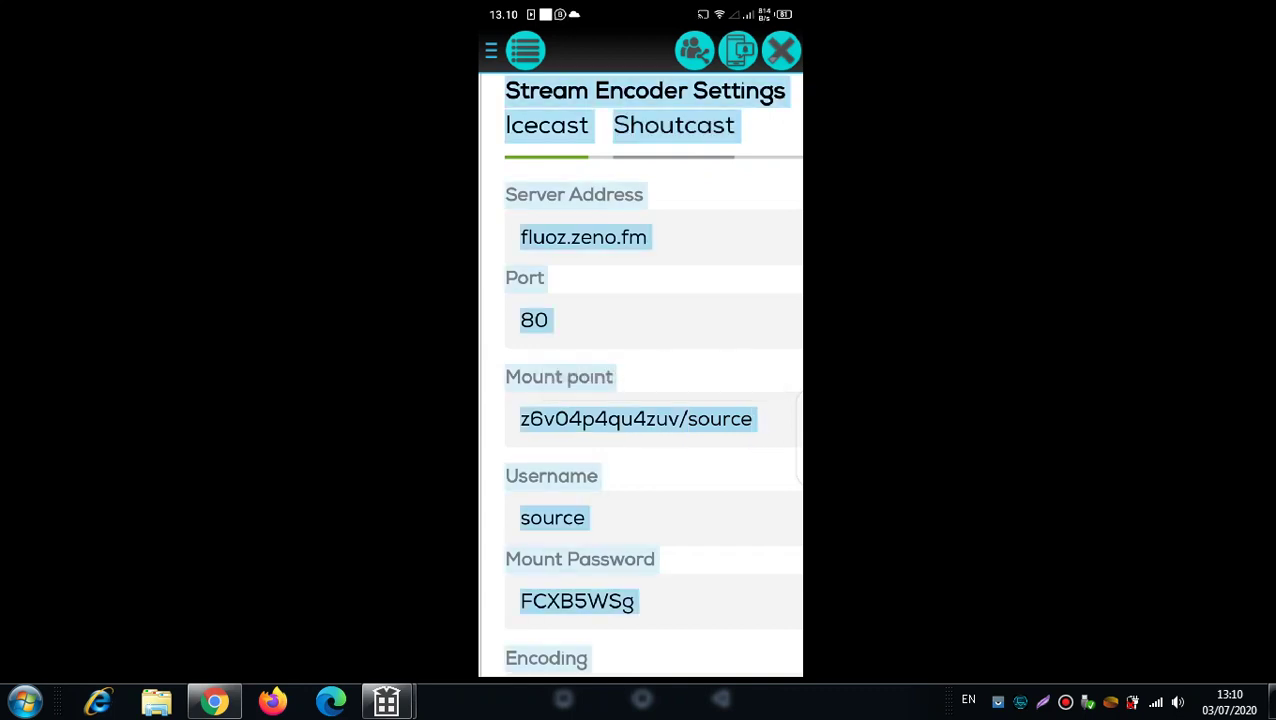
left_click(640, 419)
double_click(719, 419)
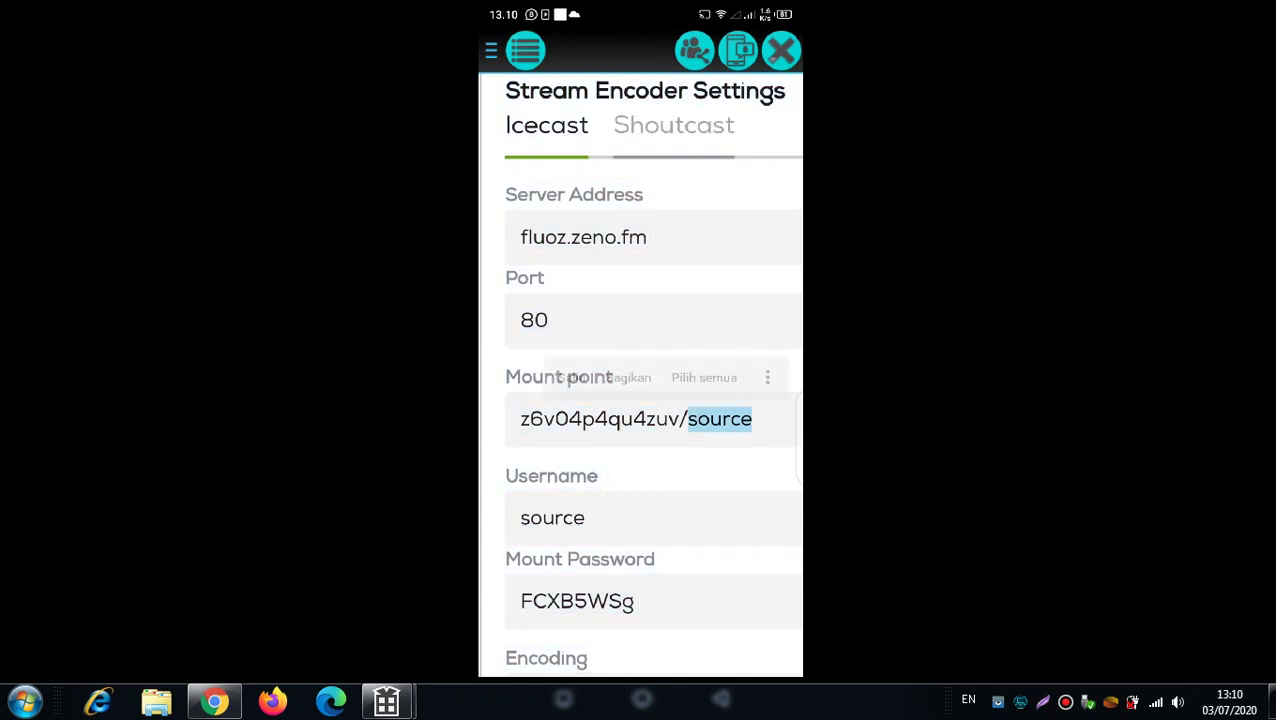
left_click_drag(677, 441, 509, 441)
left_click(541, 378)
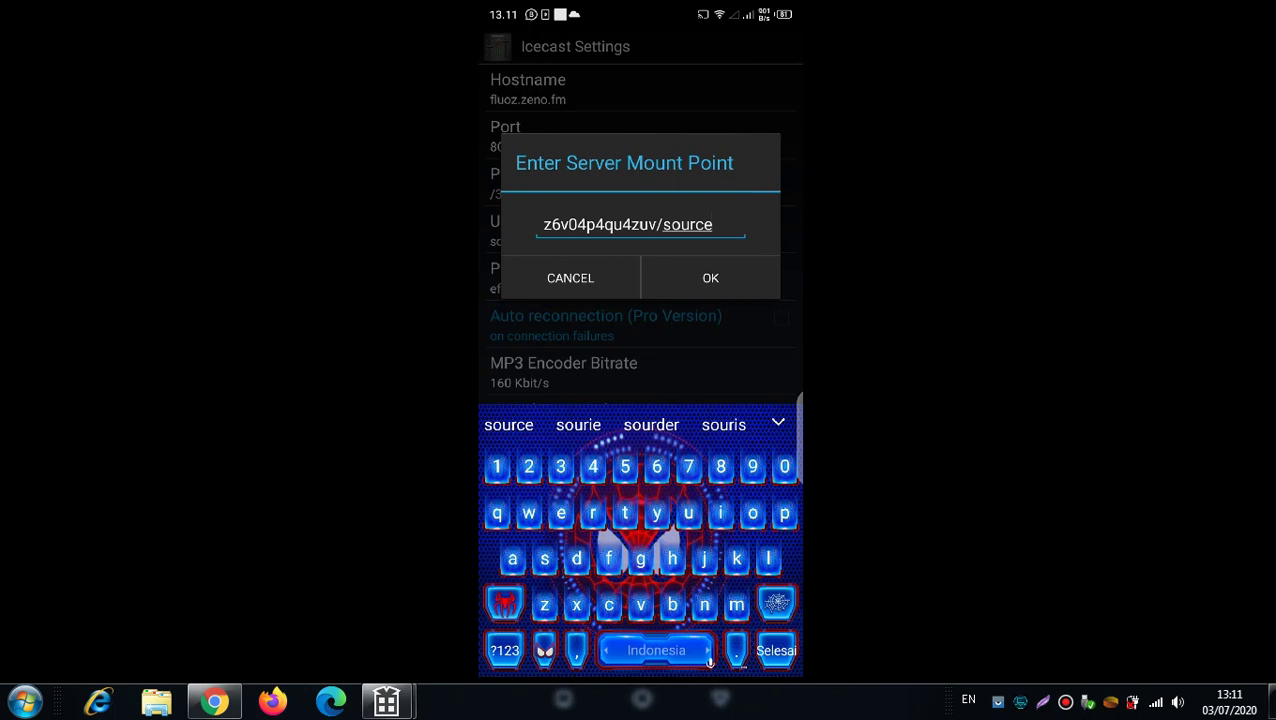
- Prefix the pasted mount point with '/' and save the path /z6v04p4qu4zuv/source
left_click(543, 225)
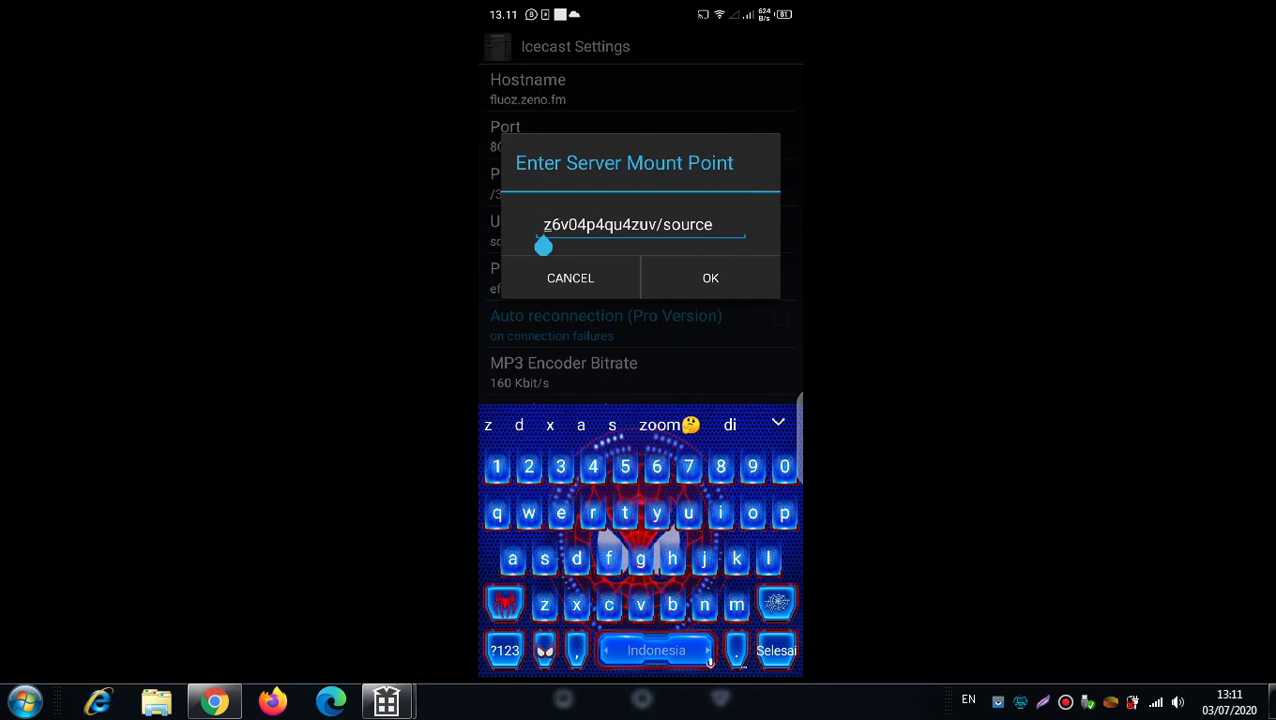
left_click(504, 650)
type("/")
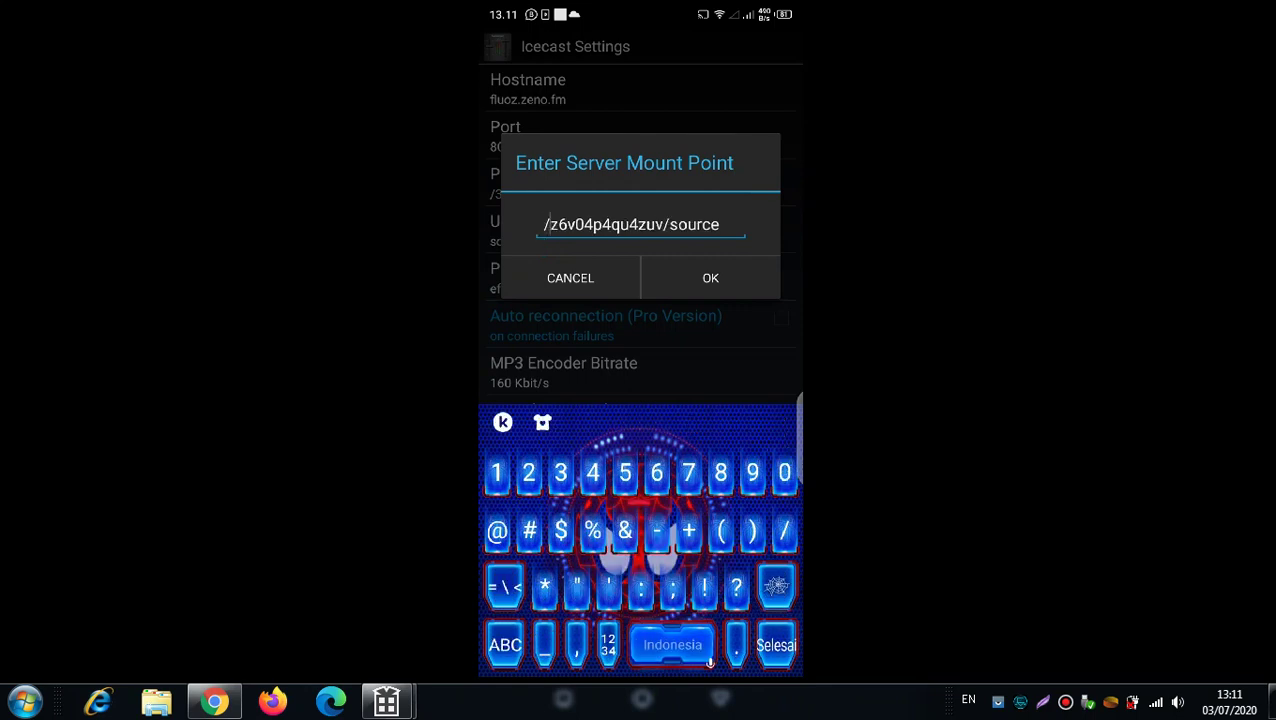
left_click(710, 278)
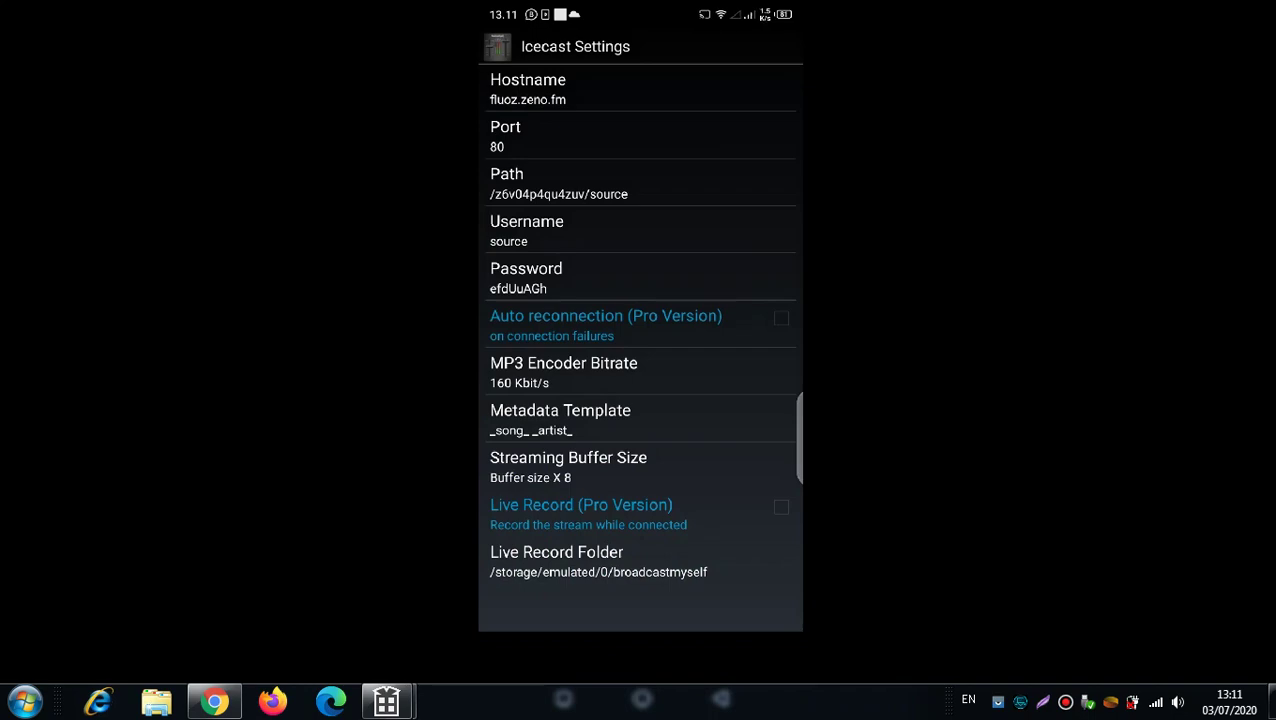
left_click(642, 698)
- In Zeno Radio Creator's Stream Encoder Settings, copy the username 'source'
left_click(563, 698)
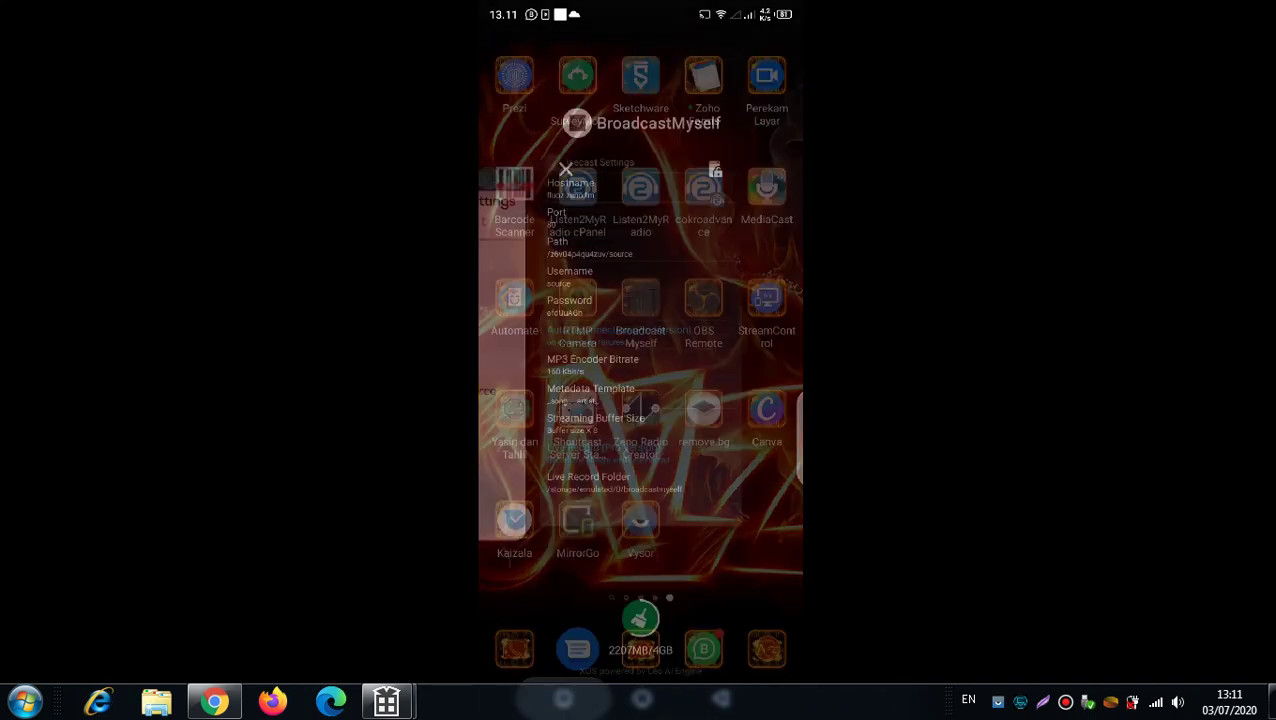
left_click_drag(560, 350, 720, 350)
left_click(640, 350)
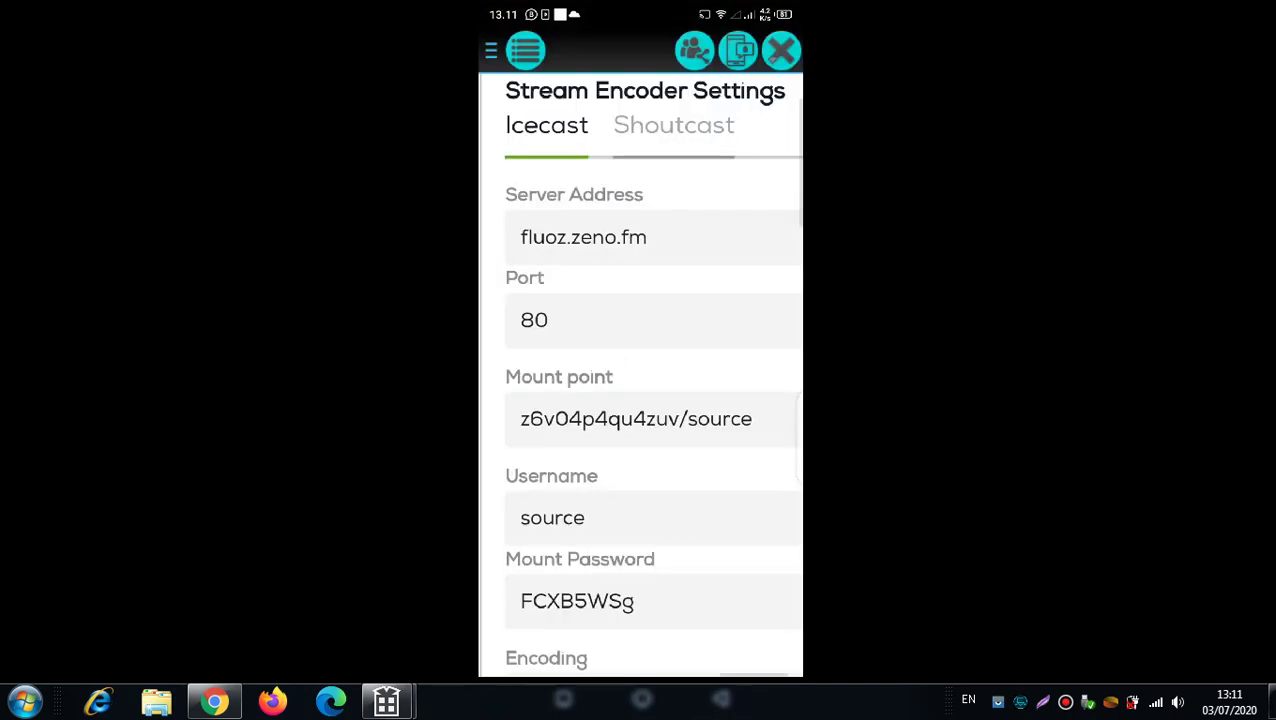
scroll(651, 376, "down", 4)
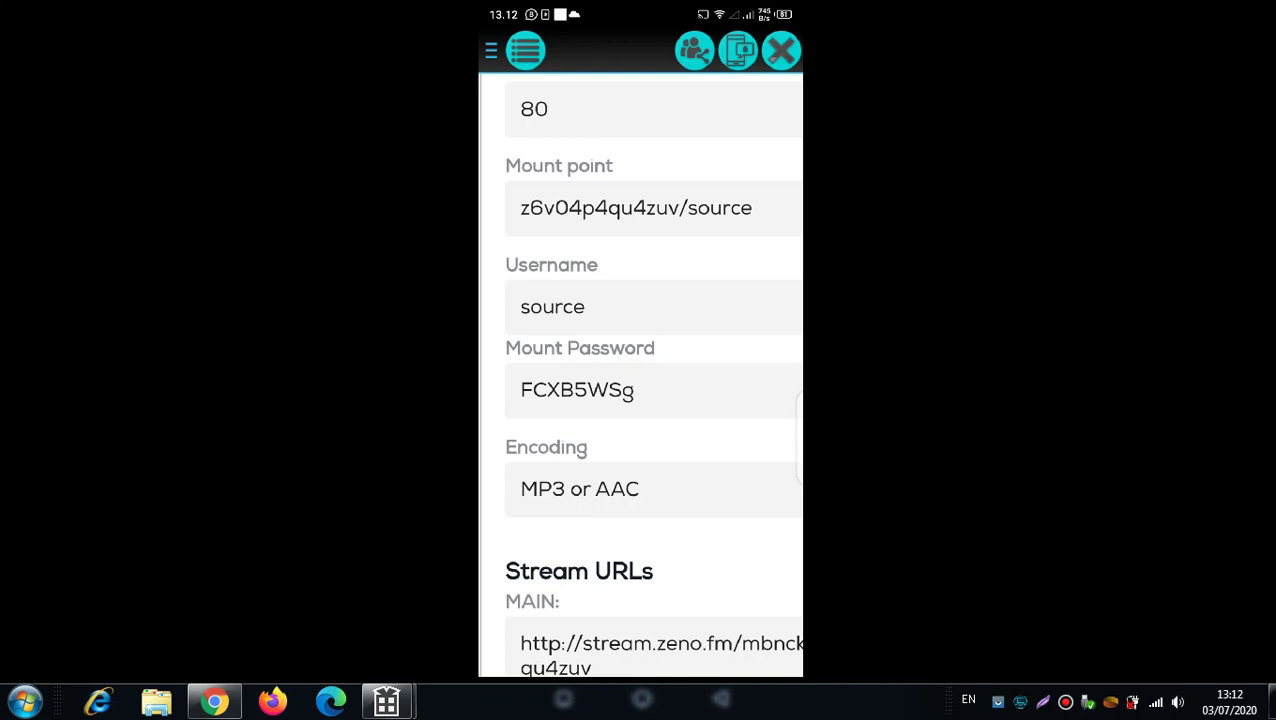
double_click(552, 307)
left_click(521, 265)
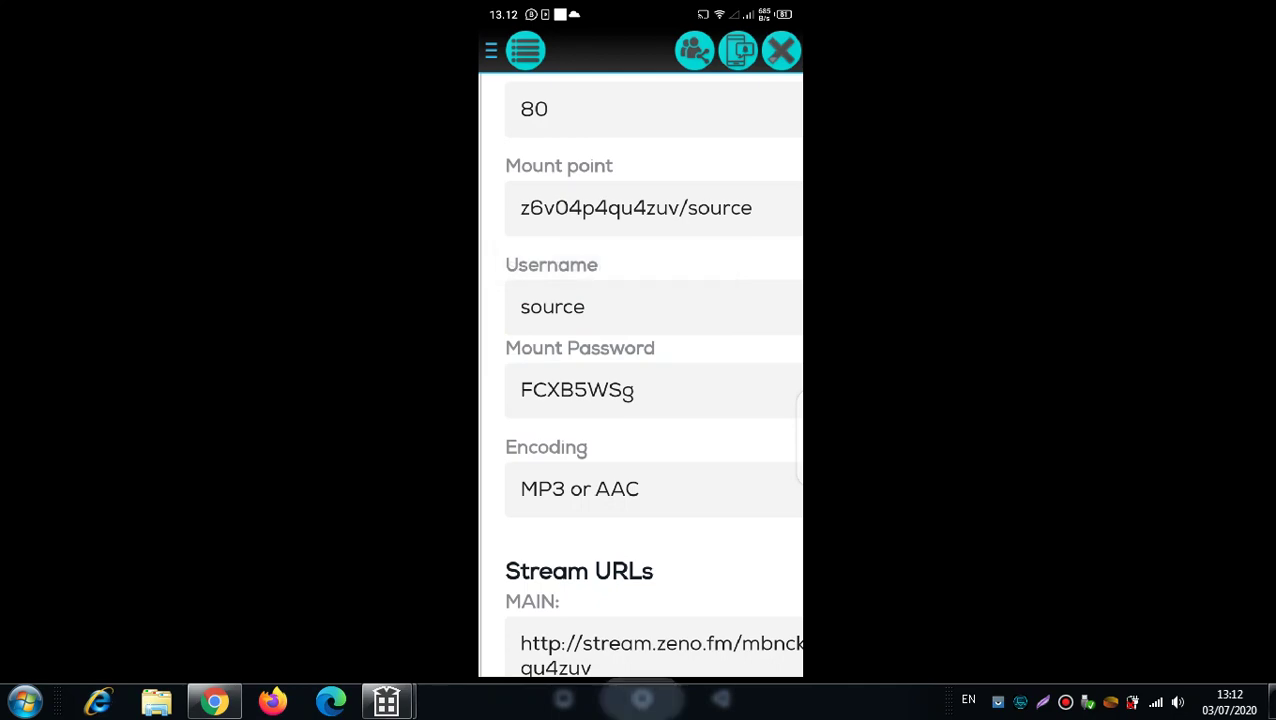
- Return to BroadcastMySelf's Icecast settings through recent apps
left_click(642, 698)
left_click(563, 698)
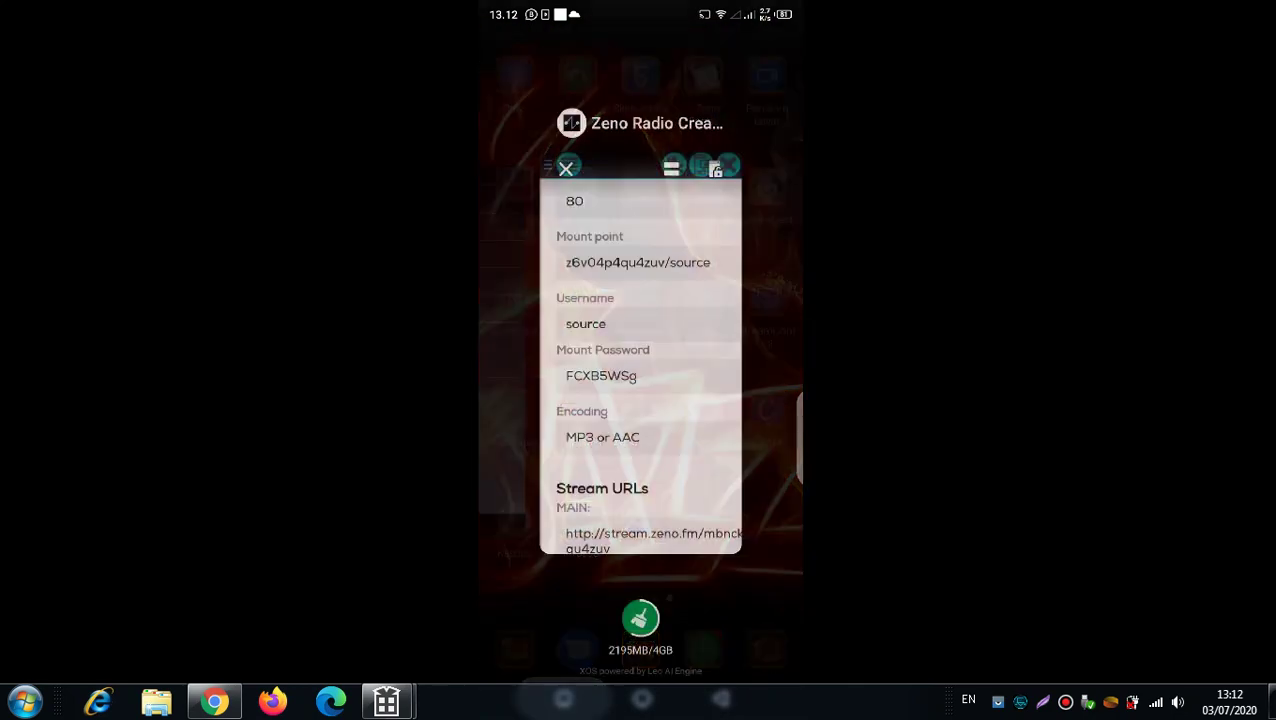
left_click_drag(560, 350, 725, 350)
left_click(640, 330)
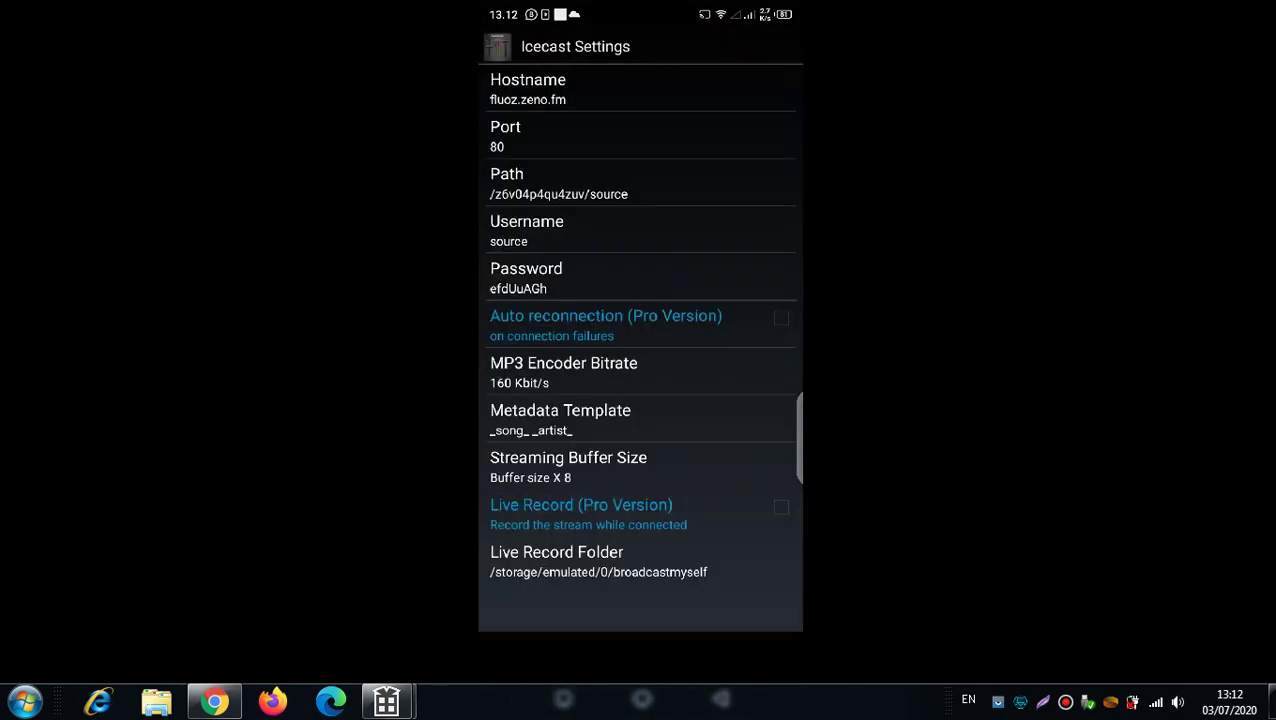
- Replace the Icecast username with the pasted value 'source' and confirm it
left_click(526, 230)
left_click(592, 336)
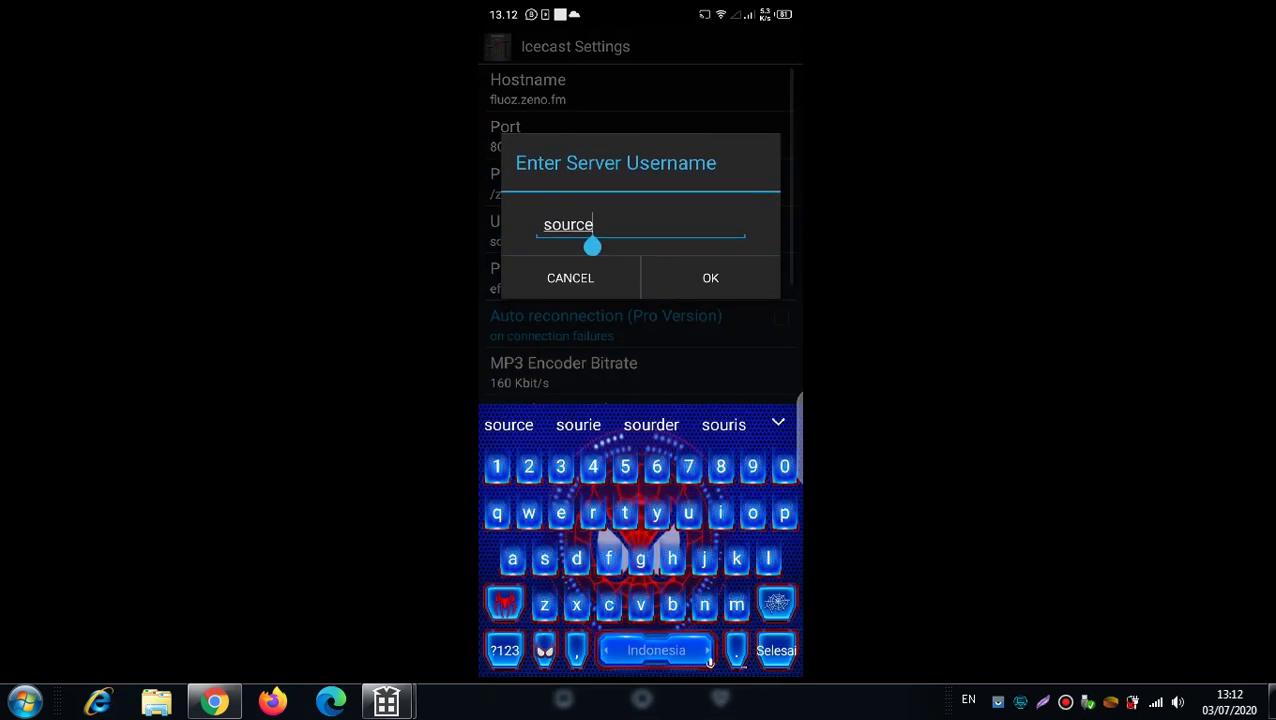
key("BackSpace")
key("BackSpace")
key("BackSpace")
key("BackSpace")
key("BackSpace")
key("BackSpace")
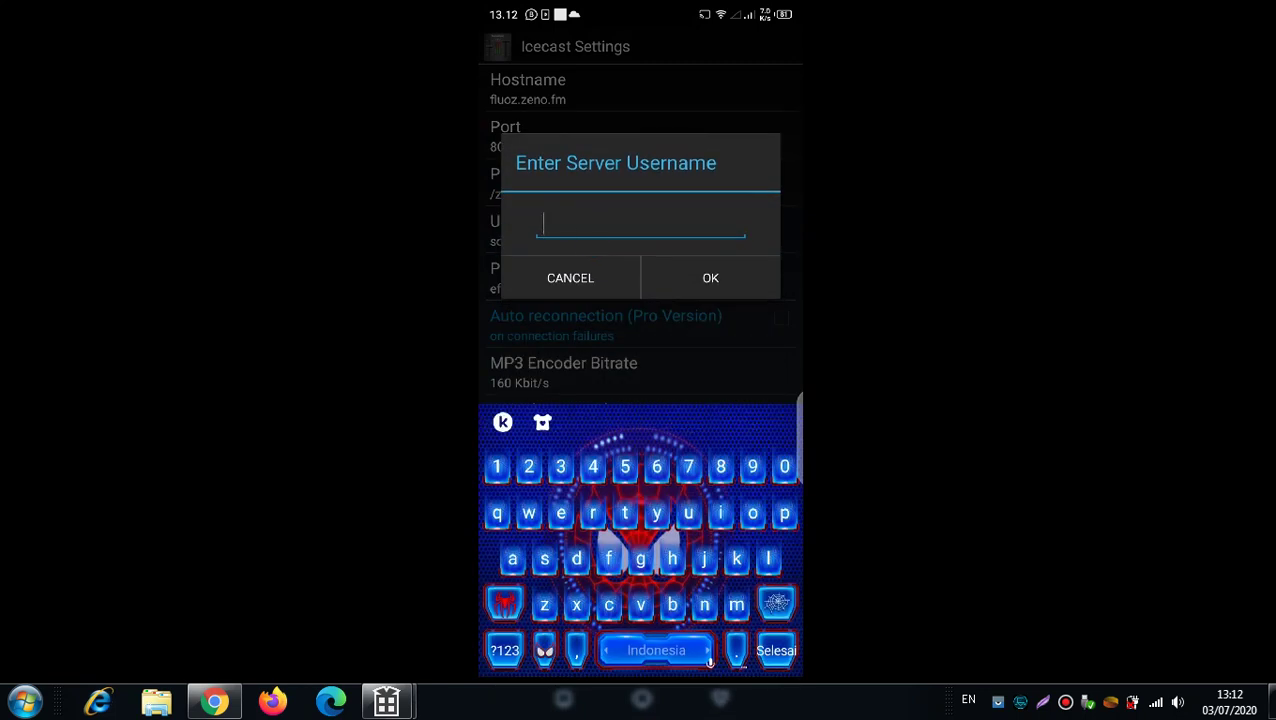
left_click(543, 225)
left_click(535, 186)
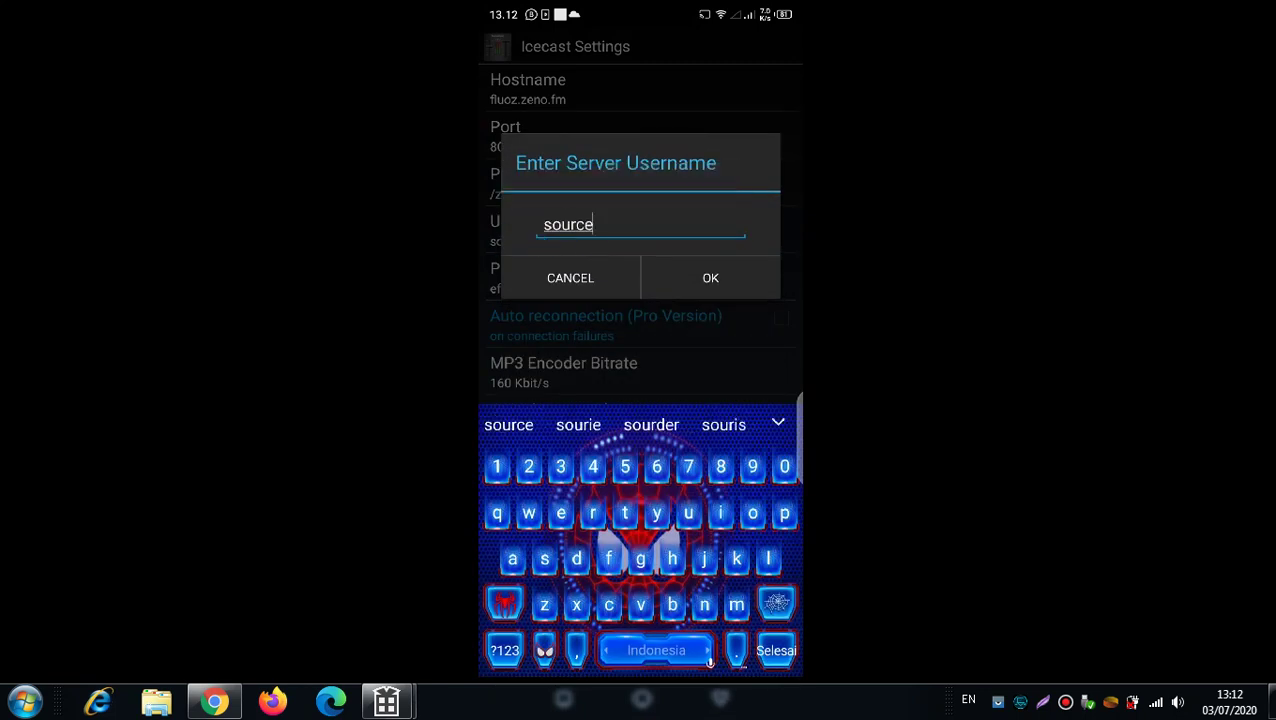
left_click(710, 278)
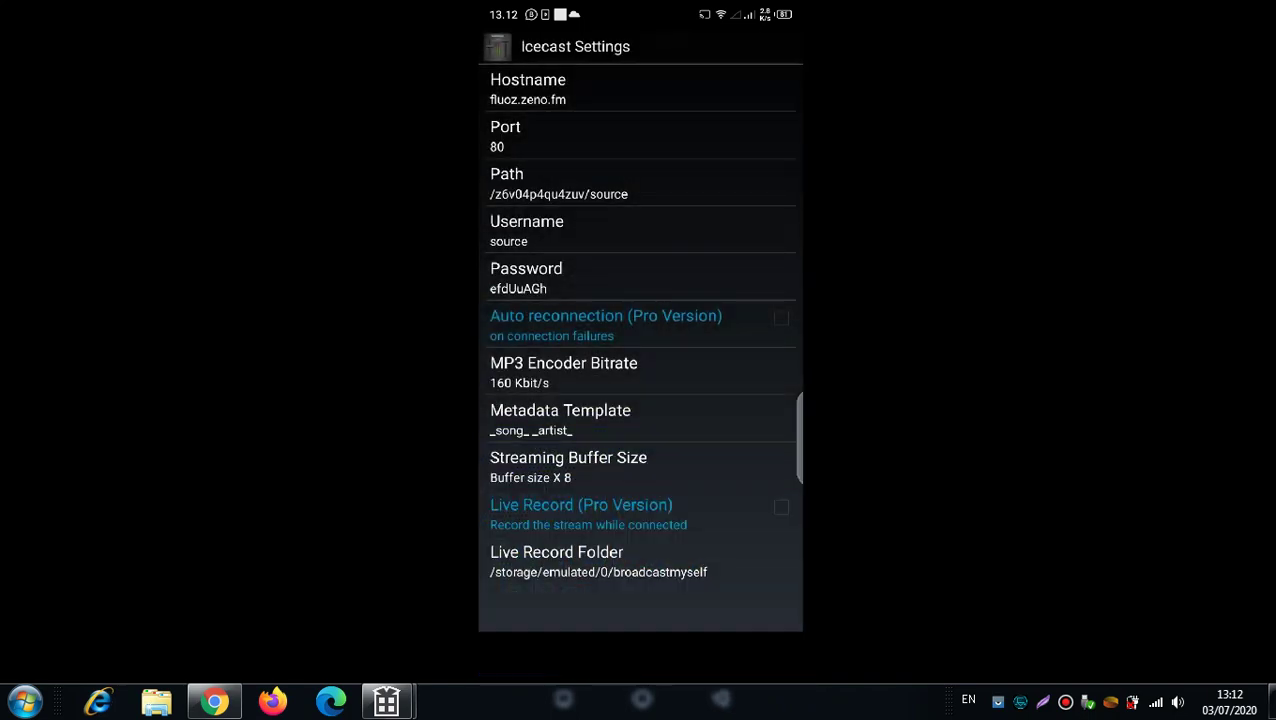
left_click(641, 698)
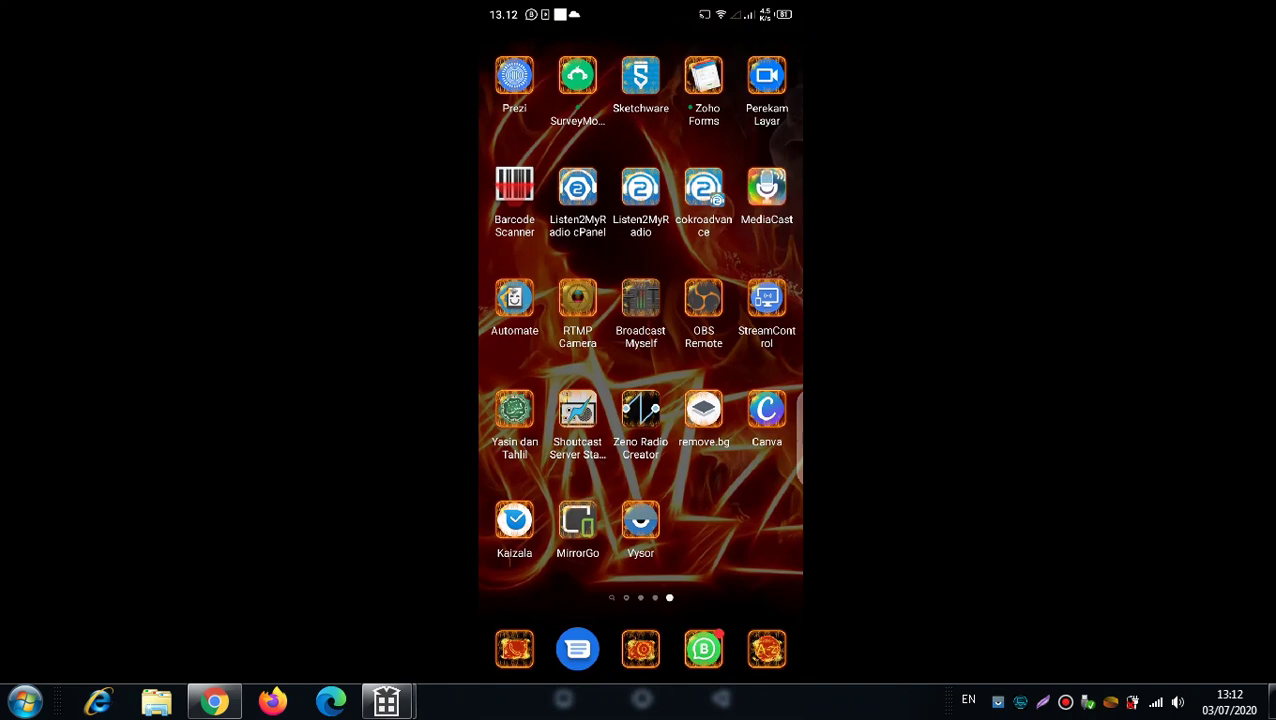
- Copy the mount password from Zeno Radio Creator's encoder settings
left_click(563, 698)
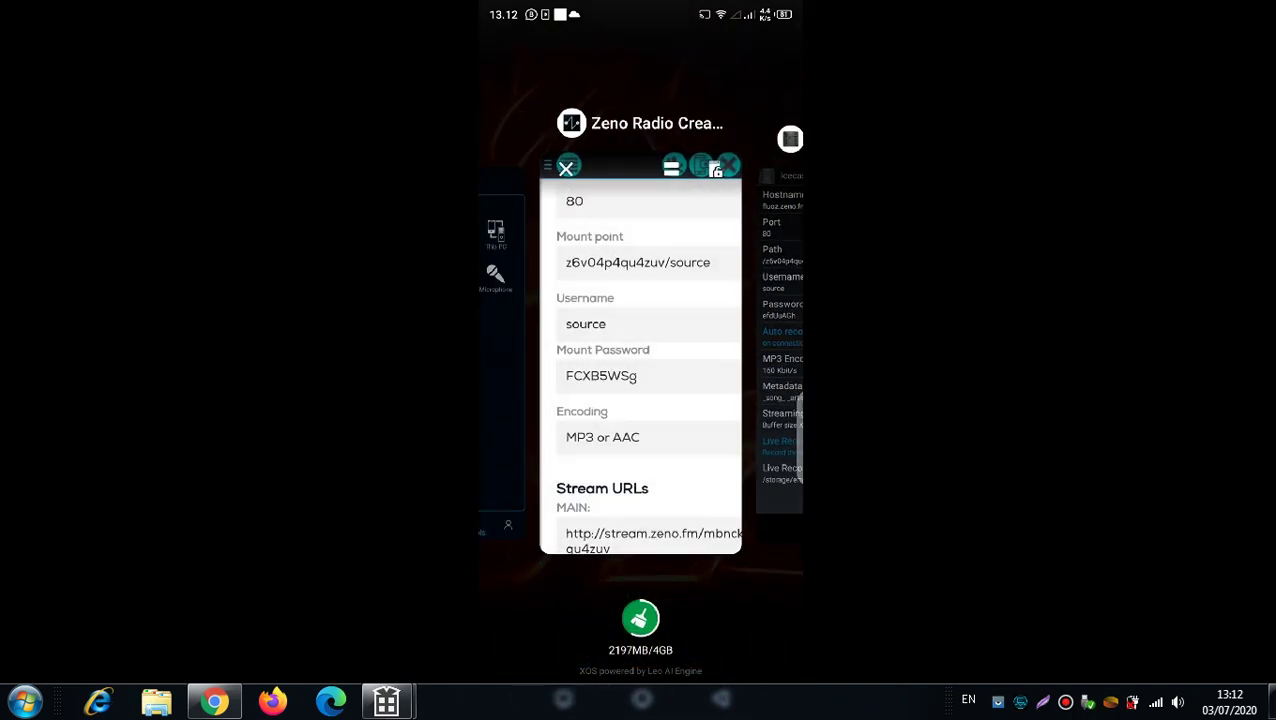
left_click(640, 360)
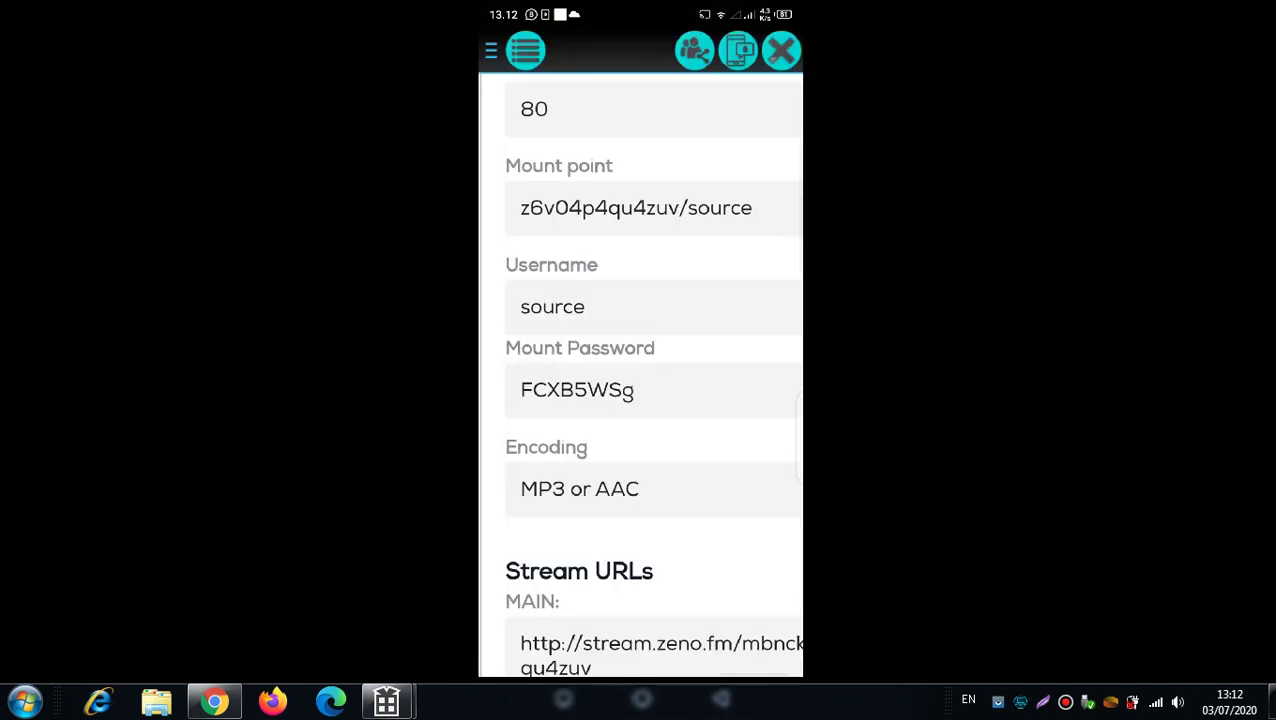
double_click(577, 390)
left_click(521, 349)
- Go back through recent apps to bring the BroadcastMySelf card into view
left_click(642, 698)
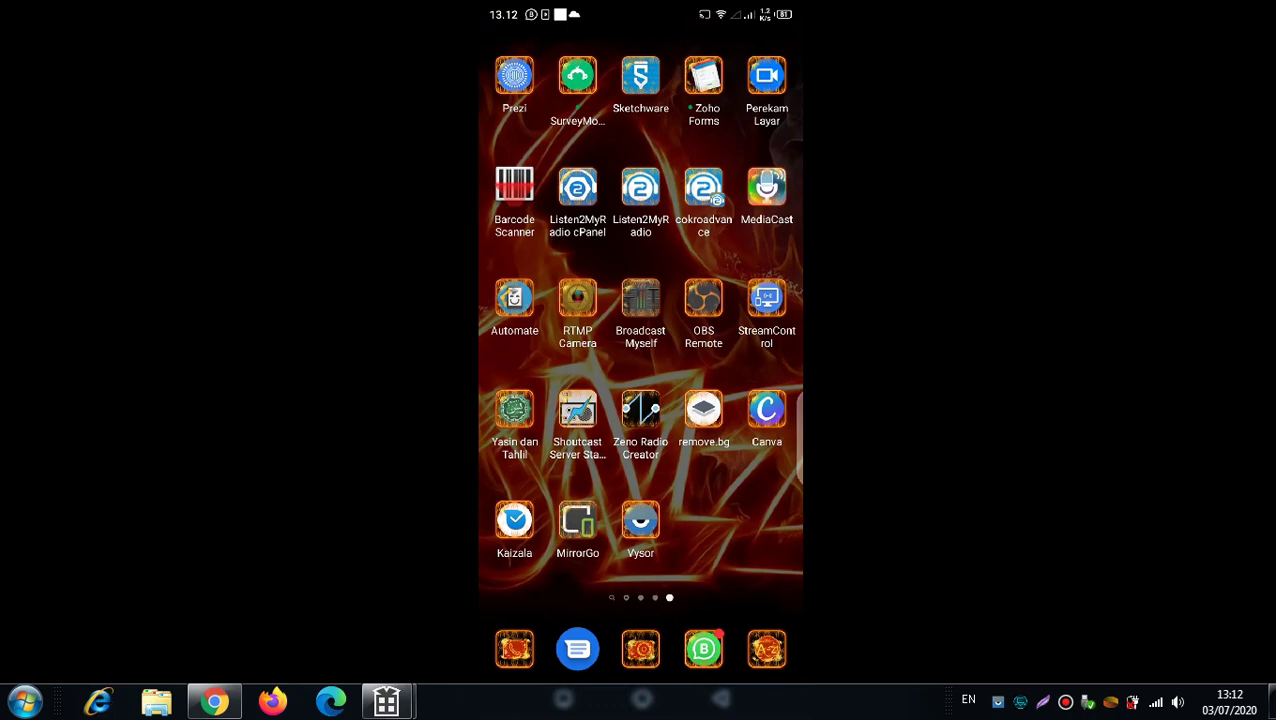
left_click(563, 698)
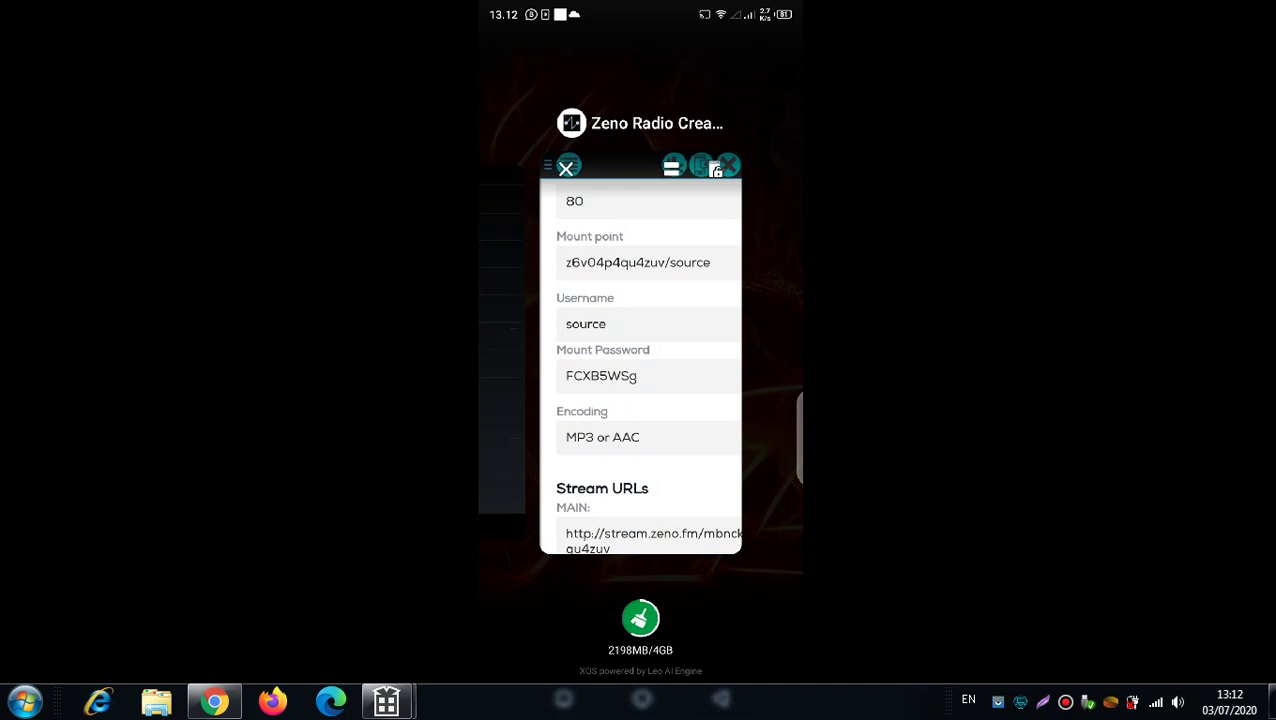
left_click_drag(560, 350, 680, 350)
- Replace the Icecast password with the pasted Zeno mount password and confirm it
left_click(640, 340)
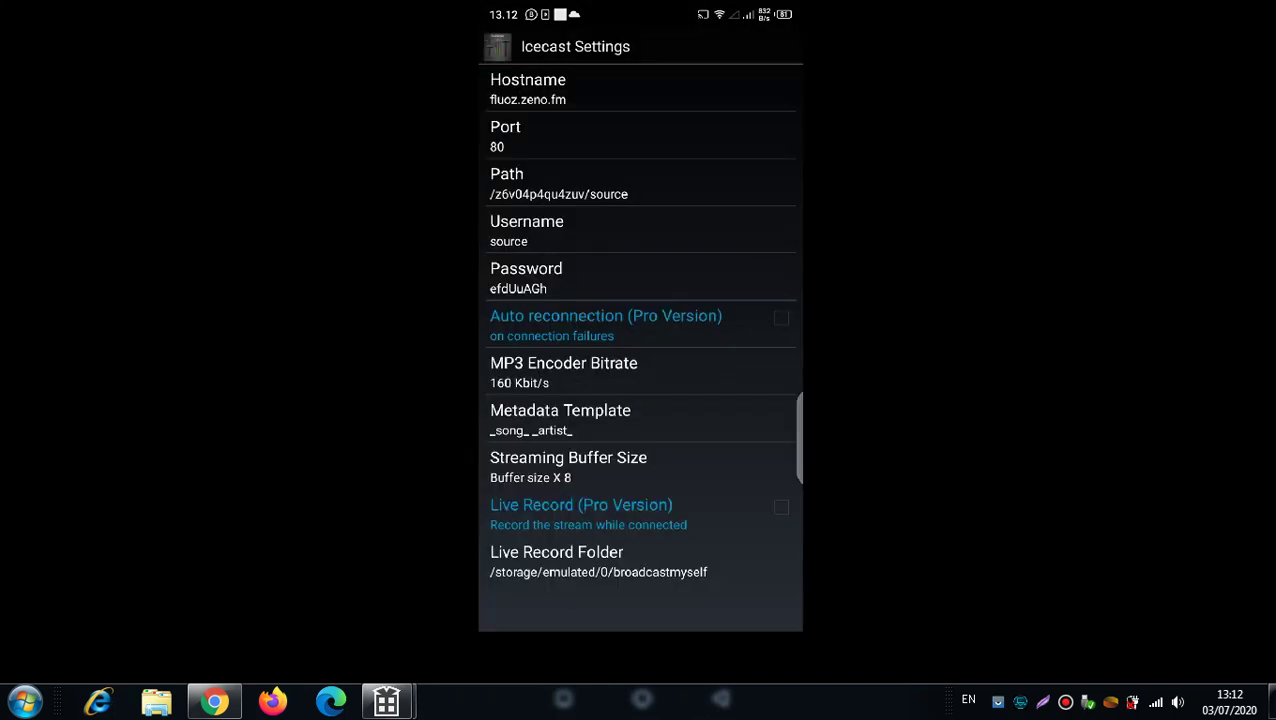
left_click(526, 278)
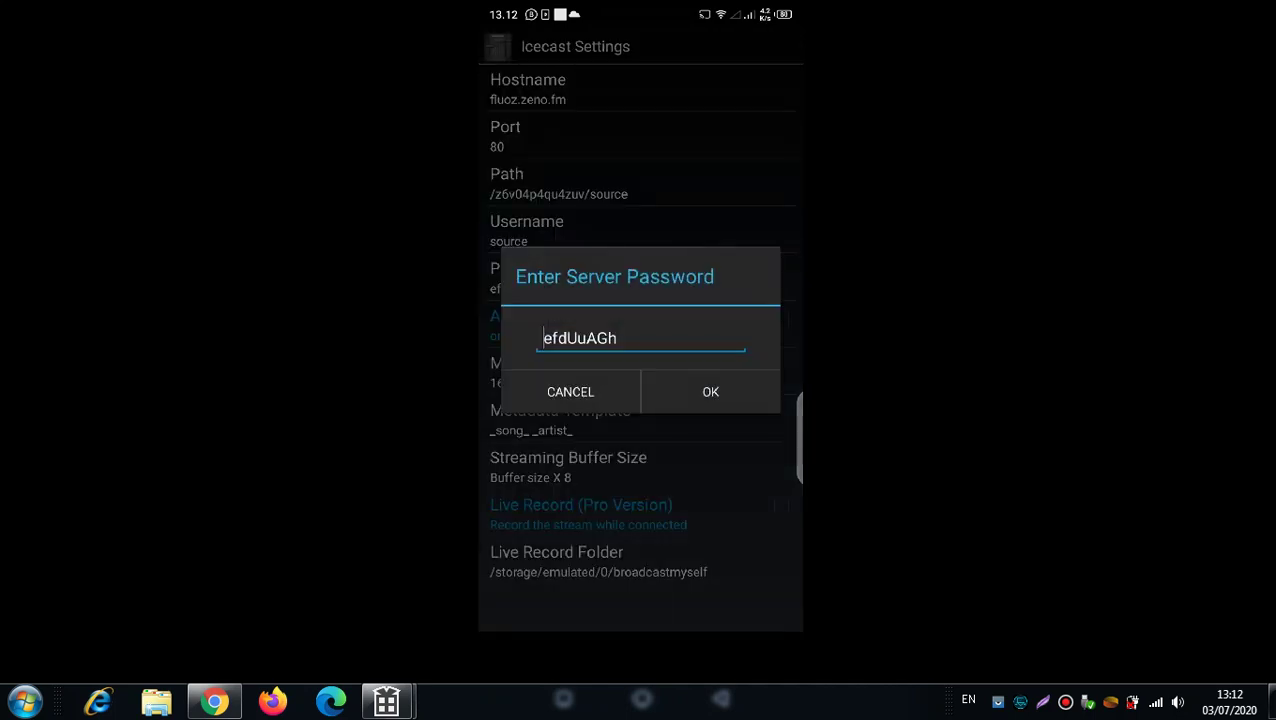
left_click(616, 225)
key("BackSpace")
key("BackSpace")
key("BackSpace")
key("BackSpace")
key("BackSpace")
key("BackSpace")
key("BackSpace")
key("BackSpace")
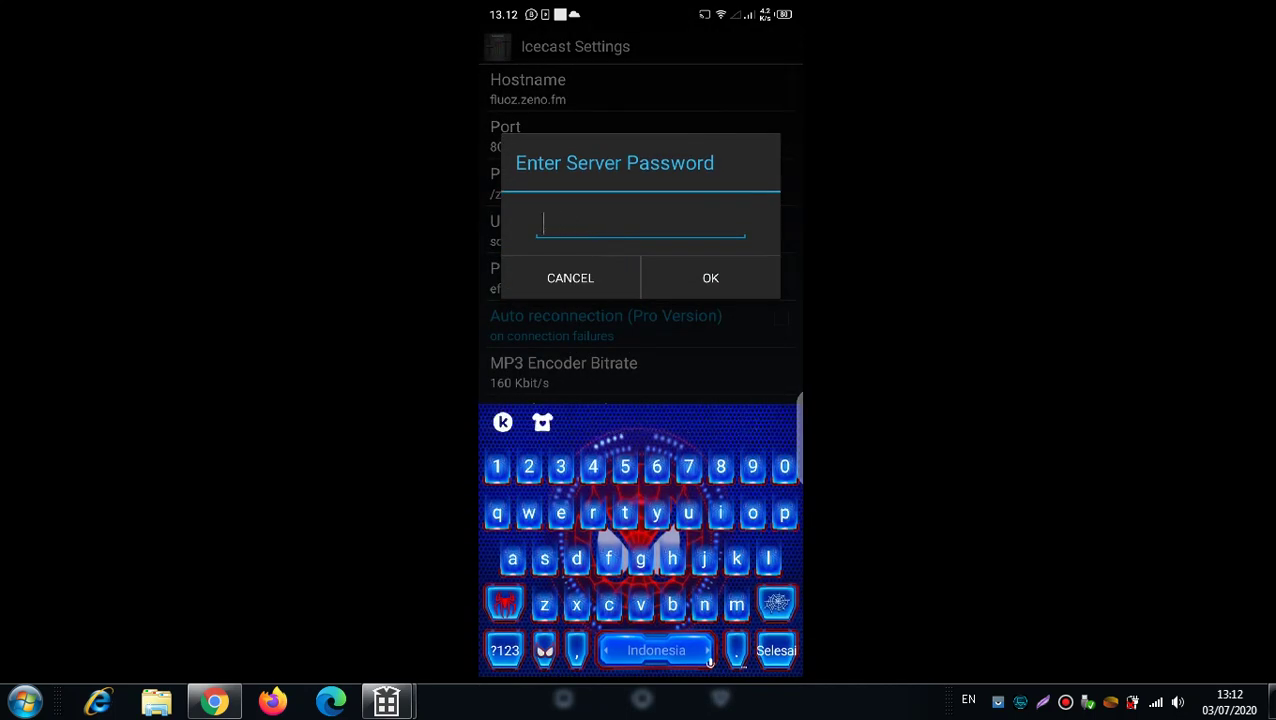
left_click(640, 225)
left_click(535, 185)
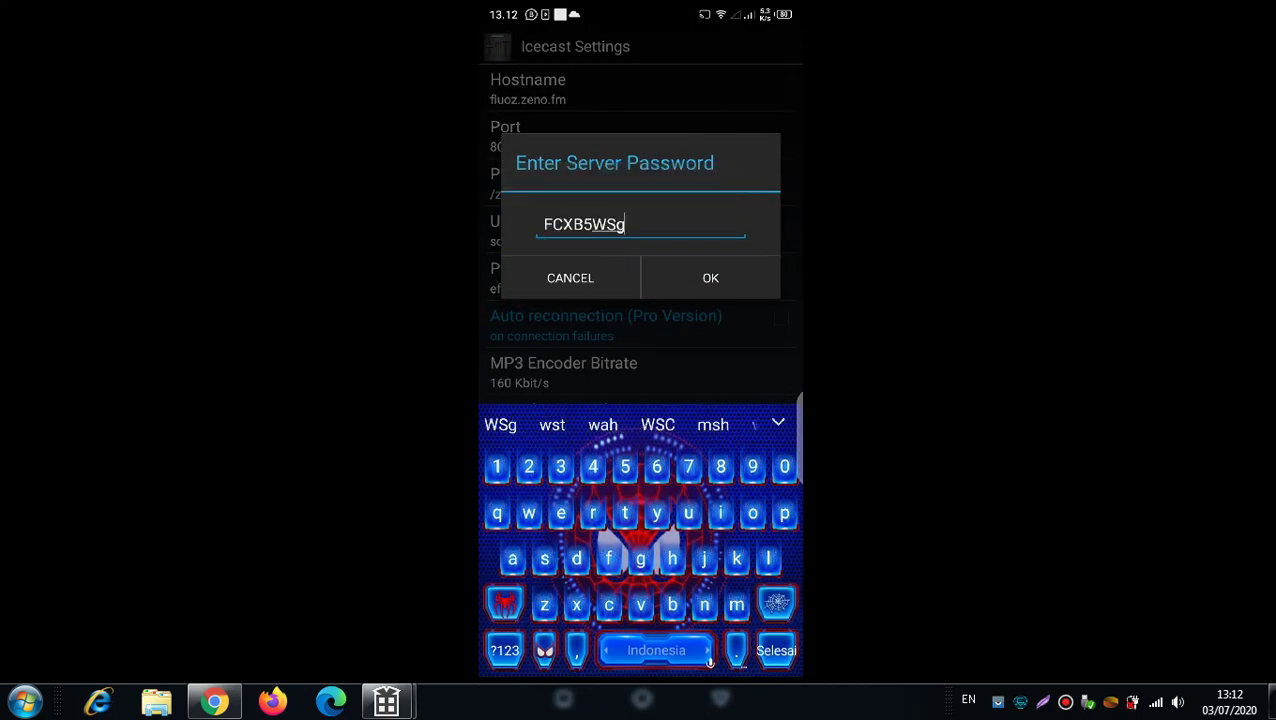
left_click(710, 278)
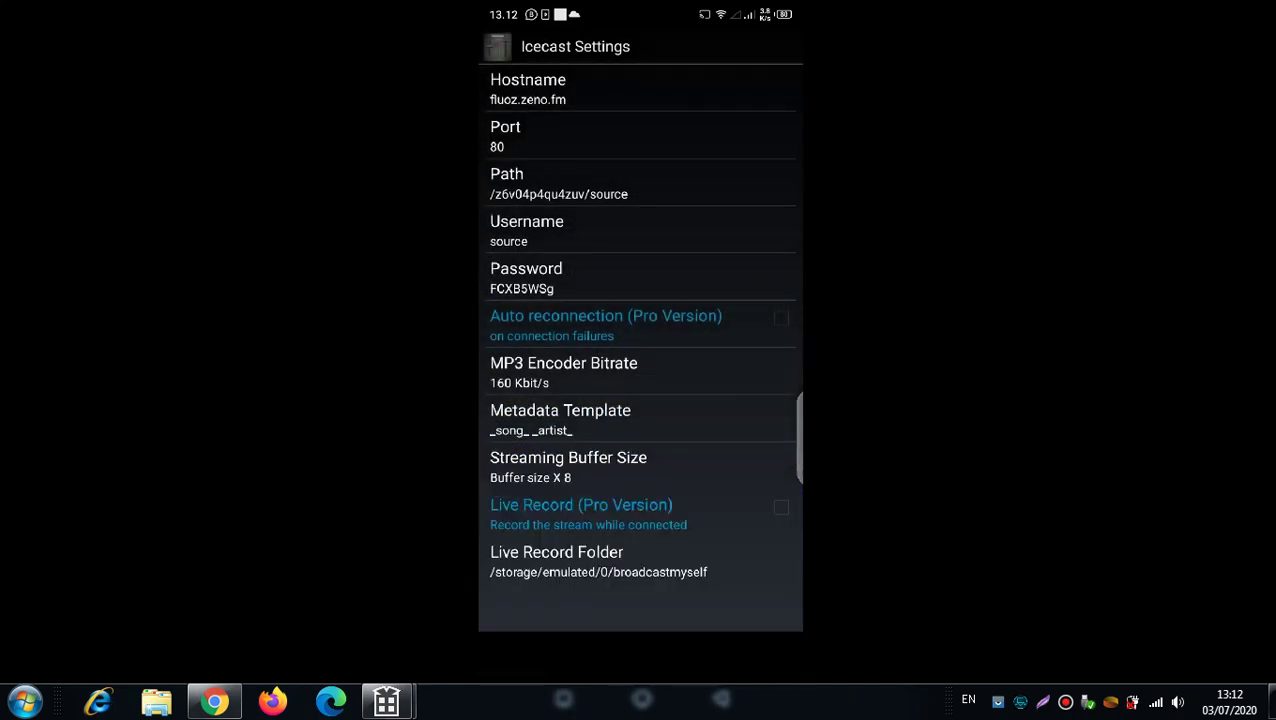
left_click(721, 698)
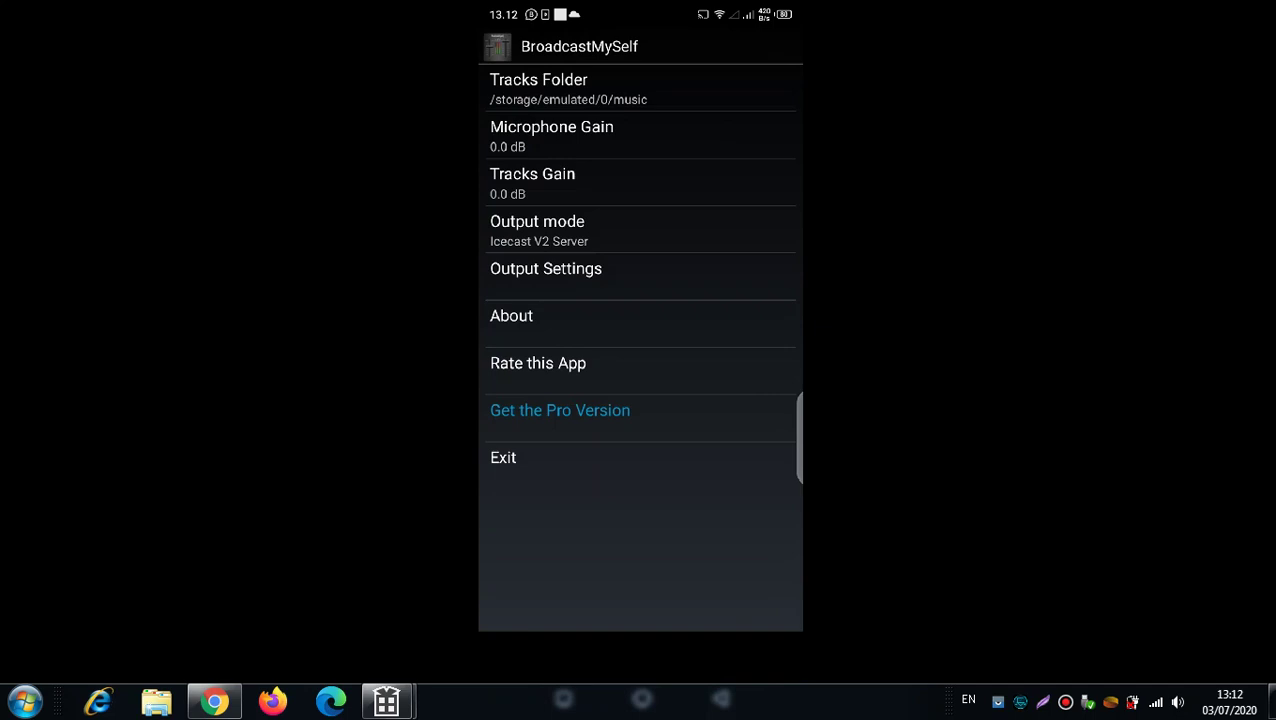
- Close and reopen BroadcastMySelf, dismissing the Pro upgrade prompt
left_click(721, 698)
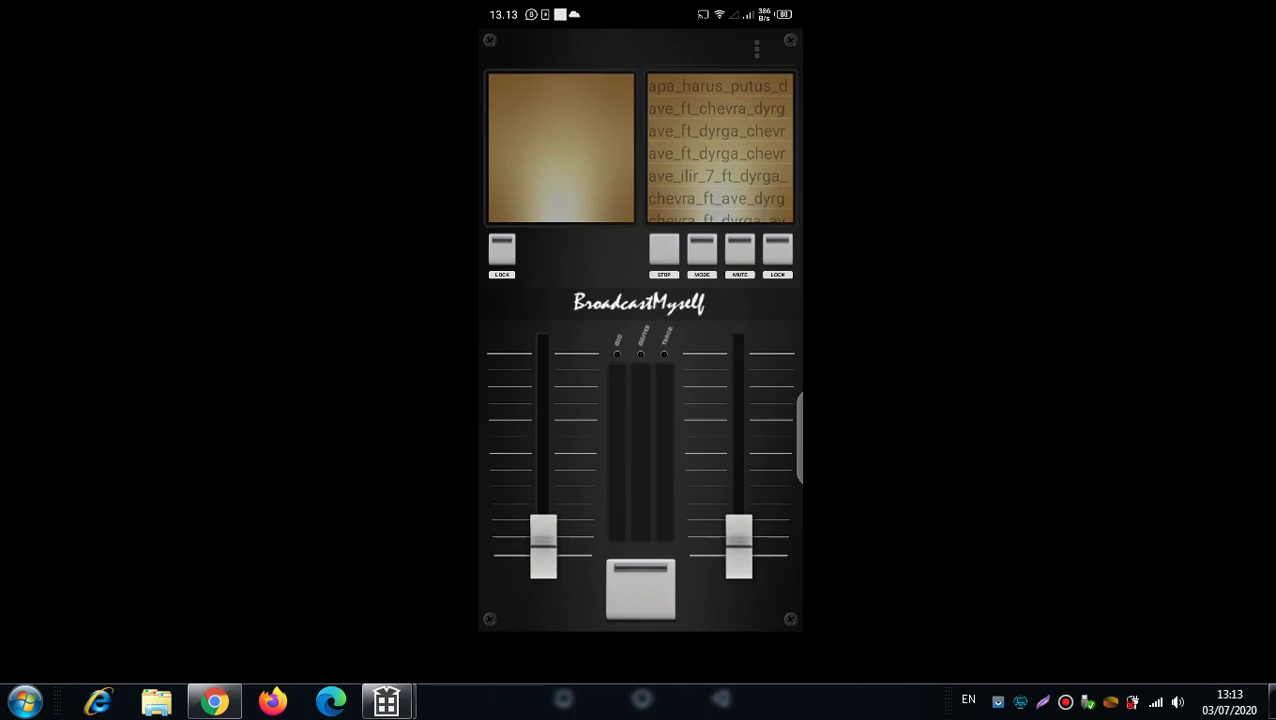
left_click(721, 698)
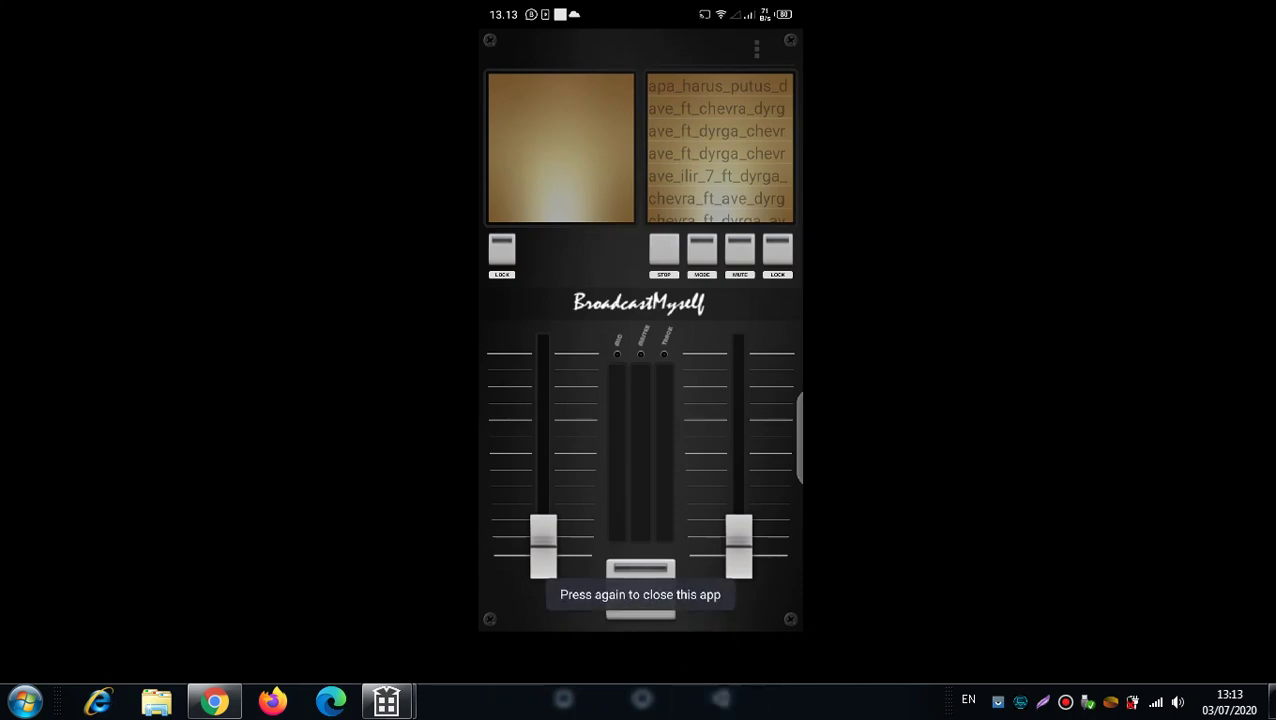
left_click(721, 698)
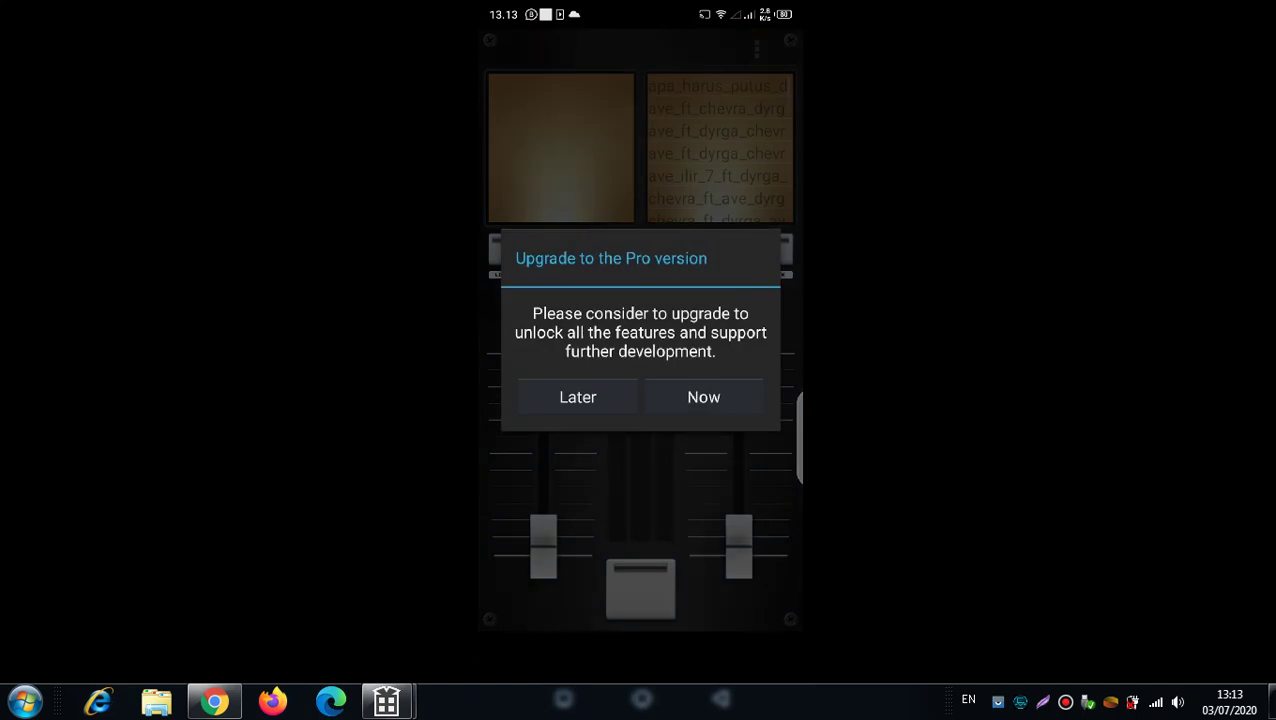
key("Escape")
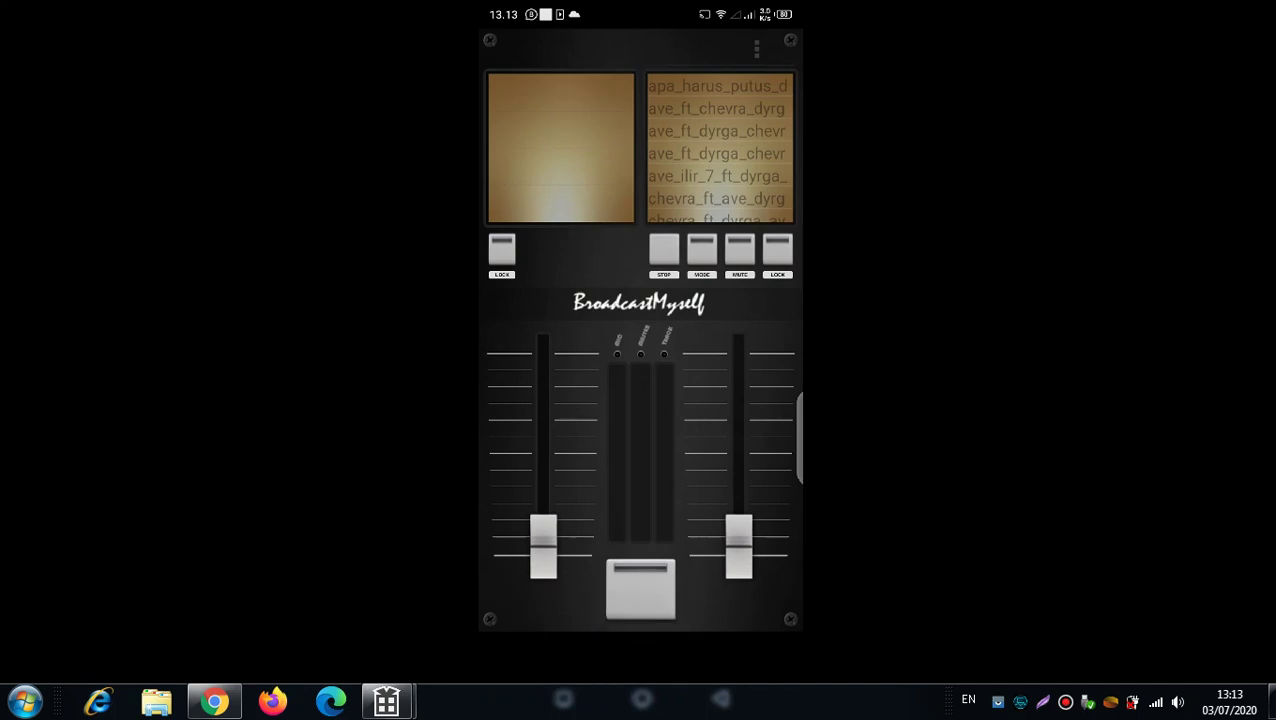
- Check the saved Icecast output settings (fluoz.zeno.fm, port 80, /z6v04p4qu4zuv/source), then return to the mixer
left_click(757, 49)
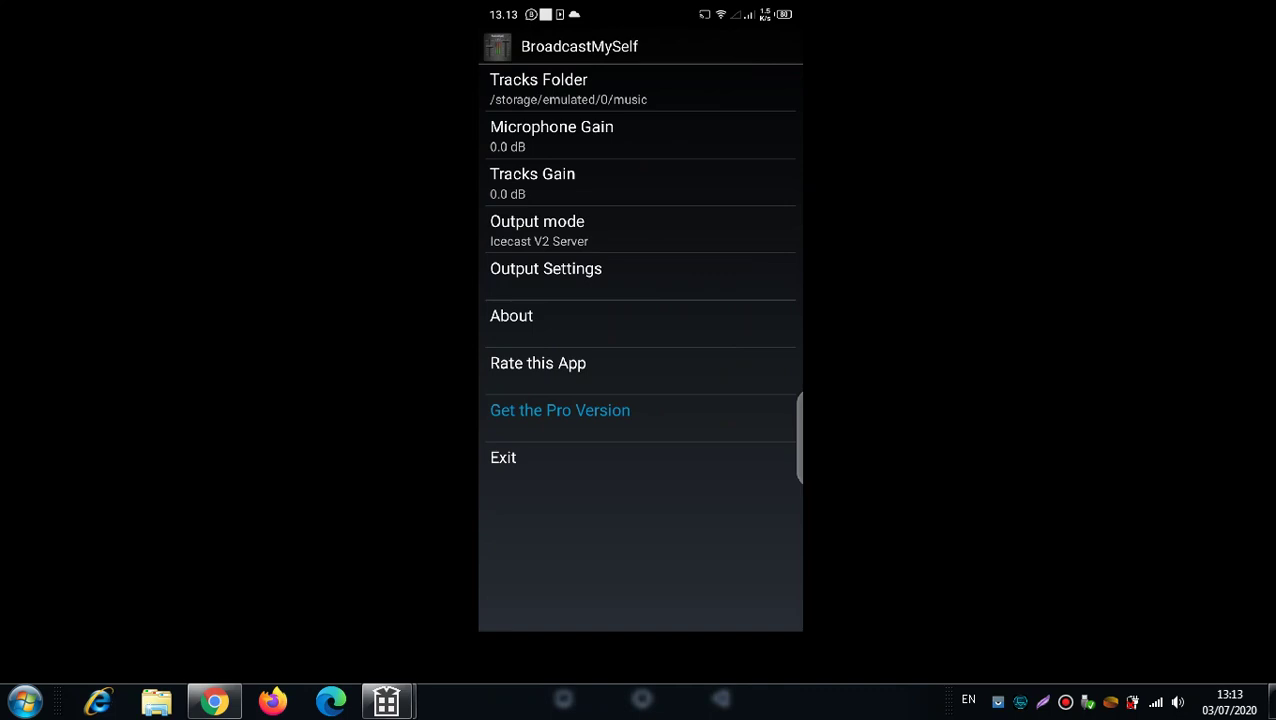
left_click(545, 270)
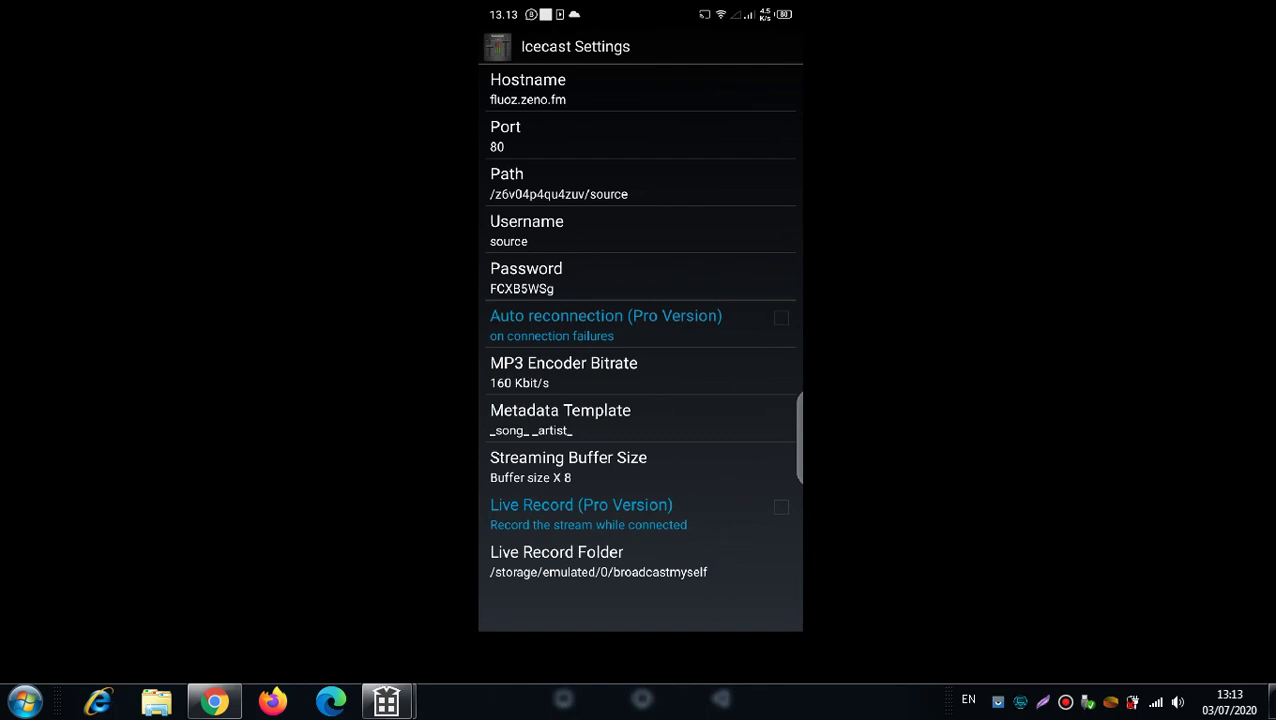
left_click(720, 698)
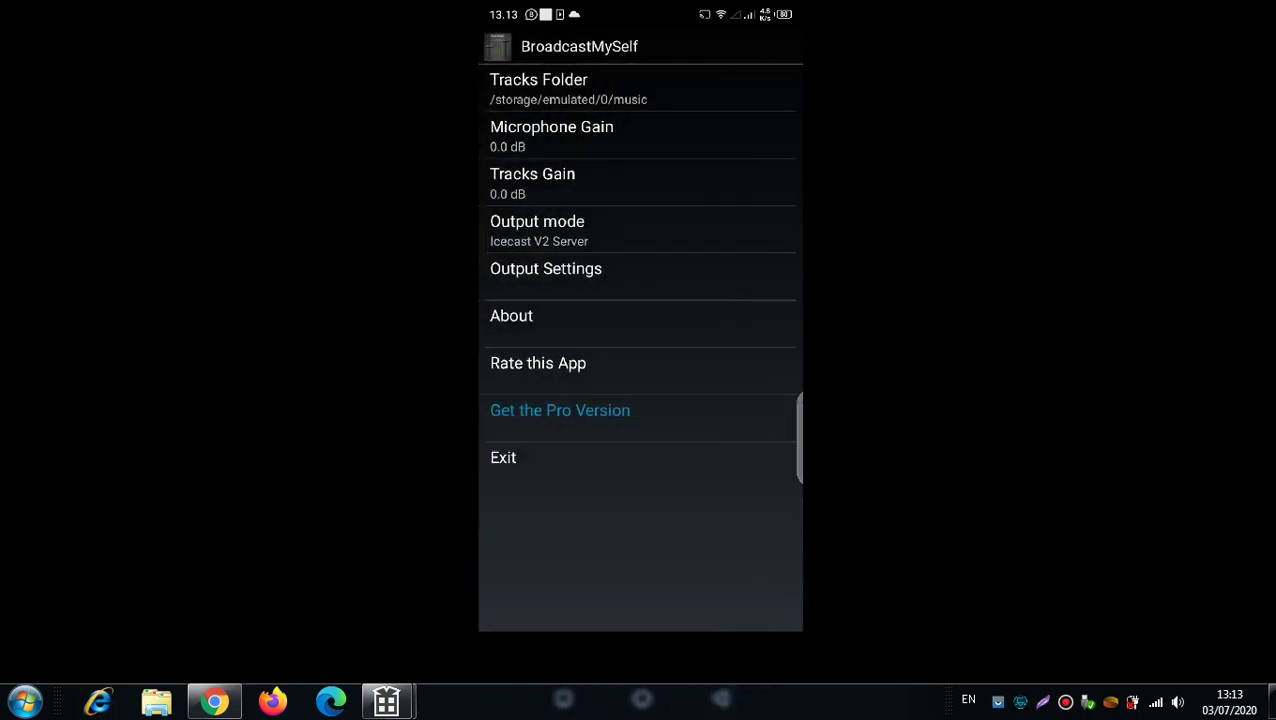
left_click(720, 698)
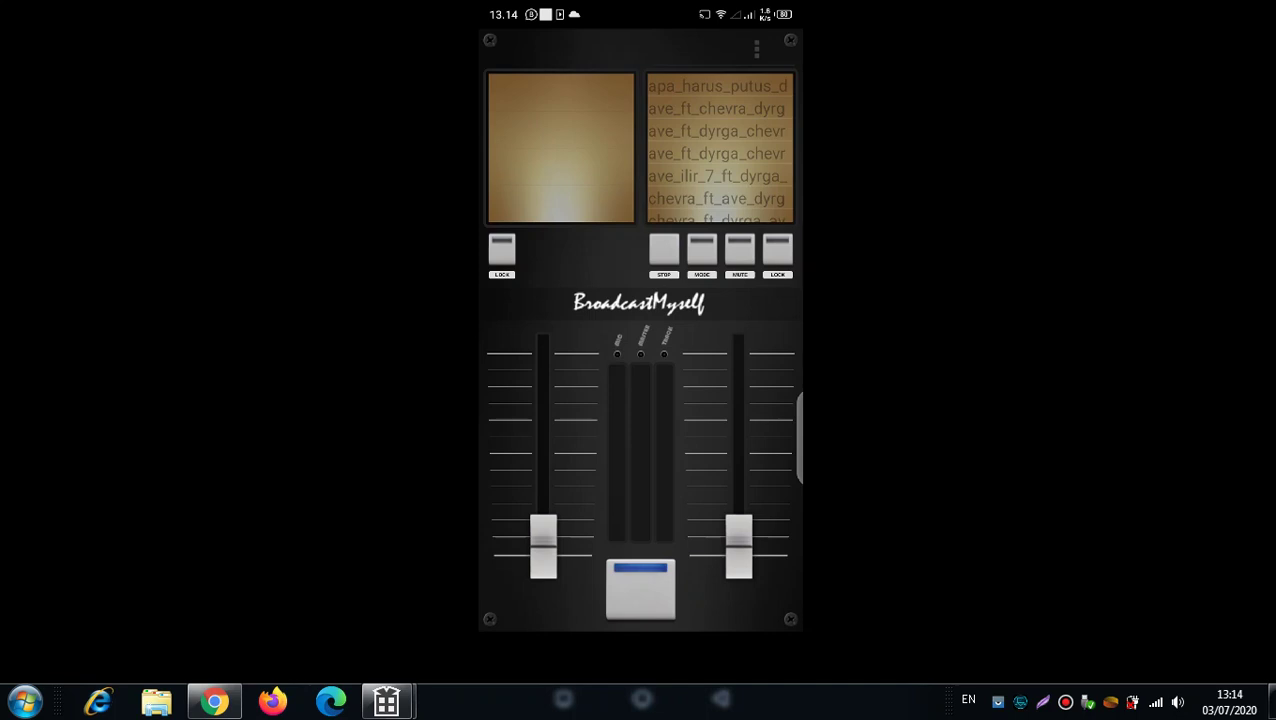
- Raise the mic fader near the top and lock it at that level
left_click_drag(543, 546, 543, 409)
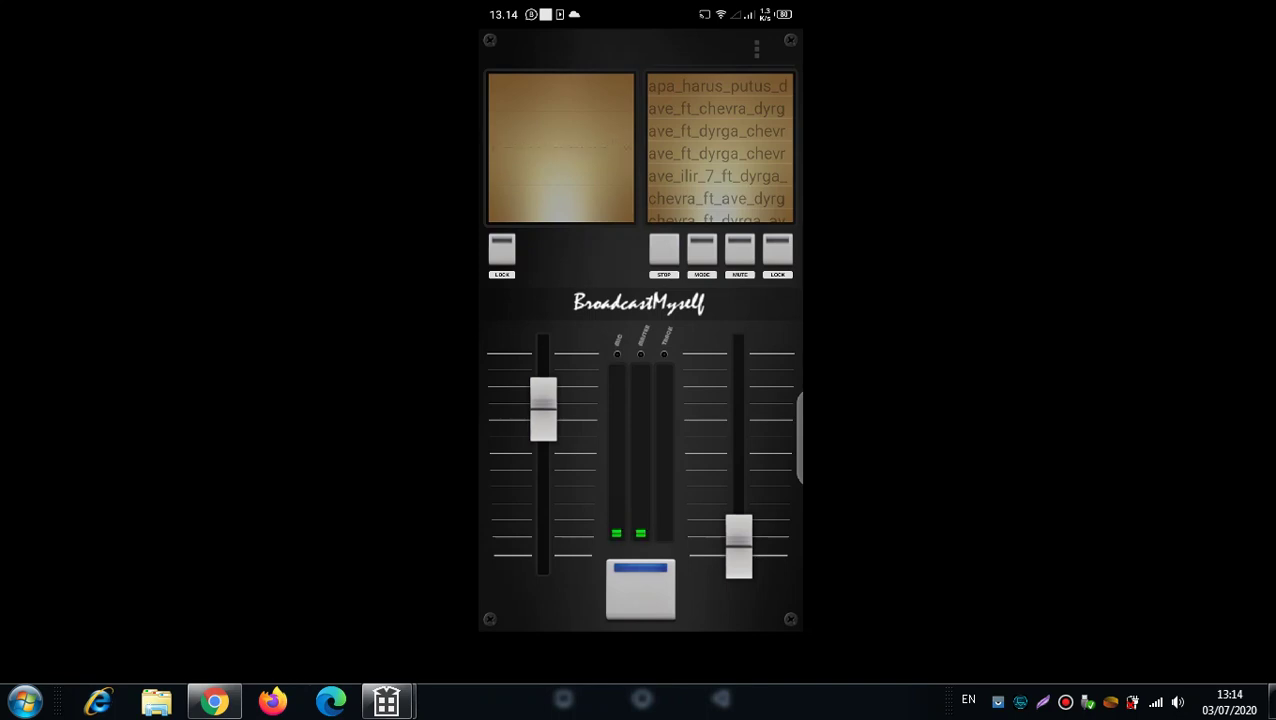
left_click_drag(543, 408, 543, 365)
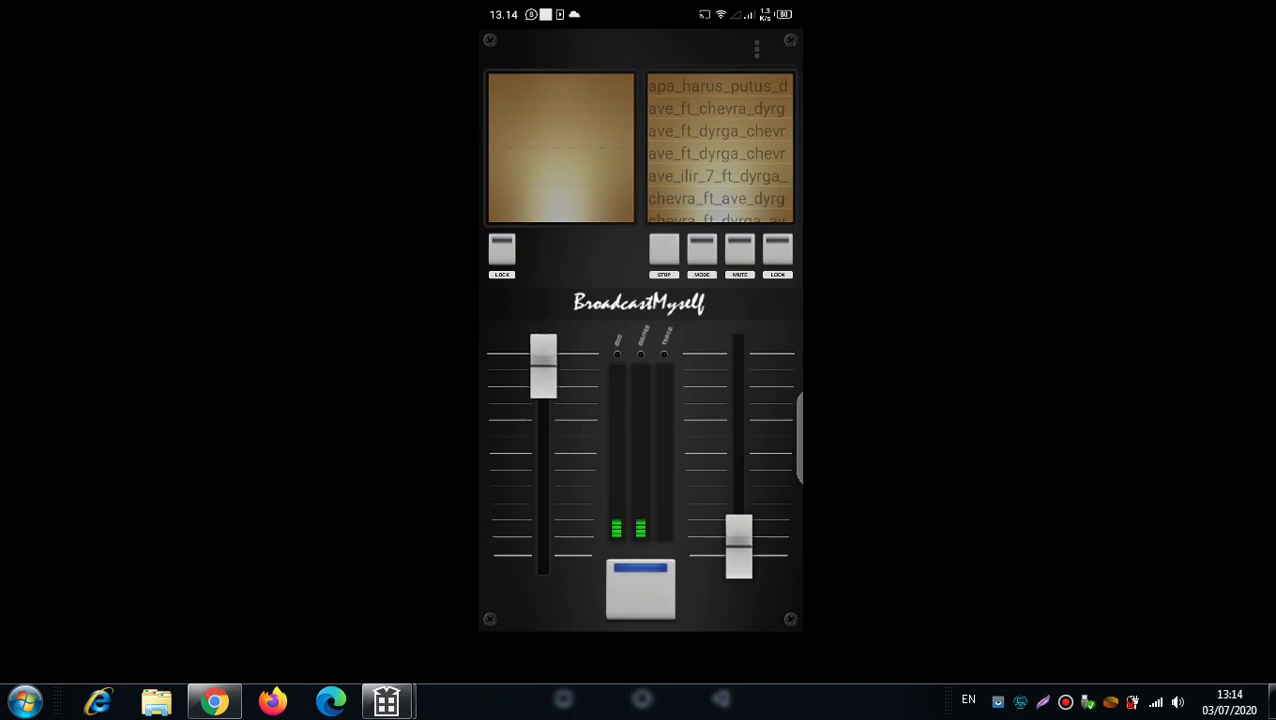
left_click(502, 248)
- Unlock the mic fader, drop it to the bottom, and open the Tracks Folder chooser from settings
left_click(501, 248)
left_click_drag(543, 366, 543, 546)
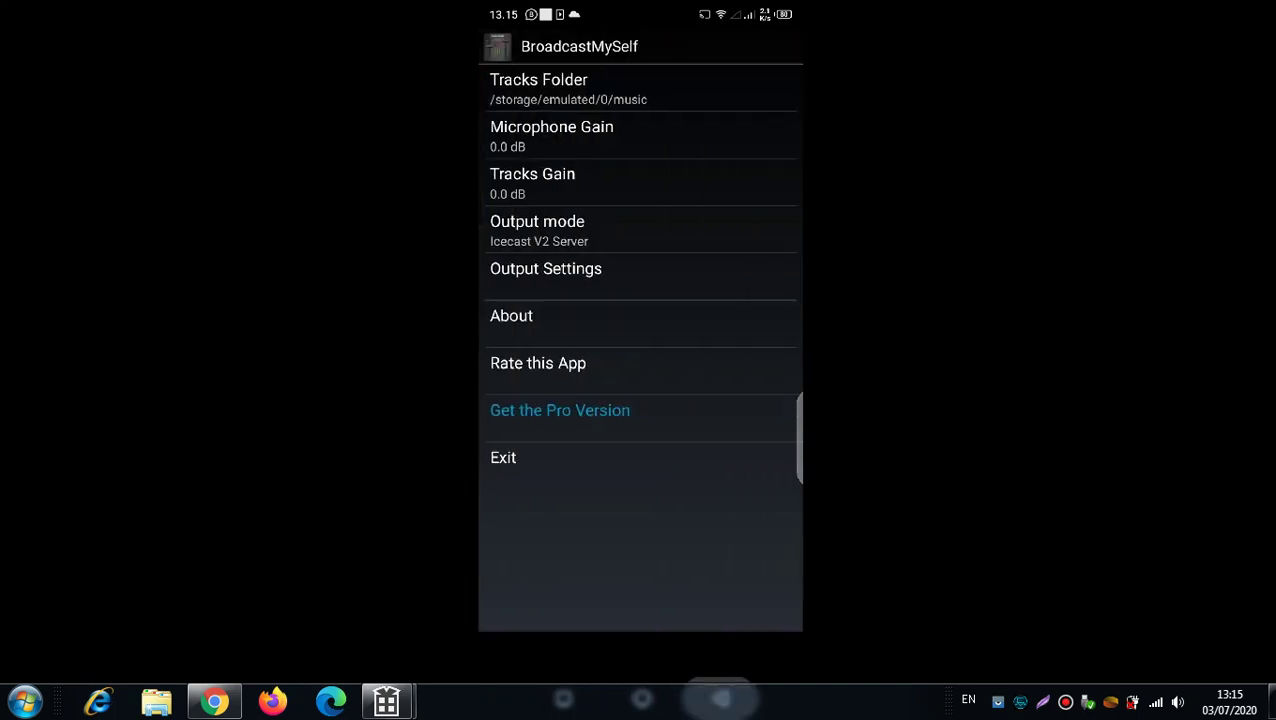
left_click(720, 698)
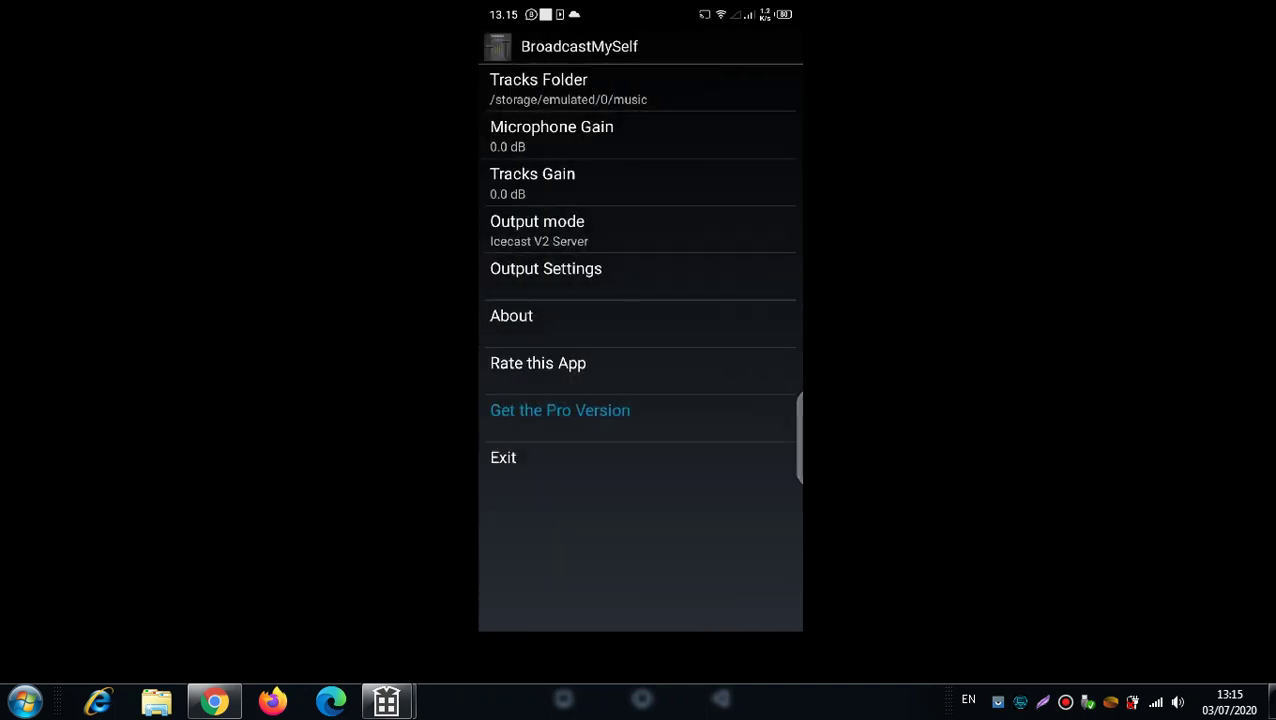
left_click(718, 131)
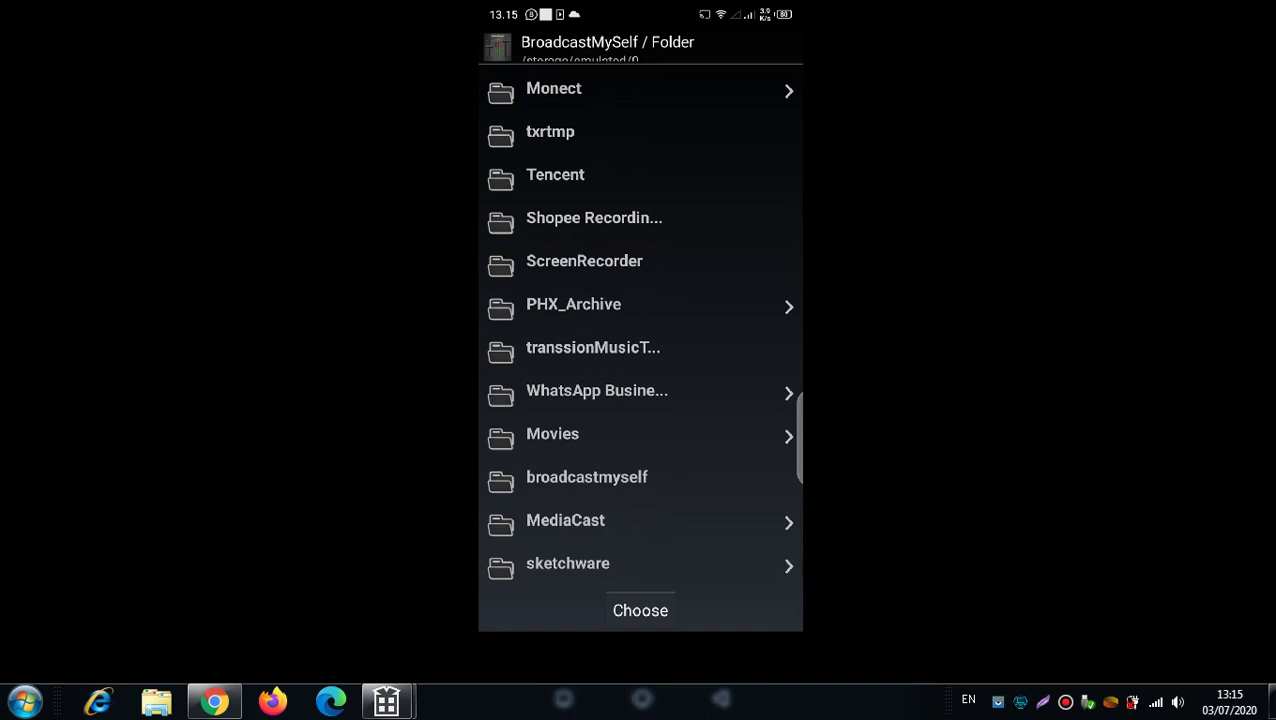
- Browse from the broadcastmyself folder up to the storage root and find the music folder
left_click(587, 478)
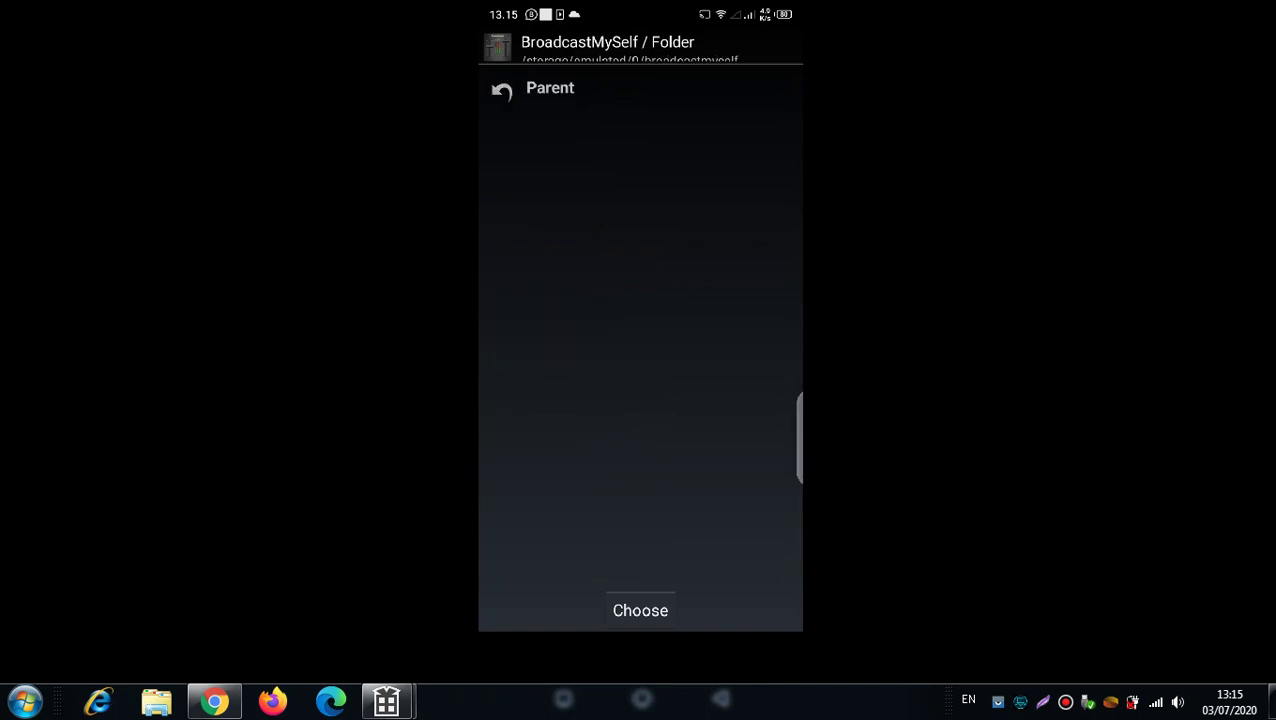
left_click(600, 89)
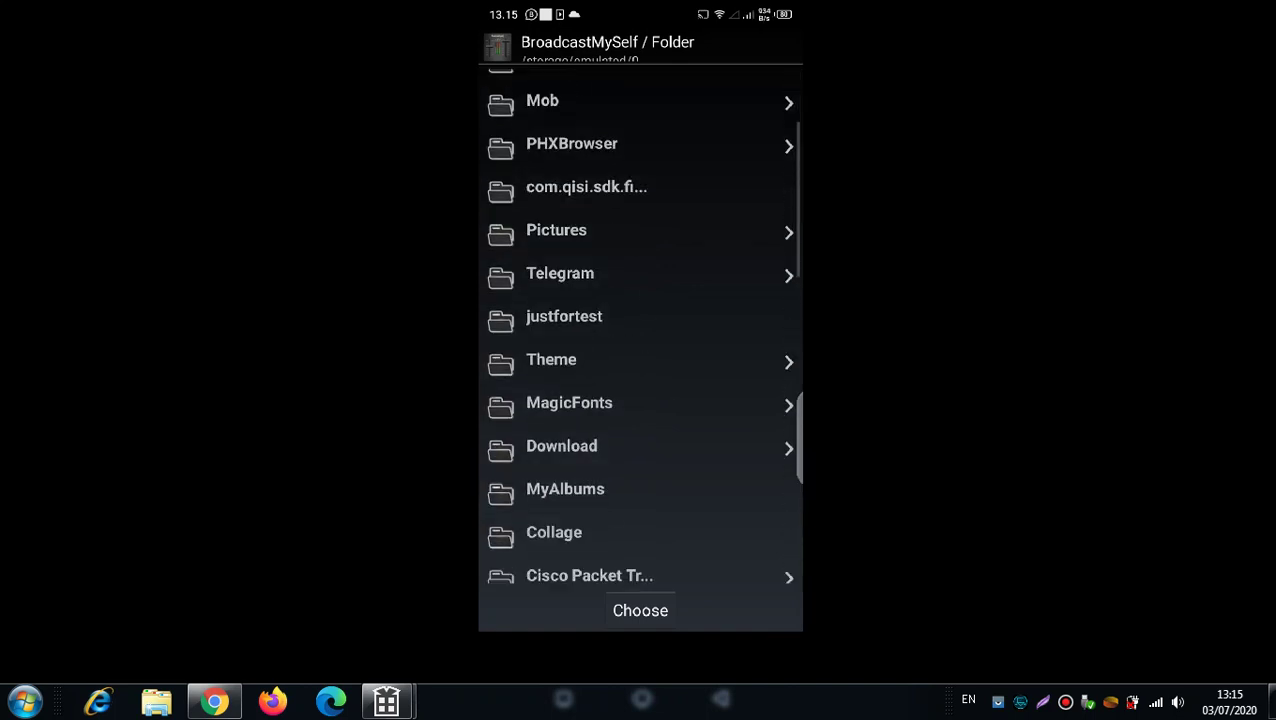
scroll(640, 340, "down", 6)
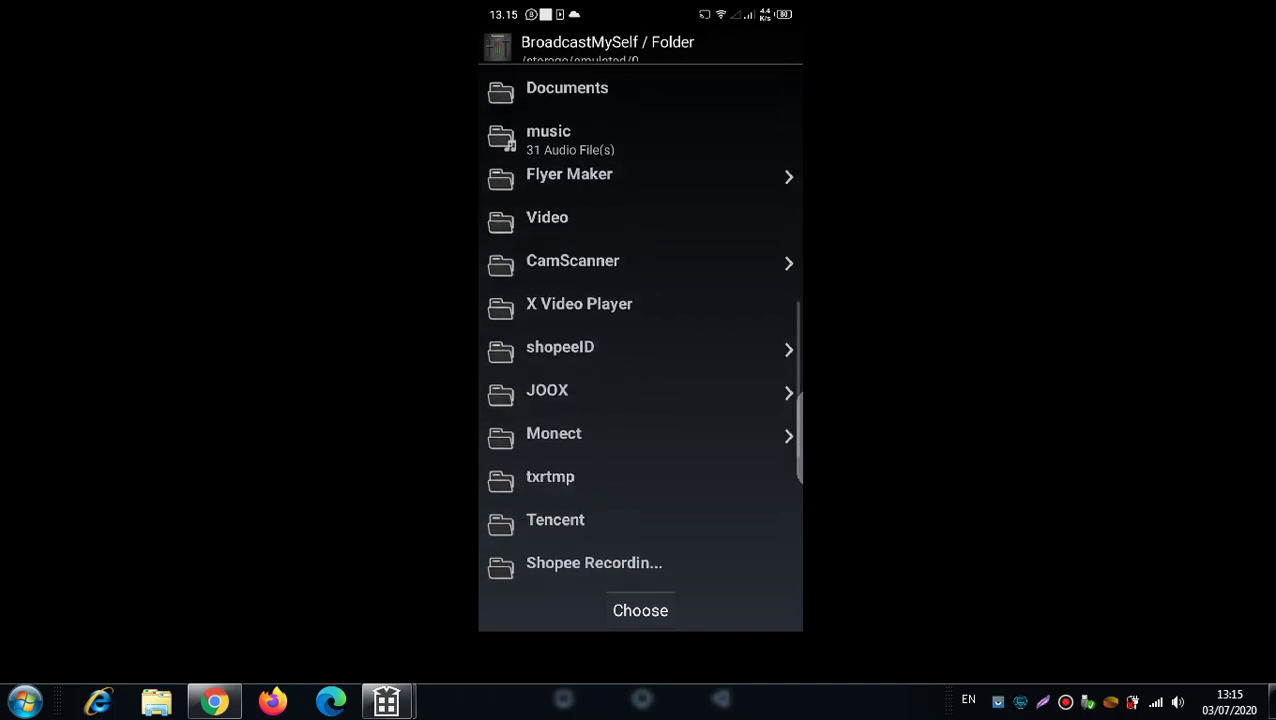
scroll(640, 340, "down", 5)
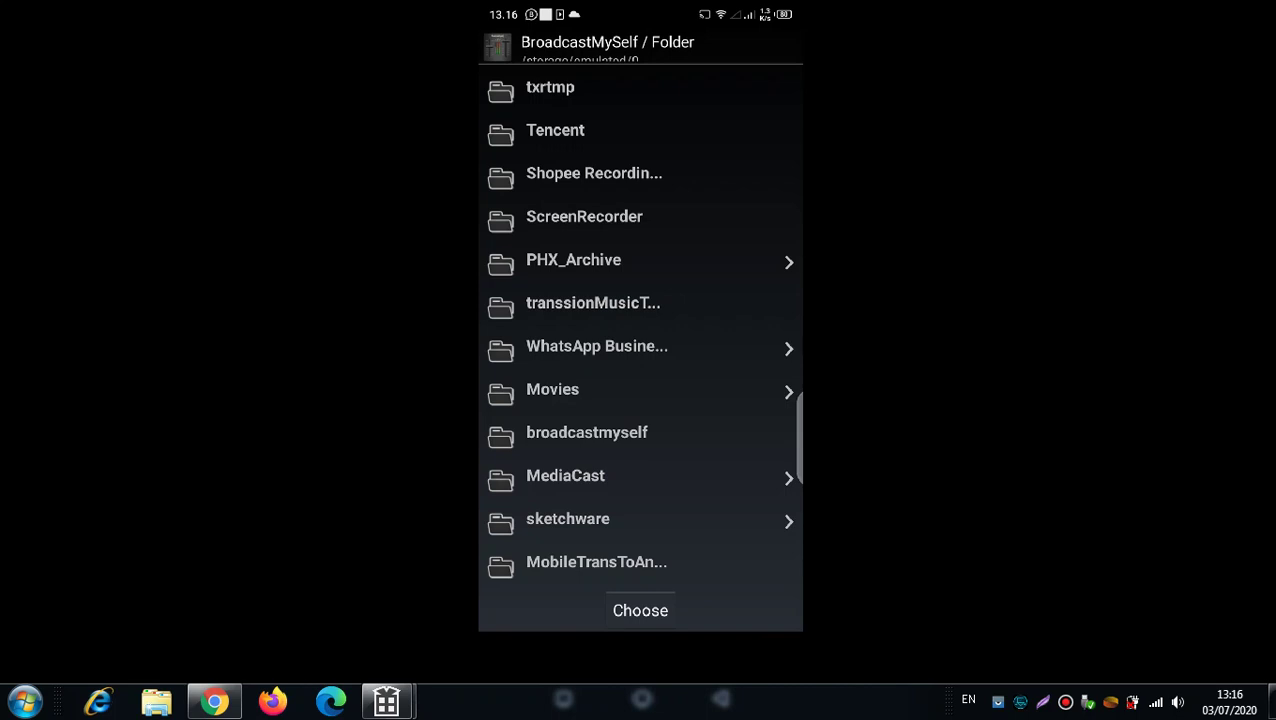
left_click(587, 432)
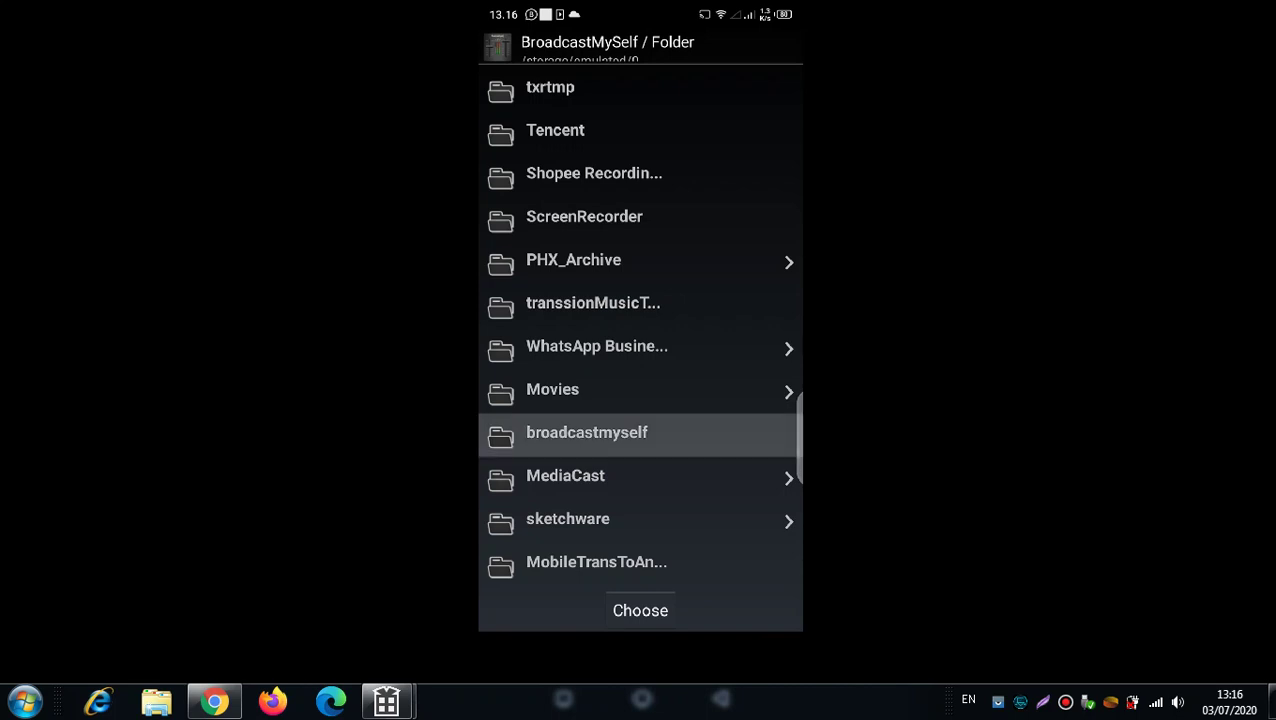
scroll(640, 325, "up", 2)
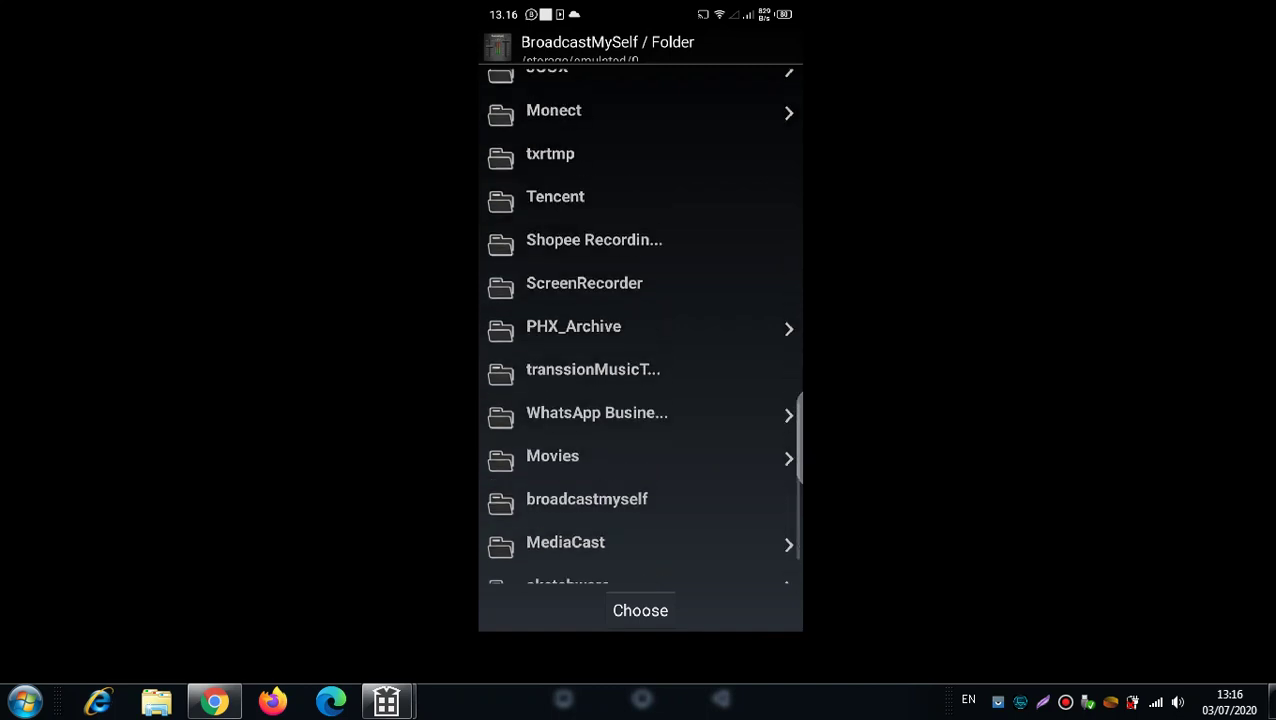
scroll(640, 325, "up", 10)
scroll(640, 325, "up", 1)
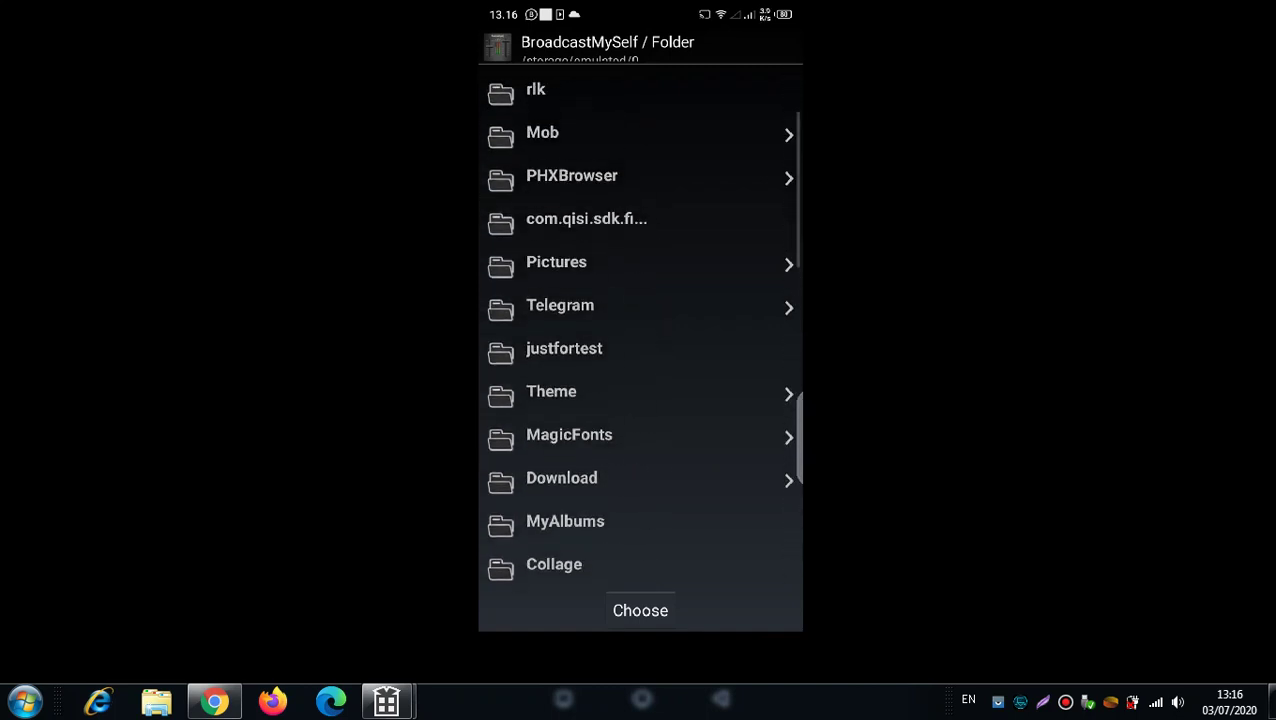
scroll(640, 325, "up", 3)
scroll(640, 325, "down", 5)
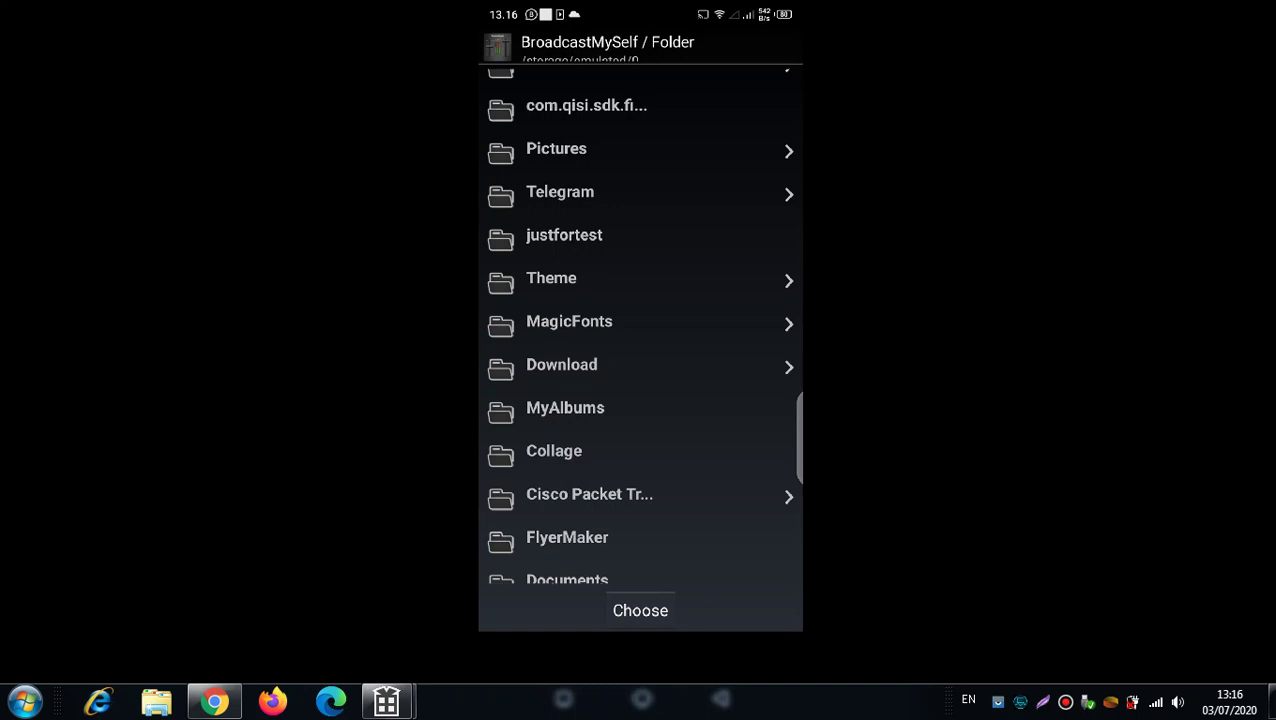
scroll(640, 325, "down", 5)
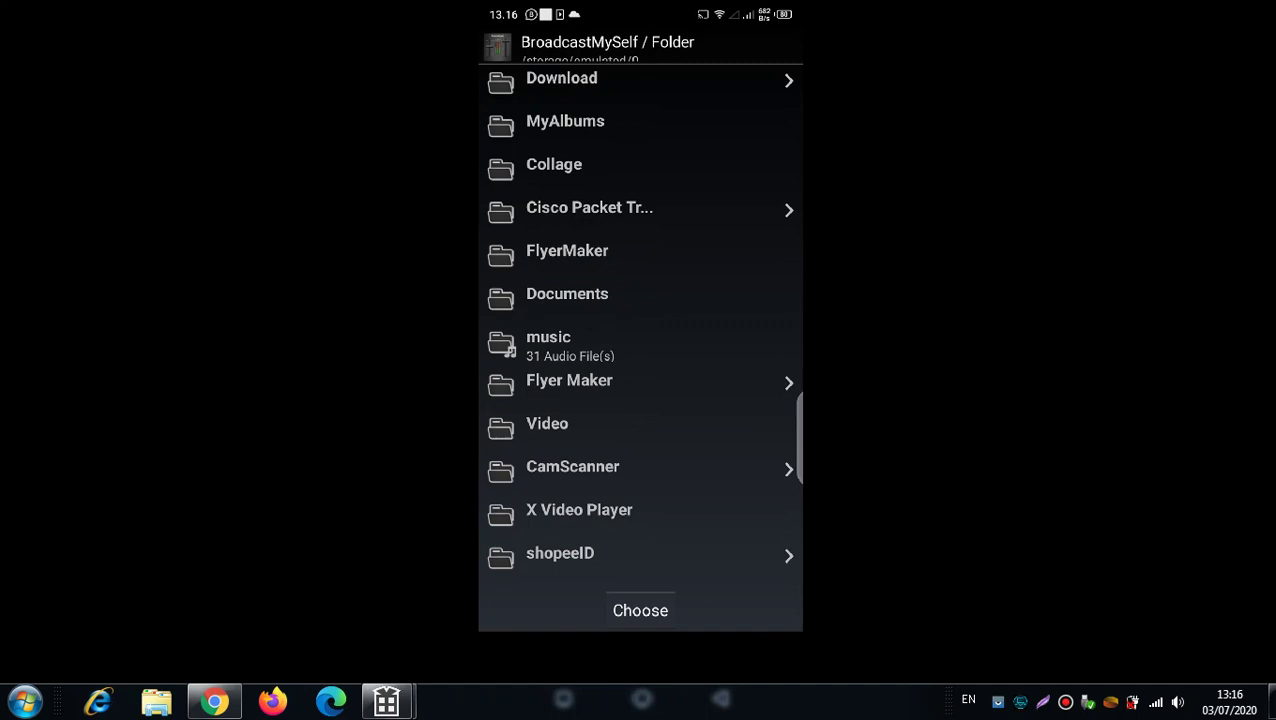
- Open /storage/emulated/0/music and choose it as the tracks folder
left_click(640, 340)
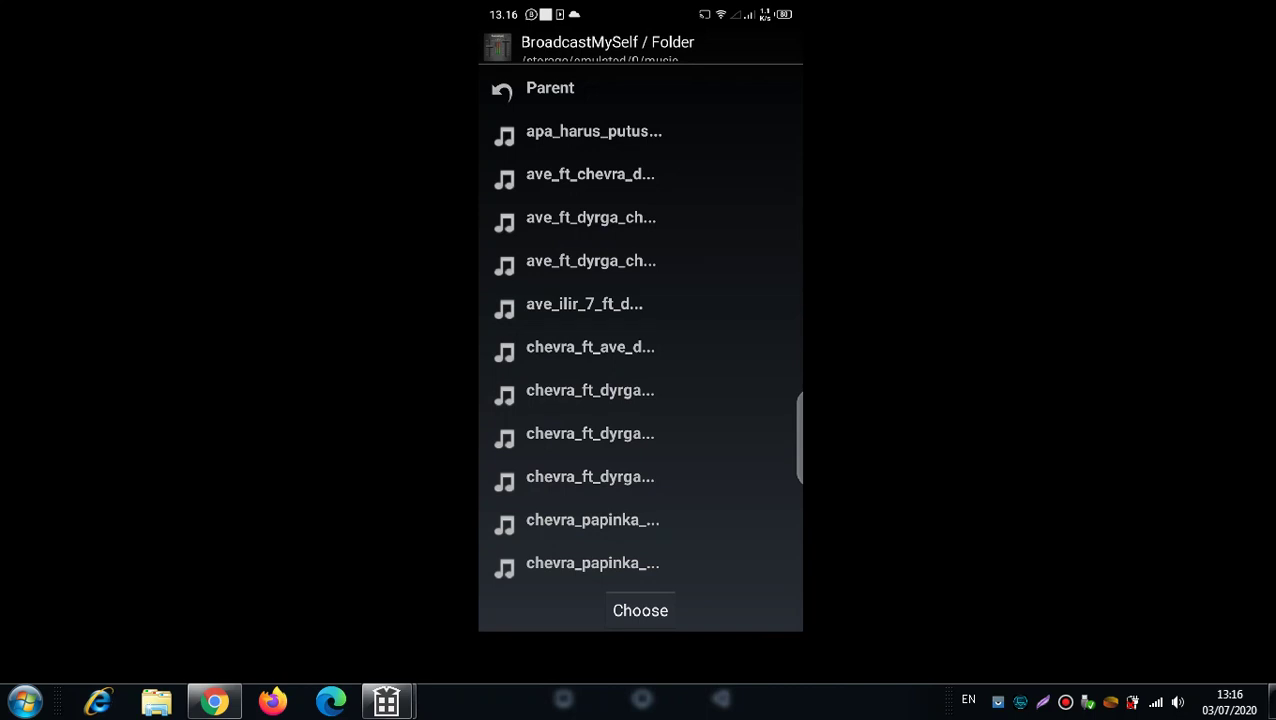
left_click(594, 131)
left_click(640, 610)
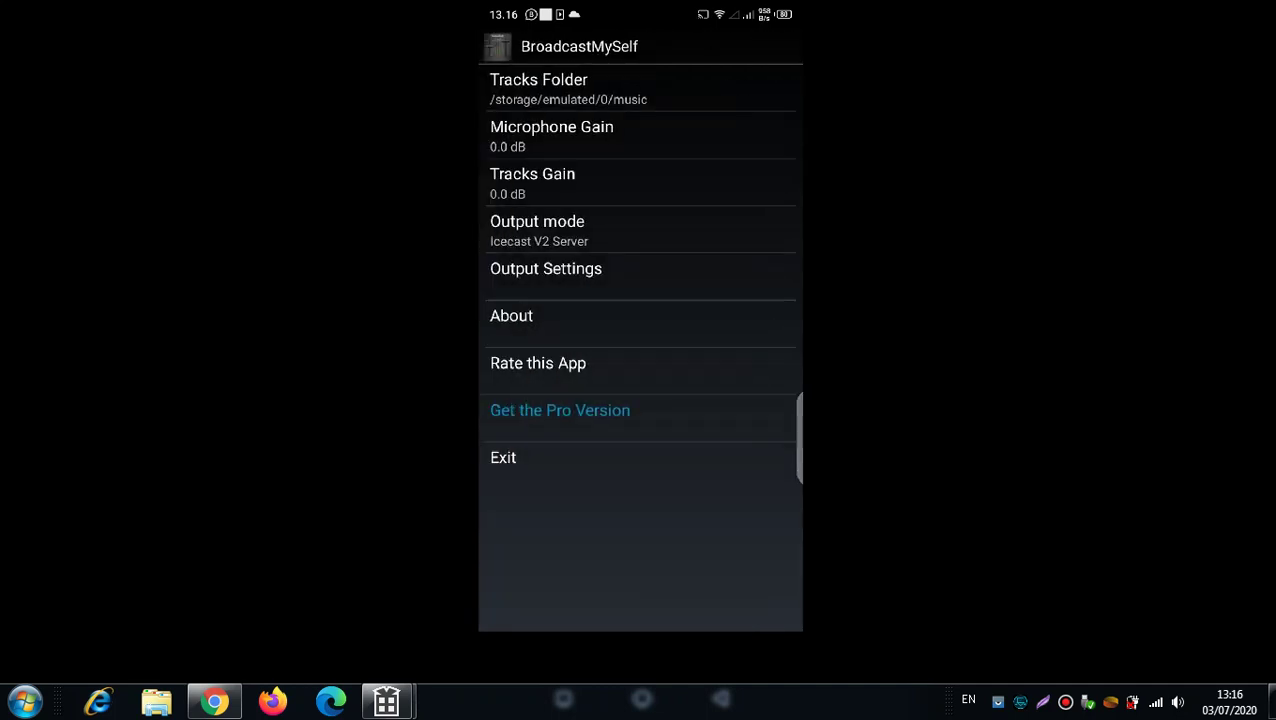
- Return to the mixer and select the first track from the music-folder playlist
left_click(720, 698)
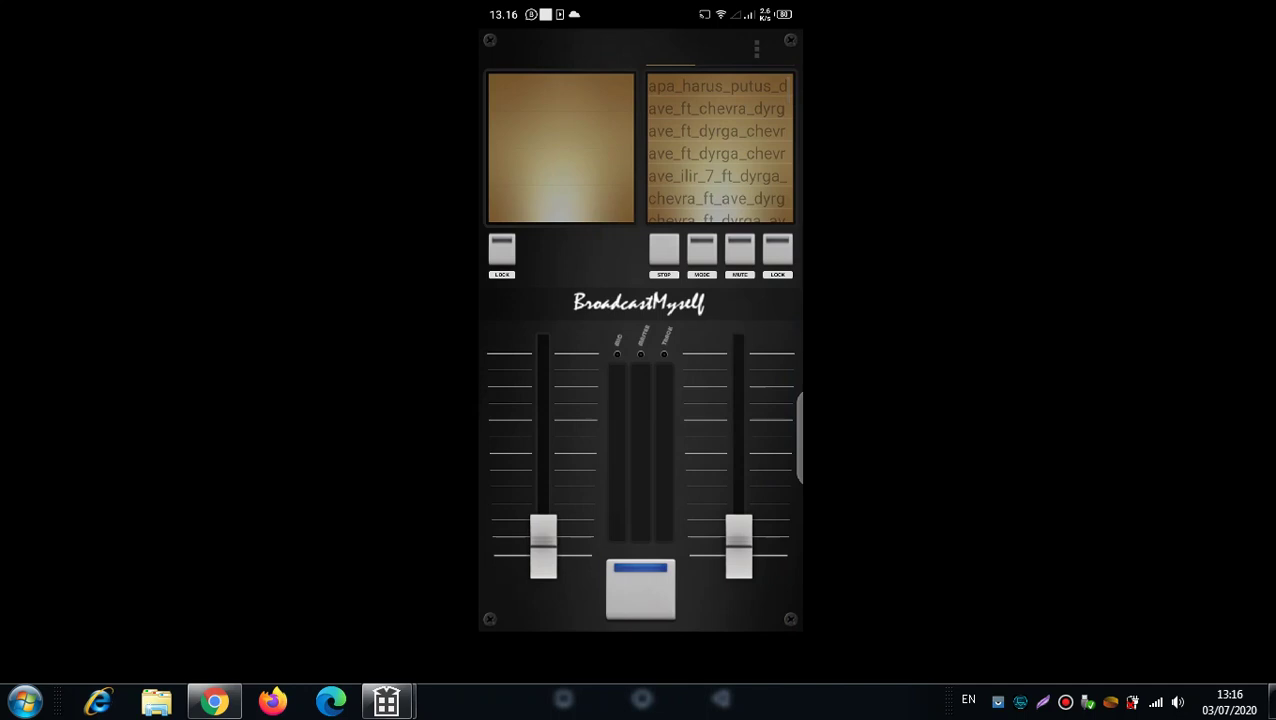
left_click(718, 86)
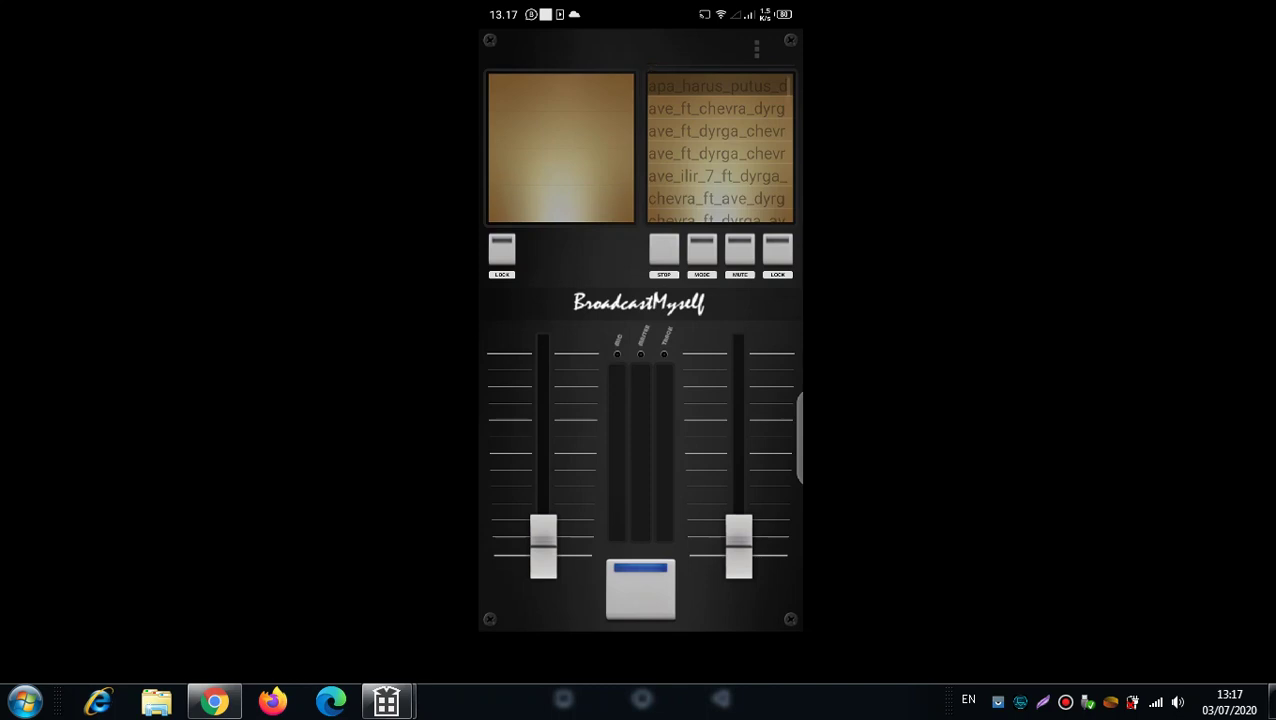
- Raise the music fader to about mid-level and tune the phone's media volume while the track plays
left_click_drag(739, 546, 739, 410)
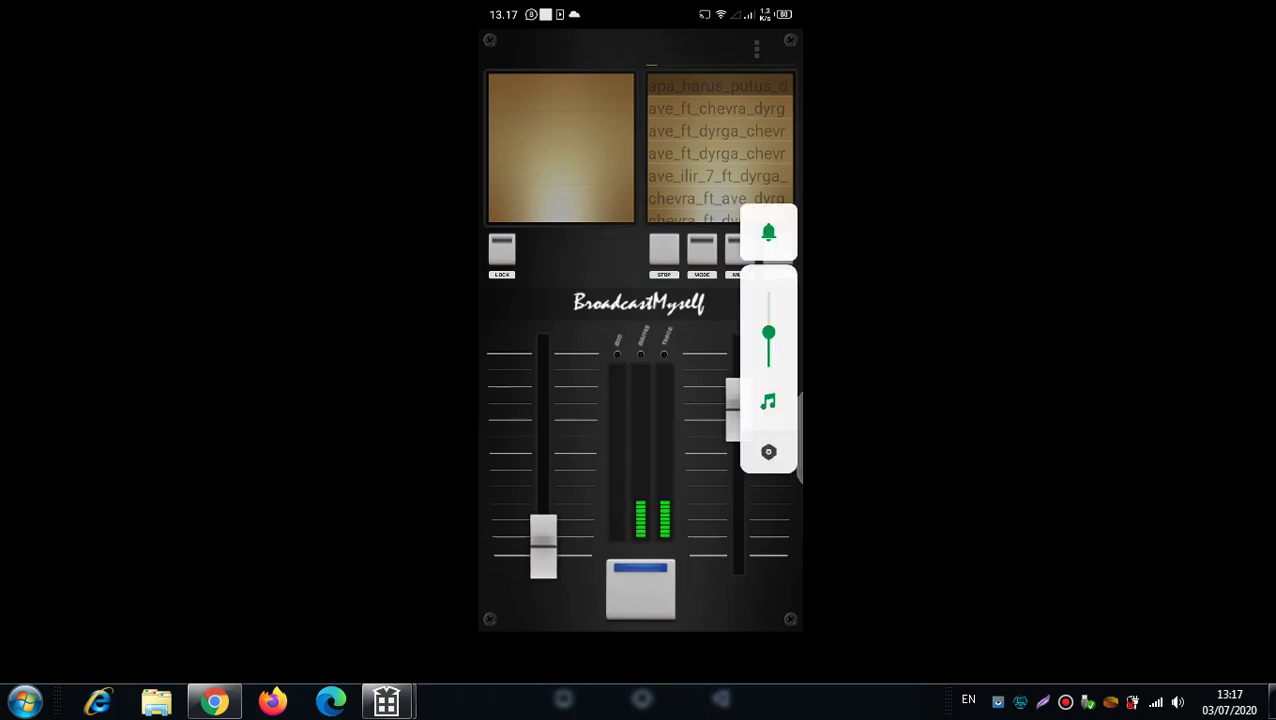
key("XF86AudioLowerVolume")
key("XF86AudioLowerVolume")
key("XF86AudioLowerVolume")
key("XF86AudioLowerVolume")
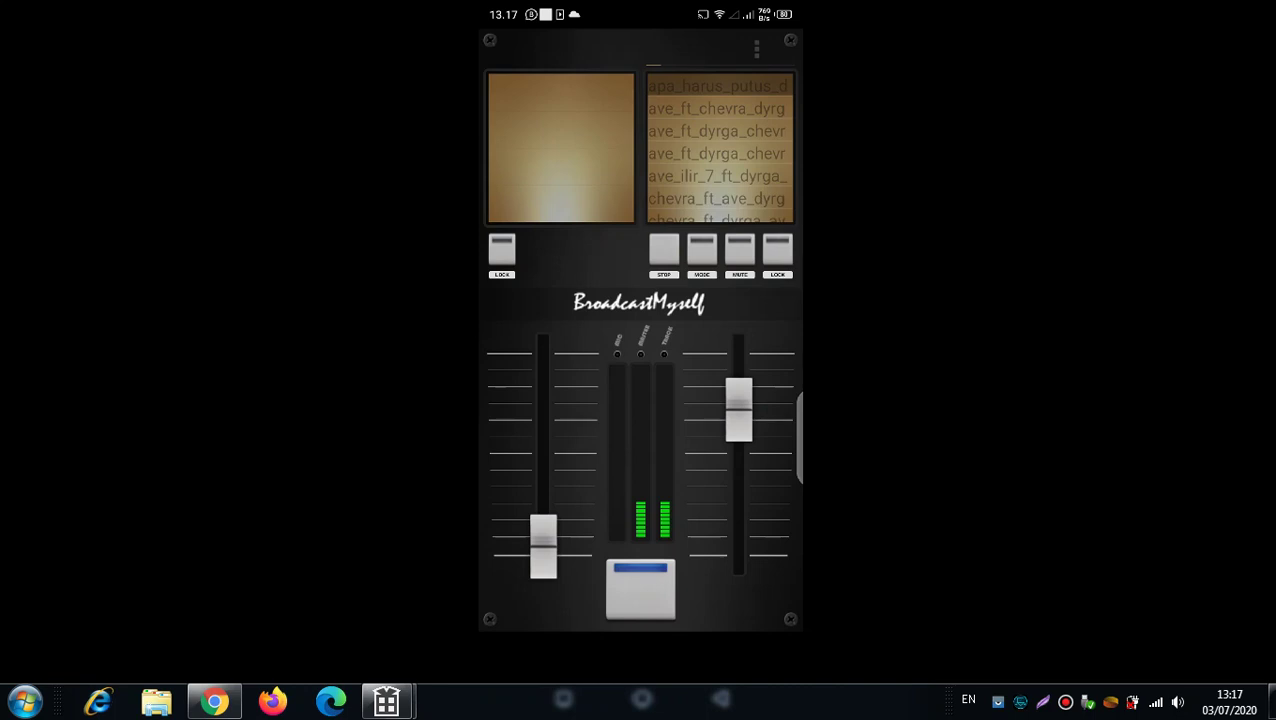
mouse_move(739, 409)
left_mouse_down()
mouse_move(739, 518)
mouse_move(739, 388)
mouse_move(739, 483)
mouse_move(739, 404)
left_mouse_up()
mouse_move(739, 404)
left_mouse_down()
mouse_move(739, 486)
mouse_move(739, 402)
left_mouse_up()
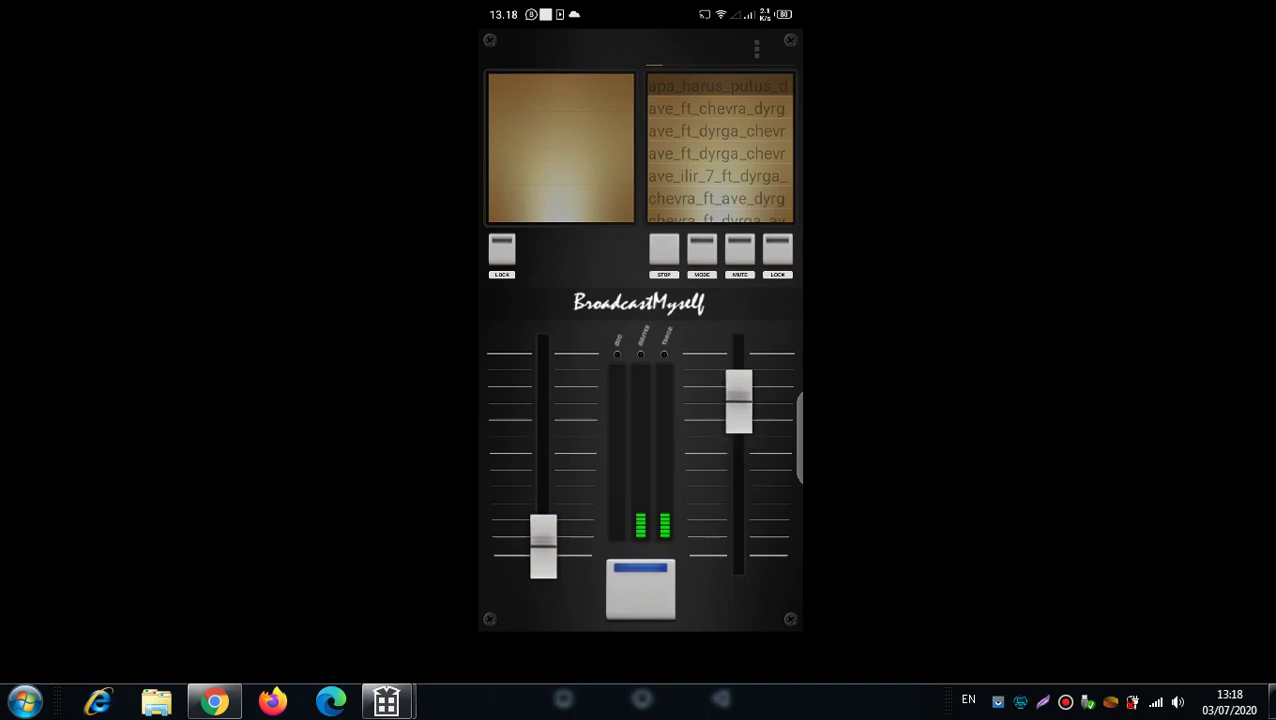
mouse_move(739, 401)
left_mouse_down()
mouse_move(739, 455)
mouse_move(739, 424)
left_mouse_up()
key("XF86AudioRaiseVolume")
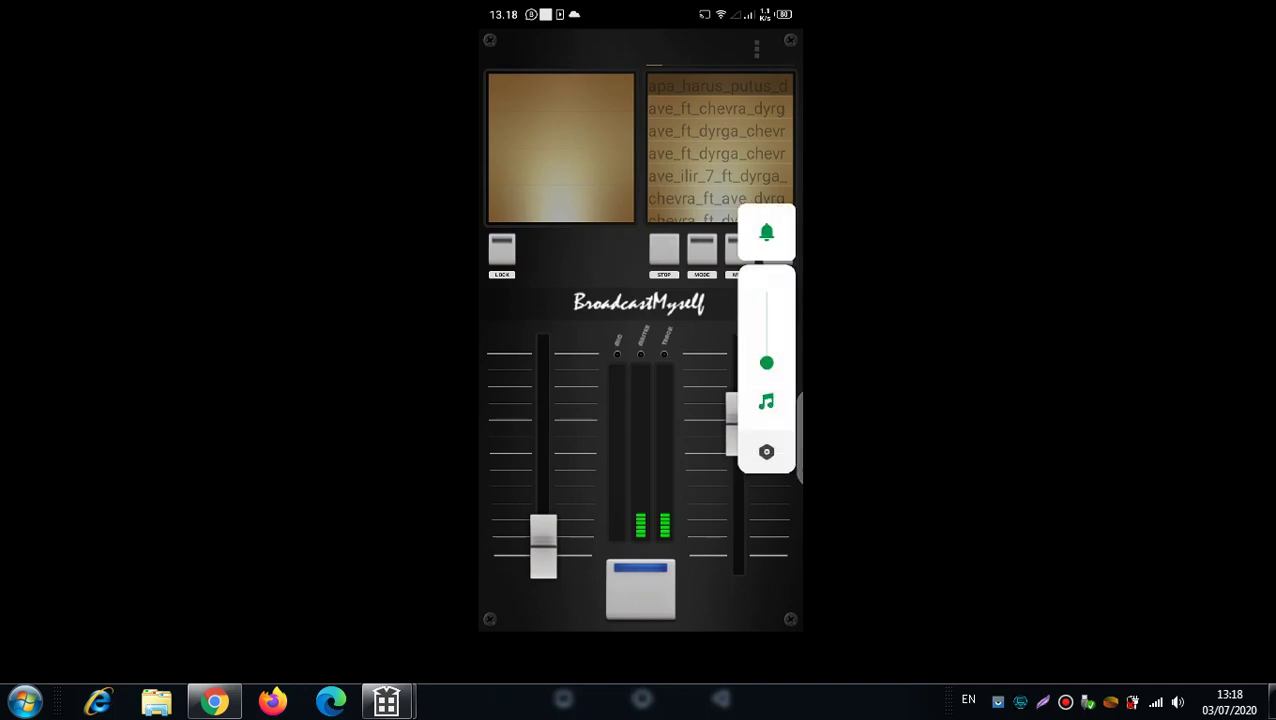
key("XF86AudioRaiseVolume")
key("XF86AudioRaiseVolume")
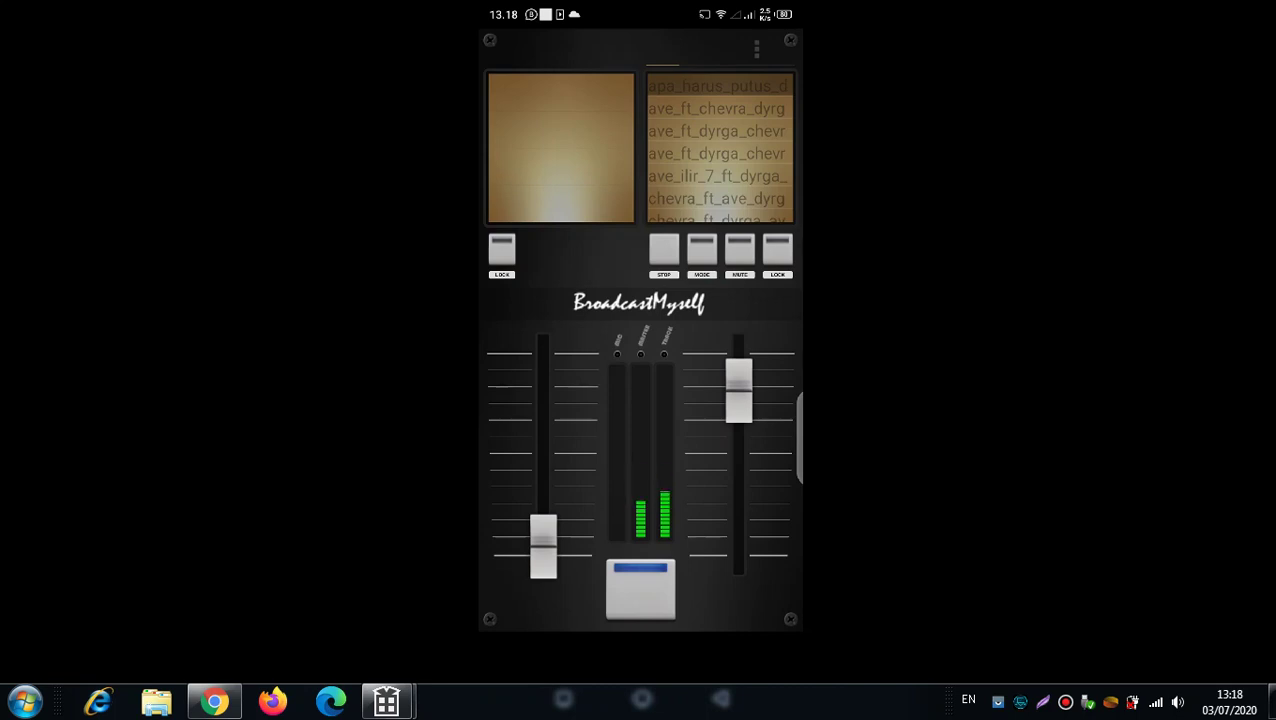
left_click_drag(738, 390, 738, 426)
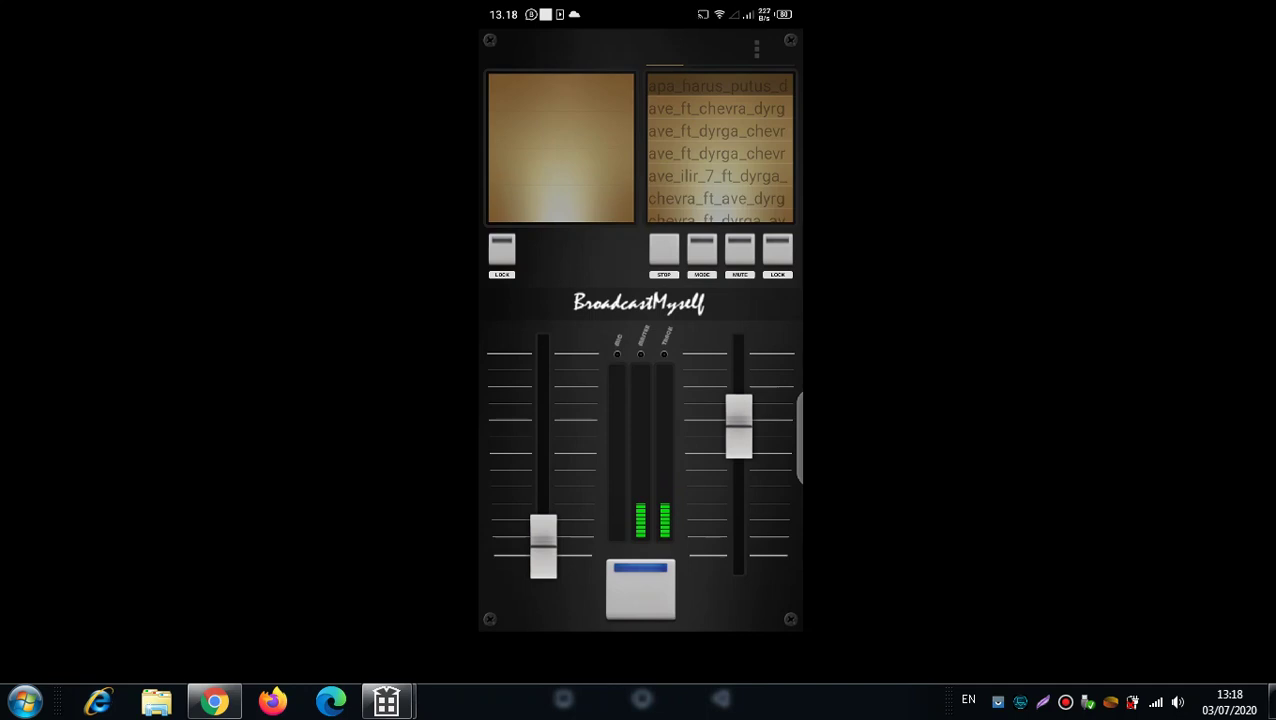
- Set MODE to Auto Random, mute the track, and raise both the music and mic faders
left_click(702, 250)
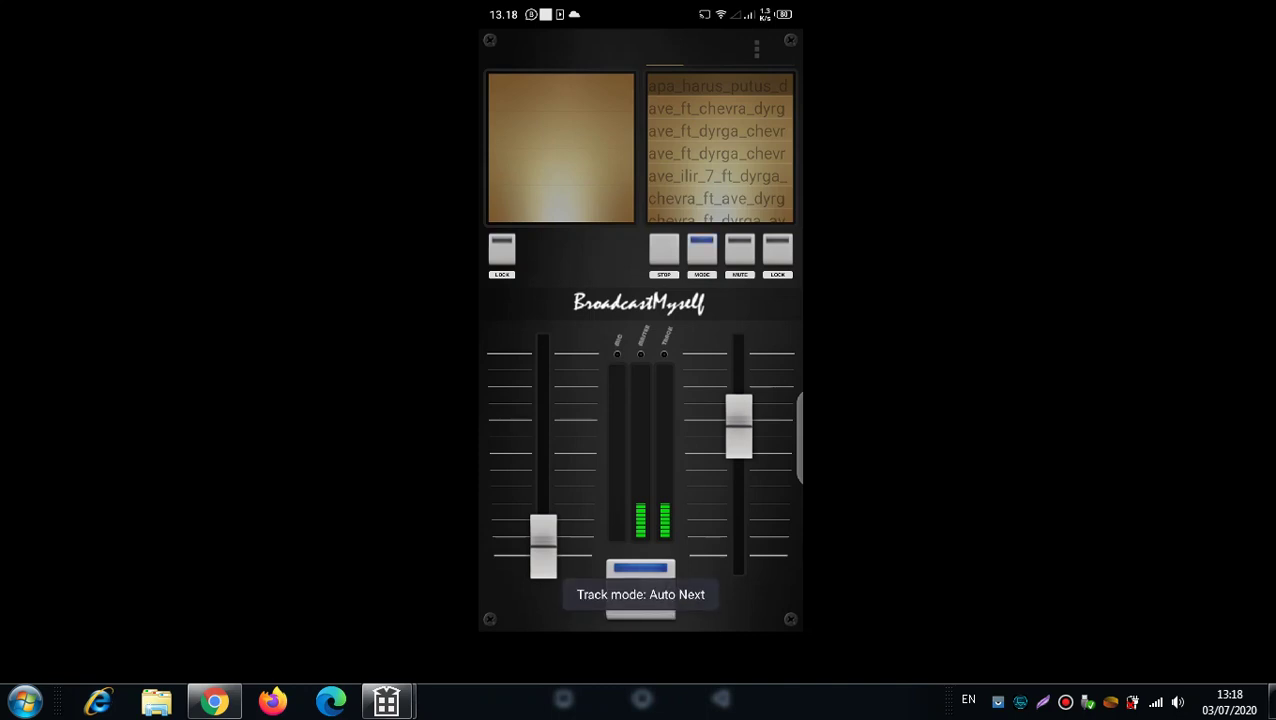
left_click(702, 250)
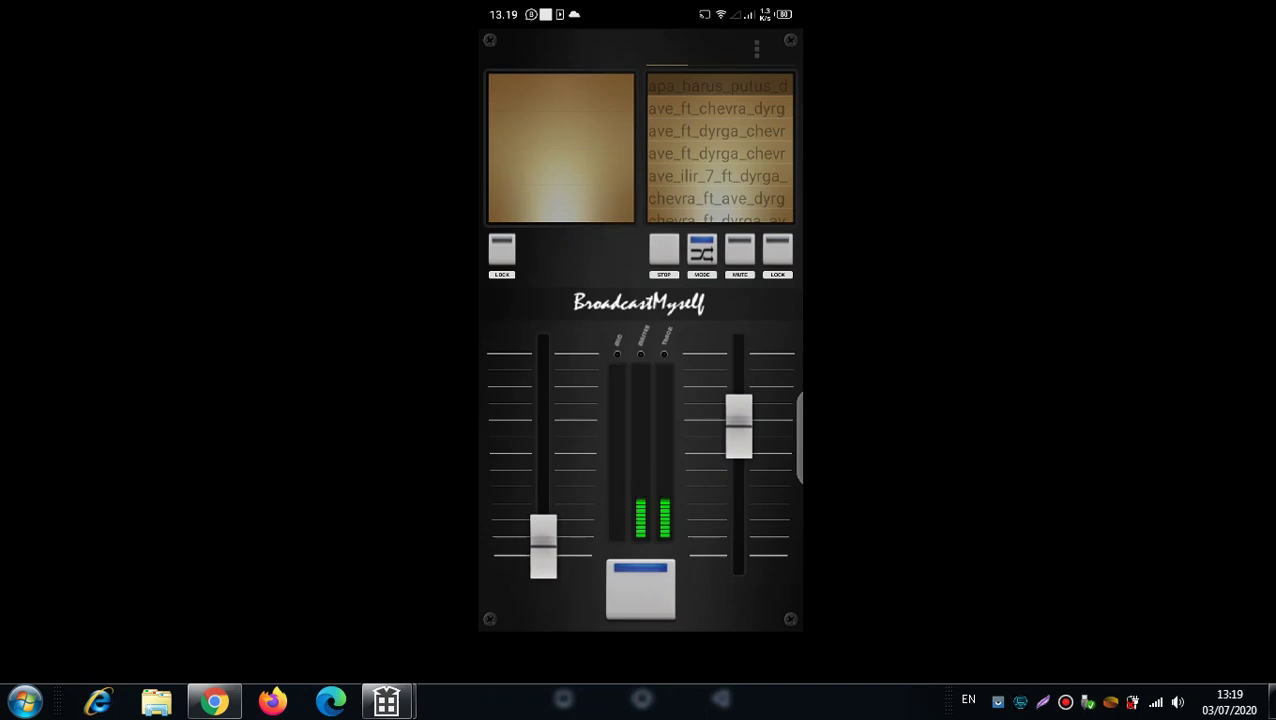
left_click(740, 250)
left_click_drag(739, 426, 739, 395)
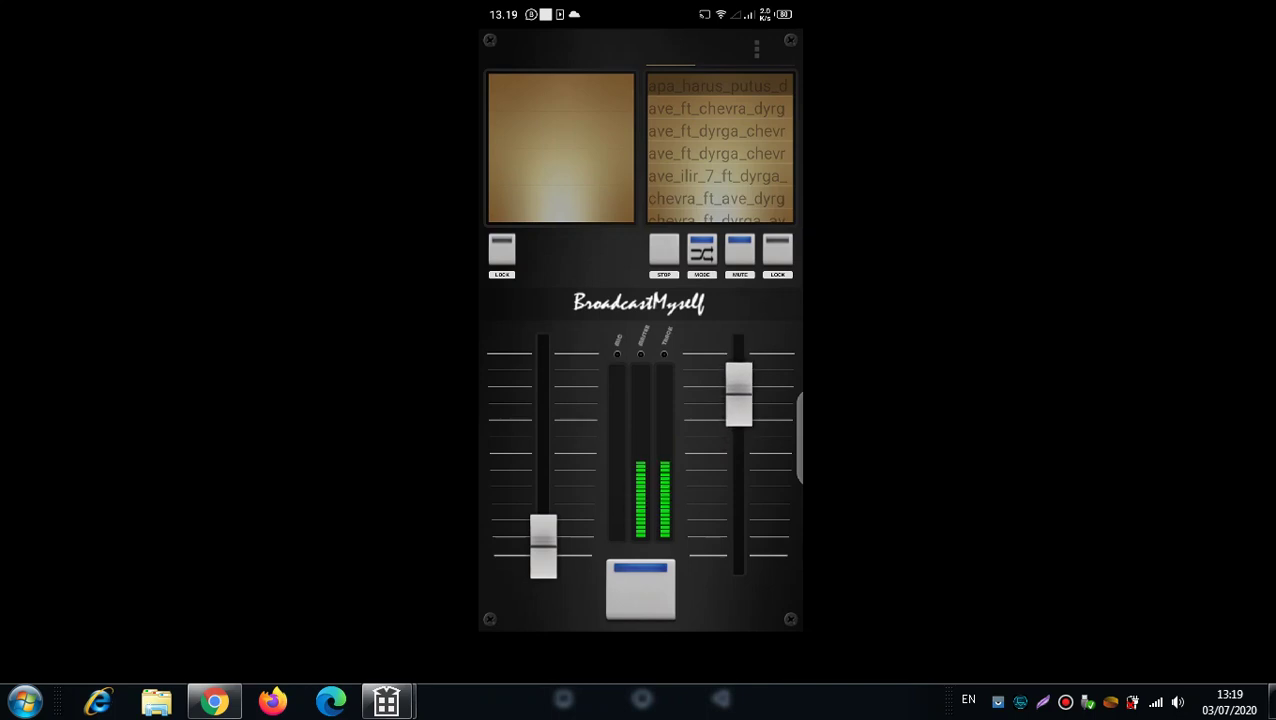
left_click_drag(543, 546, 543, 428)
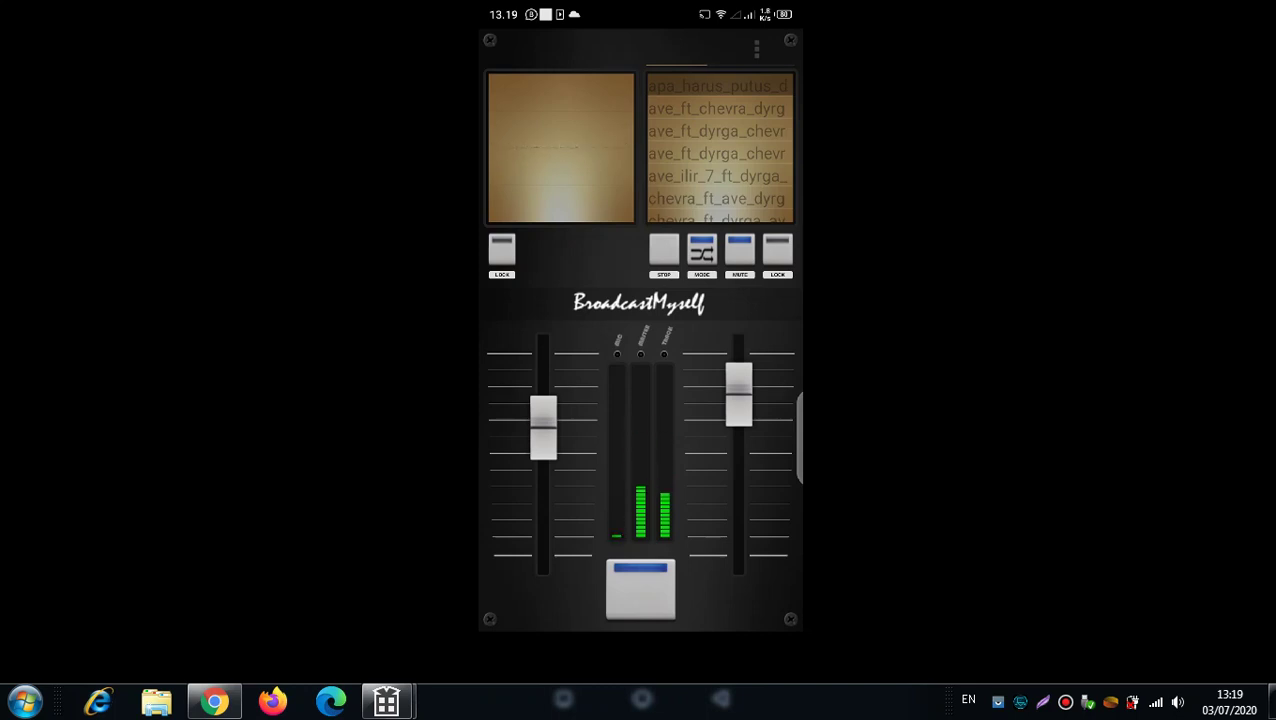
- Unmute the track and unlock the mic fader so the music plays again
left_click(740, 250)
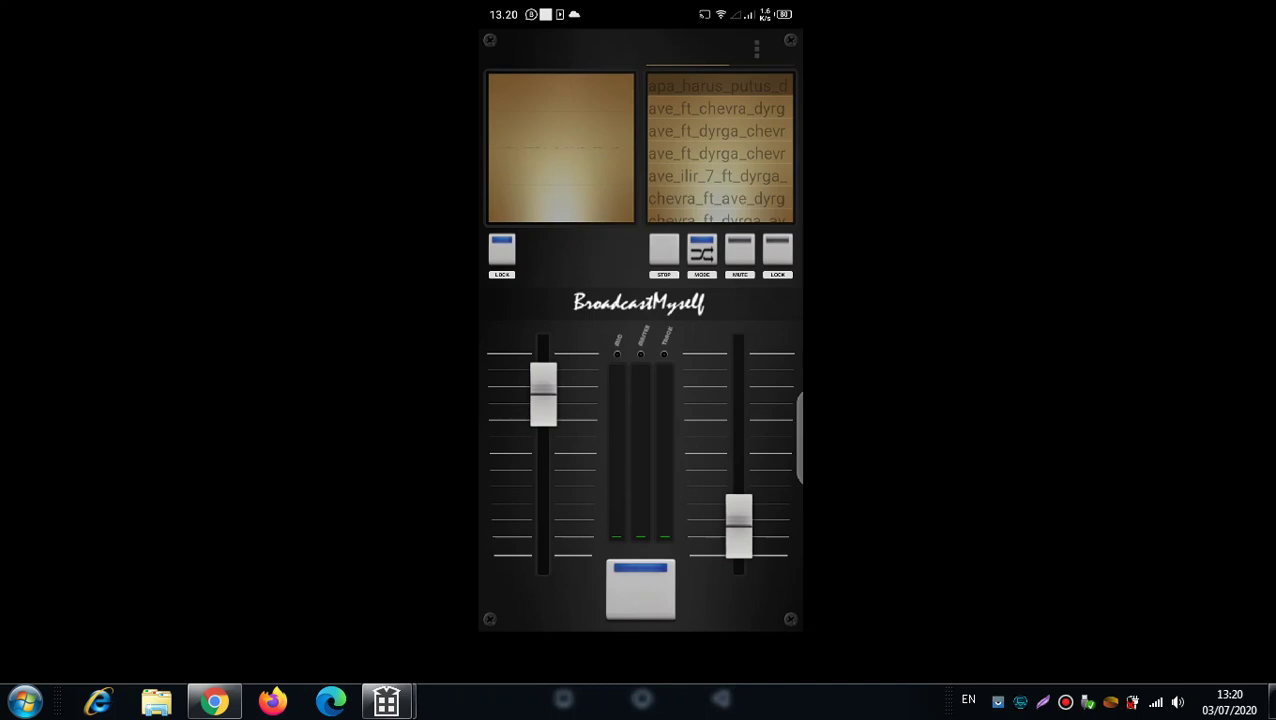
left_click(502, 250)
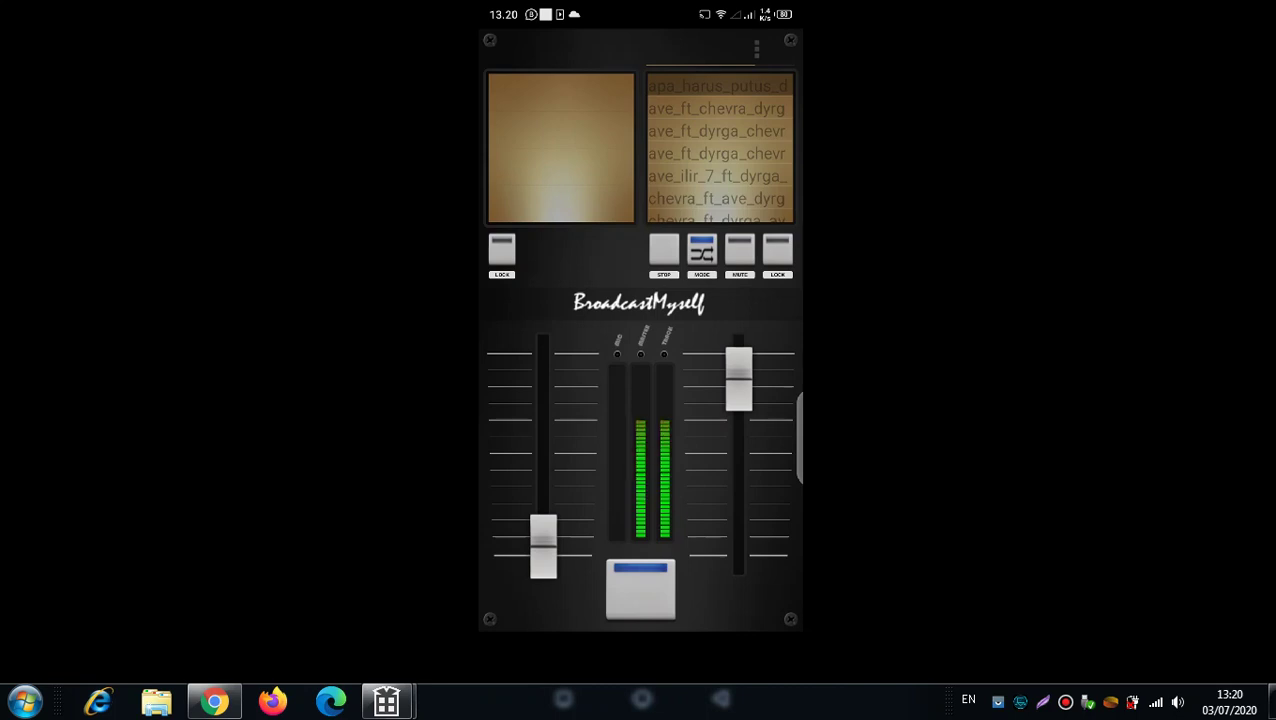
- Pull the mic and music faders down and go to the phone's home screen
mouse_move(543, 545)
left_mouse_down()
mouse_move(543, 388)
mouse_move(543, 546)
left_mouse_up()
mouse_move(739, 378)
left_mouse_down()
mouse_move(739, 464)
mouse_move(739, 385)
mouse_move(739, 401)
left_mouse_up()
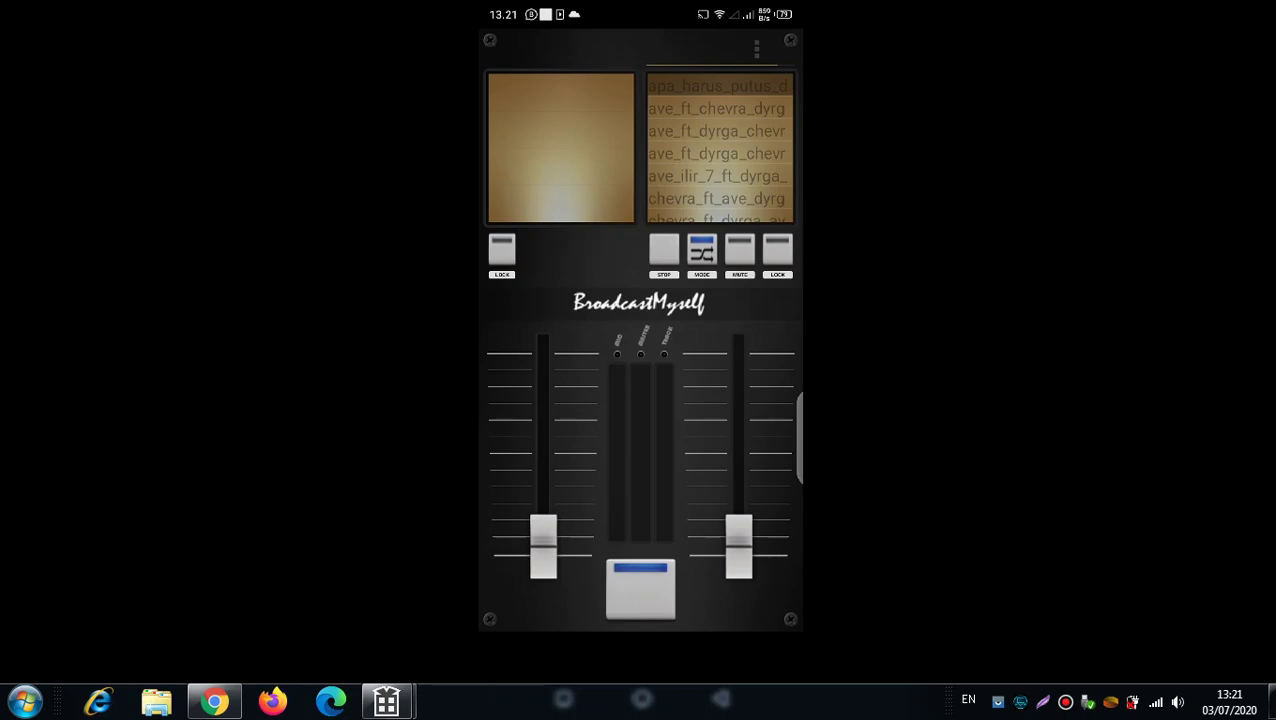
left_click(641, 698)
- Switch to Monect PC Remote, launch Projector from Utility Tools, and bring up the PC's Start menu
left_click(563, 698)
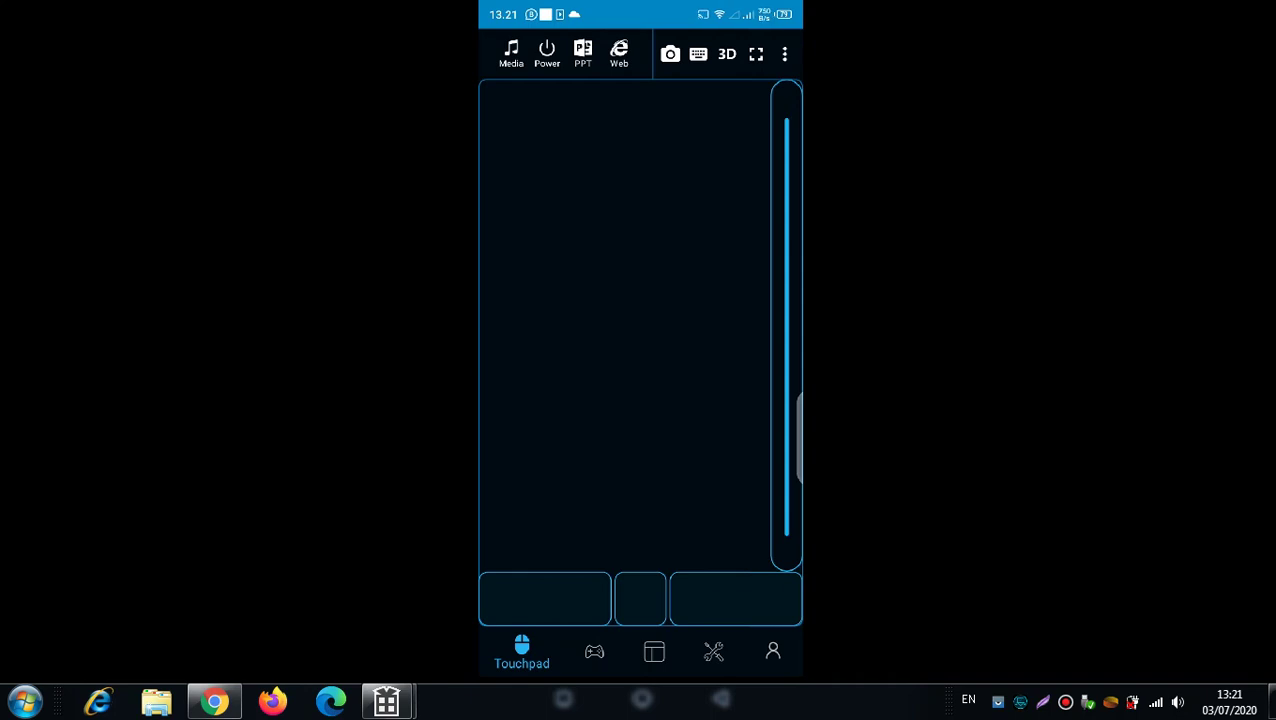
left_click(713, 651)
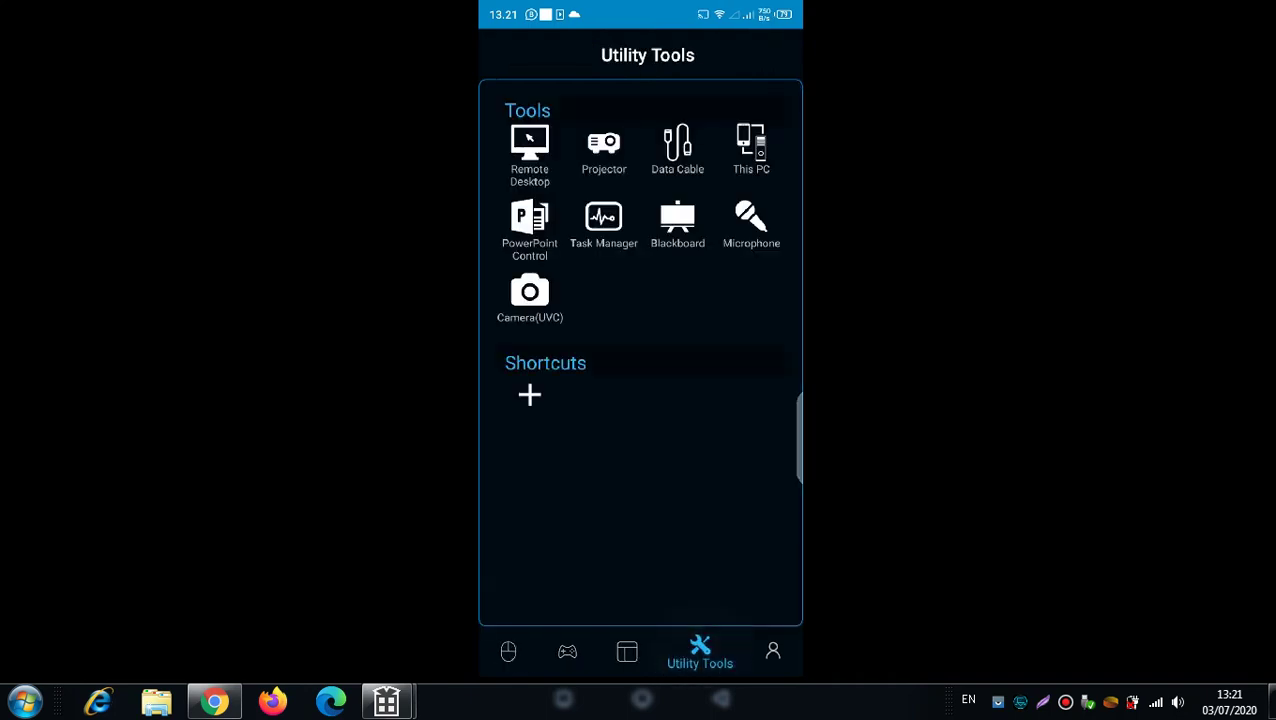
left_click(604, 150)
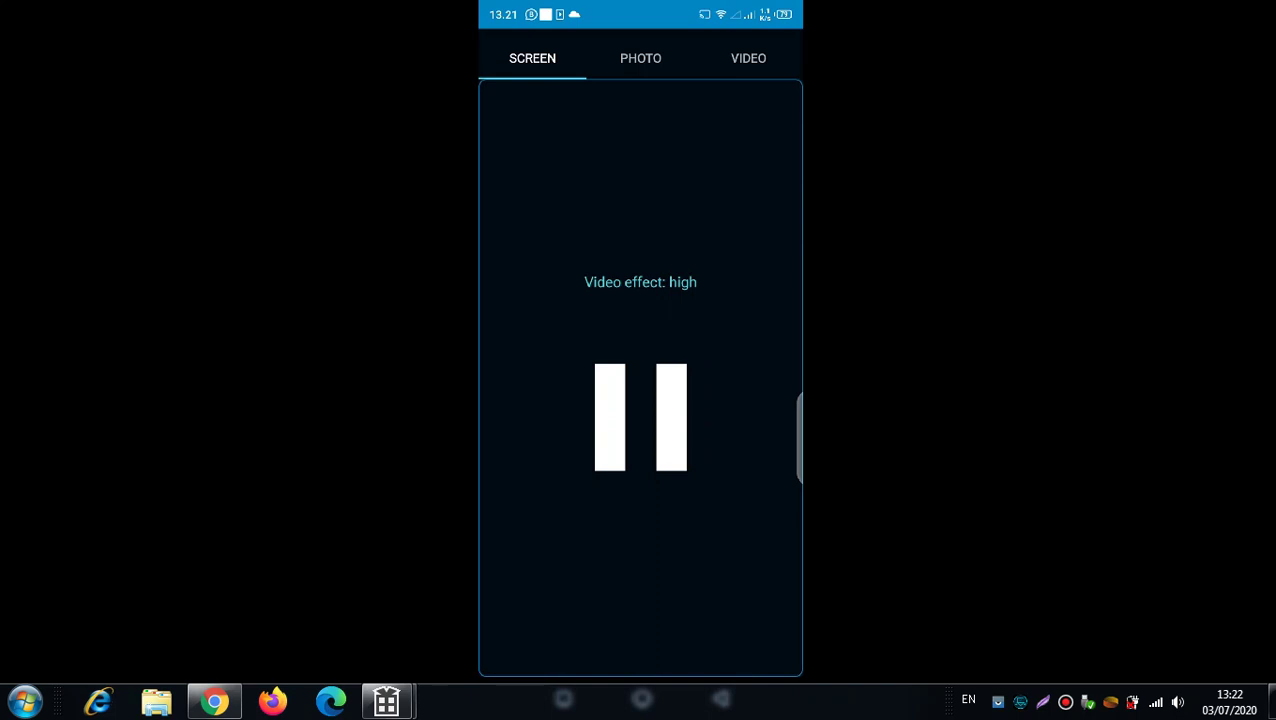
key("super")
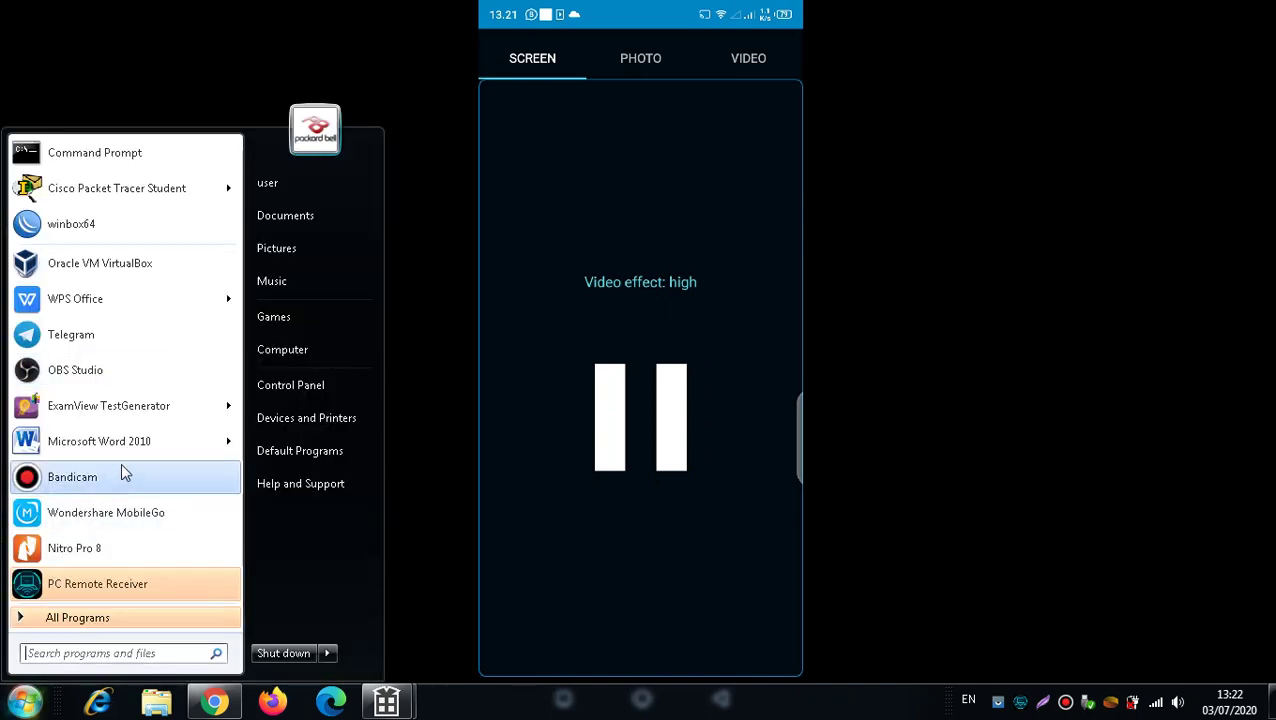
- End both unresponsive Monect Media Center tasks in Task Manager, then close it
left_click(213, 701)
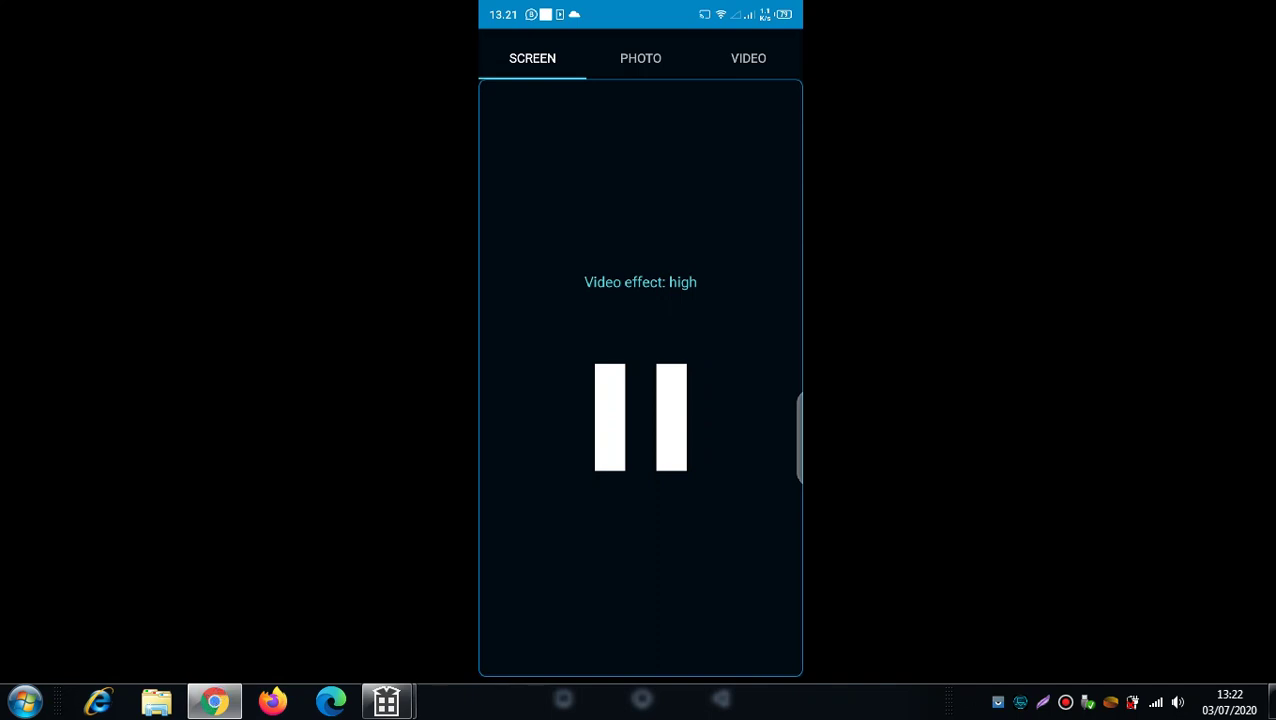
key("ctrl+shift+Escape")
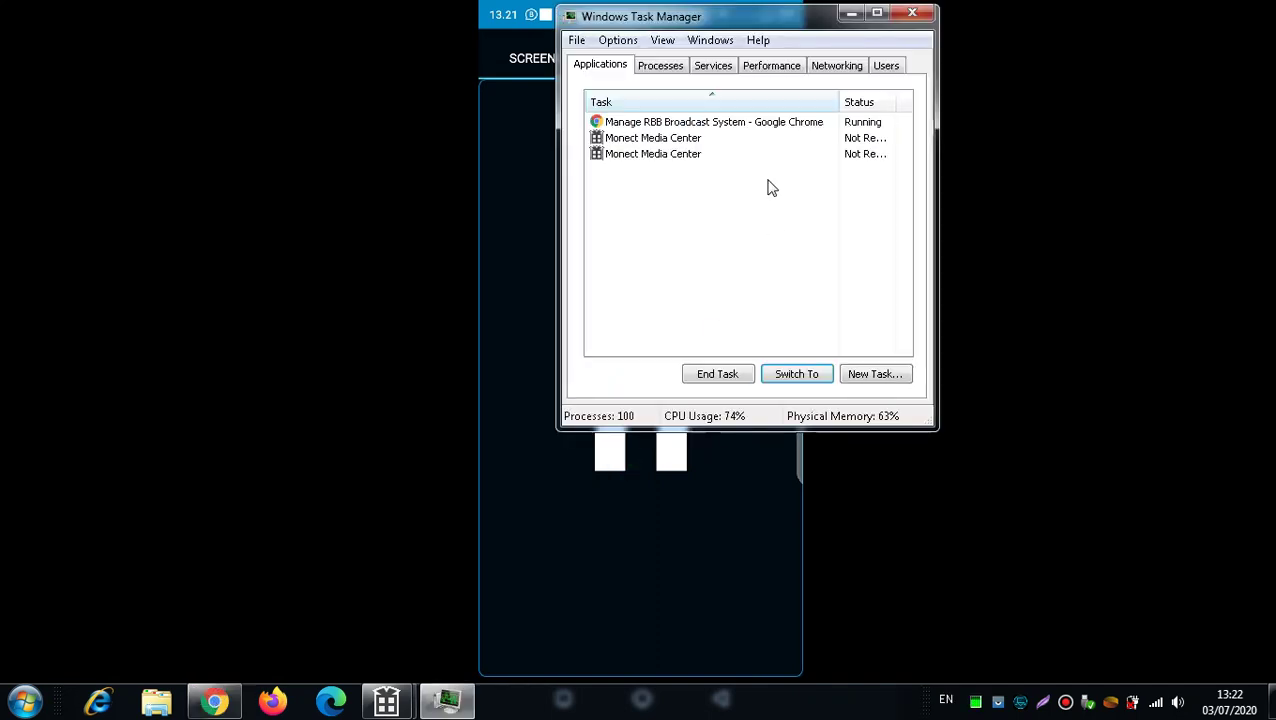
left_click(760, 138)
left_click(734, 373)
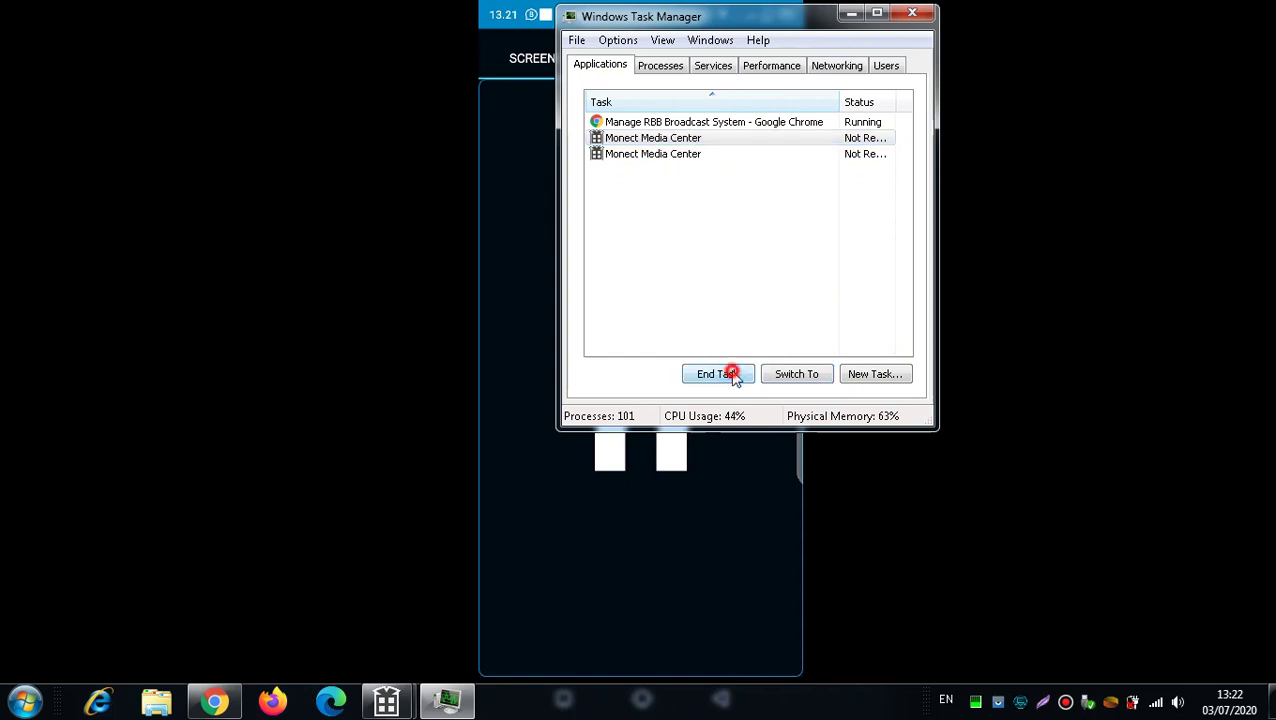
left_click(652, 153)
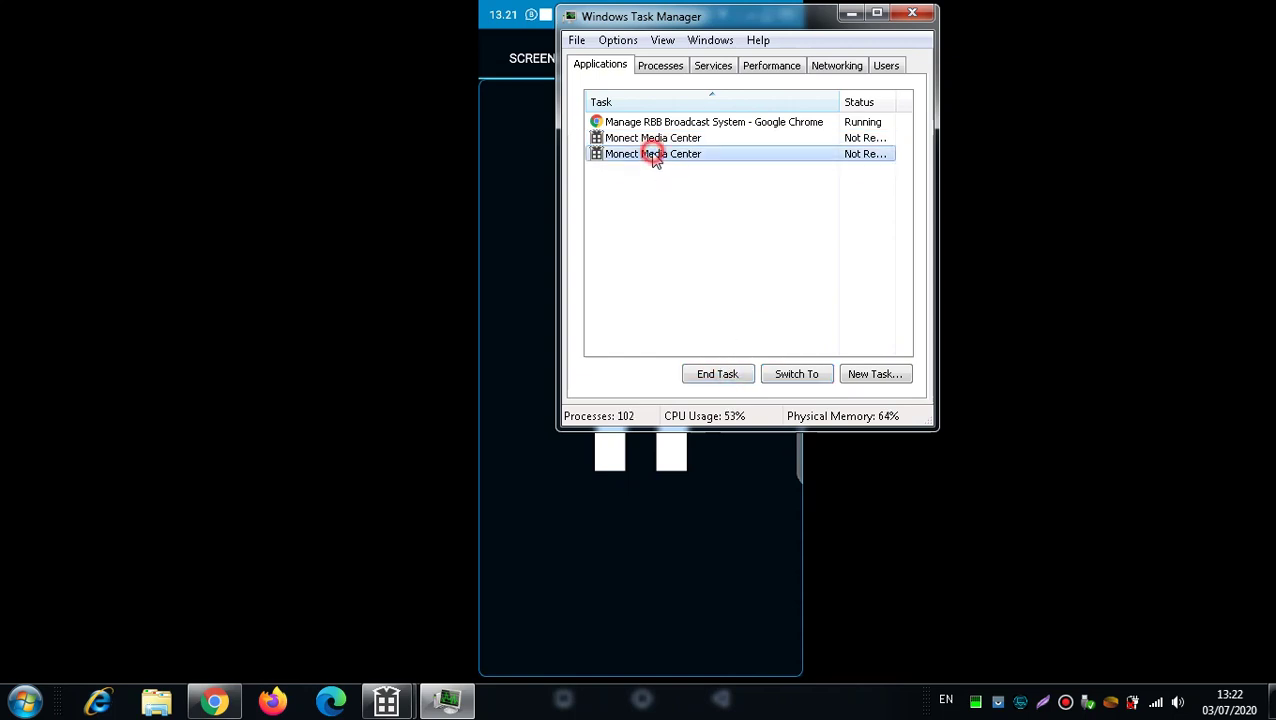
left_click(738, 374)
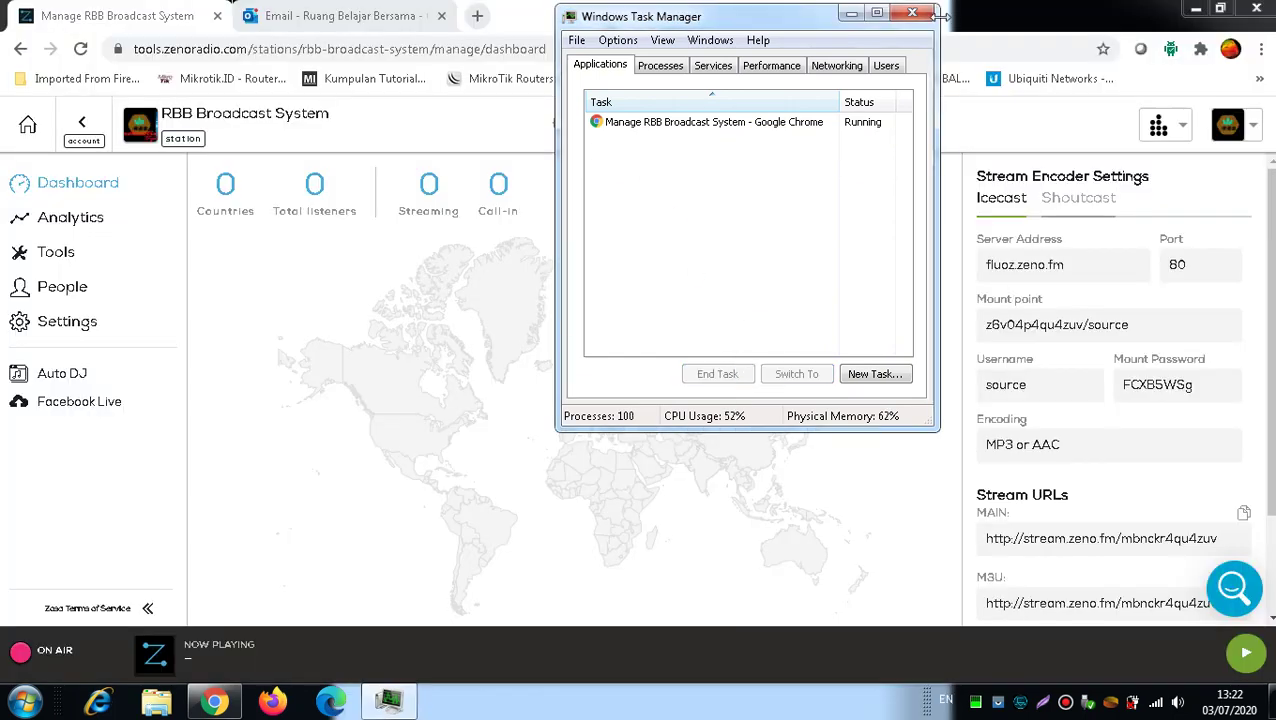
left_click(906, 14)
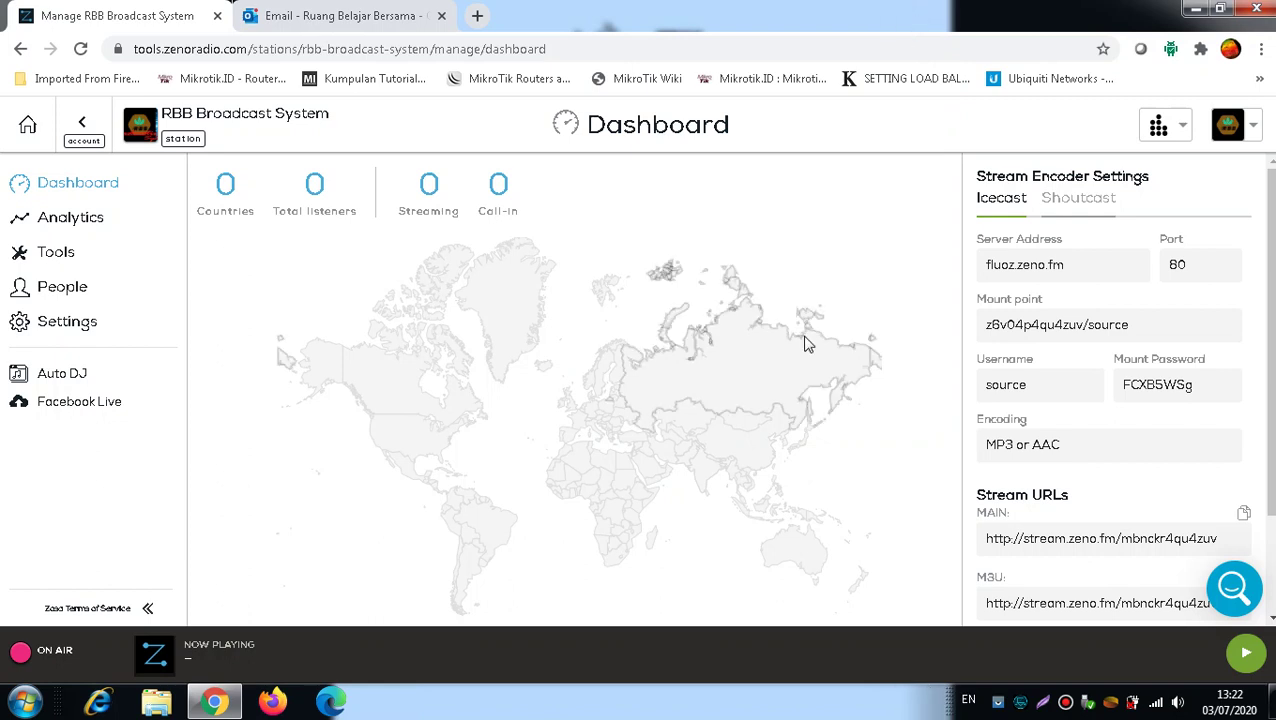
- Clear a stray text selection, start the station's live stream, and view the empty Auto DJ playlist
left_click_drag(1122, 384, 990, 515)
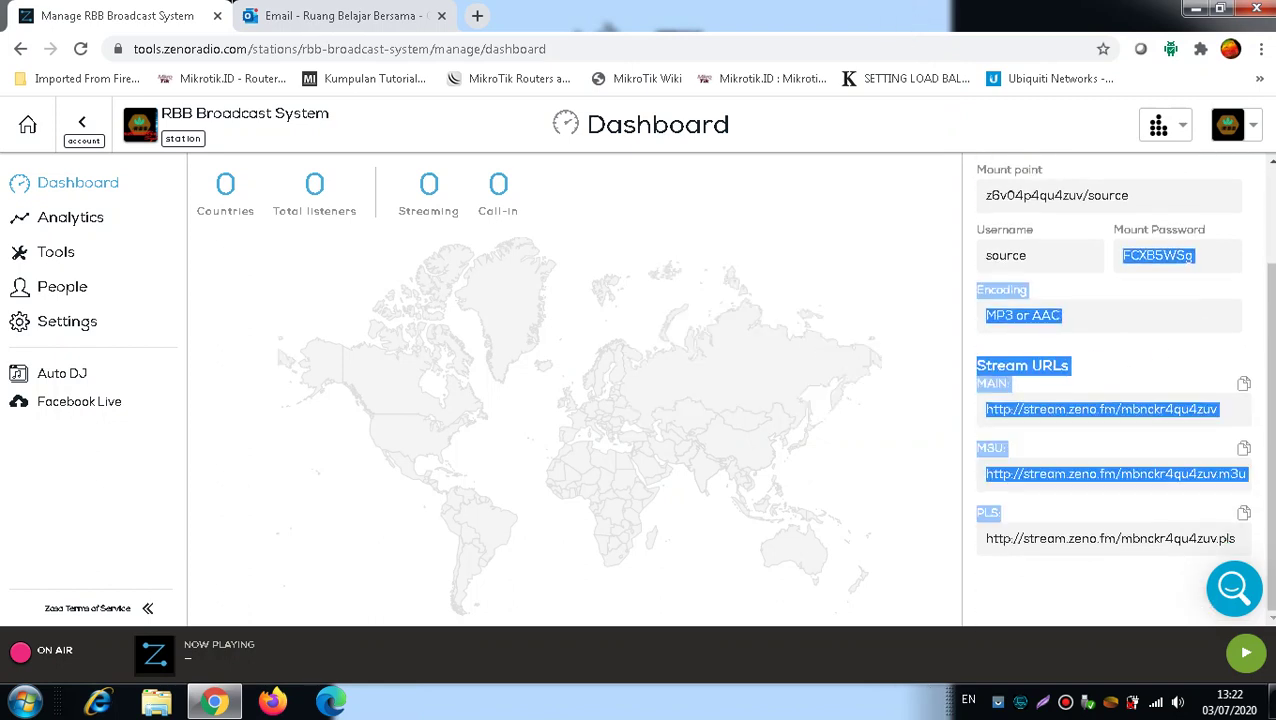
left_click(834, 461)
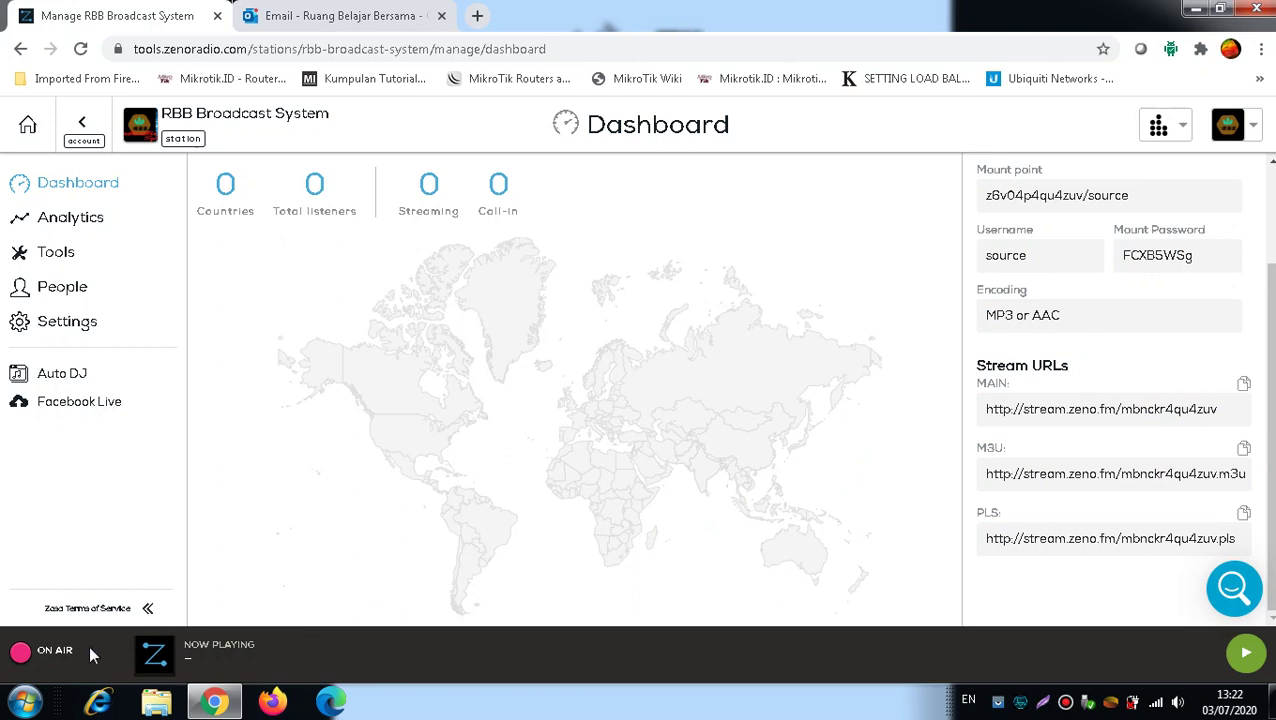
left_click(1249, 653)
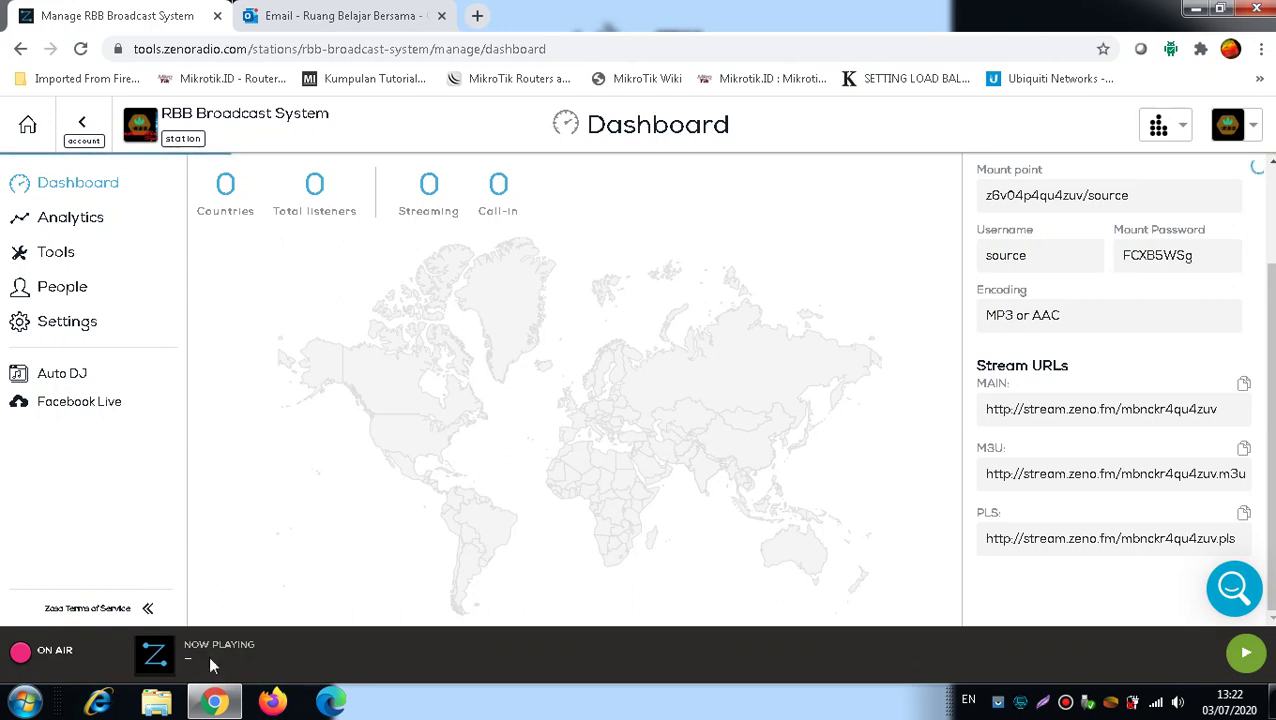
left_click(60, 376)
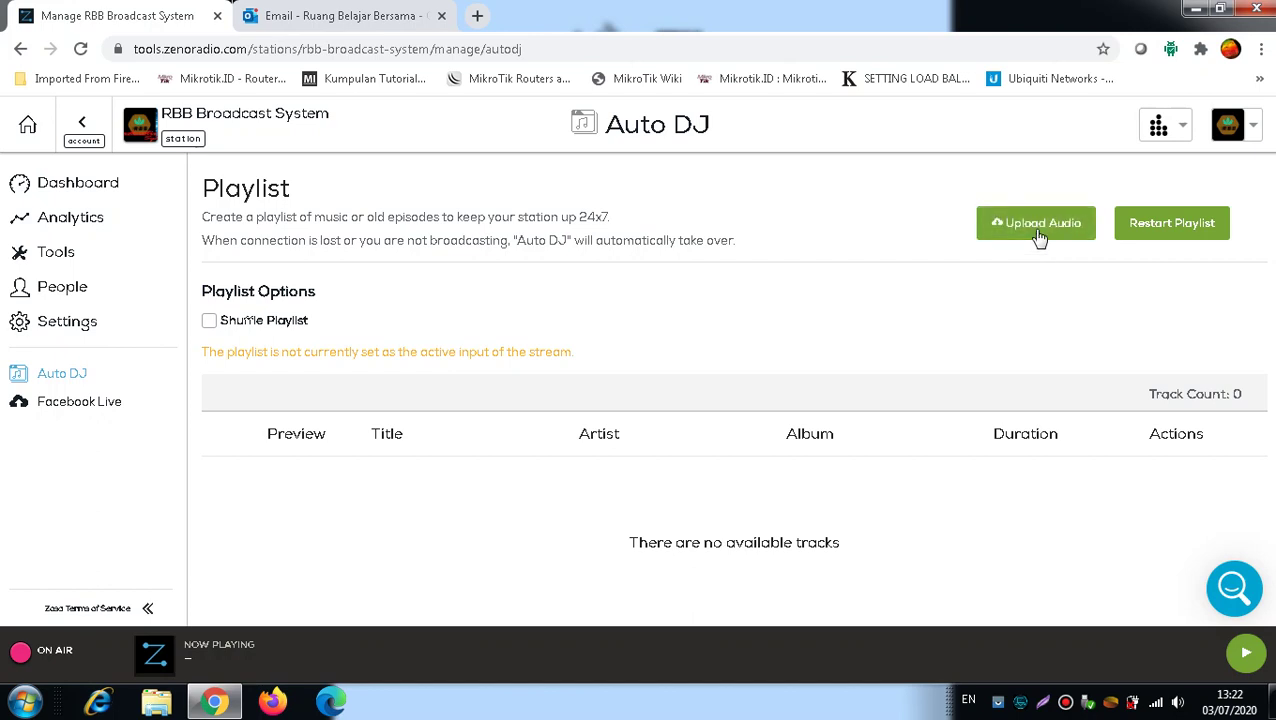
- Replay the station's live stream from the bottom player bar, then minimize Chrome to the desktop
left_click(1245, 655)
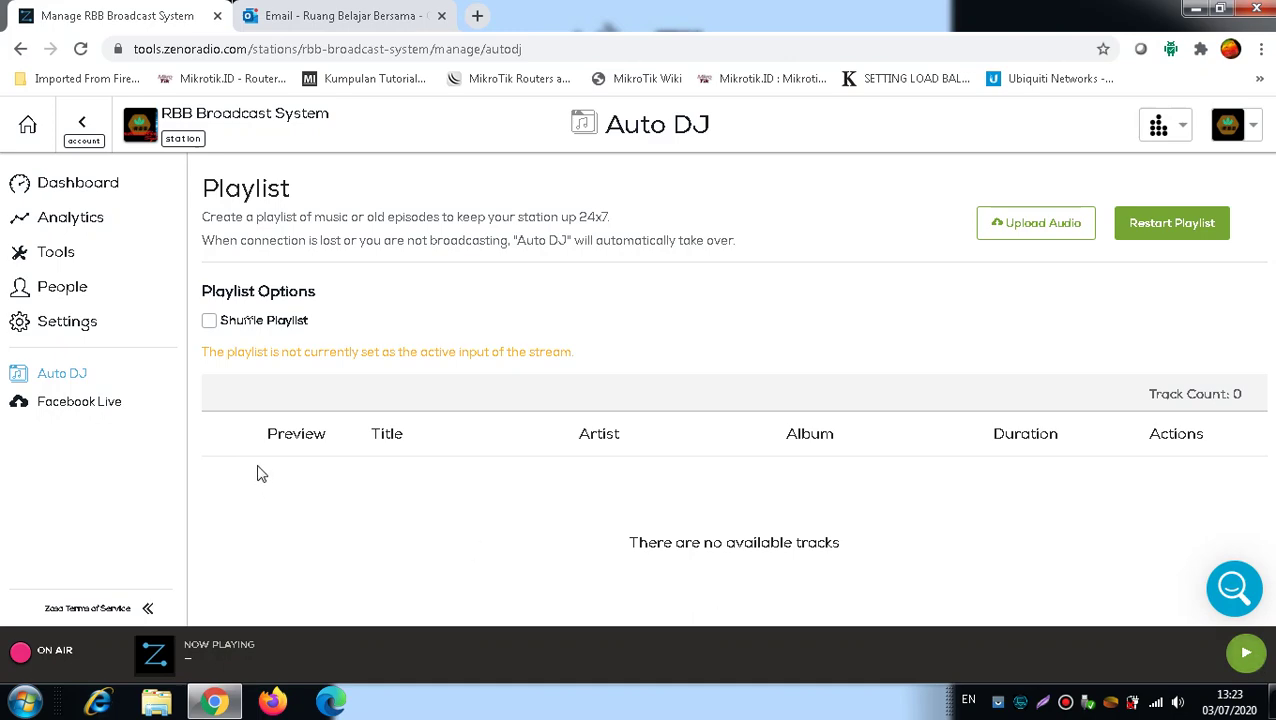
left_click(1190, 10)
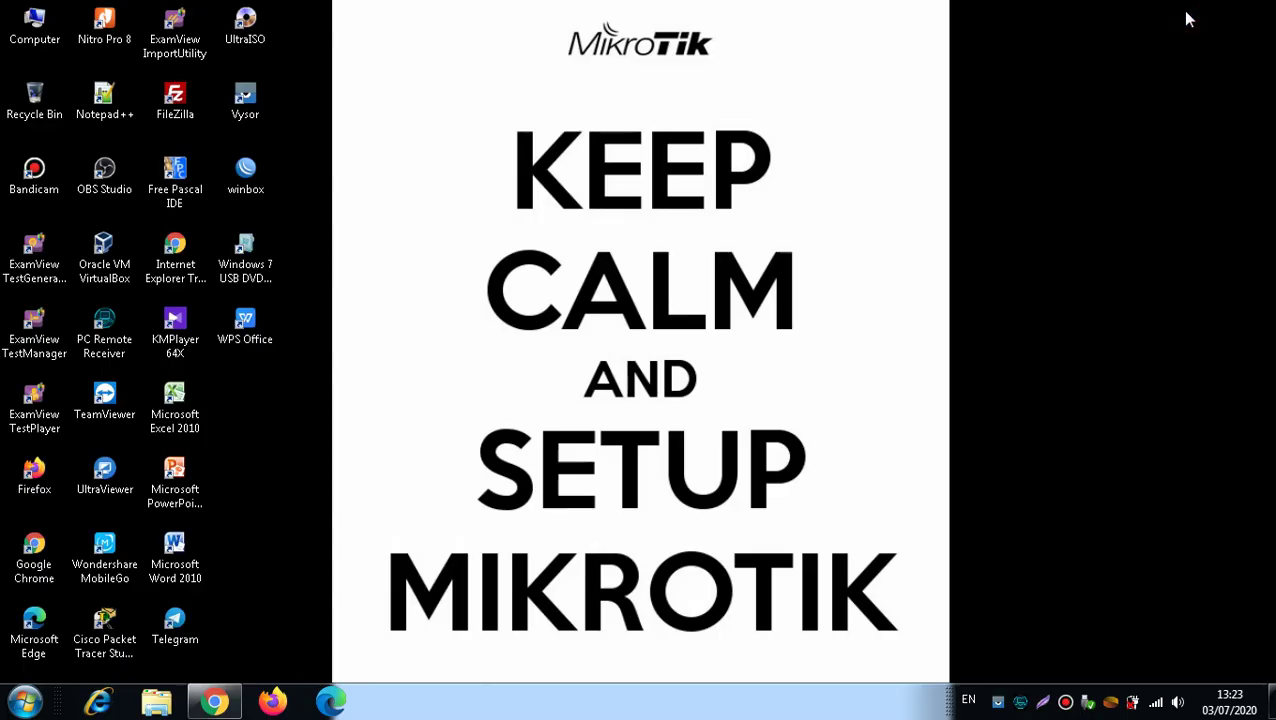